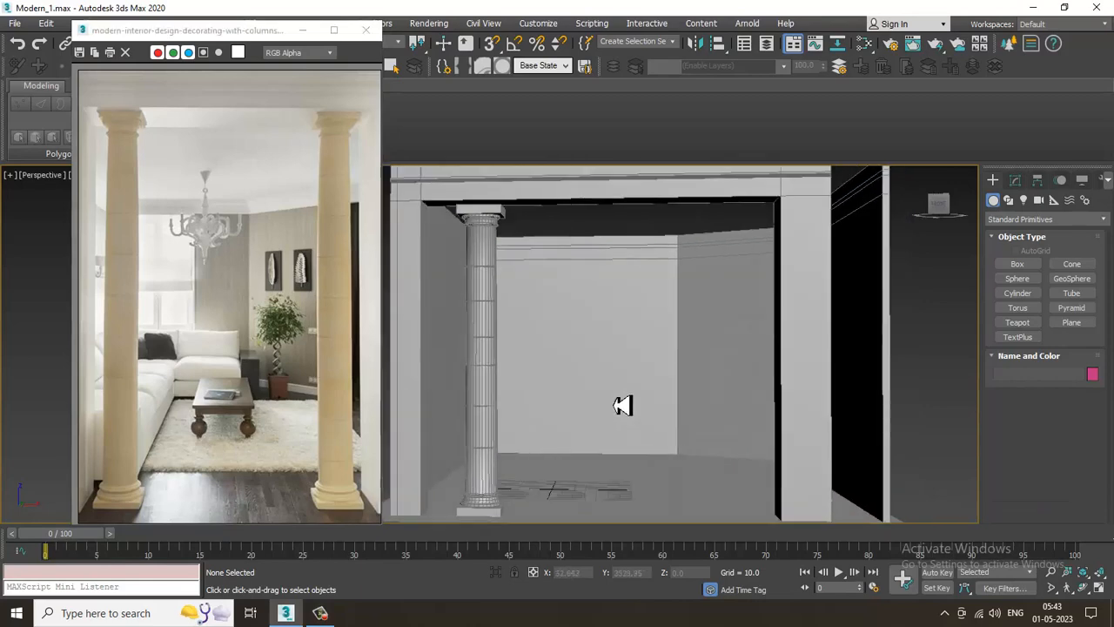
Add a vertical edge loop to the room's left side wall near the front column with Swift Loop.
scroll(609, 384, "up", 3)
scroll(615, 386, "down", 3)
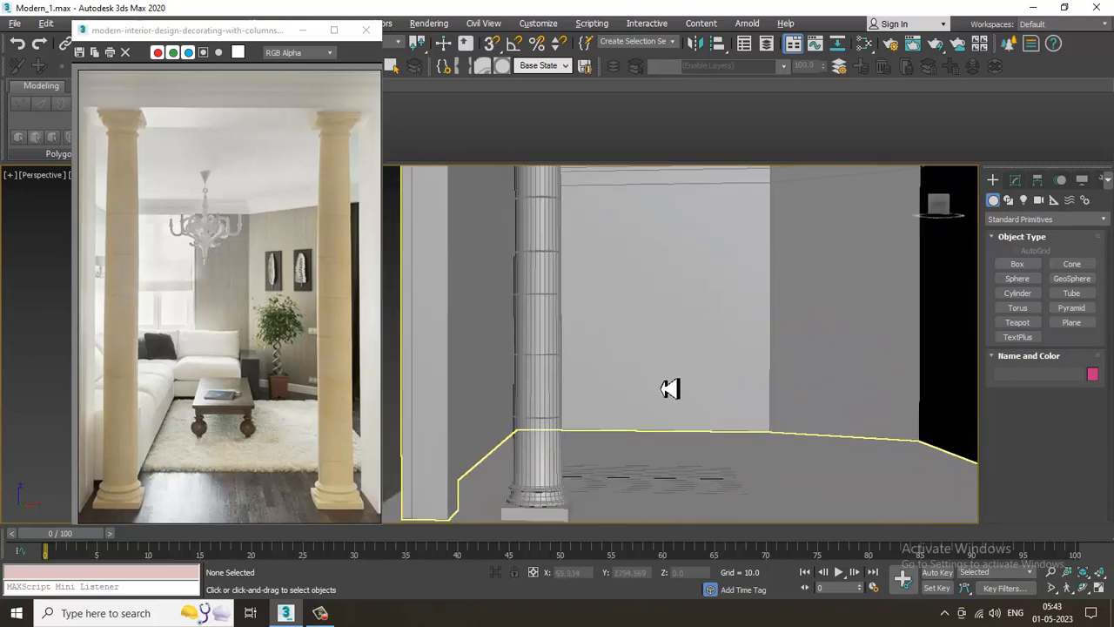
scroll(627, 393, "down", 3)
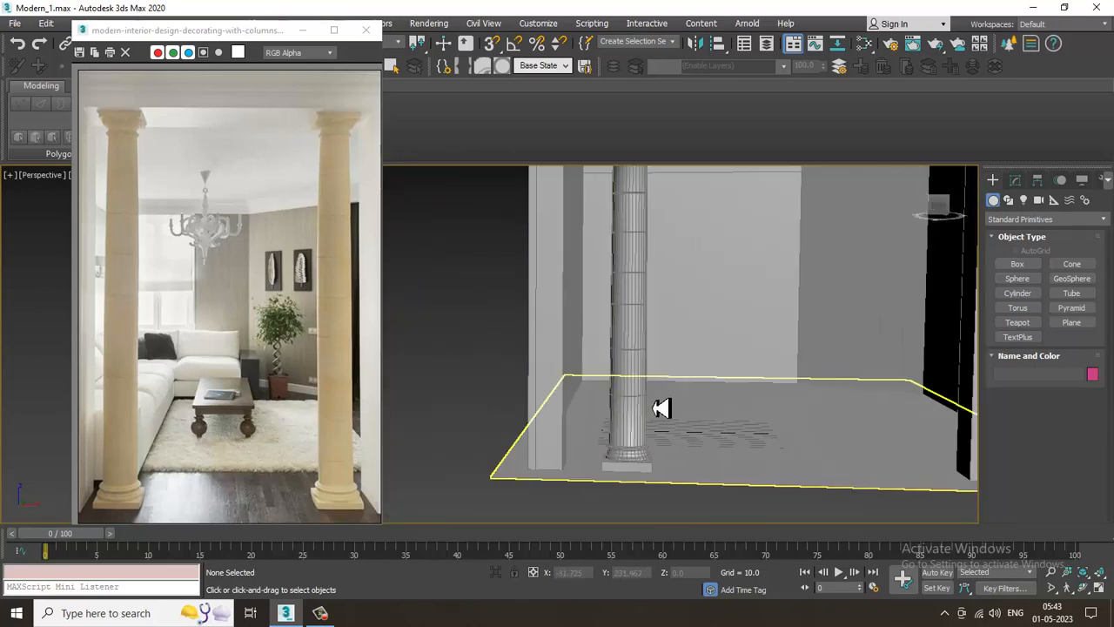
left_click(559, 301)
scroll(622, 351, "down", 5)
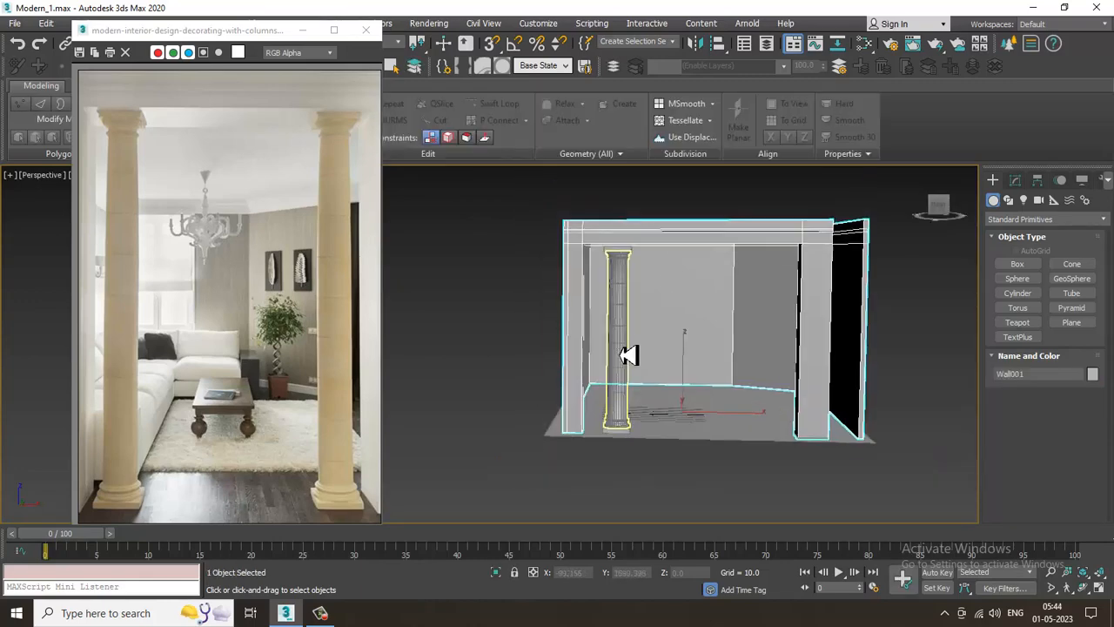
scroll(618, 357, "up", 10)
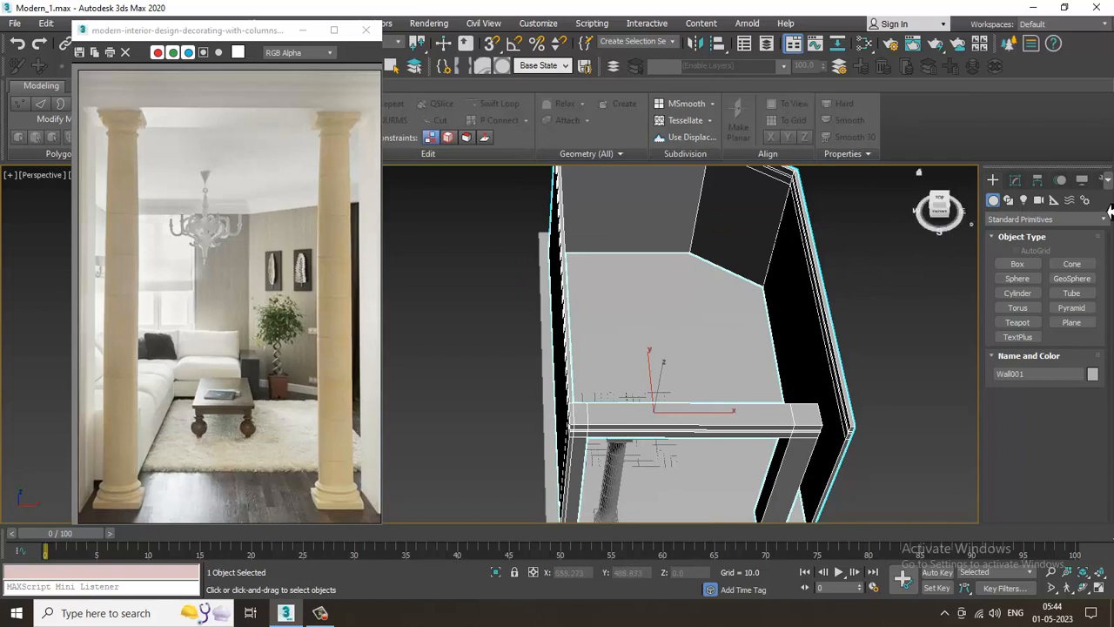
left_click(1014, 180)
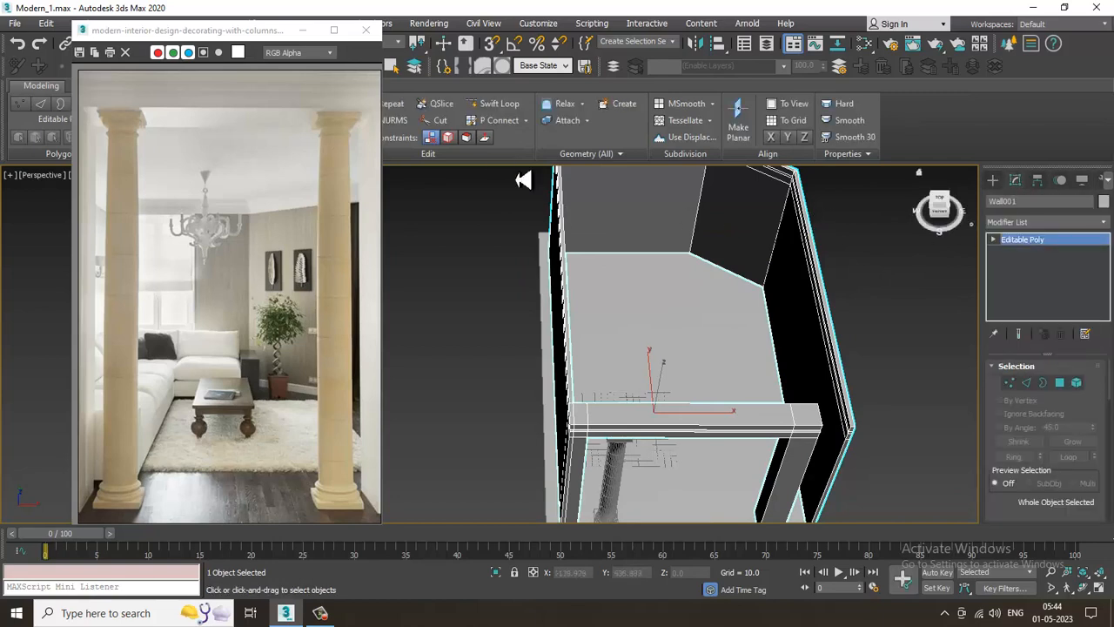
left_click(503, 104)
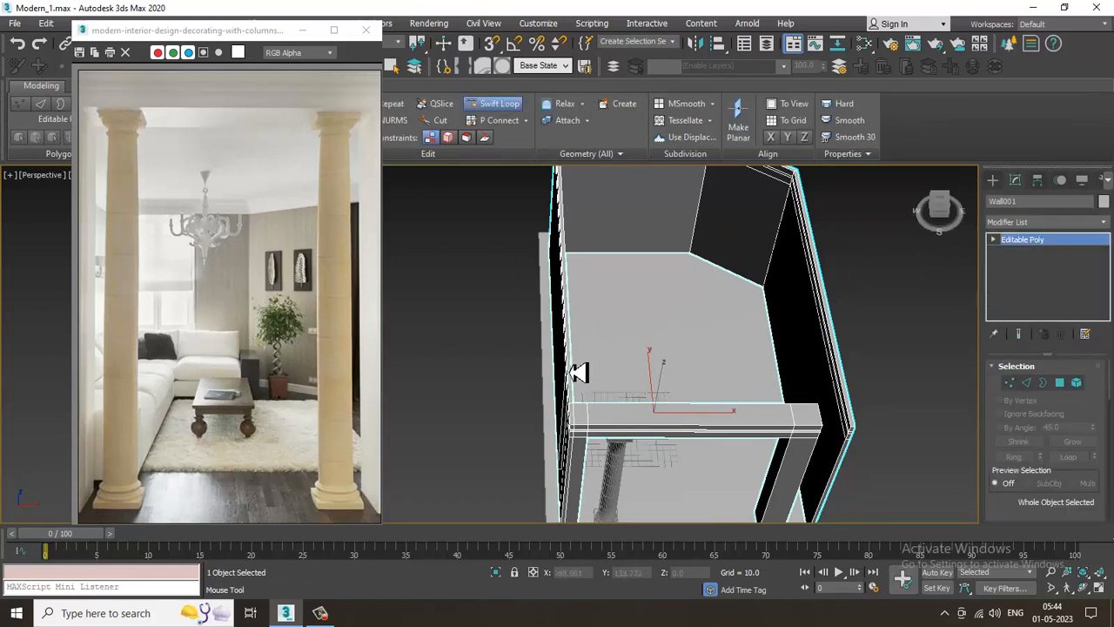
middle_click_drag(638, 366, 672, 325, "alt")
right_click(647, 349)
Select the new loop's vertices and the left wall's rear corner vertices and move them outward about 53 units along X.
key("1")
left_click_drag(504, 233, 569, 352)
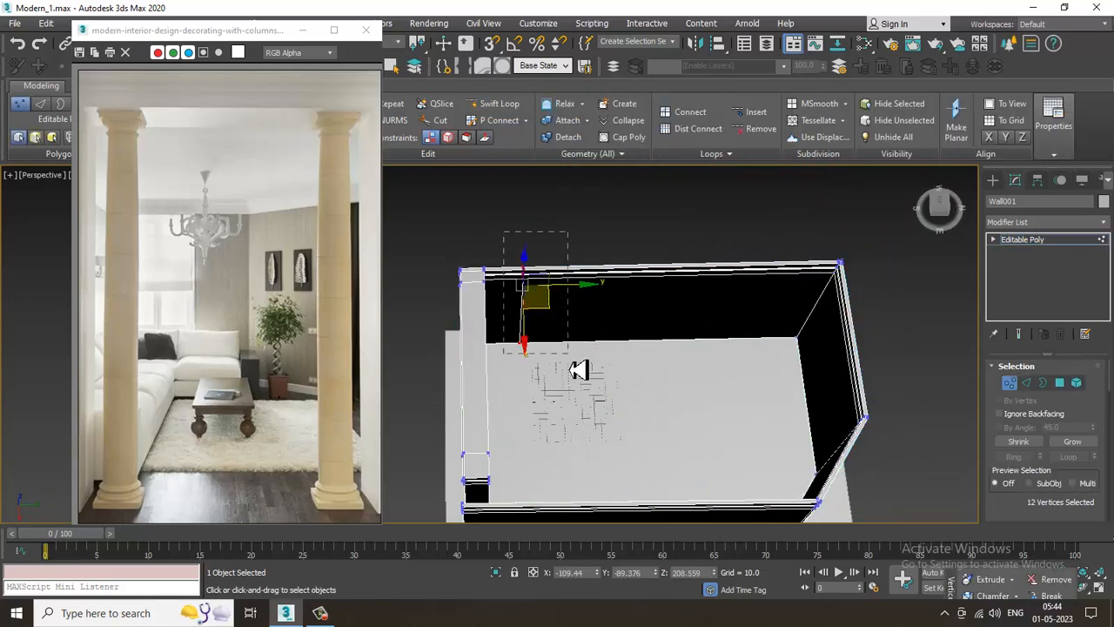
left_click_drag(834, 373, 821, 363)
middle_click_drag(821, 363, 789, 342, "alt")
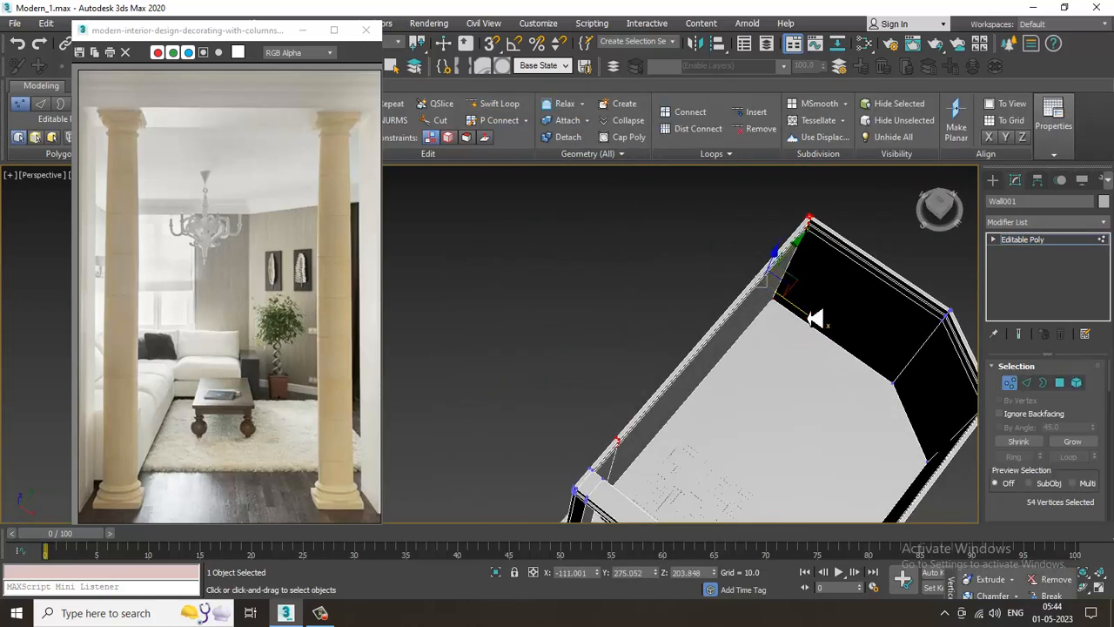
left_click_drag(809, 326, 777, 313)
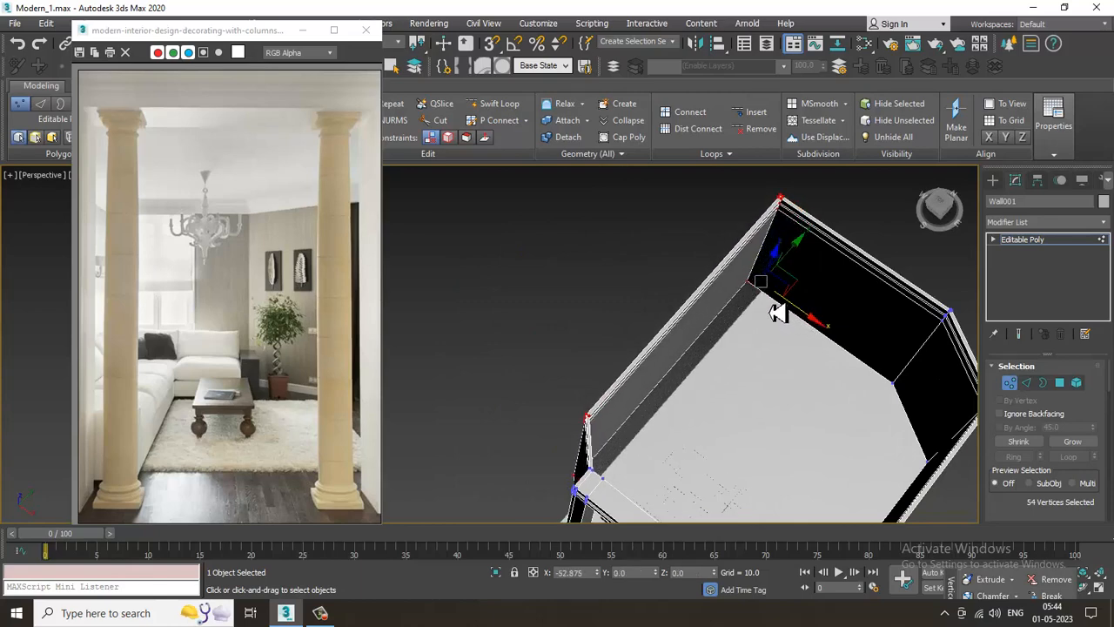
middle_click_drag(777, 313, 645, 302, "alt")
left_click_drag(643, 266, 648, 266)
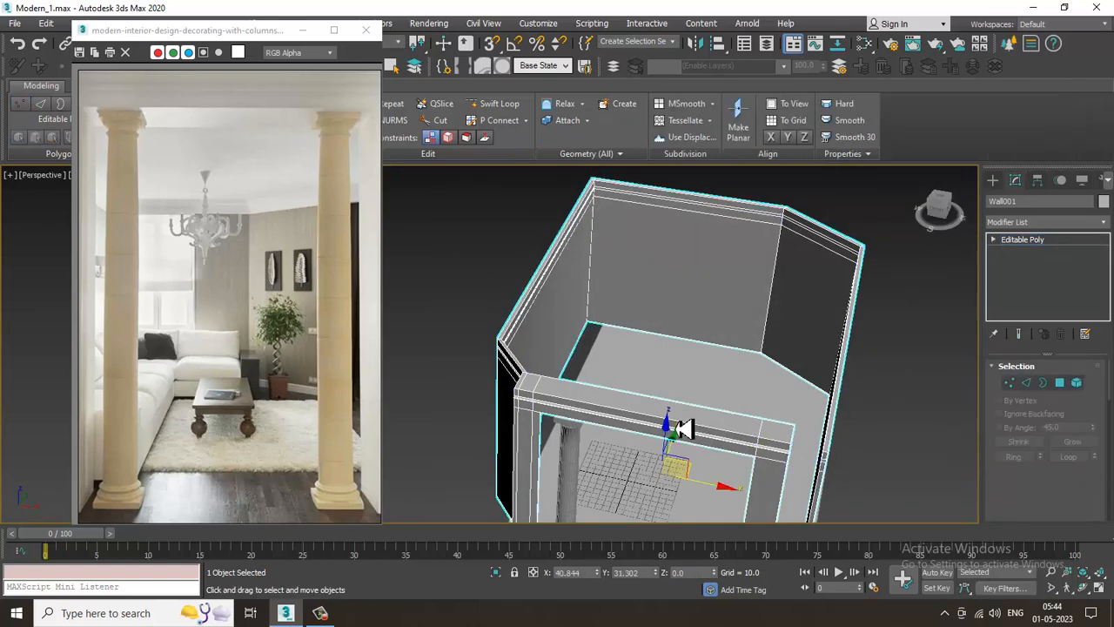
Move the two left-hand vertices of the floor plane outward about 38 units along X, beneath the widened wall.
middle_click_drag(679, 428, 687, 458, "alt")
left_click(682, 437)
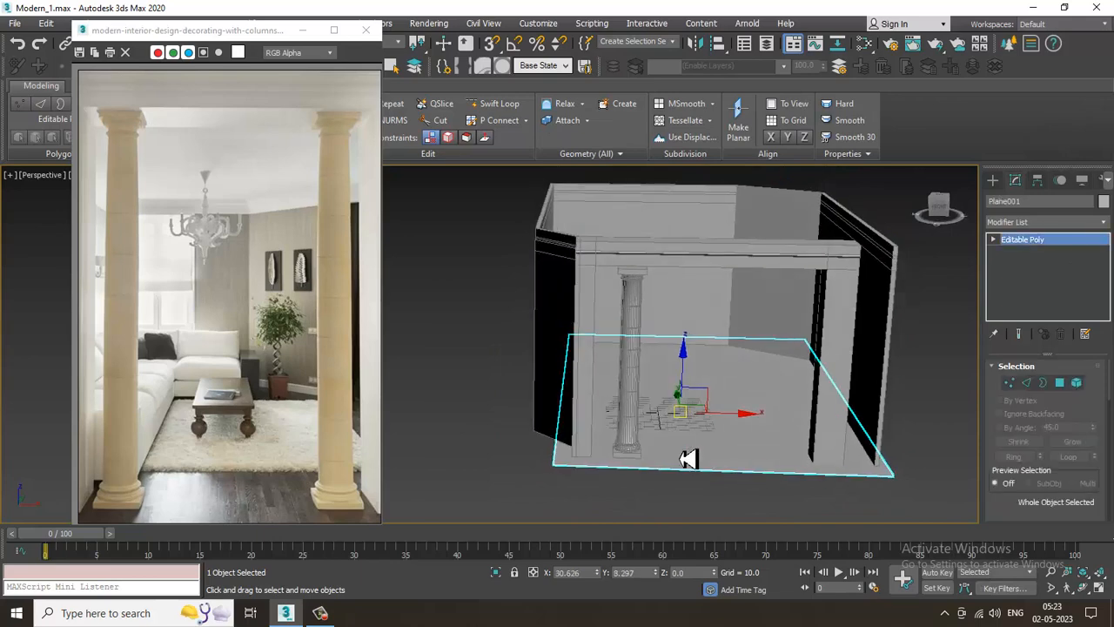
key("1")
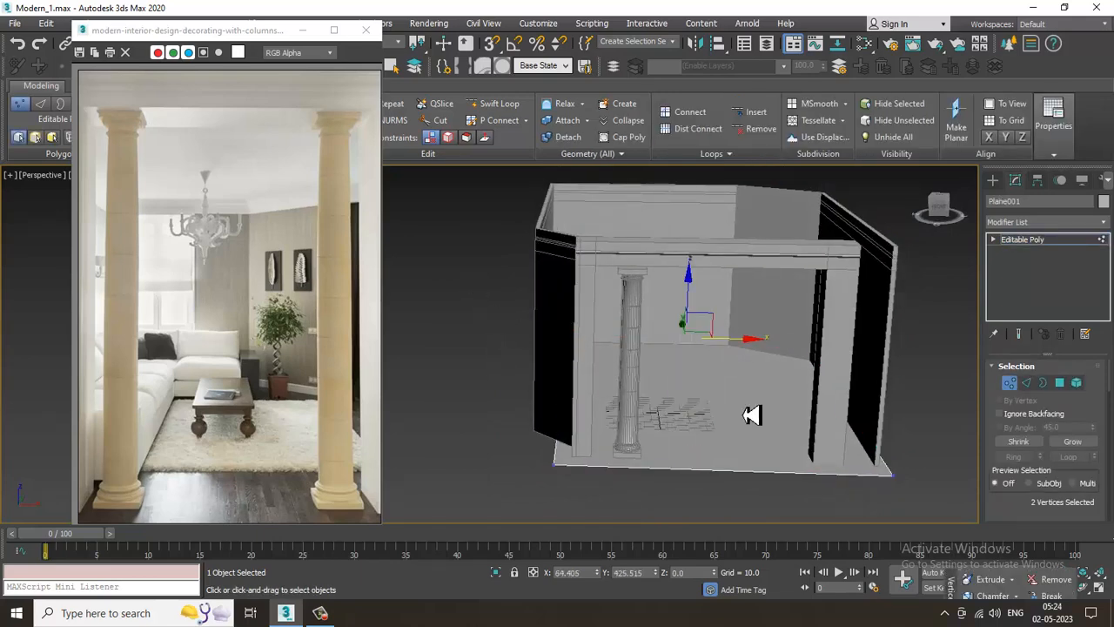
key("F3")
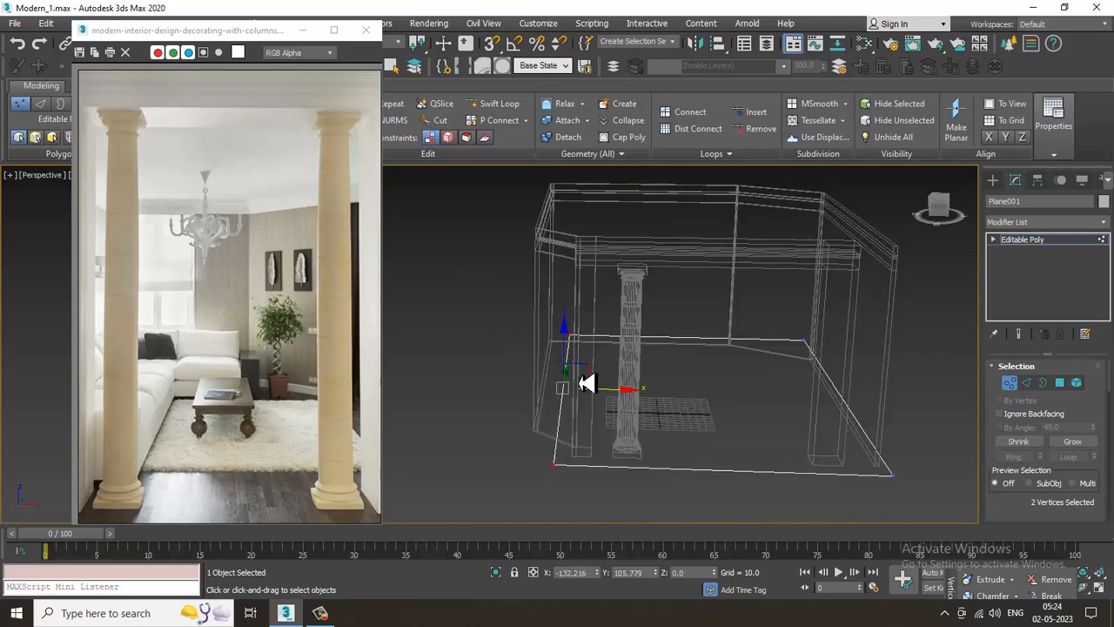
middle_click_drag(618, 400, 592, 397, "alt")
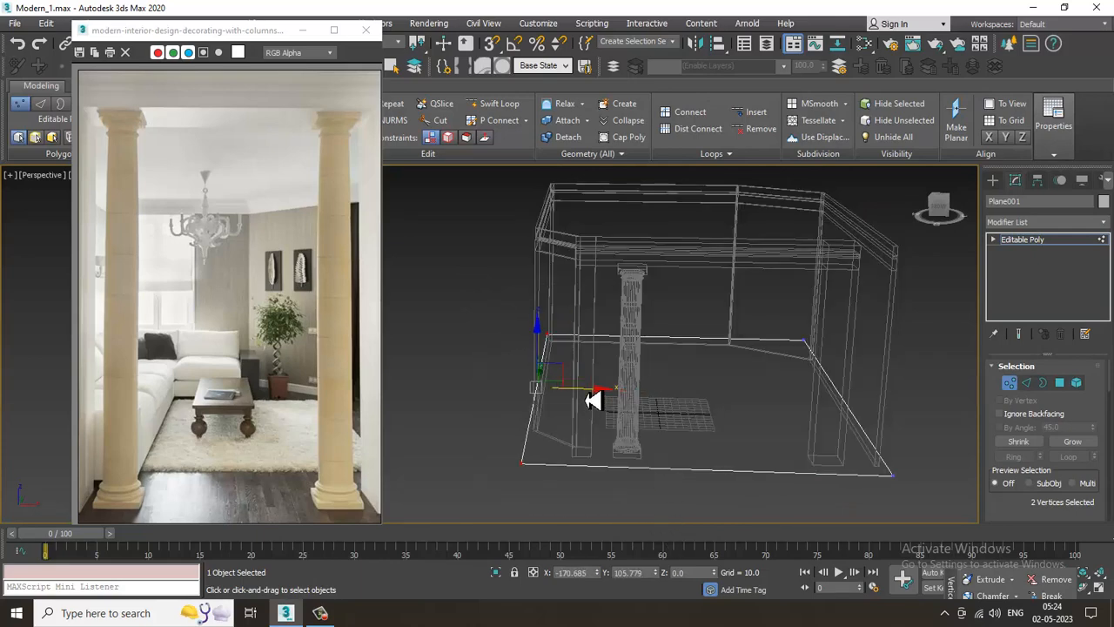
key("F3")
Create a filleted ChamferBox on the floor along the left wall, about 396 long, 90 wide and 47 high.
middle_click_drag(656, 381, 569, 383, "alt")
scroll(552, 363, "up", 3)
middle_click_drag(633, 359, 607, 382)
middle_click_drag(651, 349, 695, 391)
middle_click_drag(694, 391, 696, 341)
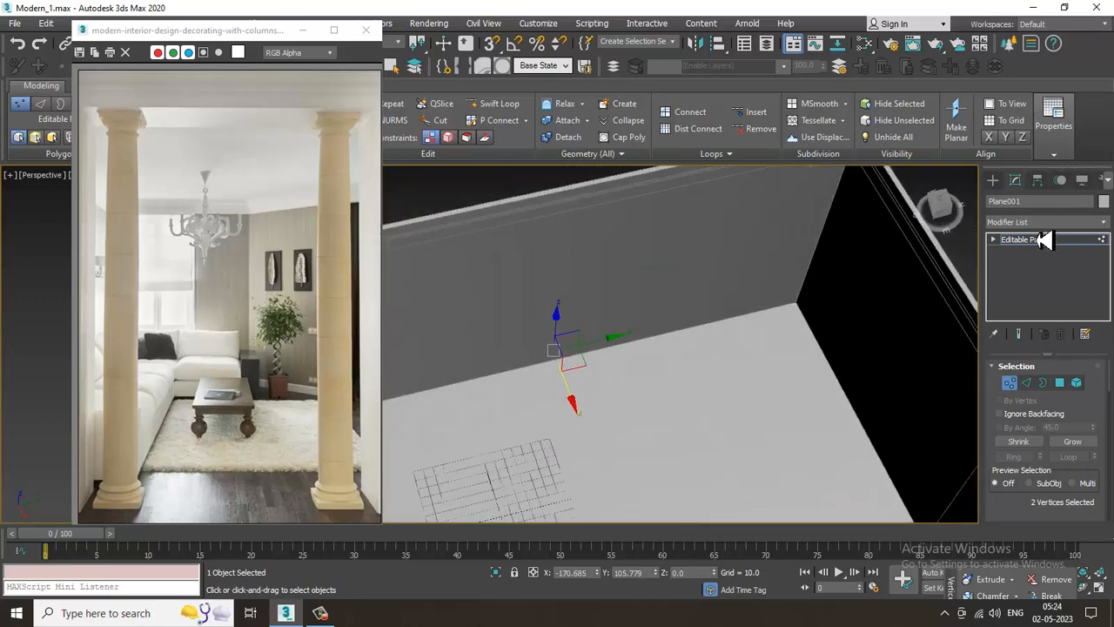
left_click(993, 182)
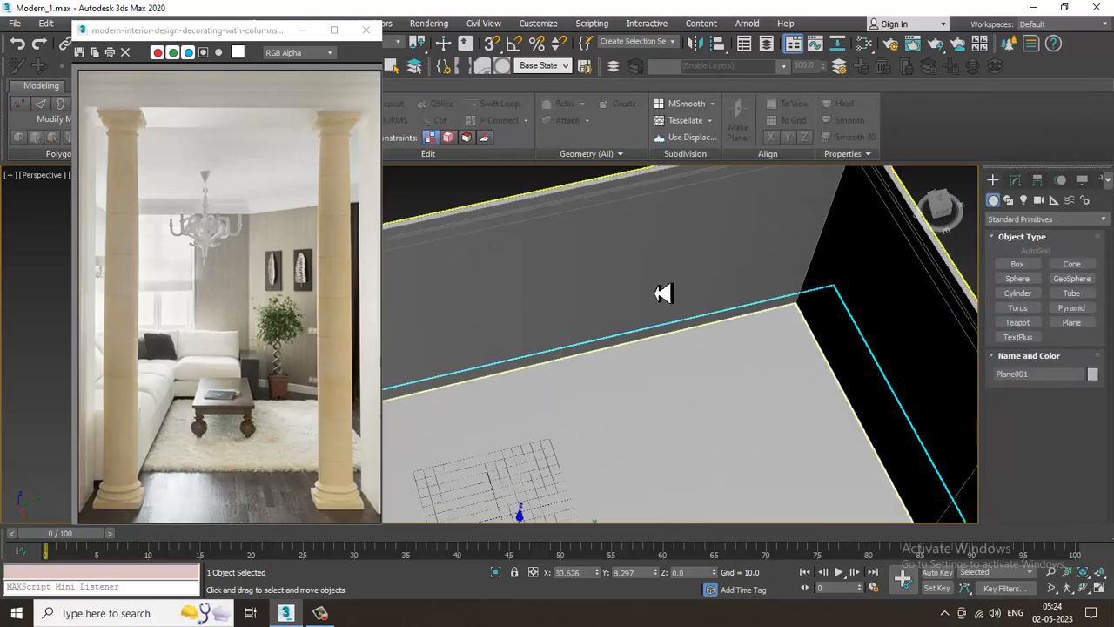
left_click(1045, 219)
left_click(1031, 248)
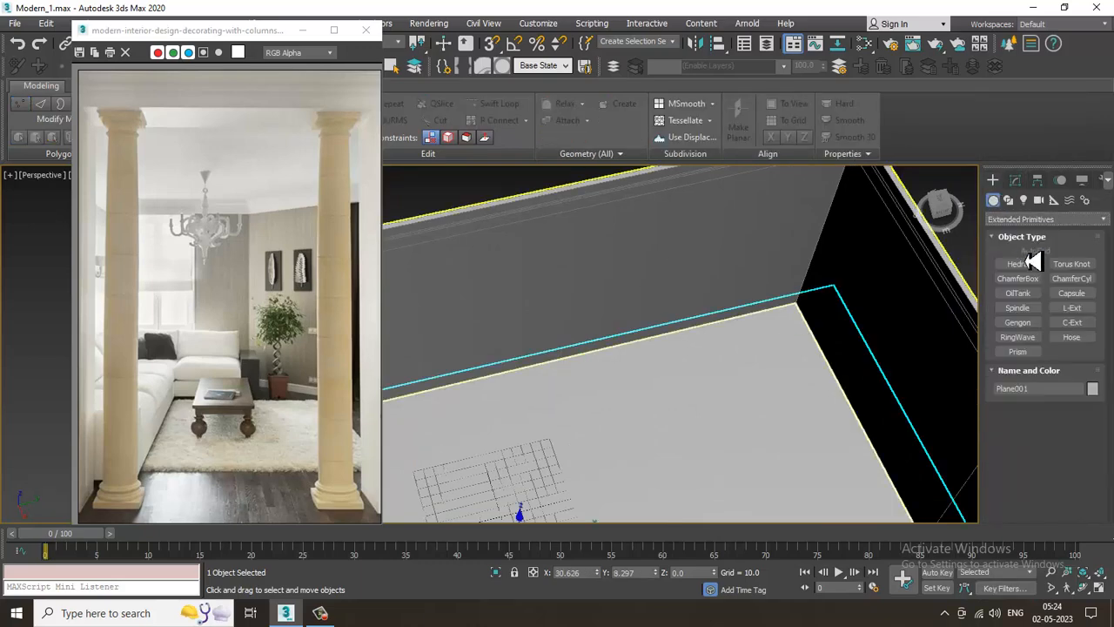
left_click(1032, 279)
middle_click_drag(500, 440, 554, 294, "alt")
left_click_drag(523, 299, 917, 398)
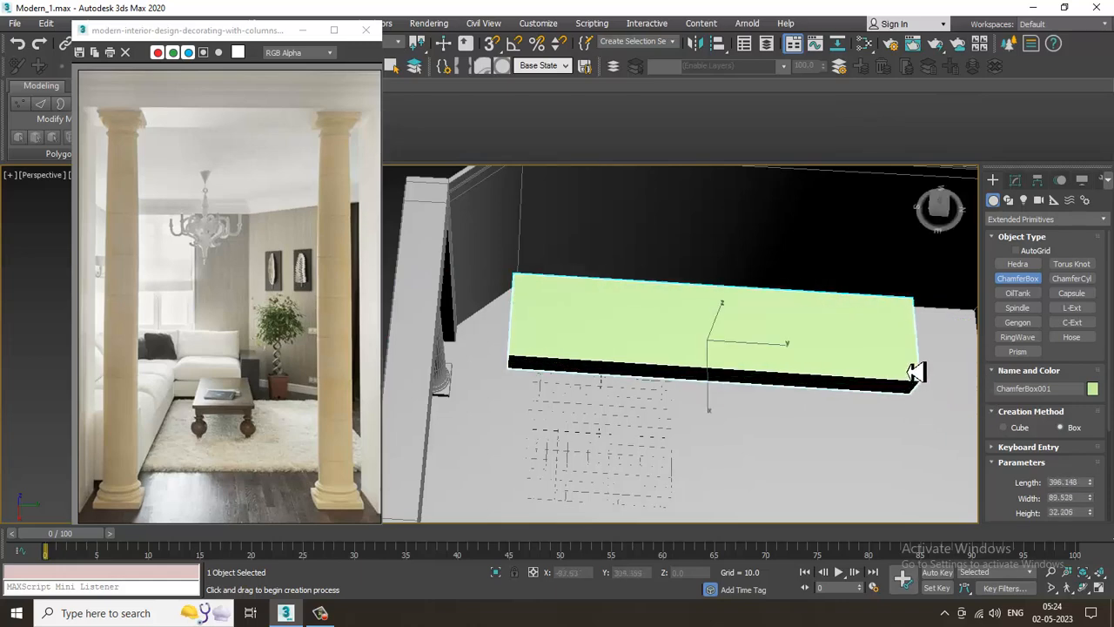
left_click(884, 326)
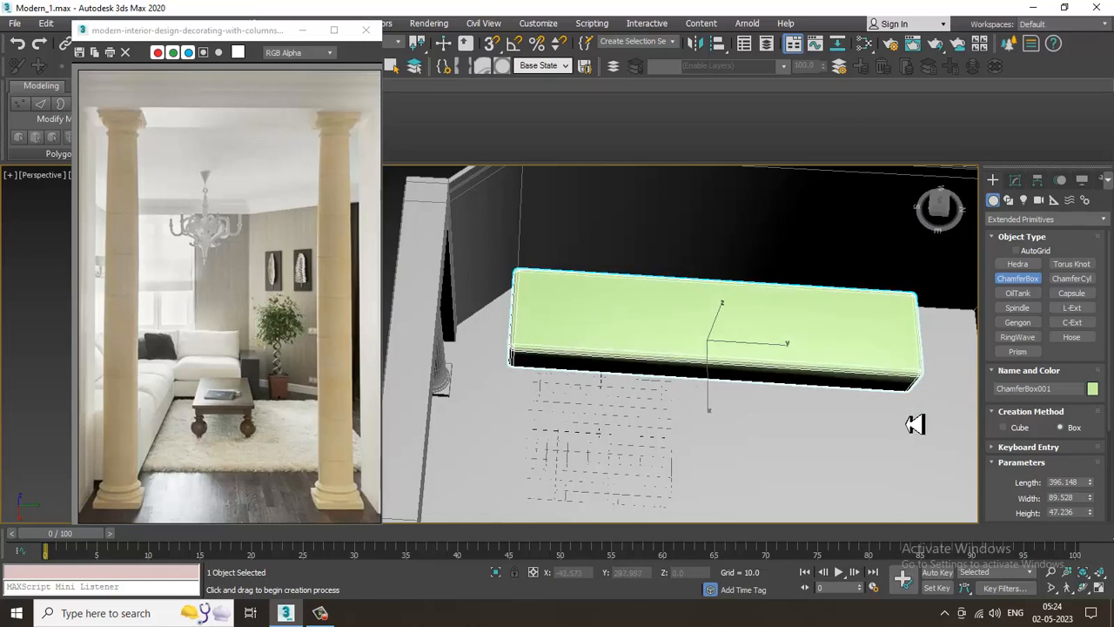
left_click(914, 424)
Set the chamfer box's height to 37.788 and position it beside the left wall at about X -85.39, Y 67.321.
middle_click_drag(810, 368, 883, 306, "alt")
right_click(888, 301)
left_click(1015, 181)
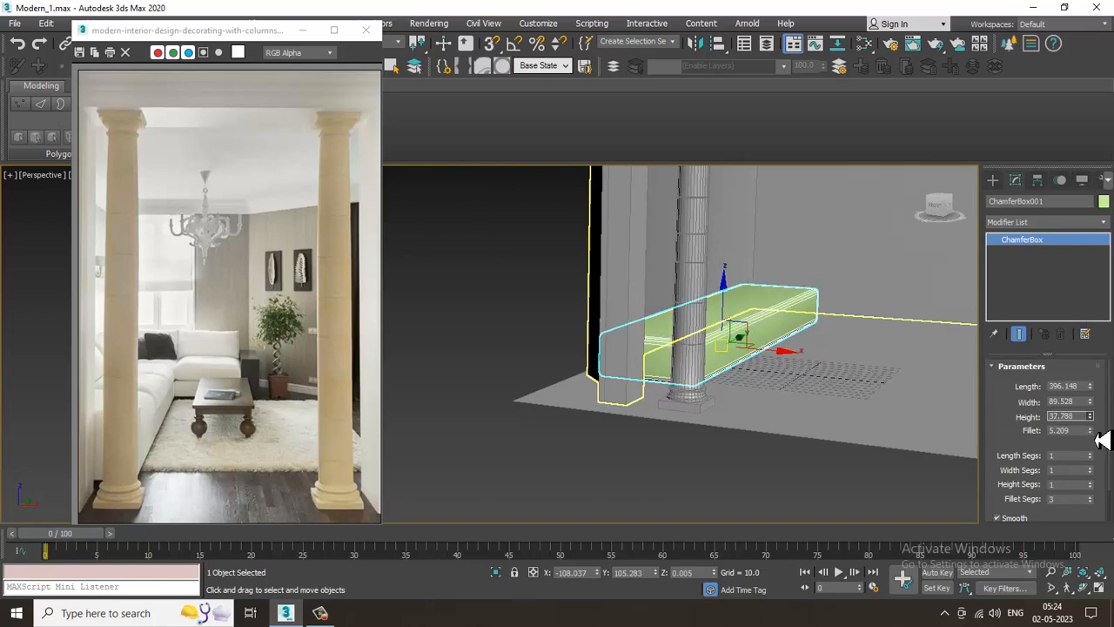
middle_click_drag(958, 431, 692, 337, "alt")
middle_click_drag(777, 338, 744, 393, "alt")
left_click_drag(745, 394, 764, 392)
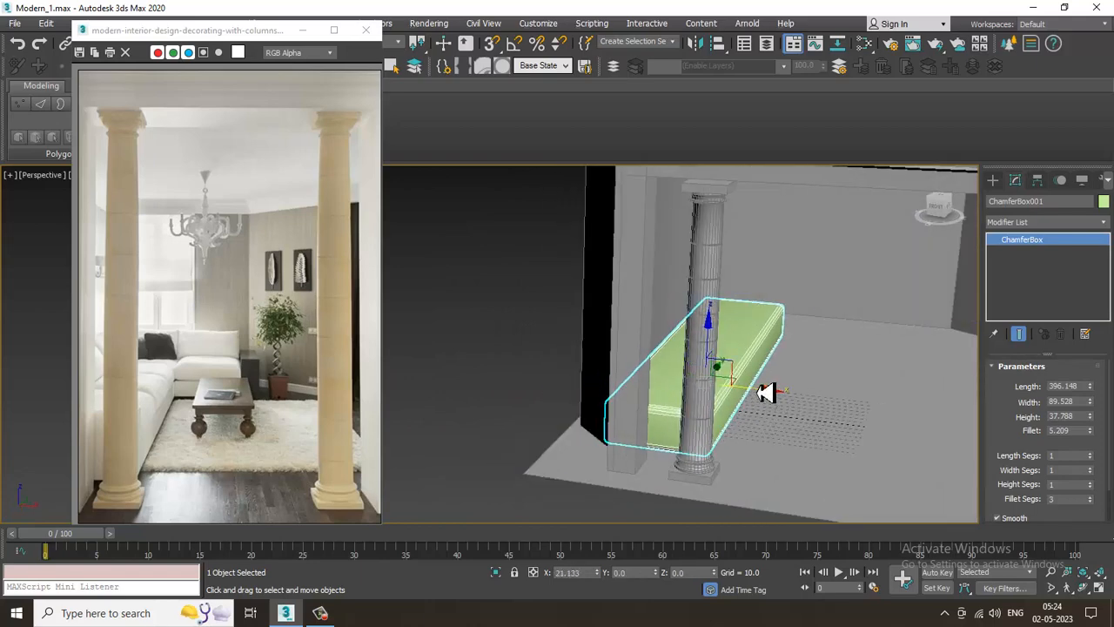
mouse_move(765, 393)
middle_mouse_down("alt")
mouse_move(762, 409)
mouse_move(743, 381)
mouse_move(754, 406)
middle_mouse_up("alt")
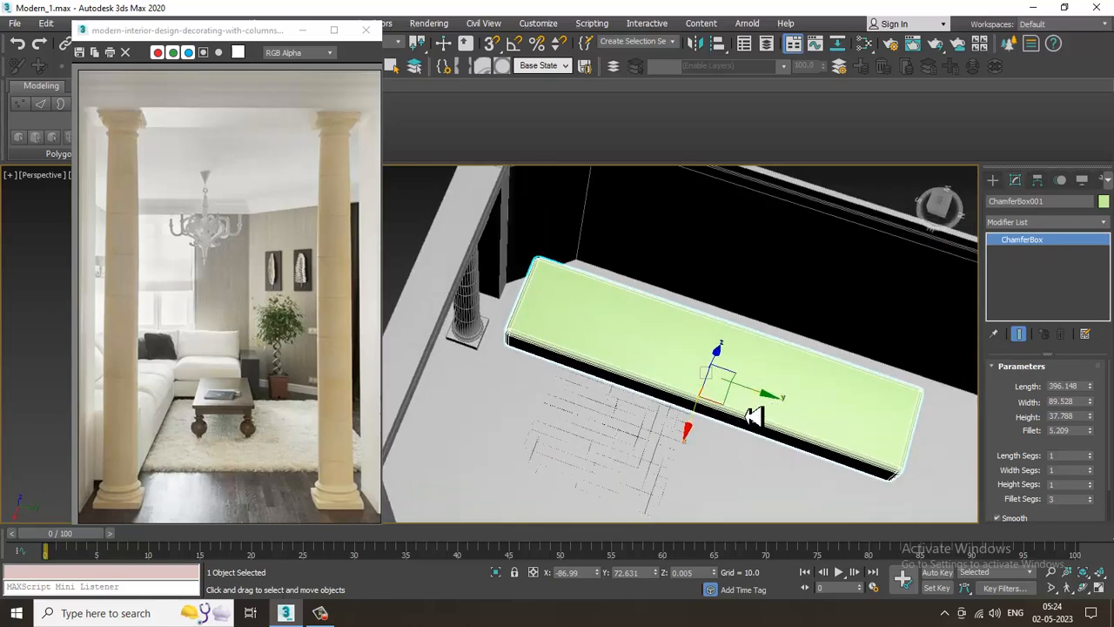
left_click_drag(693, 428, 694, 431)
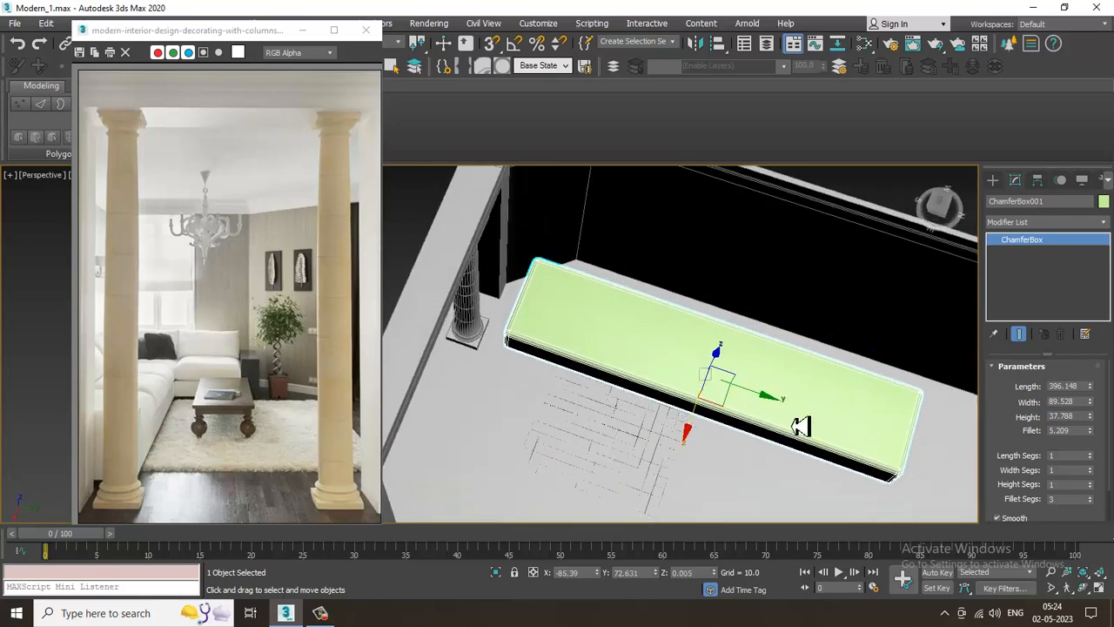
left_click_drag(761, 402, 763, 391)
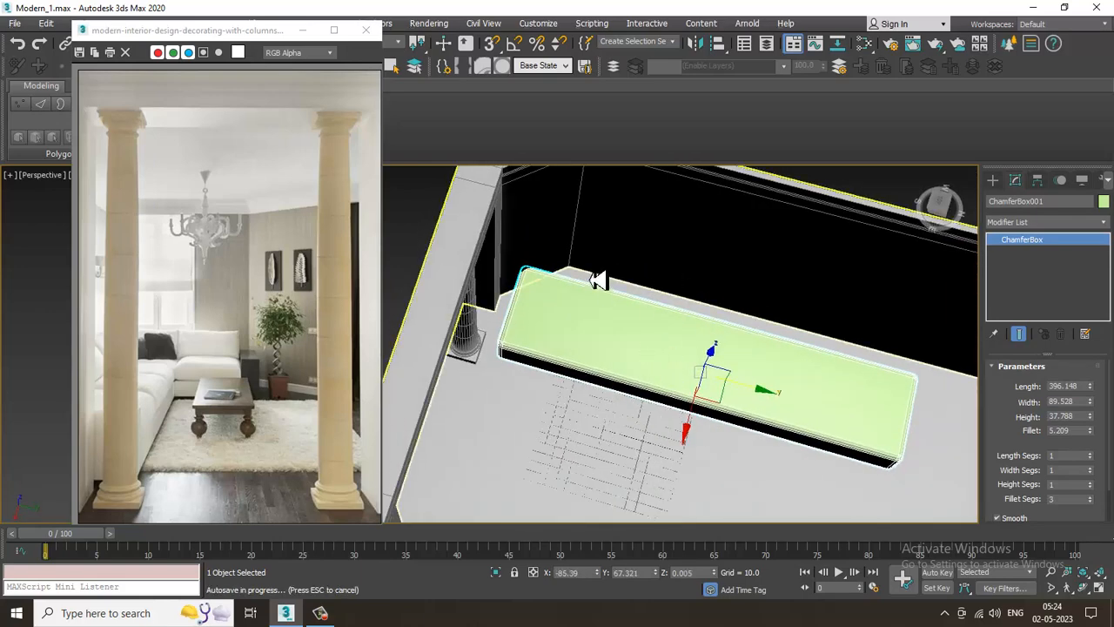
Add a vertical edge loop with Swift Loop to the short angled wall segment behind the front column.
left_click(557, 223)
middle_click_drag(557, 223, 613, 332, "alt")
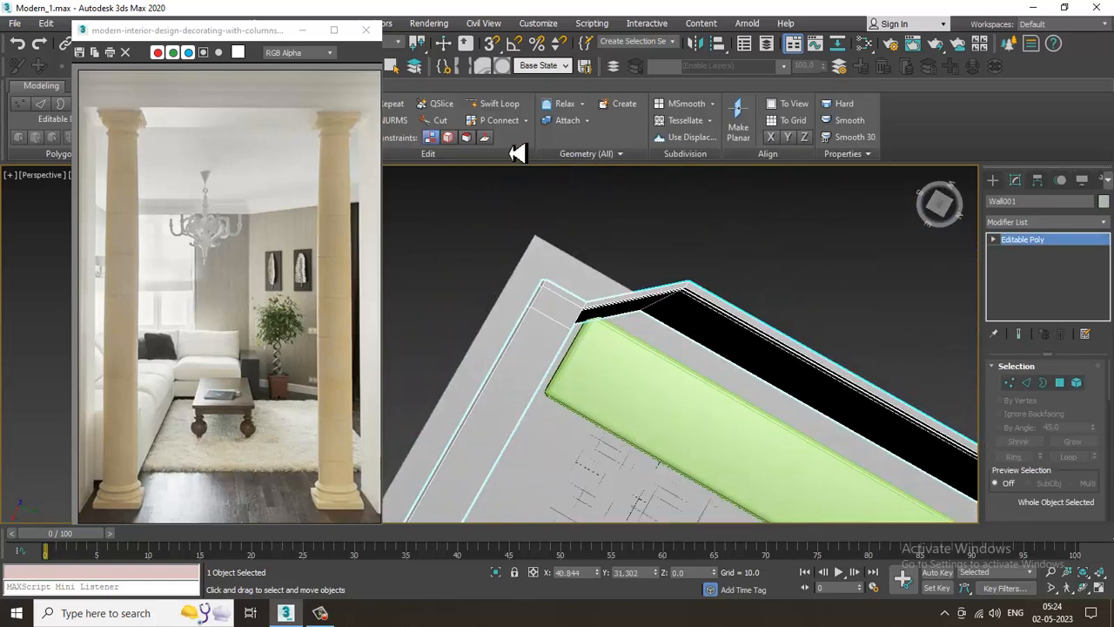
left_click(493, 107)
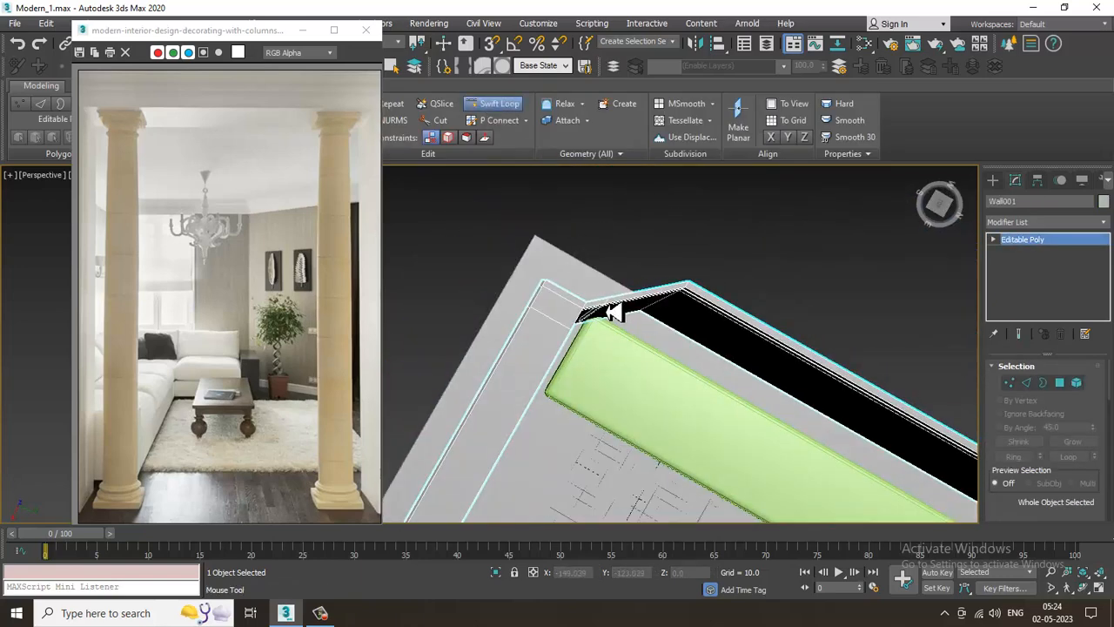
middle_click_drag(614, 313, 711, 315, "alt")
right_click(642, 311)
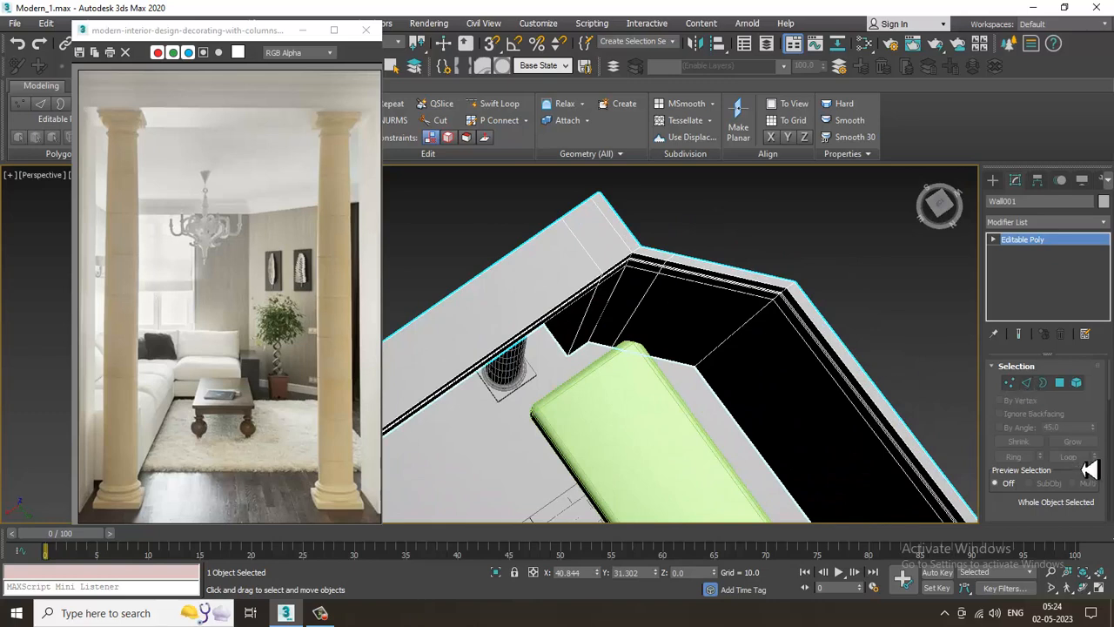
Select the angled wall's new edge loop and move it outward away from the chamfer box, into line with the side wall.
left_click(1034, 392)
double_click(652, 291)
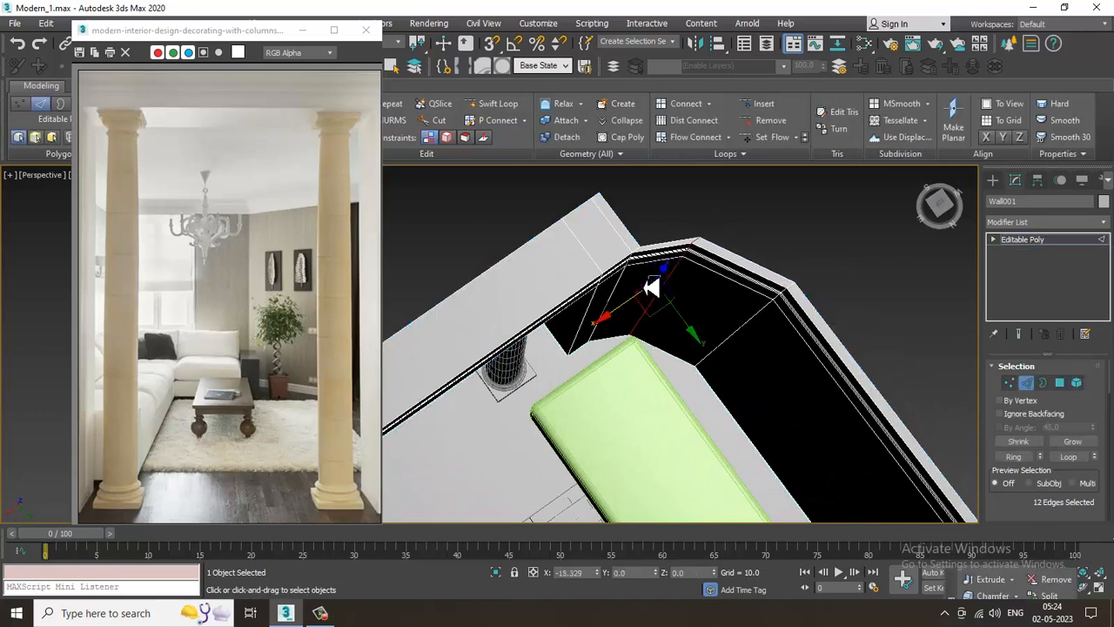
left_click_drag(655, 278, 665, 271)
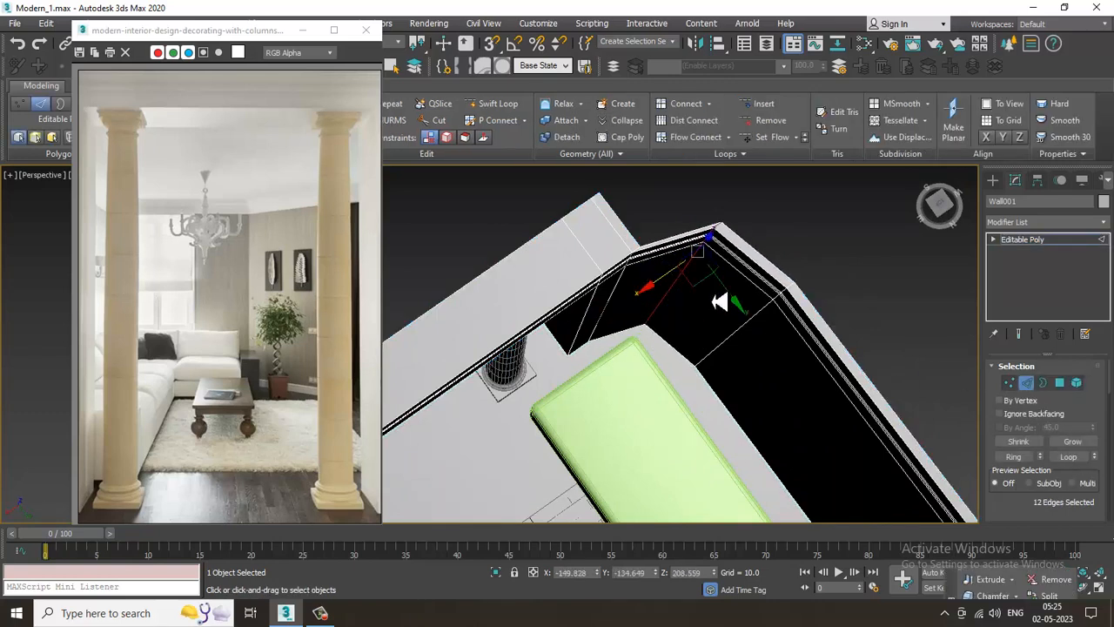
middle_click_drag(731, 298, 772, 329, "alt")
scroll(779, 260, "down", 3)
left_click(1058, 244)
Move the chamfer box closer to the left wall at about X -93.327 and set its width to 110.119.
middle_click_drag(714, 386, 720, 318, "alt")
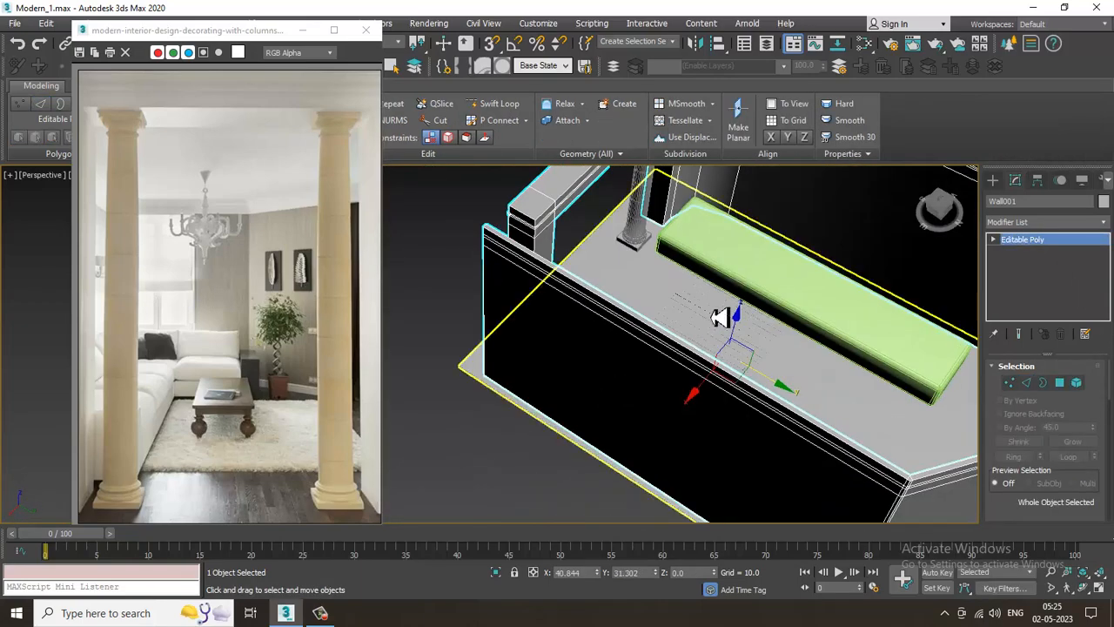
left_click(756, 262)
middle_click_drag(757, 261, 712, 307, "alt")
left_click_drag(719, 307, 733, 380)
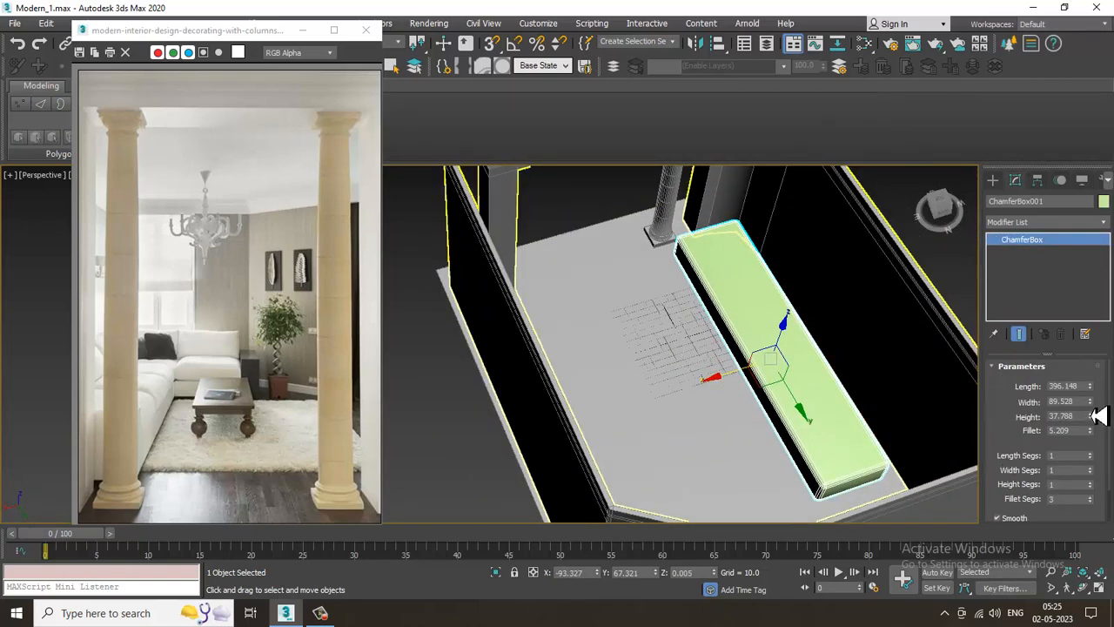
middle_click_drag(1094, 397, 803, 369, "alt")
Copy the chamfer box straight up about 43.4 units so the duplicate sits on top of the original.
scroll(725, 386, "up", 3)
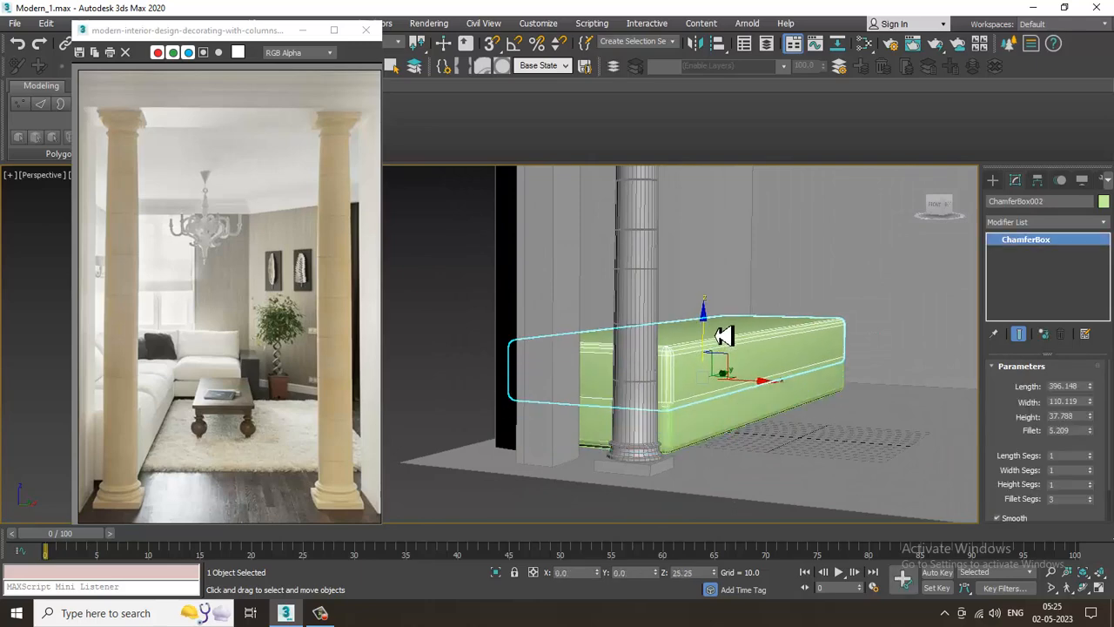
left_click_drag(719, 319, 719, 318, "shift")
left_click(568, 367)
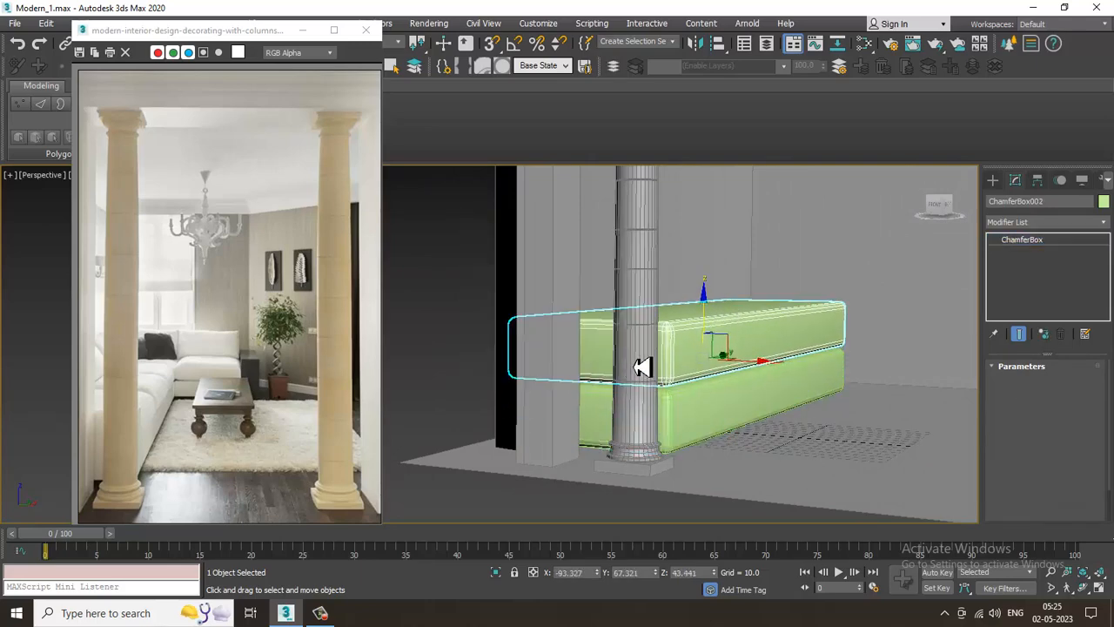
Set the upper chamfer box's height to 30.231.
scroll(638, 365, "down", 3)
mouse_move(759, 341)
middle_mouse_down("alt")
mouse_move(707, 384)
mouse_move(648, 353)
mouse_move(682, 393)
mouse_move(739, 311)
middle_mouse_up("alt")
scroll(670, 379, "up", 2)
scroll(676, 383, "down", 1)
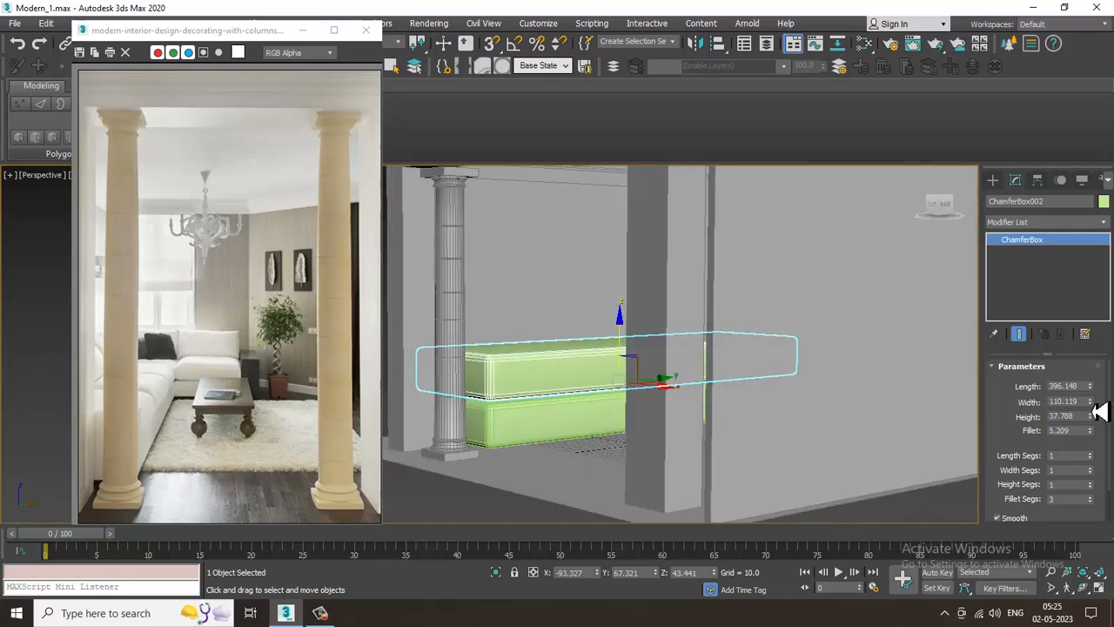
left_click_drag(1099, 430, 1104, 441)
Convert the upper chamfer box to Editable Poly and pull its far-end vertices inward to about Y 17.744, forming a single seat cushion.
middle_click_drag(644, 366, 812, 360, "alt")
right_click(812, 360)
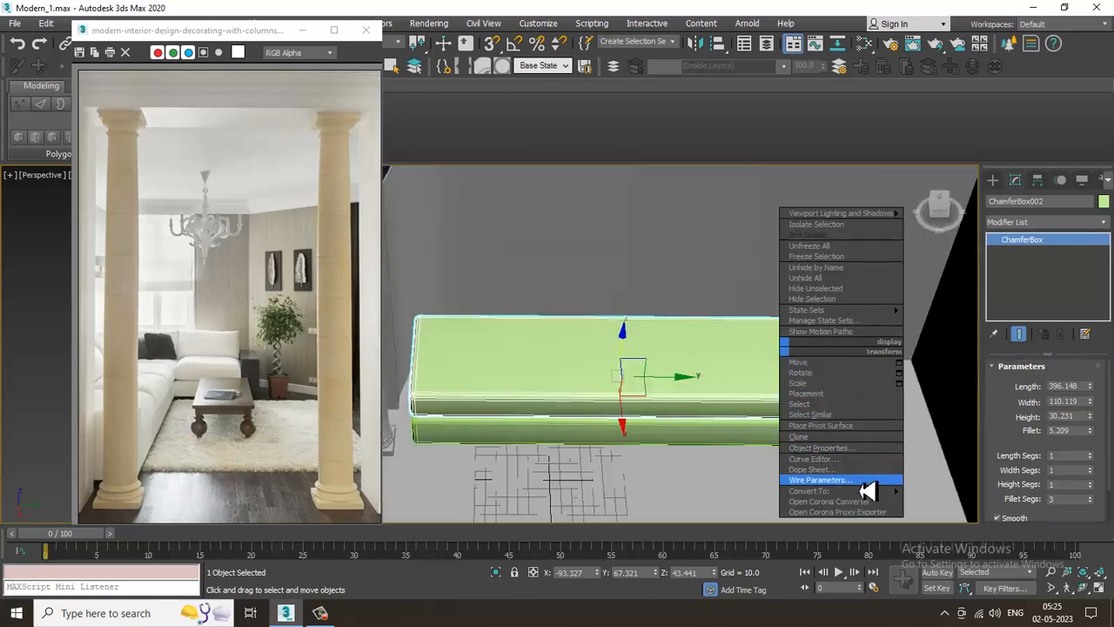
mouse_move(865, 490)
left_click(983, 503)
key("1")
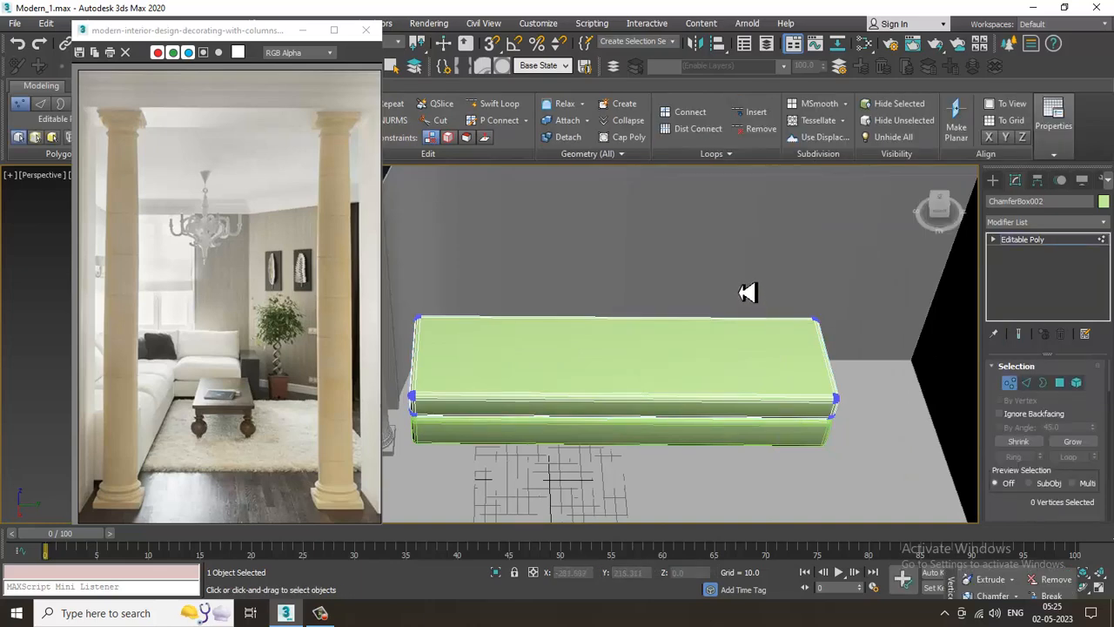
left_click_drag(746, 294, 622, 375)
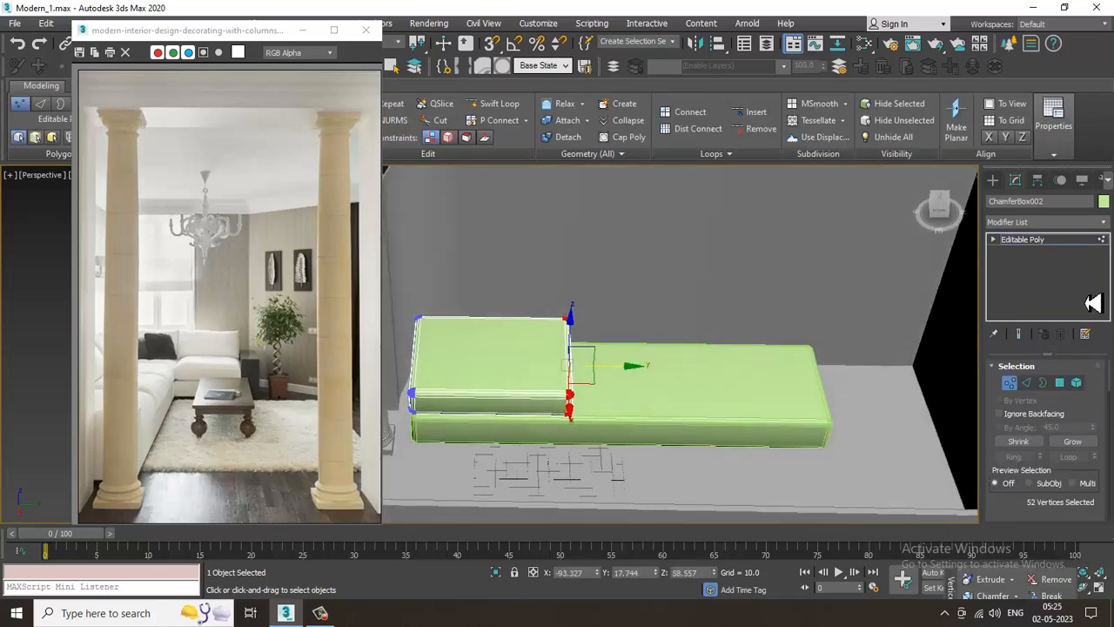
left_click(1036, 241)
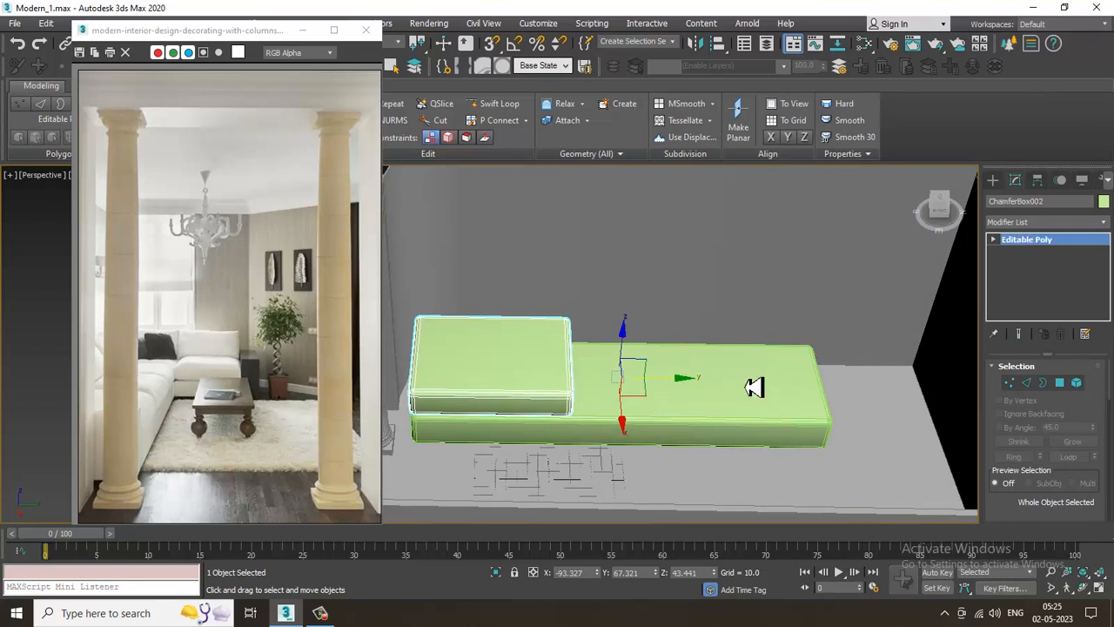
Shorten the seat cushion further by moving its end vertices inward to about Y -0.988.
left_click_drag(671, 377, 827, 380, "shift")
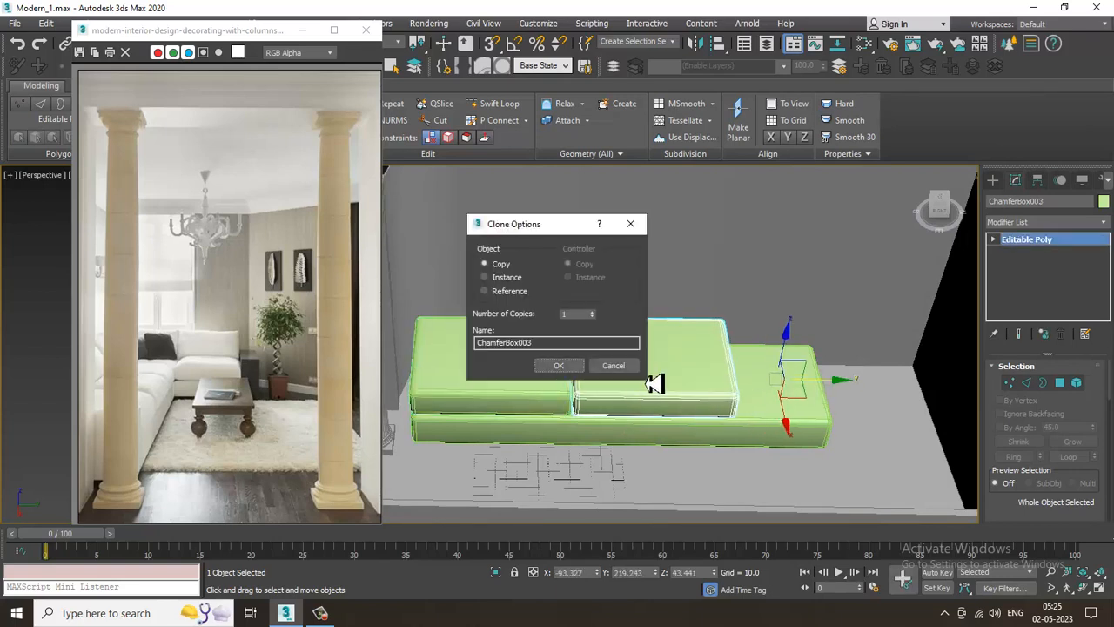
left_click(614, 366)
key("1")
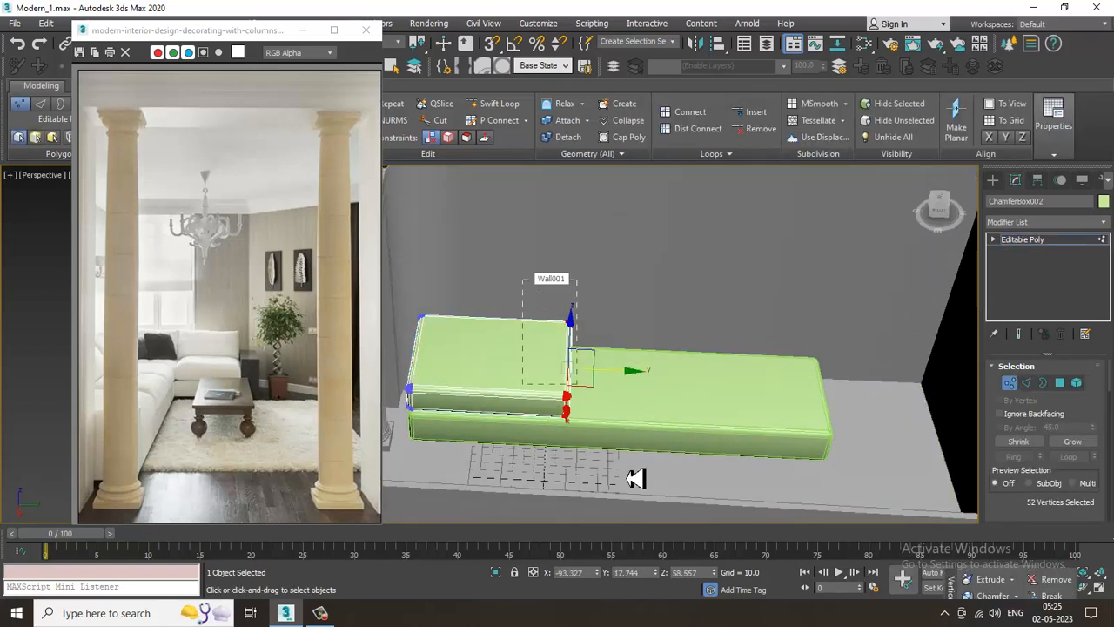
left_click_drag(627, 386, 610, 383)
middle_click_drag(607, 381, 633, 366, "alt")
scroll(635, 373, "up", 3)
middle_click_drag(634, 366, 722, 363)
middle_click_drag(979, 446, 856, 413, "alt")
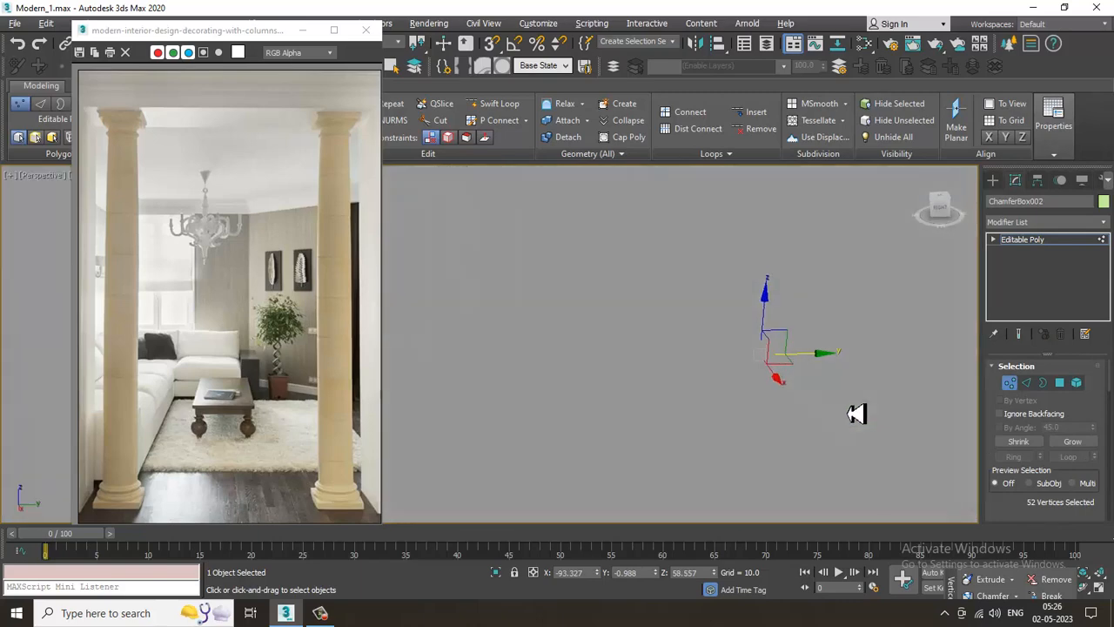
Select the cushion's lengthwise edges and connect them with 5 segments.
left_click(1025, 383)
middle_click_drag(659, 325, 662, 293, "alt")
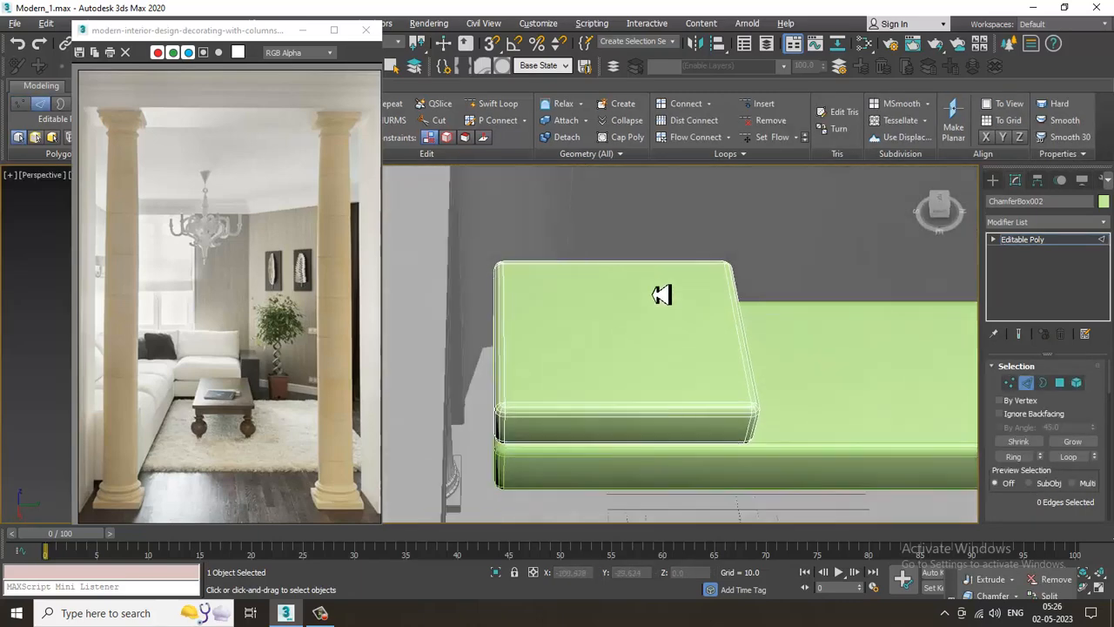
key("F3")
left_click_drag(618, 487, 619, 489)
middle_click_drag(619, 483, 675, 416, "alt")
scroll(1035, 478, "down", 3)
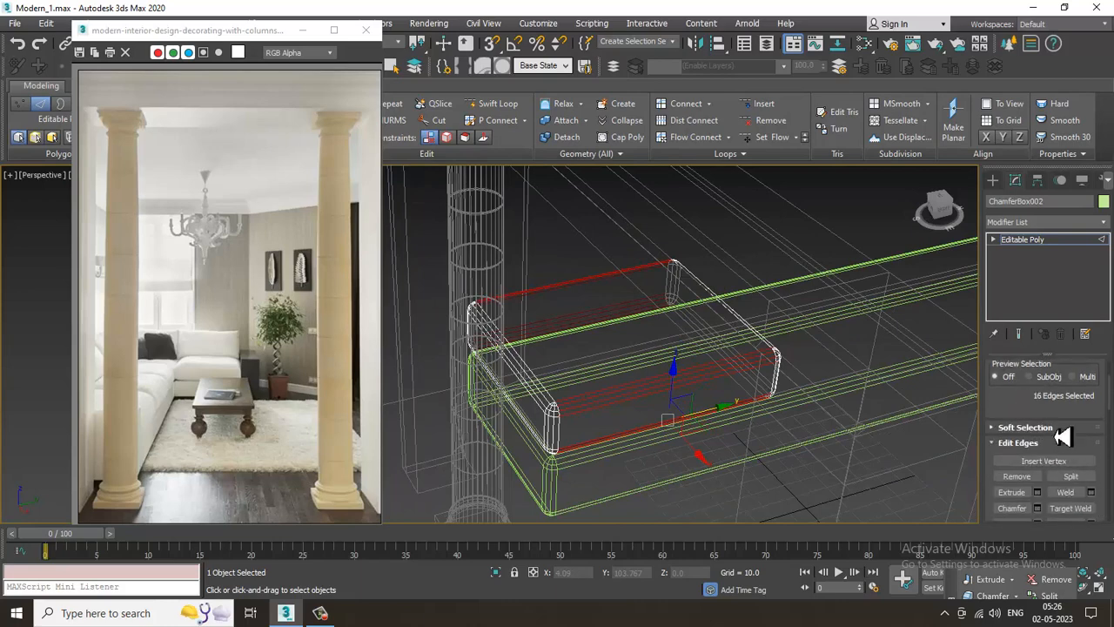
scroll(1061, 409, "down", 2)
left_click(1090, 477)
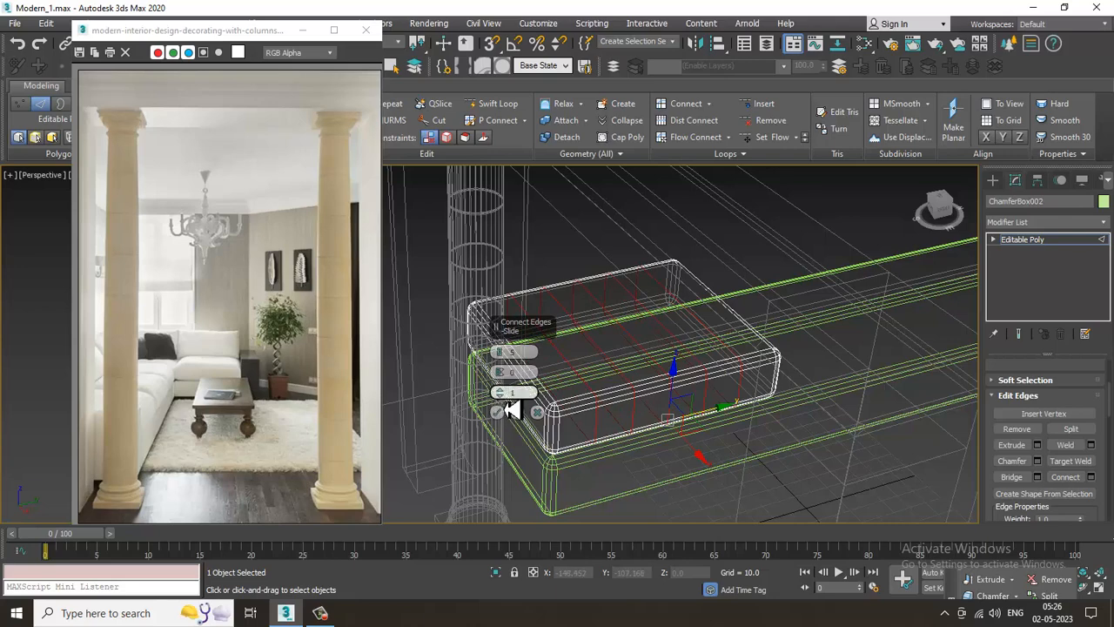
left_click(498, 412)
Select the cushion's crosswise edges and connect them to form an even grid over its surface.
middle_click_drag(637, 397, 704, 388, "alt")
key("F3")
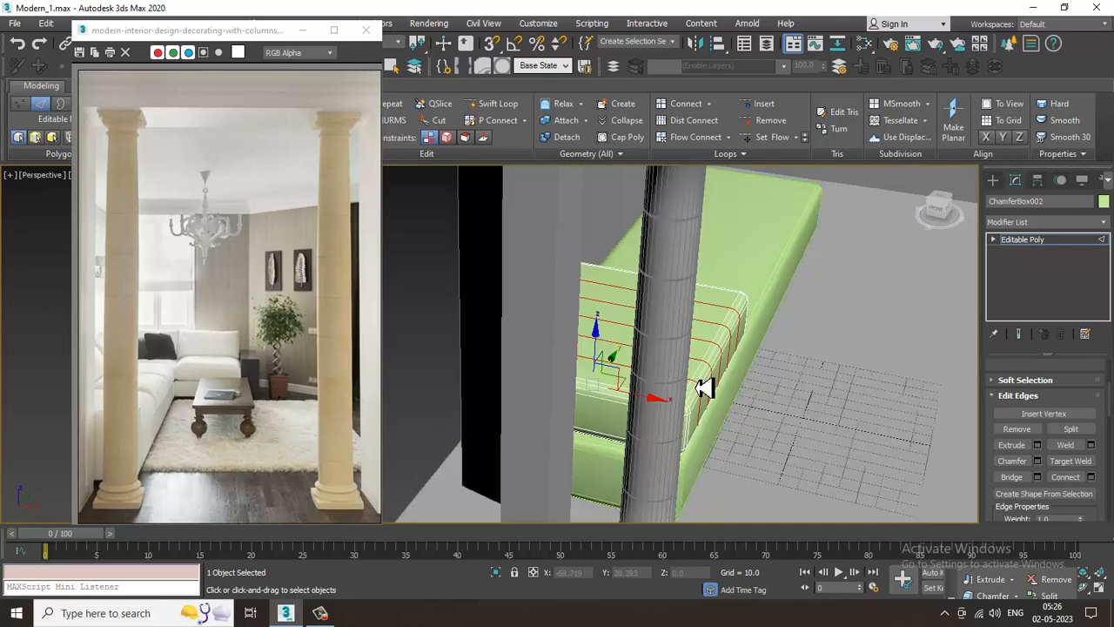
middle_click_drag(619, 373, 672, 352, "alt")
key("F3")
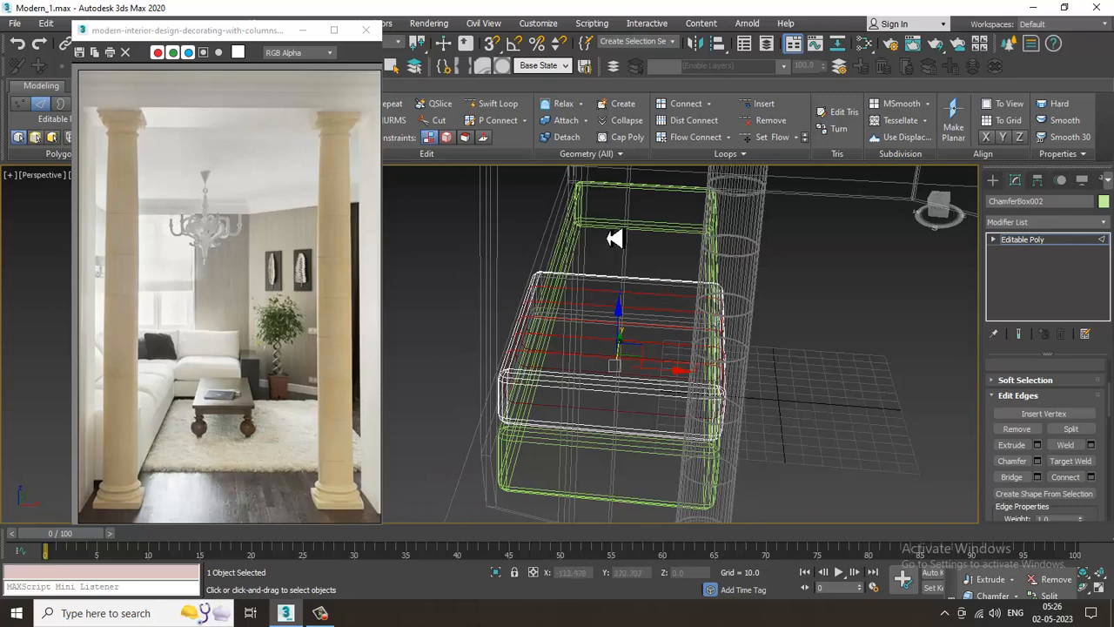
middle_click_drag(635, 490, 730, 474, "alt")
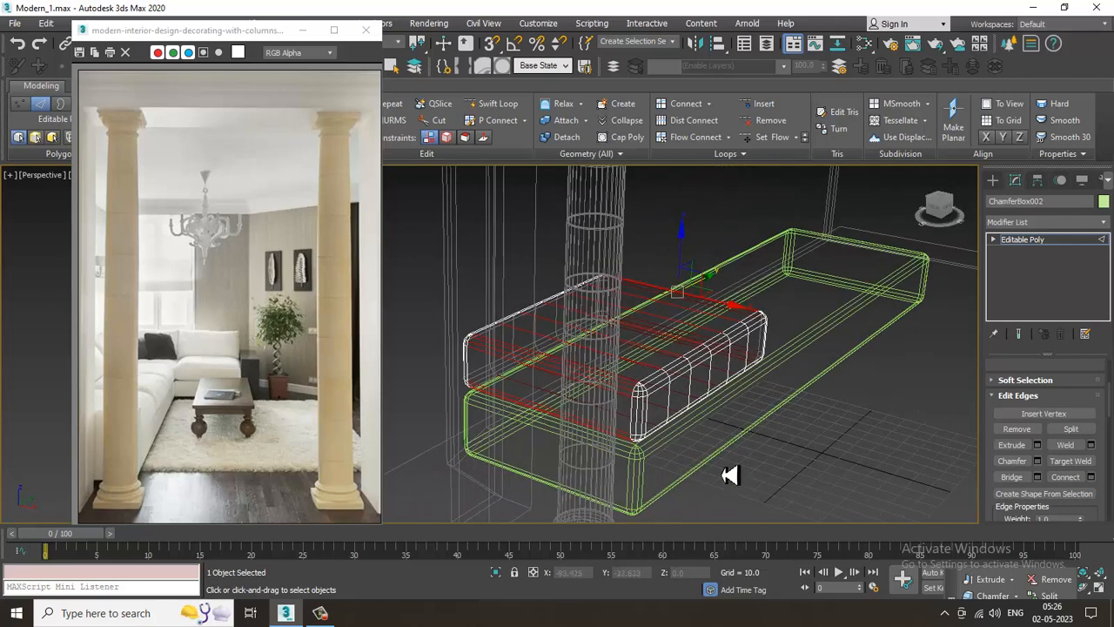
left_click(1089, 479)
middle_click_drag(869, 422, 671, 378, "alt")
key("F3")
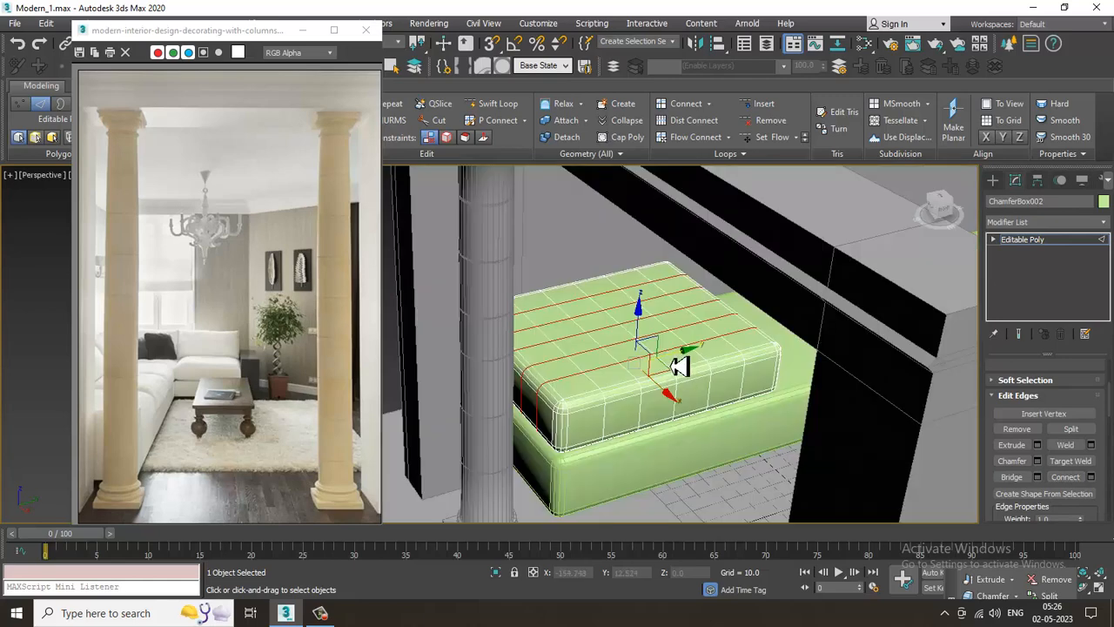
scroll(683, 362, "up", 3)
left_click(1059, 243)
Center the cushion's pivot on the object and move the cushion along the sofa base to about Y -41.827.
middle_click_drag(799, 341, 754, 343, "alt")
scroll(762, 346, "up", 2)
scroll(667, 319, "down", 3)
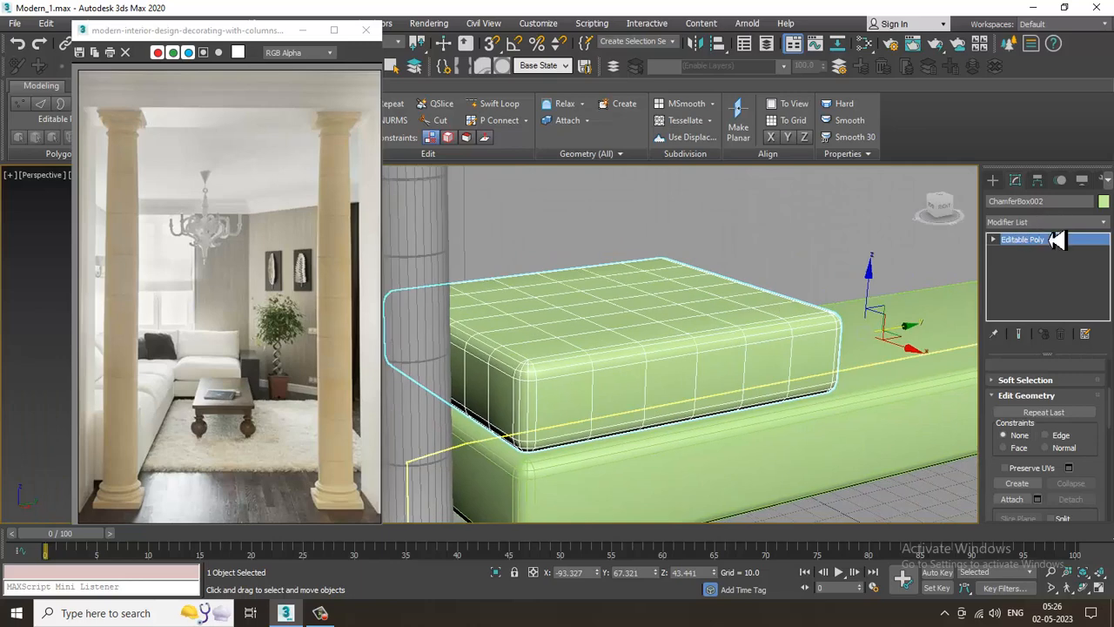
middle_click_drag(671, 333, 648, 391, "alt")
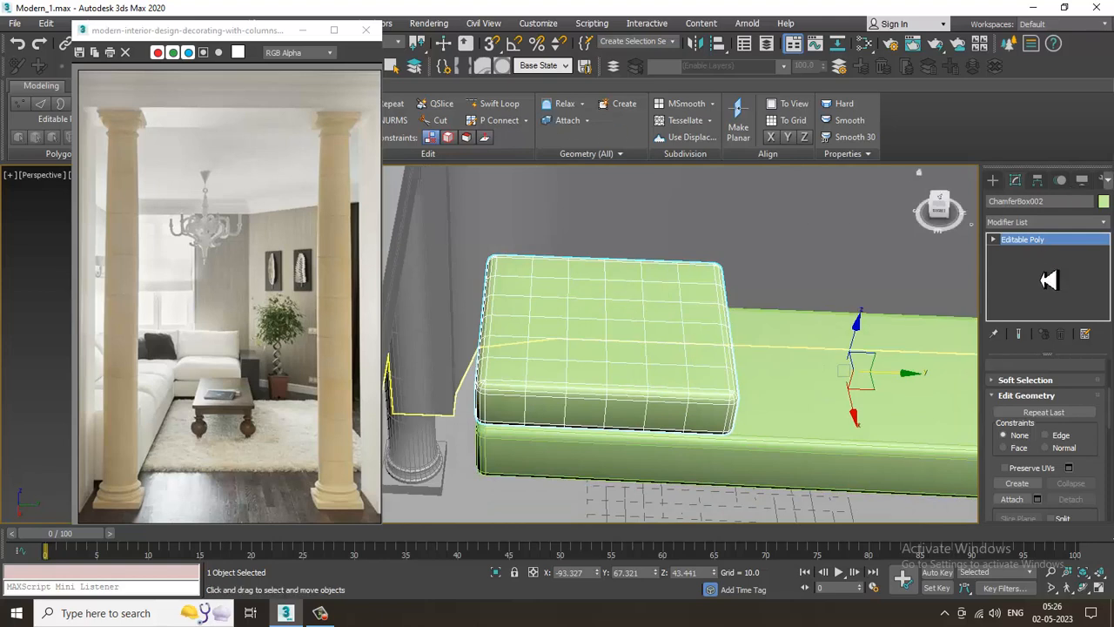
left_click(1038, 180)
left_click(1068, 276)
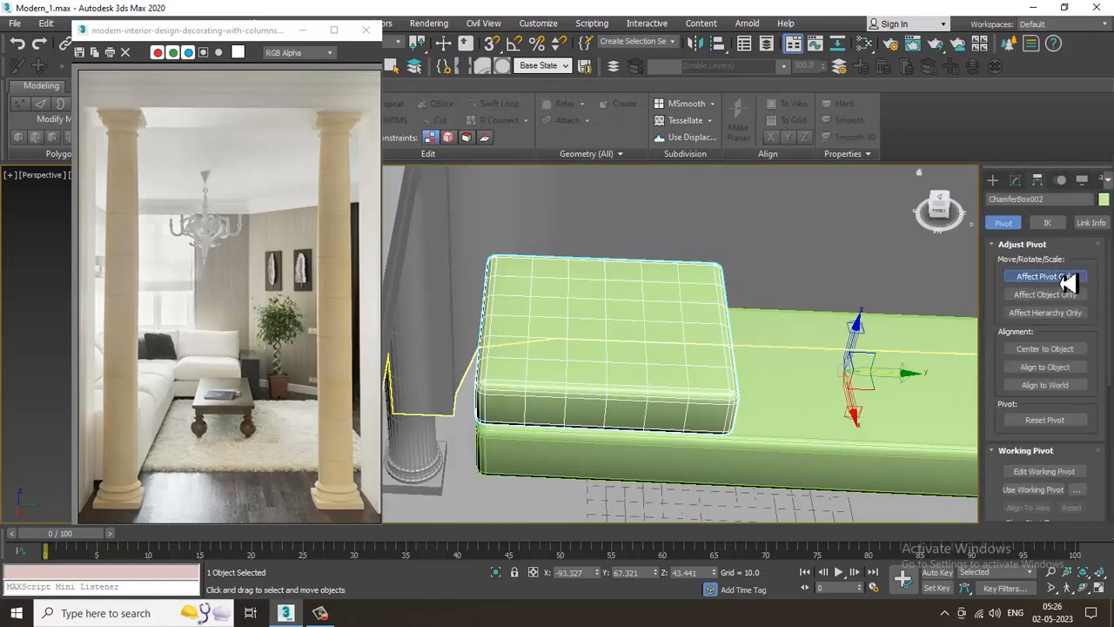
left_click(1061, 351)
left_click(1067, 277)
left_click_drag(658, 345, 699, 347)
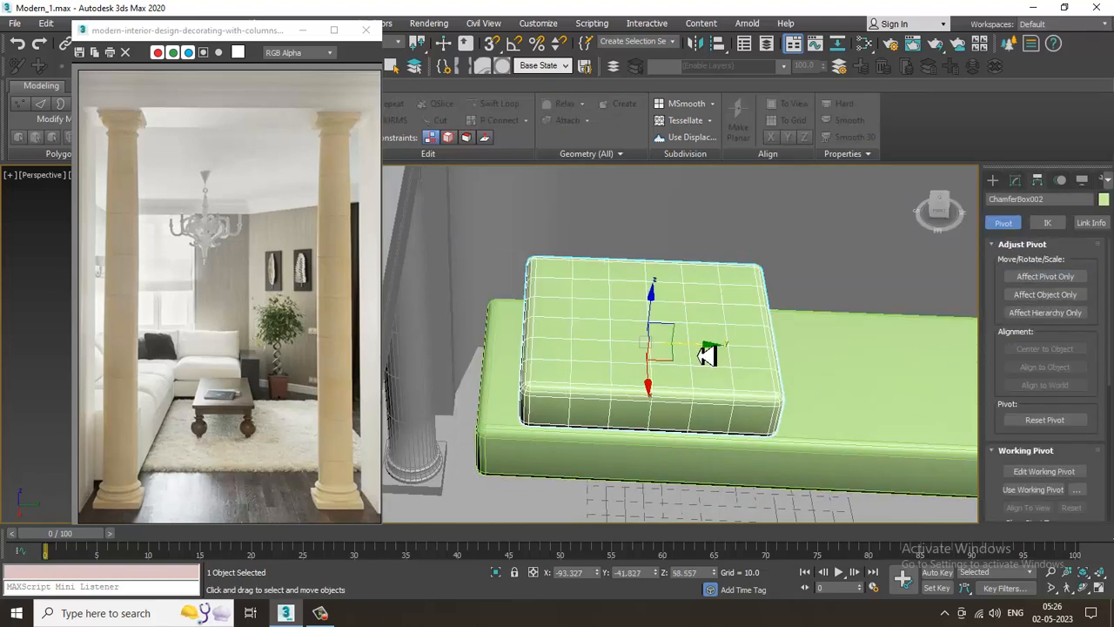
middle_click_drag(781, 371, 737, 378, "alt")
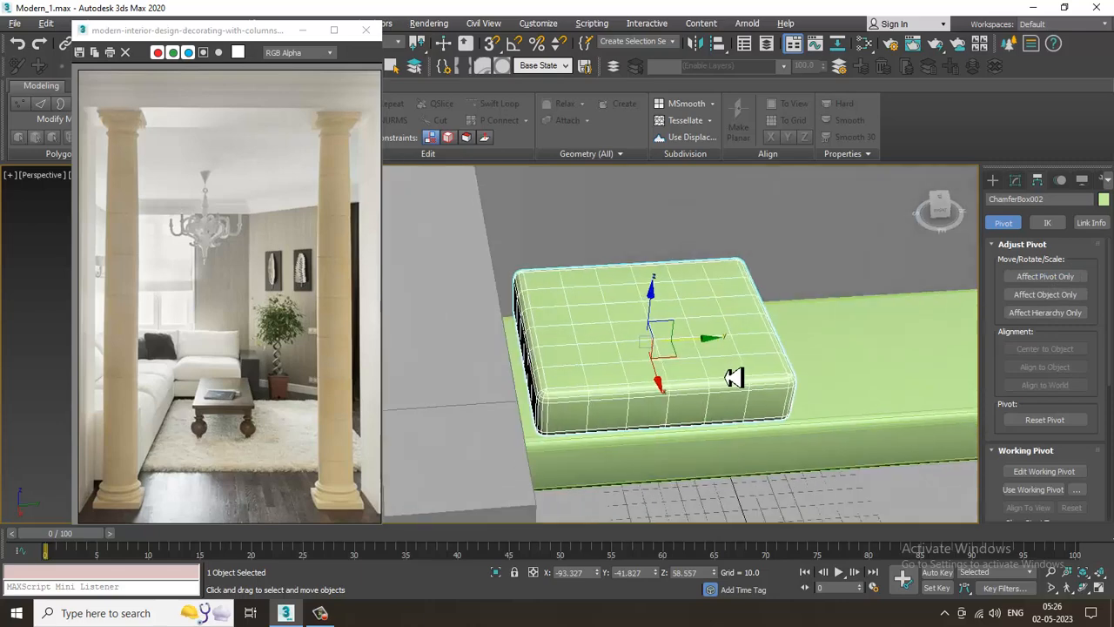
Apply an FFD(box) 4x4x4 modifier to the cushion and switch to editing its control points.
left_click(1016, 181)
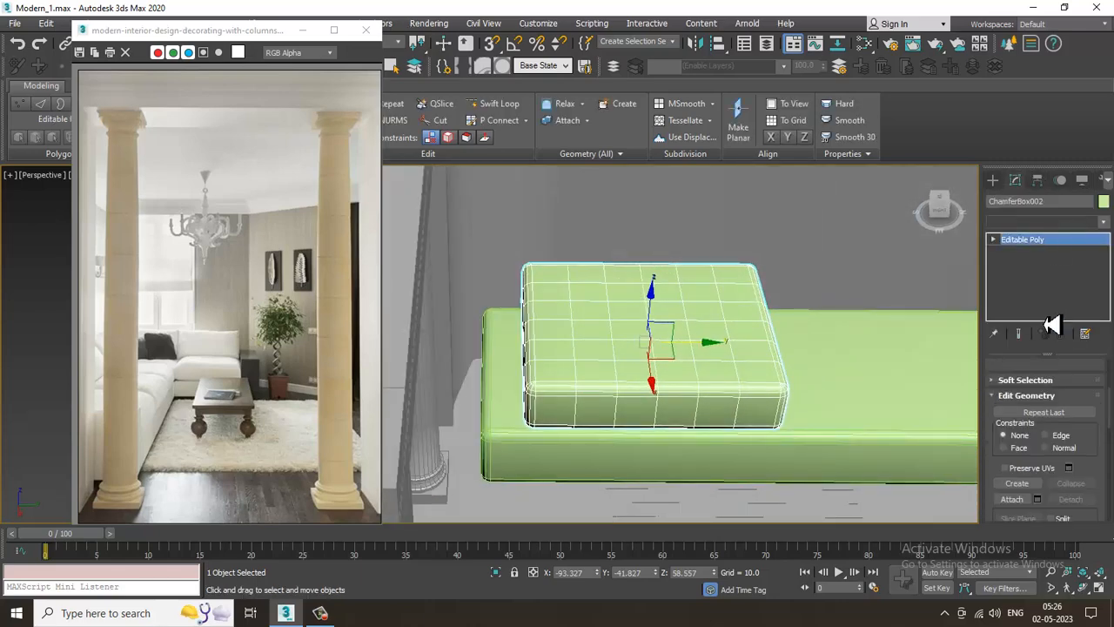
left_click(1045, 221)
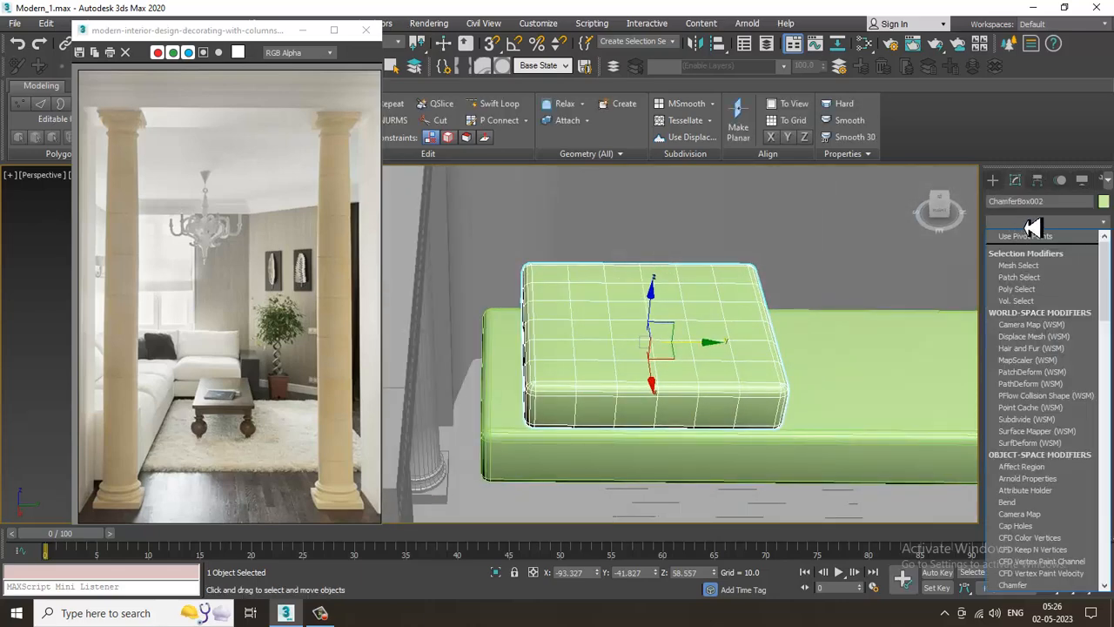
scroll(1065, 348, "down", 10)
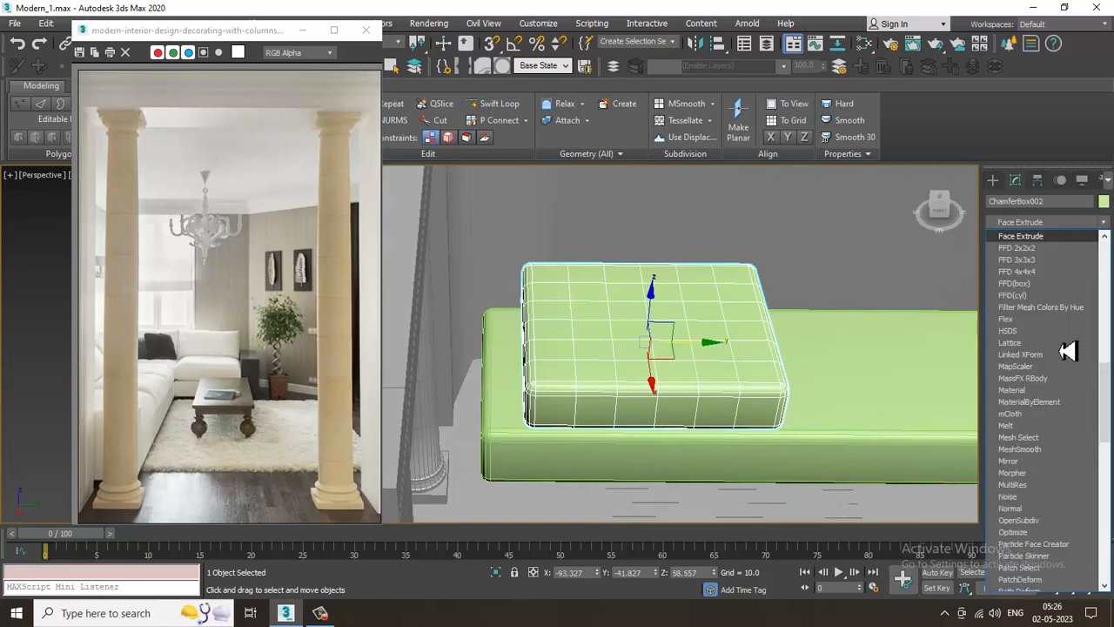
left_click(1035, 293)
scroll(654, 329, "up", 4)
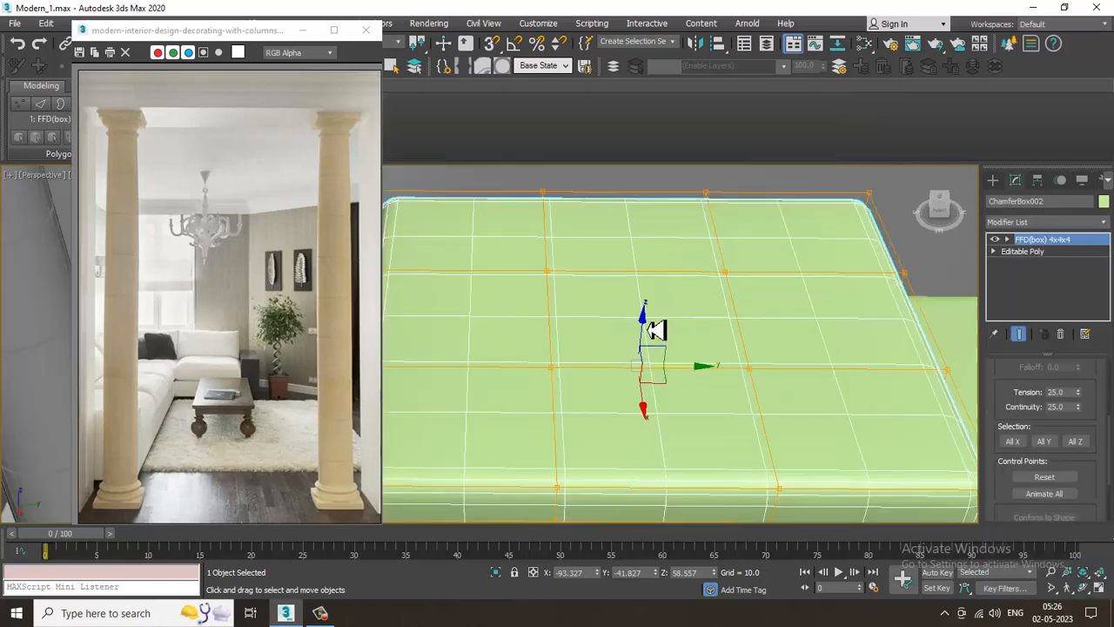
key("1")
Try to select and raise some of the inner control points on the cushion's top.
left_click(552, 282)
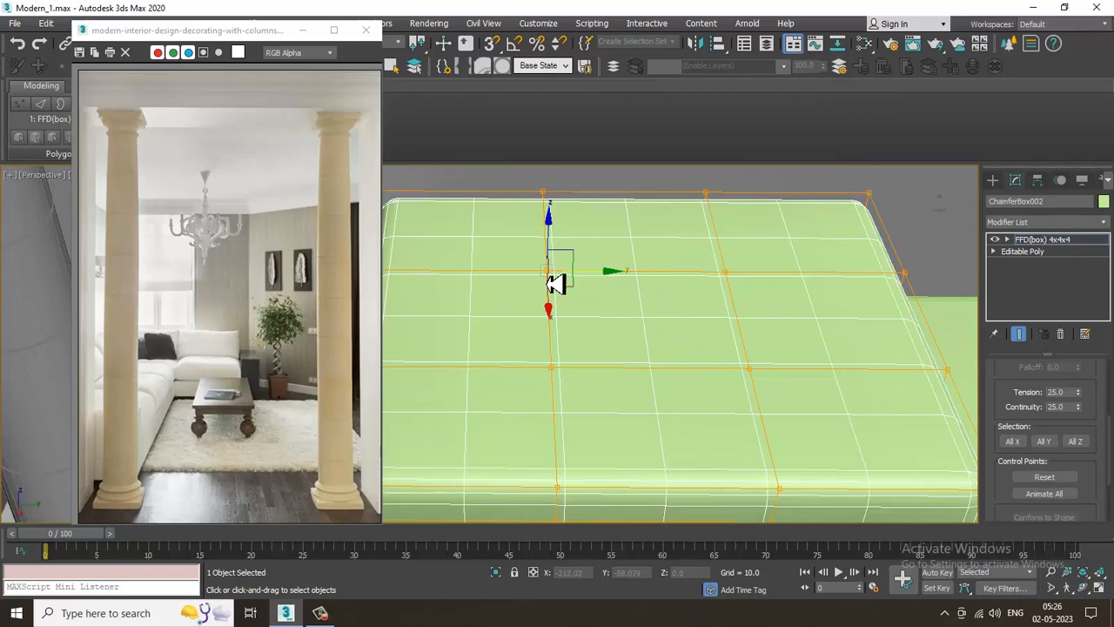
left_click_drag(738, 281, 758, 320)
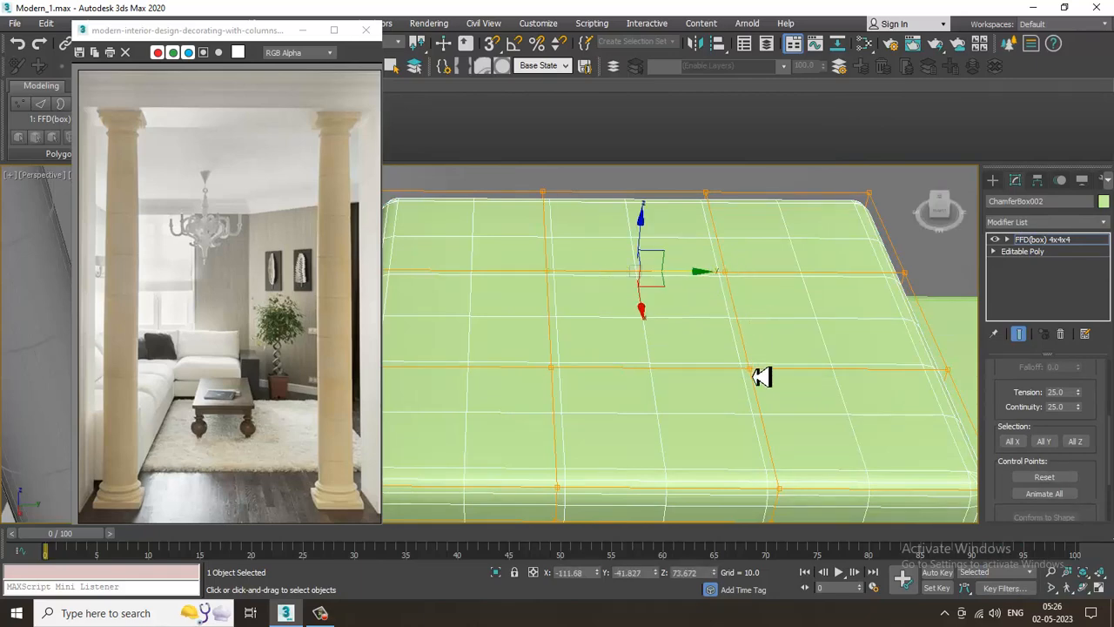
left_click_drag(762, 376, 665, 381)
key("ctrl+z")
middle_click_drag(665, 370, 643, 281, "alt")
left_click_drag(639, 280, 641, 238)
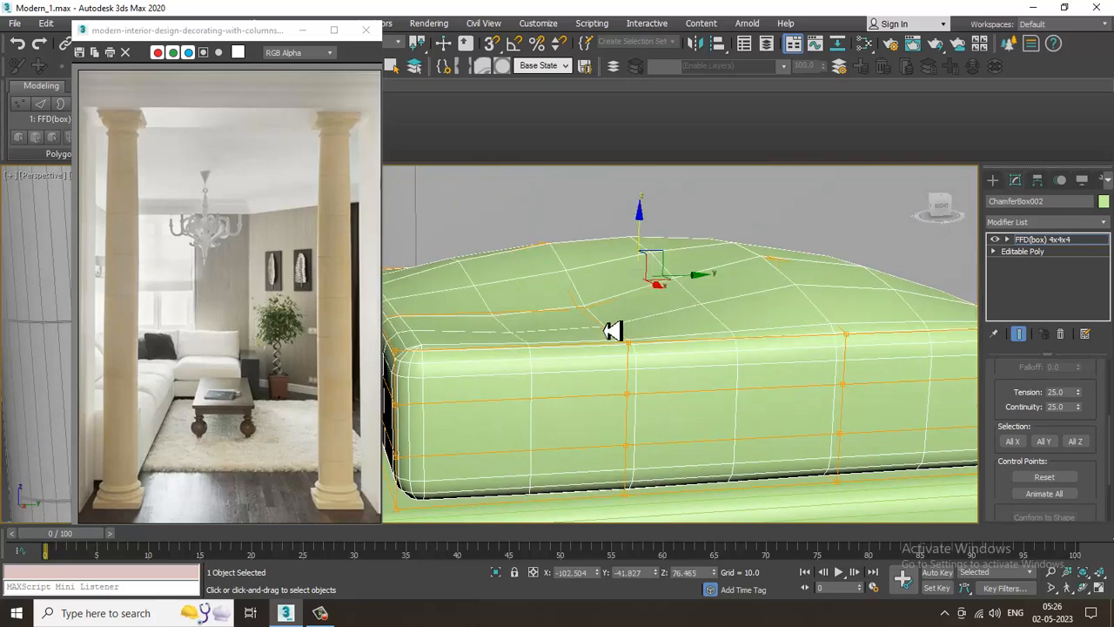
key("ctrl+z")
key("ctrl+z")
Raise the inner control points of the cushion's top to about Z 73.317, giving it a soft dome.
left_click_drag(635, 281, 657, 262)
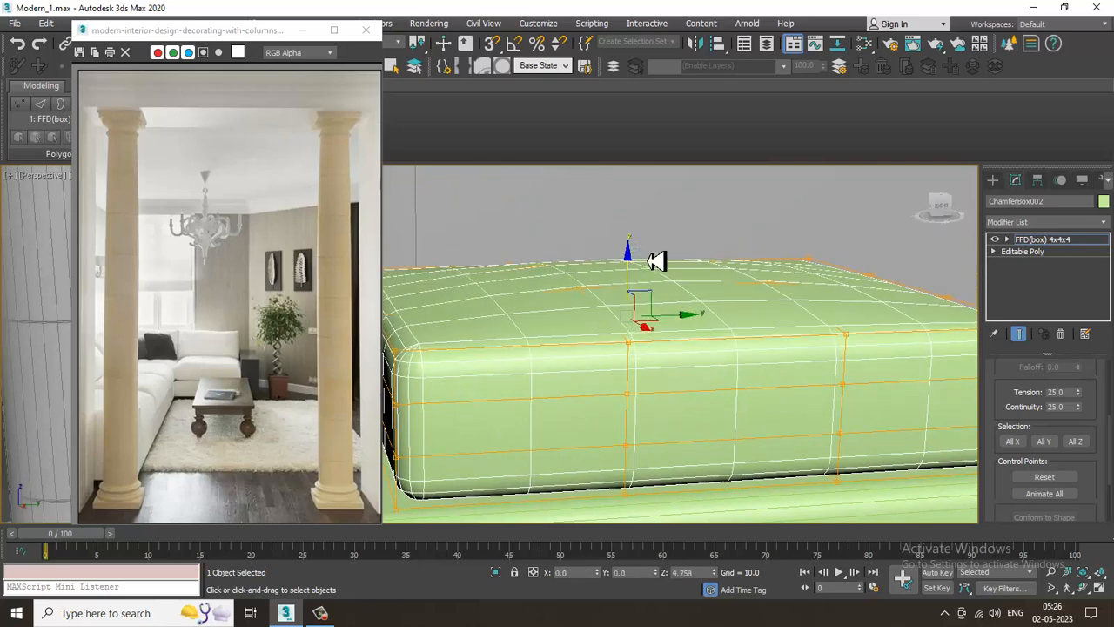
middle_click_drag(659, 258, 726, 281, "alt")
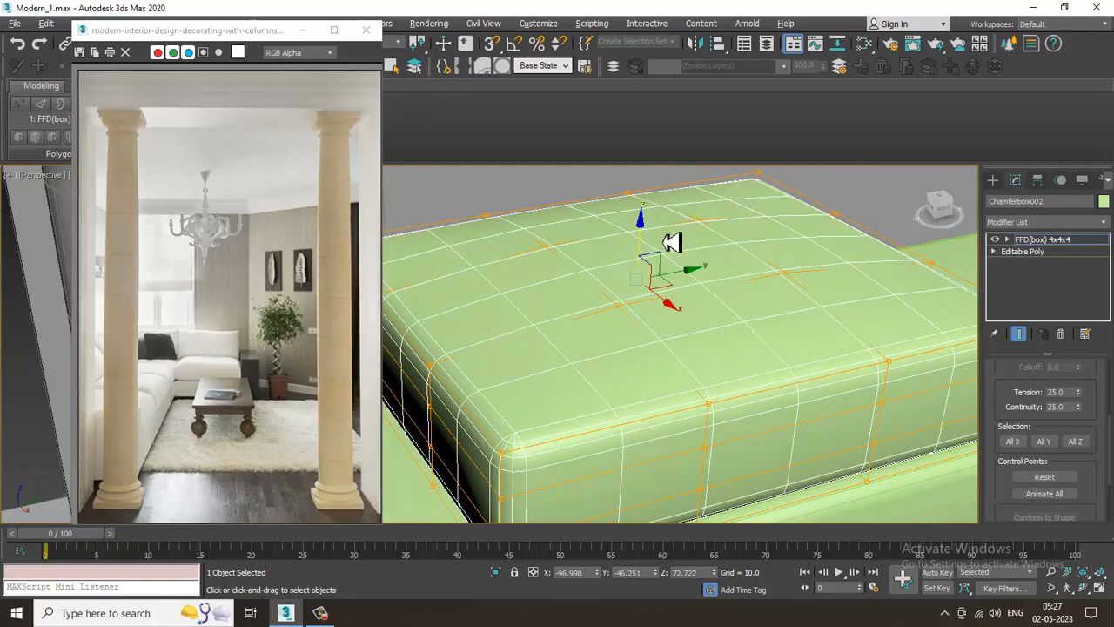
middle_click_drag(663, 242, 641, 242, "alt")
left_click_drag(642, 241, 651, 238)
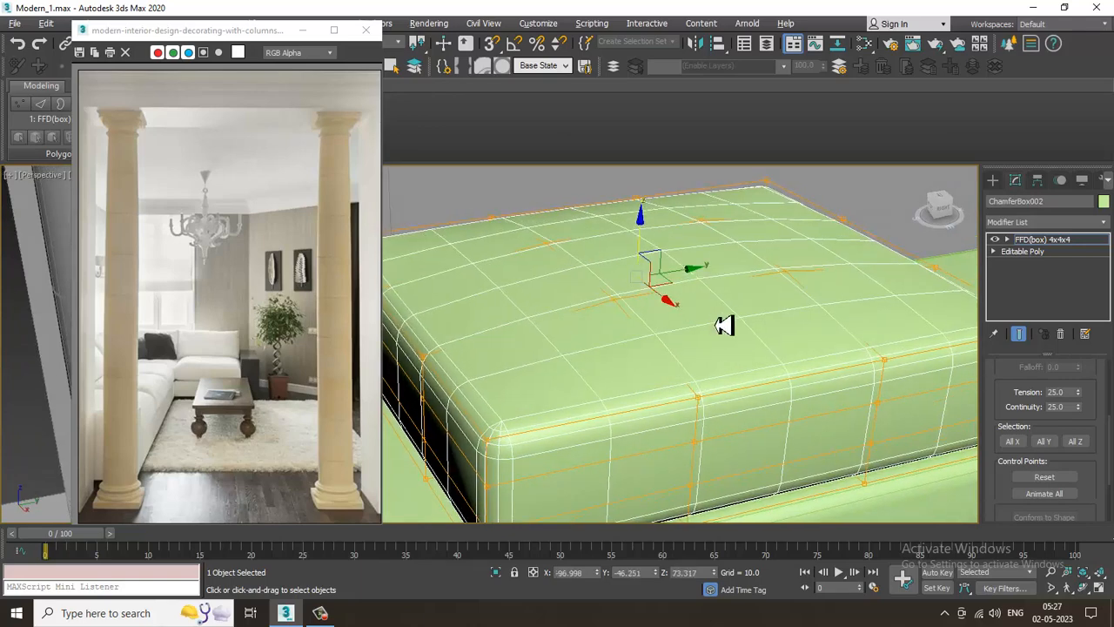
scroll(725, 325, "down", 3)
middle_click_drag(725, 324, 677, 344, "alt")
scroll(688, 350, "up", 3)
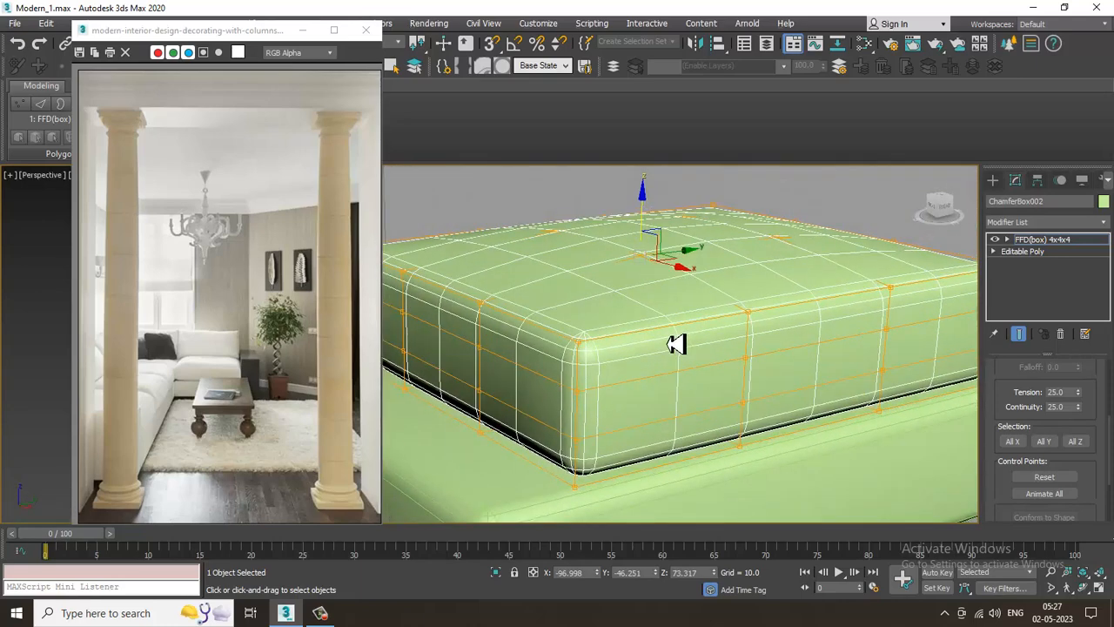
Convert the FFD-deformed cushion to Editable Poly.
right_click(641, 299)
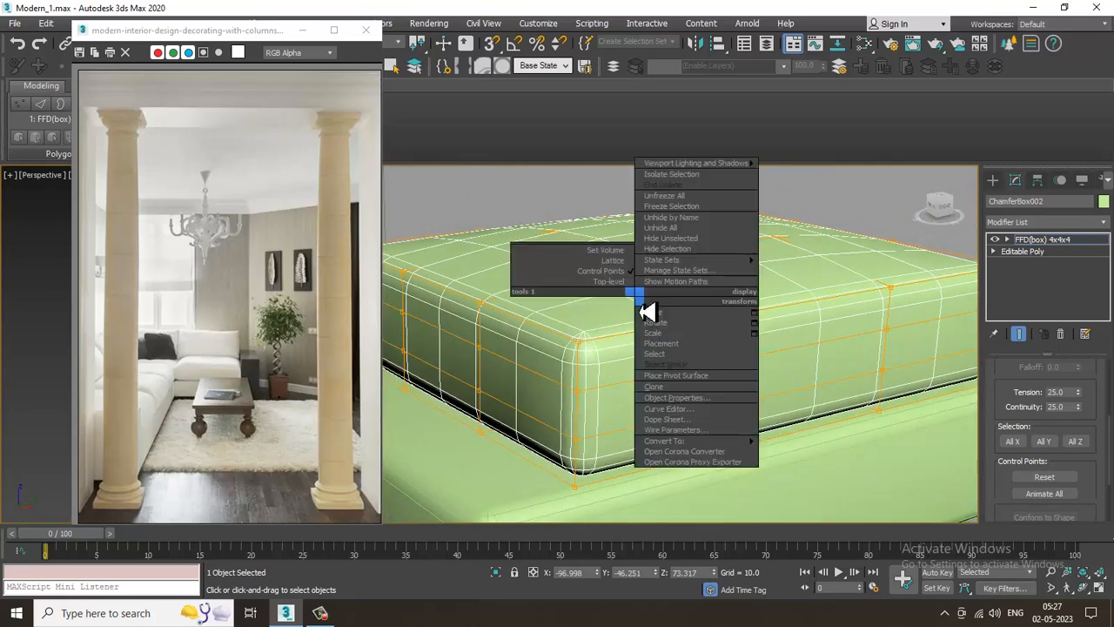
mouse_move(712, 443)
left_click(809, 452)
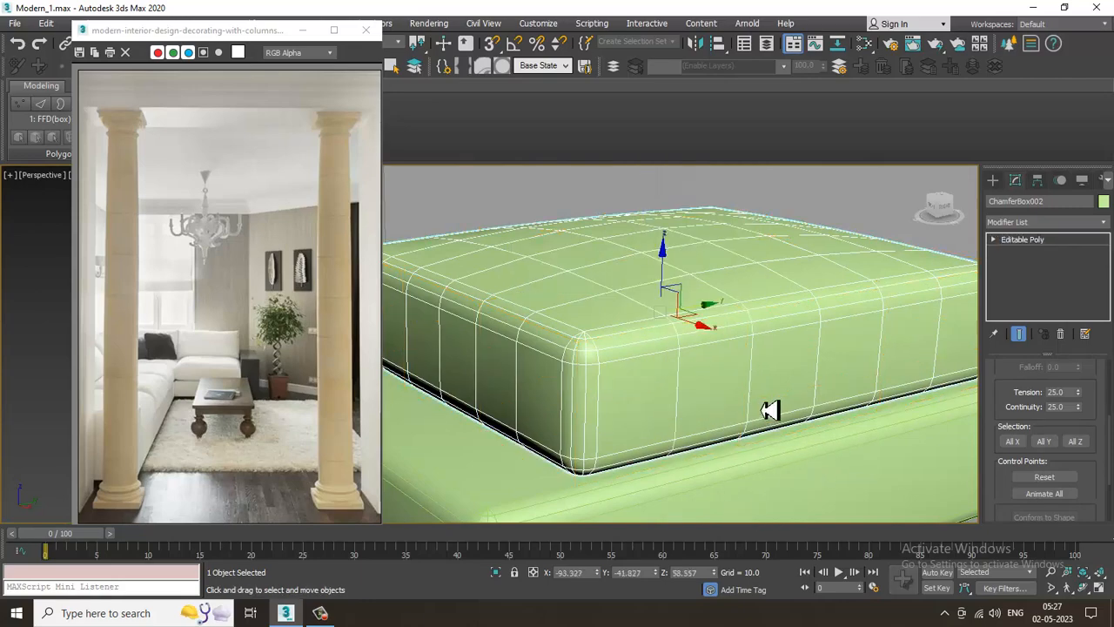
Inspect the domed cushion's shape and its fit on the sofa base from several angles.
scroll(771, 410, "down", 5)
middle_click_drag(739, 423, 736, 373, "alt")
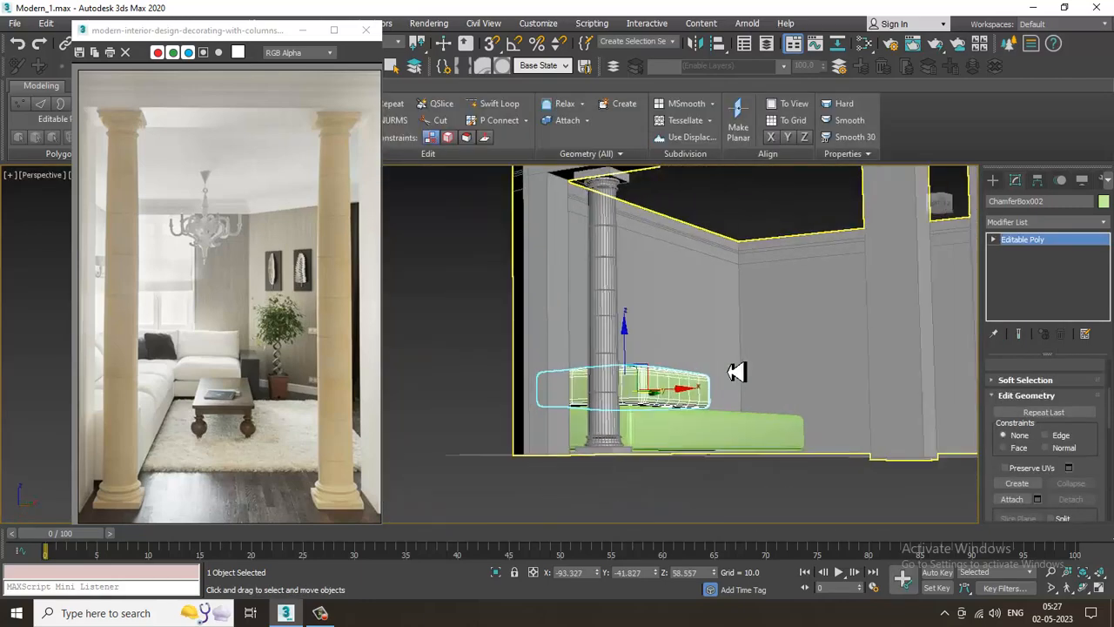
scroll(676, 423, "up", 6)
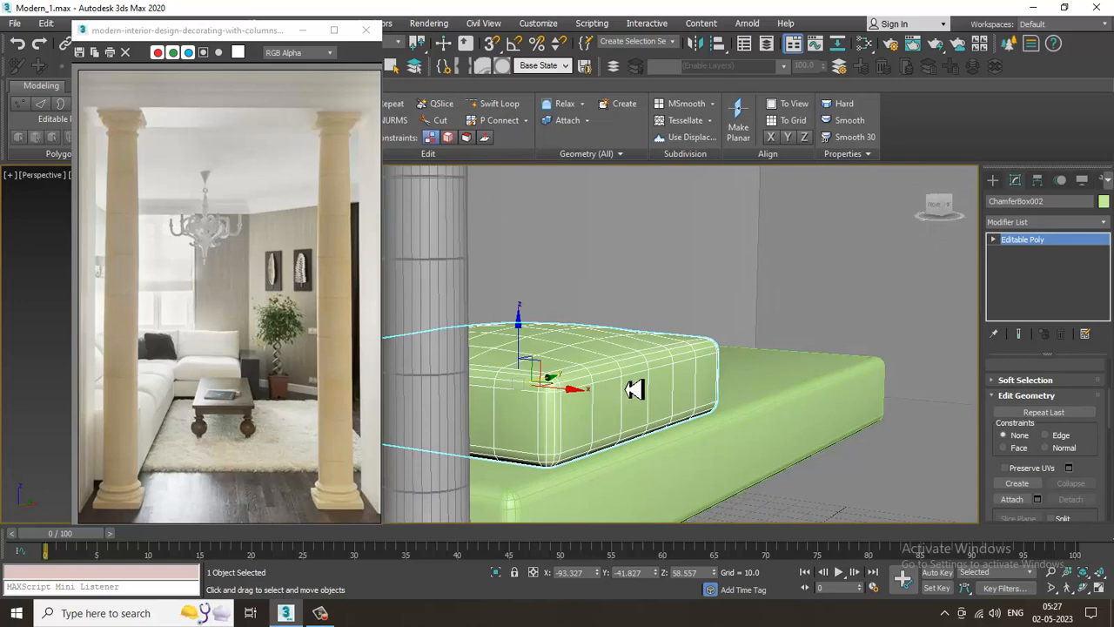
middle_click_drag(634, 389, 701, 397, "alt")
scroll(670, 395, "up", 4)
scroll(621, 409, "down", 2)
middle_click_drag(604, 423, 795, 378, "alt")
scroll(597, 410, "up", 3)
scroll(609, 410, "down", 3)
Create a chamfer box across the end of the sofa base, about 30.288 long, 107.825 wide and 15.75 high with a 2.12 fillet.
left_click(993, 180)
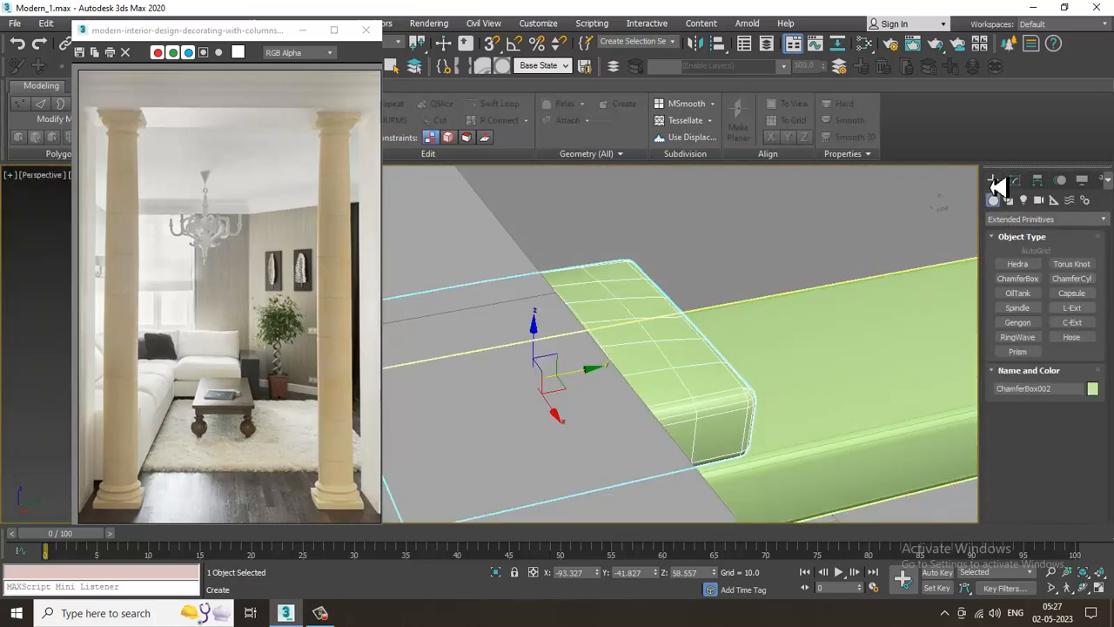
left_click(1018, 277)
key("z")
key("alt+w")
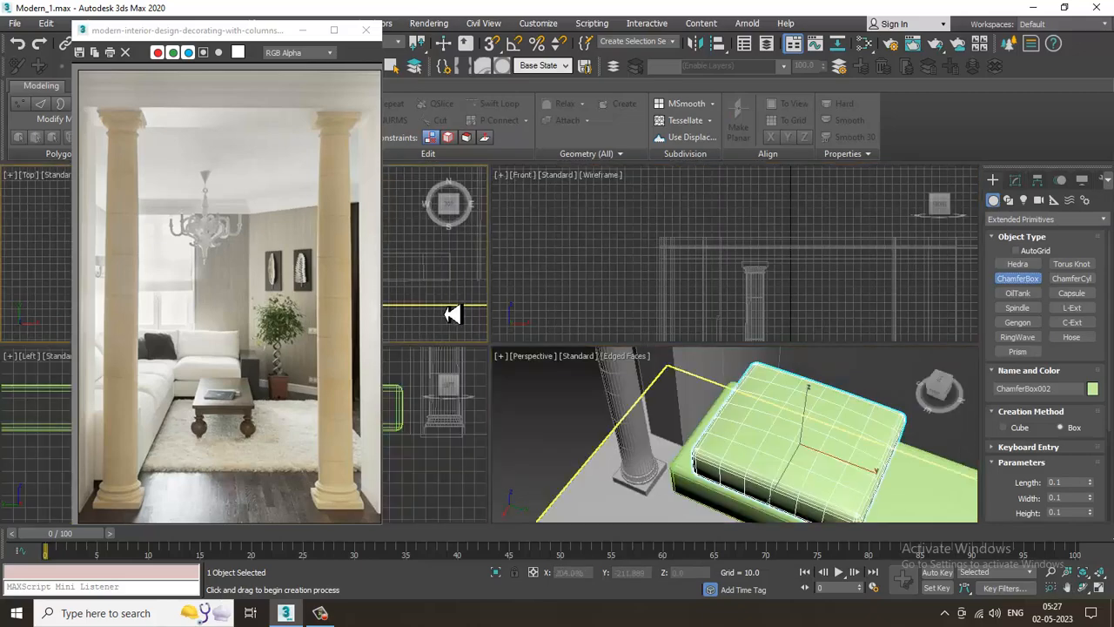
key("alt+w")
scroll(661, 301, "down", 2)
scroll(539, 381, "up", 3)
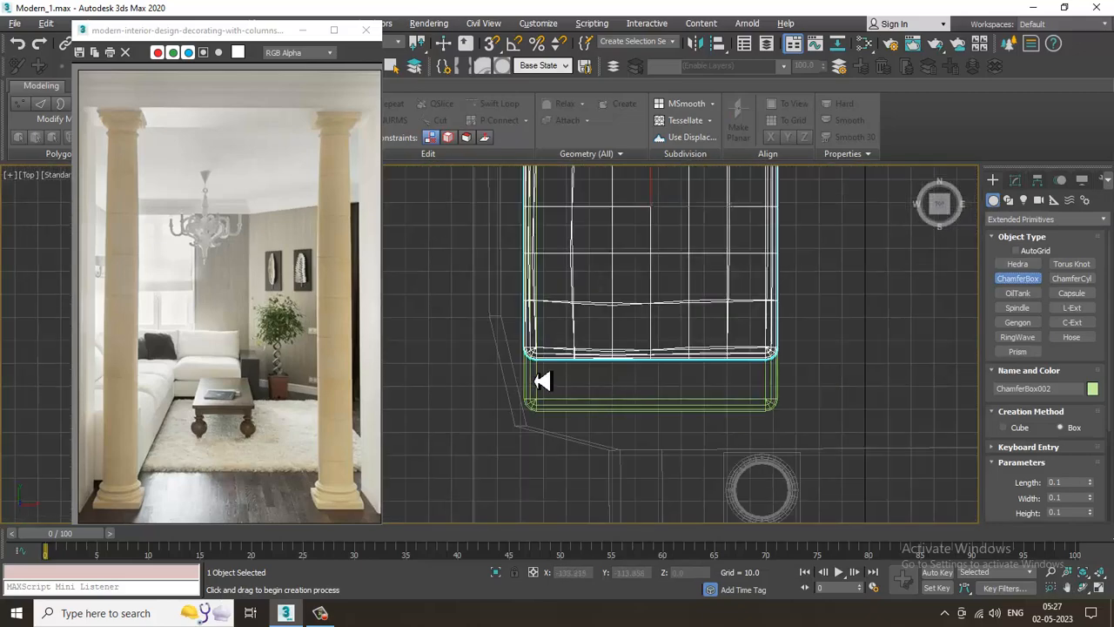
left_click_drag(534, 352, 778, 427)
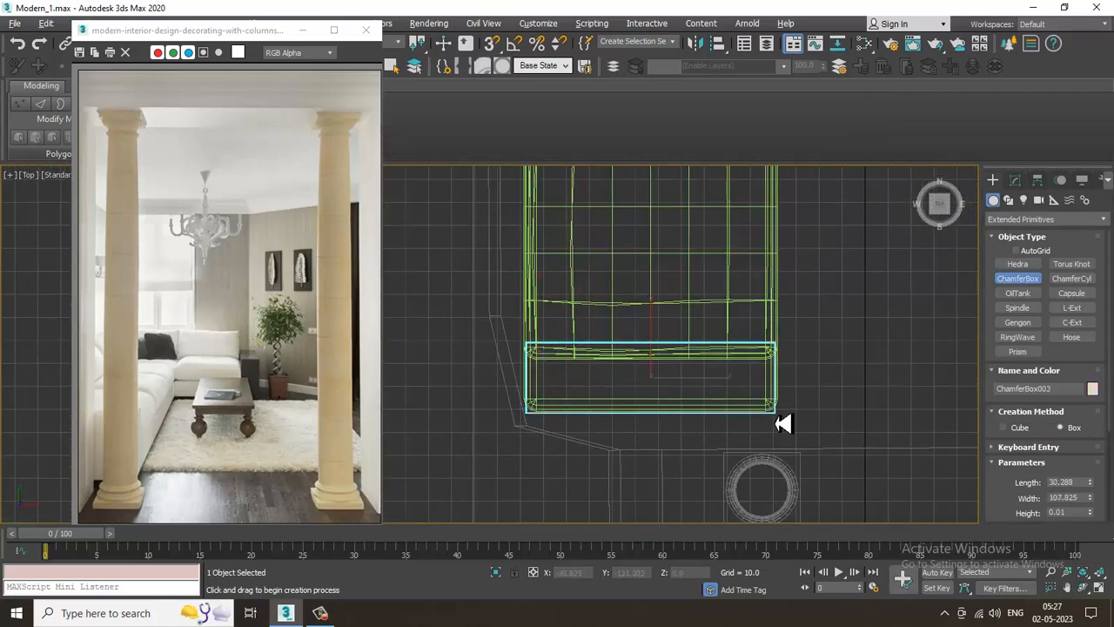
left_click(762, 386)
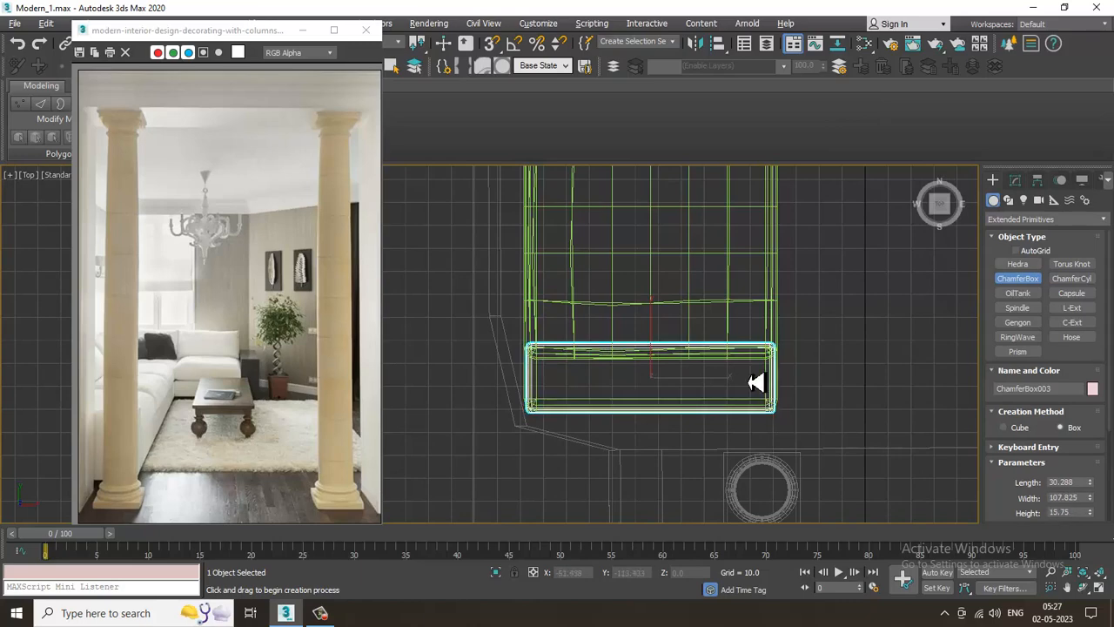
right_click(756, 377)
Raise the new chamfer box to about Z 37.899 so it rests on the end of the sofa base.
key("alt+w")
middle_click(793, 441)
key("alt+w")
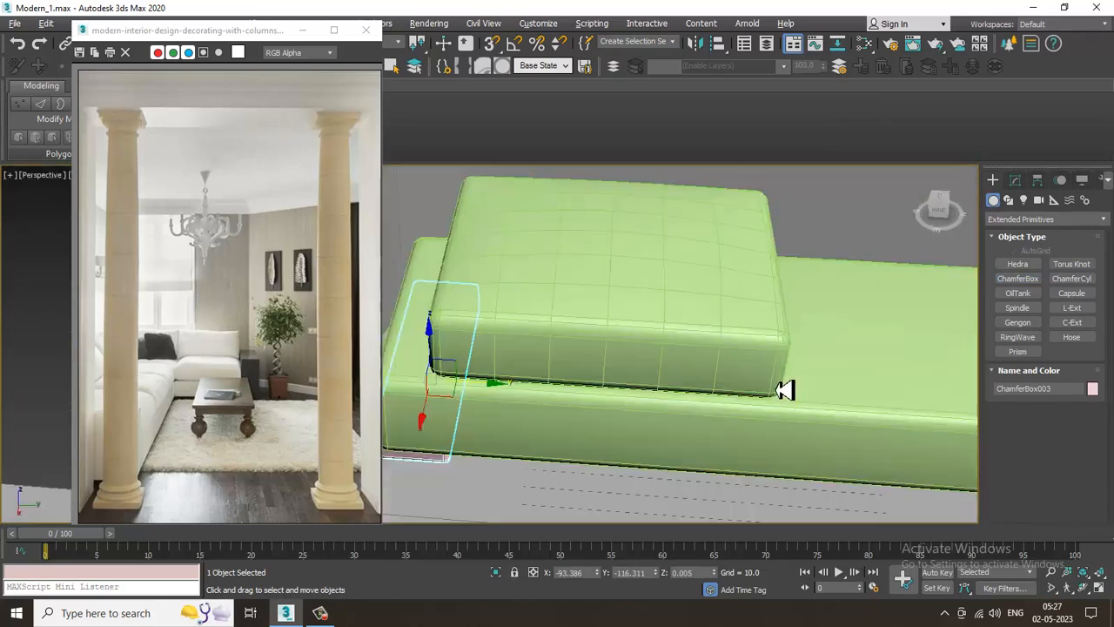
middle_click_drag(783, 392, 715, 404, "alt")
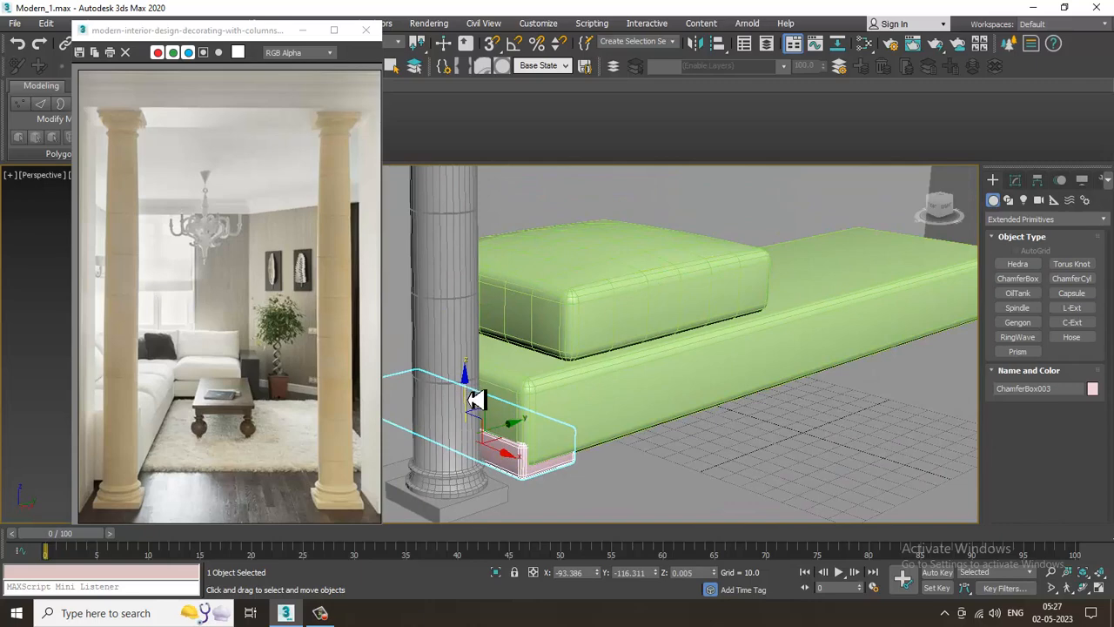
left_click_drag(475, 399, 493, 308)
scroll(523, 335, "up", 6)
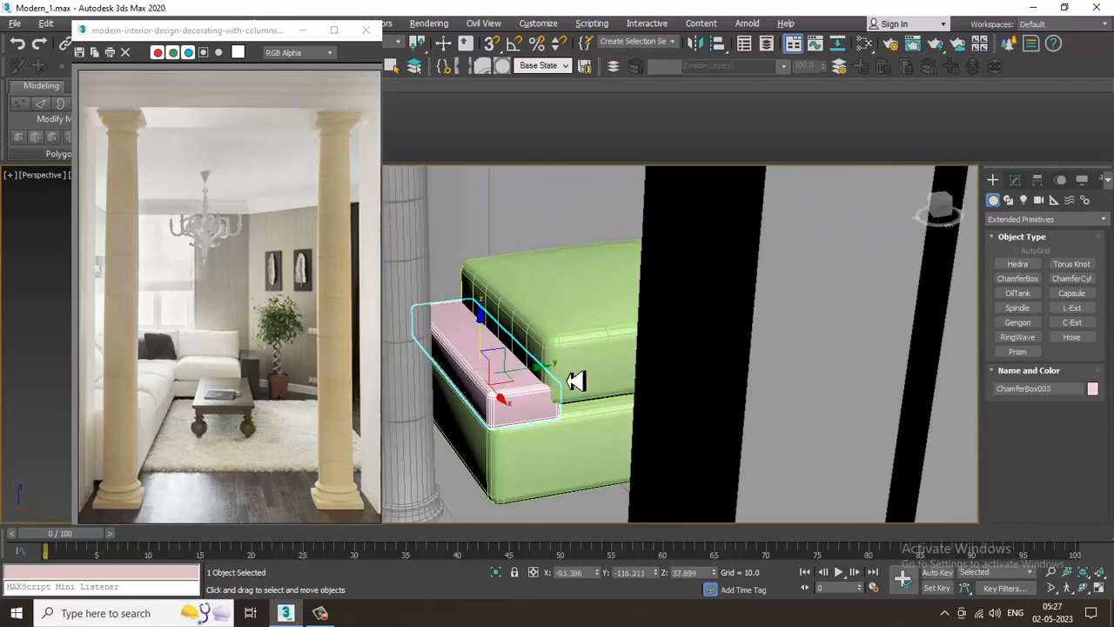
Resize the armrest box to a length of about 25.139 and a height of about 44.257.
left_click(1015, 180)
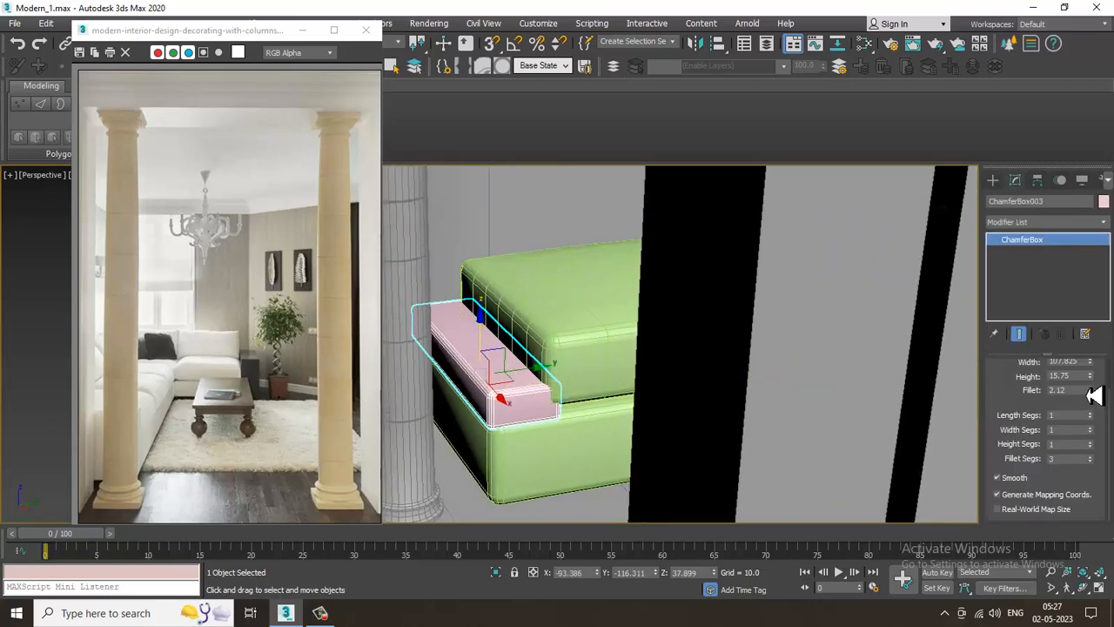
mouse_move(1103, 375)
left_mouse_down()
mouse_move(1103, 394)
mouse_move(1102, 376)
left_mouse_up()
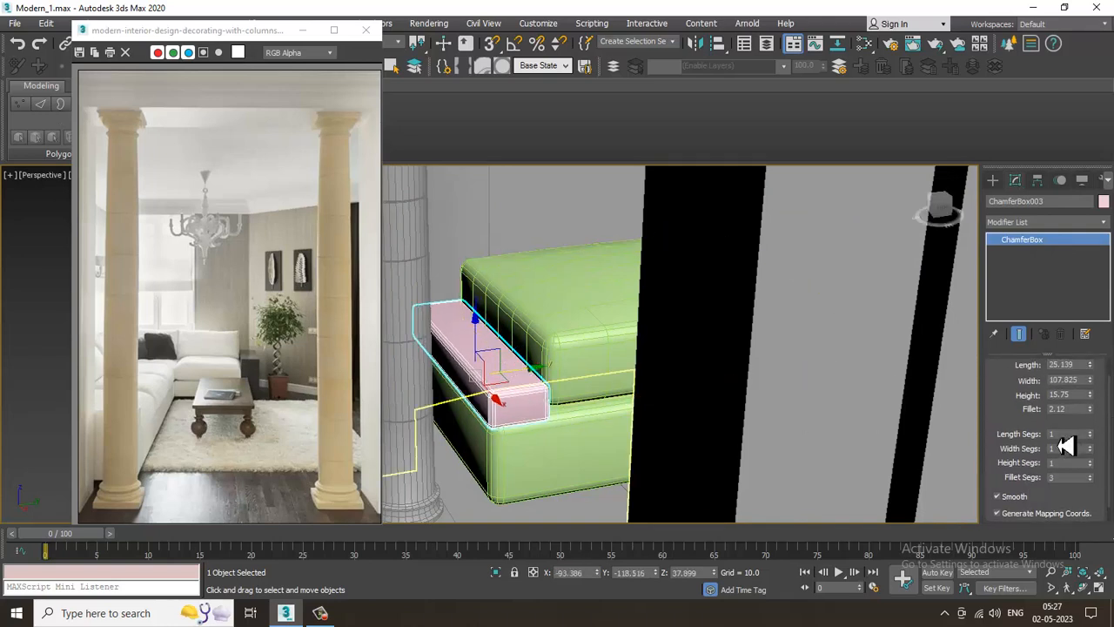
left_click_drag(1099, 401, 1099, 365)
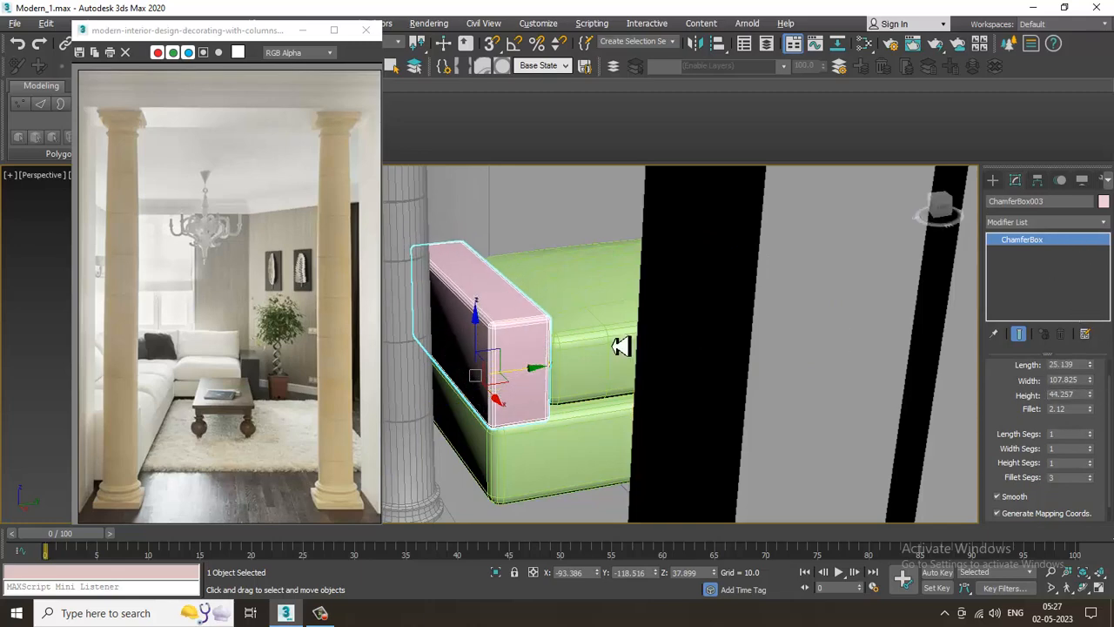
middle_click_drag(621, 347, 692, 315, "alt")
Isolate the cushion, the sofa base and the armrest box from the rest of the scene.
left_click(601, 315)
scroll(653, 341, "up", 2)
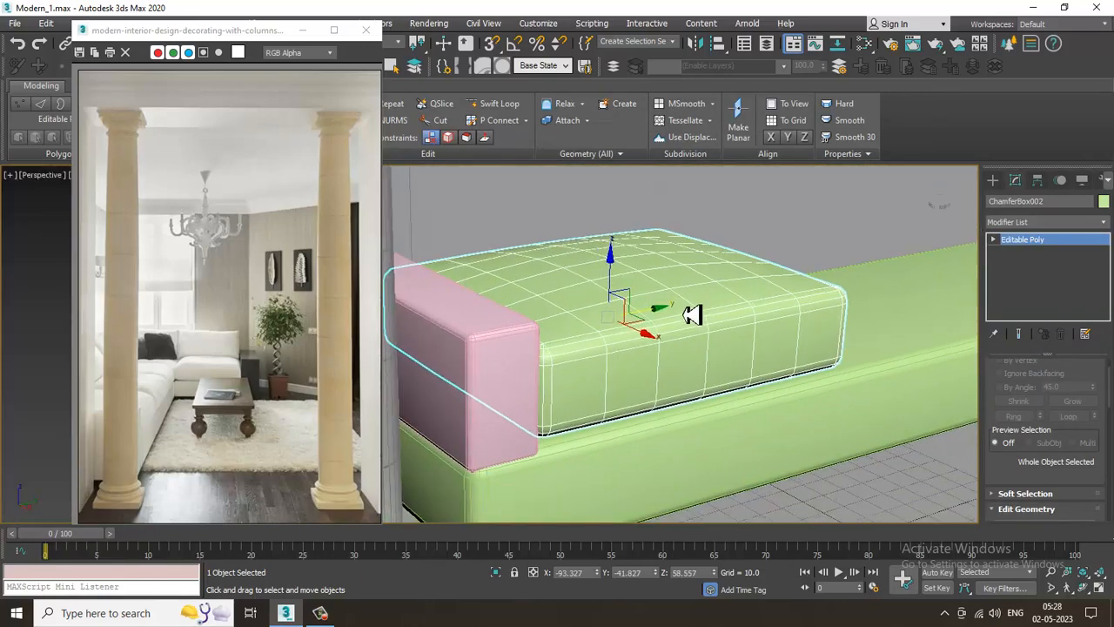
left_click(661, 450, "ctrl")
left_click(528, 380, "ctrl")
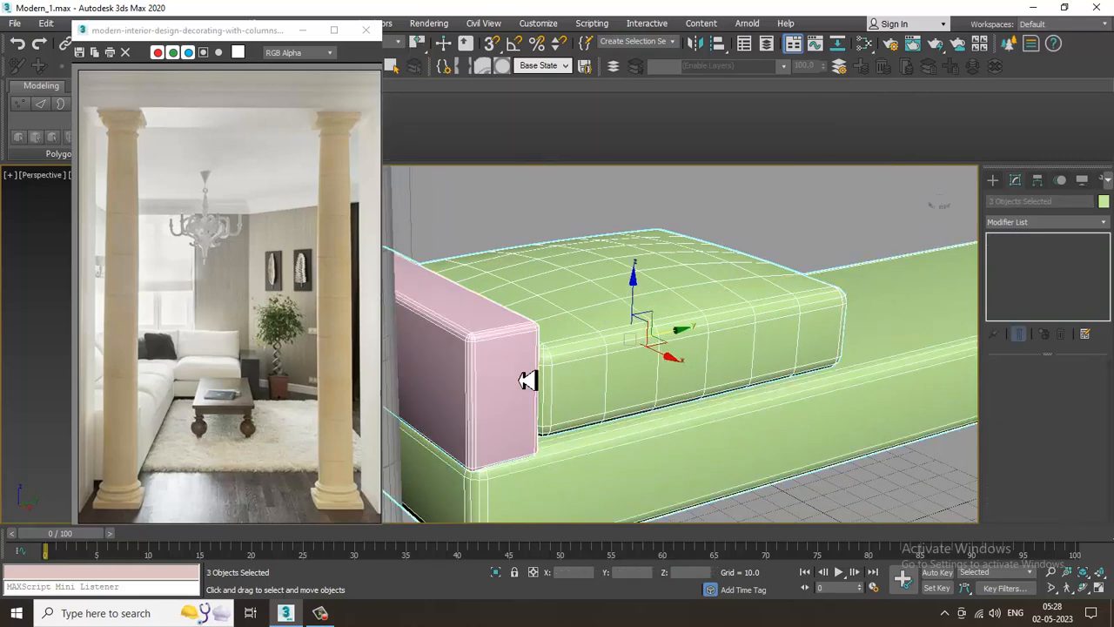
key("alt+q")
scroll(528, 380, "down", 2)
left_click(600, 212)
middle_click_drag(453, 350, 622, 357)
Connect the ring of vertical side edges around the seat cushion with two segments.
left_click(661, 323)
scroll(661, 323, "up", 3)
left_click(1027, 385)
left_click(655, 381)
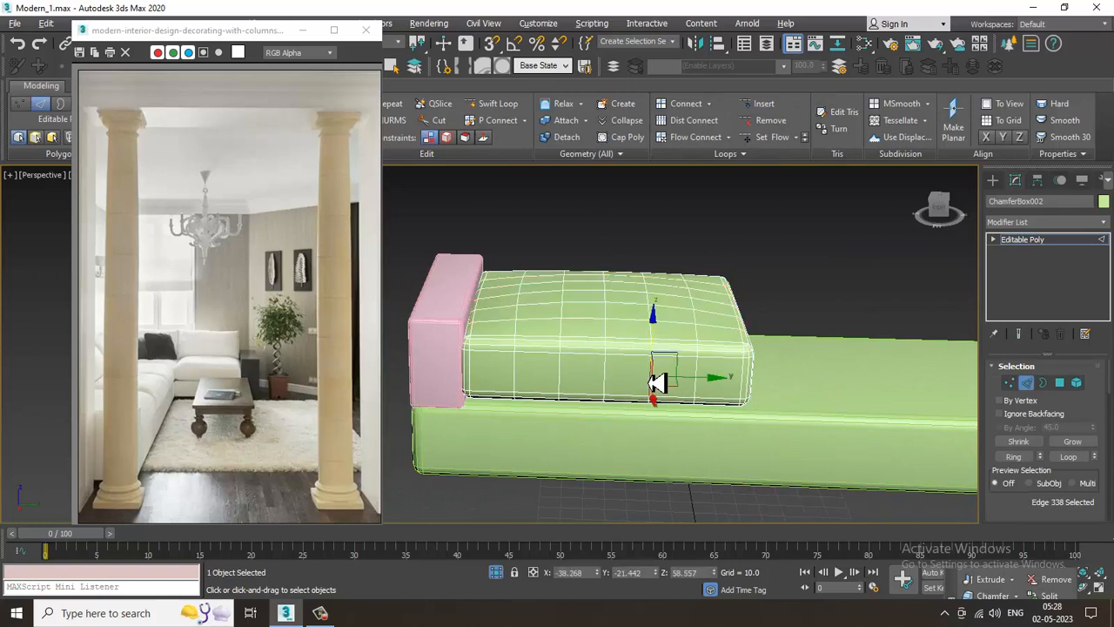
key("alt+r")
left_click(330, 614)
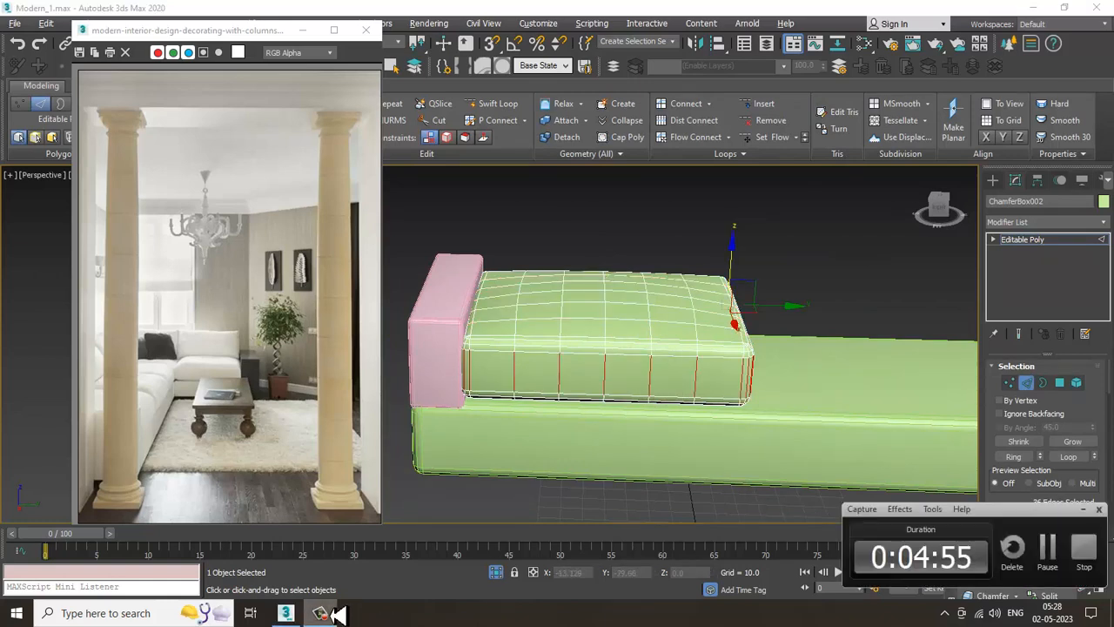
left_click(330, 615)
left_click_drag(1032, 519, 1093, 493)
left_click(1091, 499)
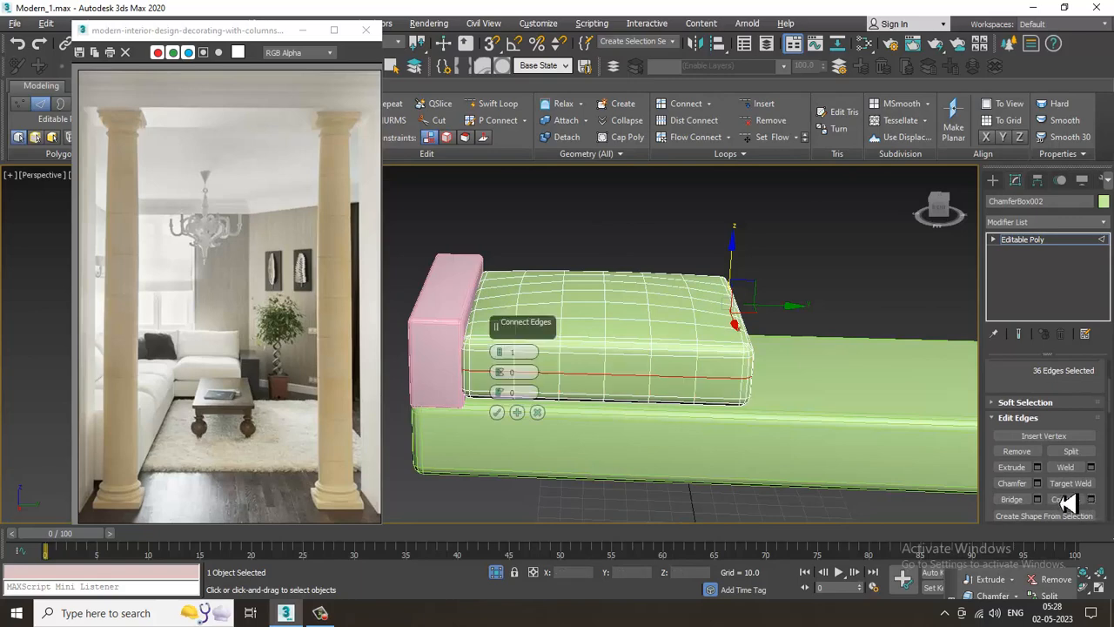
left_click(505, 355)
left_click(497, 412)
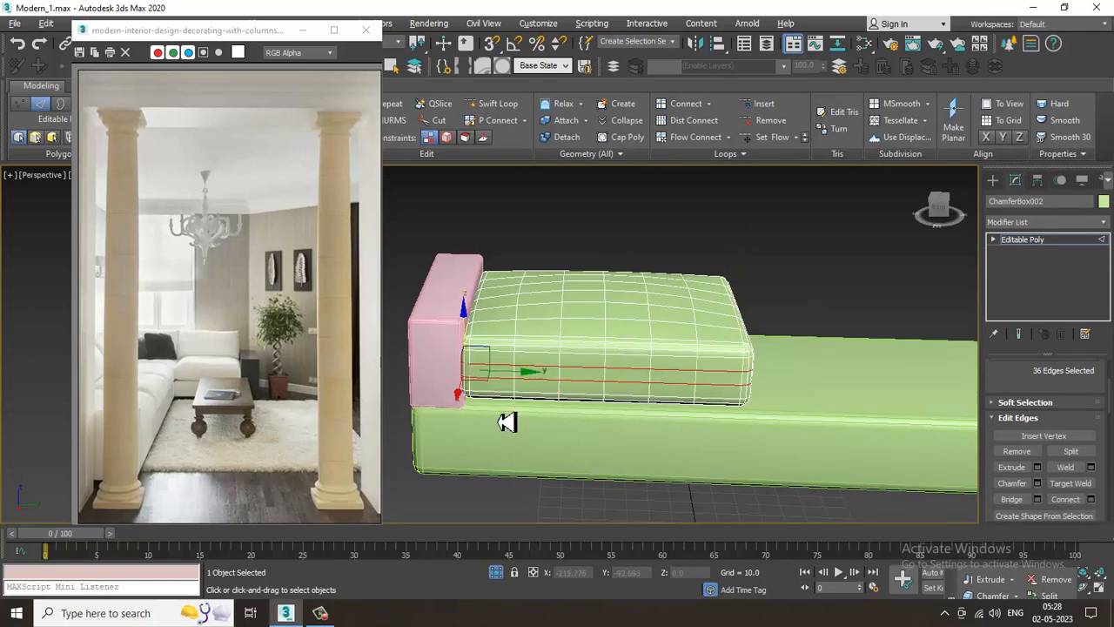
Apply an FFD(box) 4x4x4 modifier to the whole cushion.
scroll(661, 388, "up", 2)
middle_click_drag(659, 383, 639, 322, "alt")
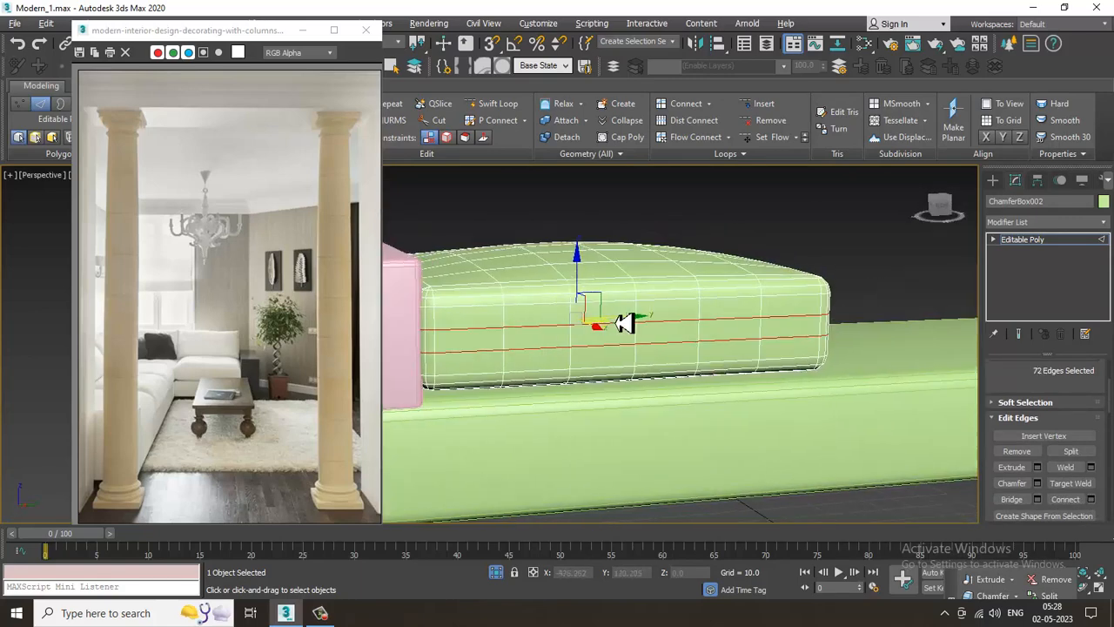
left_click(1050, 241)
left_click(1064, 223)
key("f")
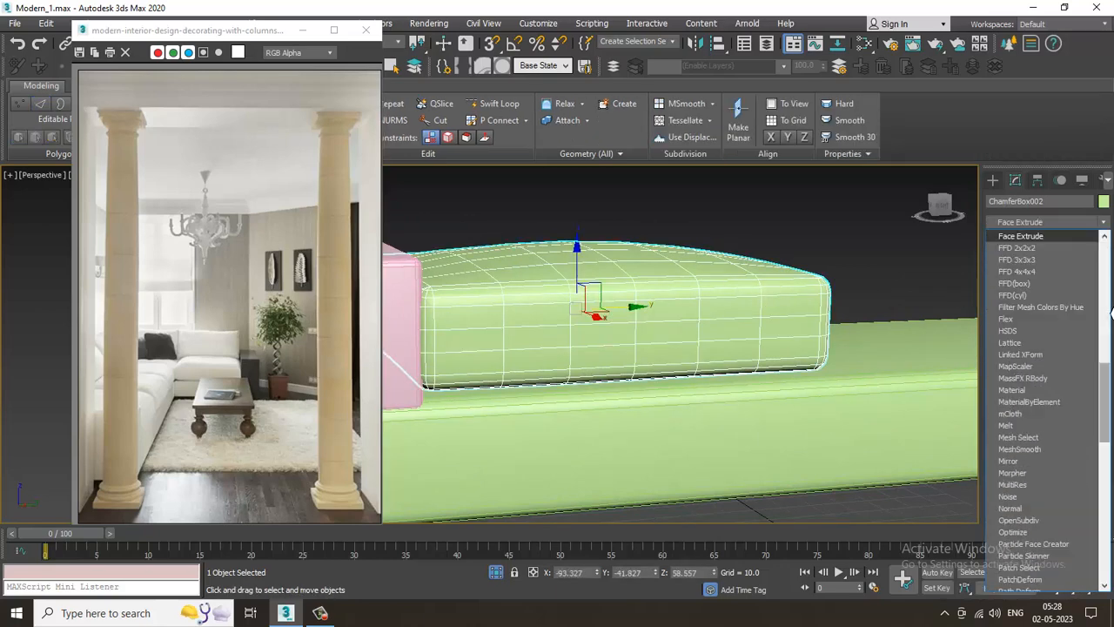
left_click(1077, 283)
Examine the cushion's FFD lattice and its fit against the armrest in the Left and Front views.
key("alt+w")
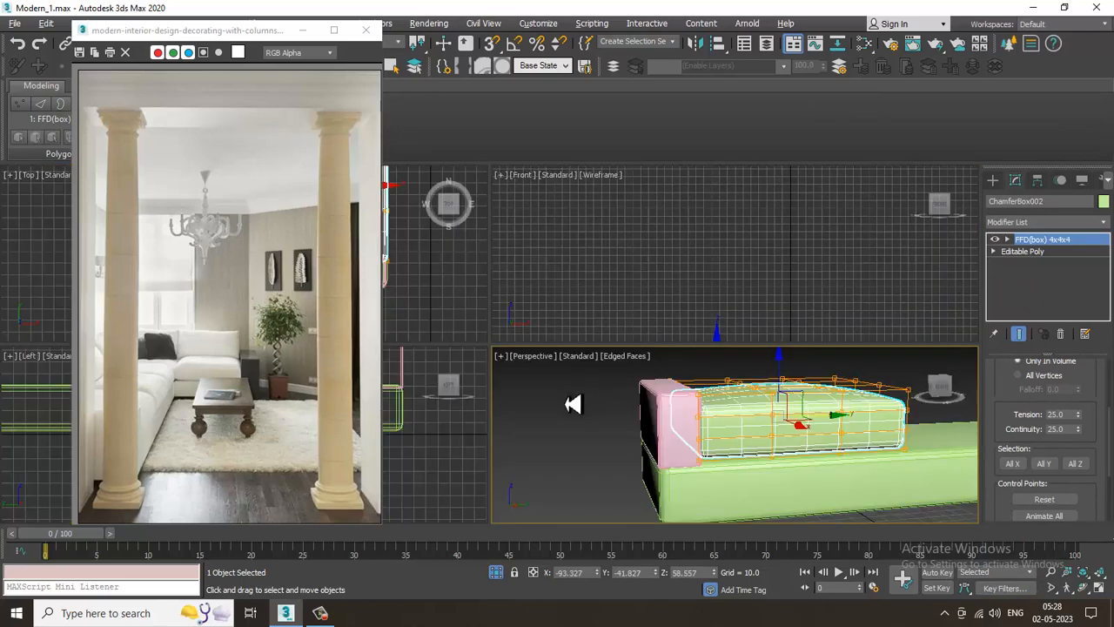
middle_click(470, 452)
middle_click_drag(470, 452, 439, 459)
key("alt+w")
key("z")
middle_click_drag(535, 343, 572, 348)
scroll(671, 357, "down", 3)
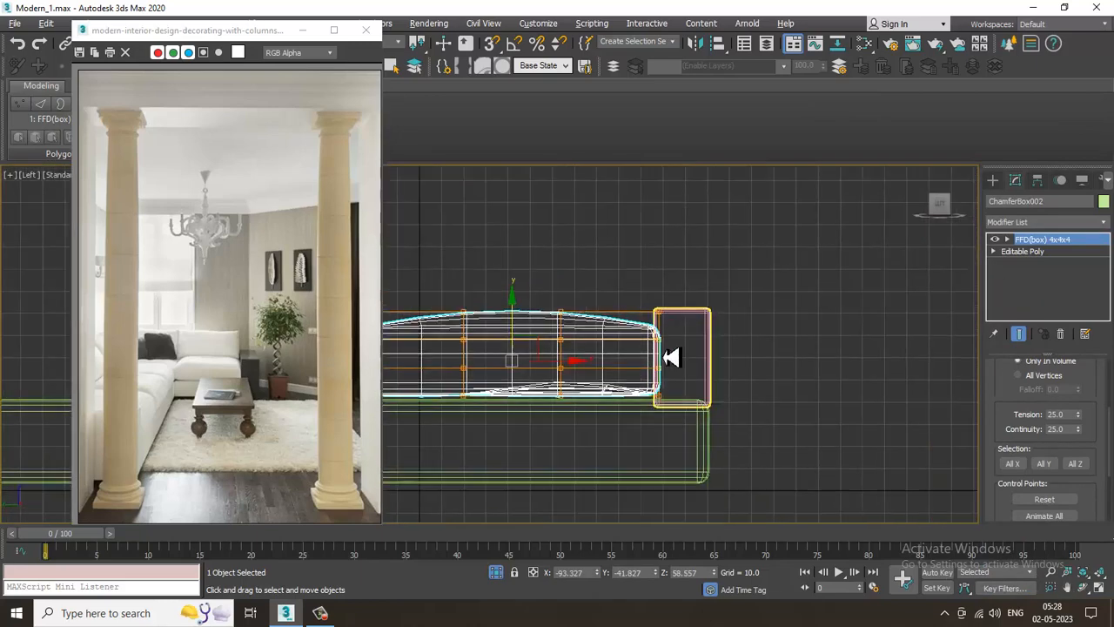
scroll(671, 357, "up", 2)
middle_click_drag(671, 357, 891, 357)
key("alt+w")
middle_click(761, 236)
key("alt+w")
key("z")
scroll(756, 238, "down", 4)
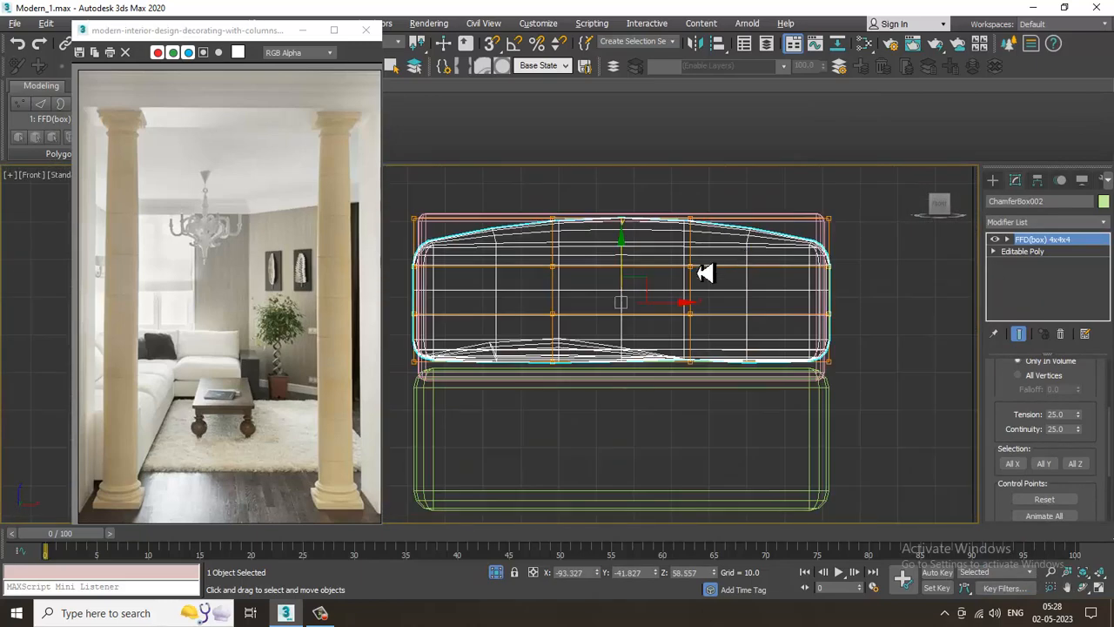
scroll(791, 323, "down", 2)
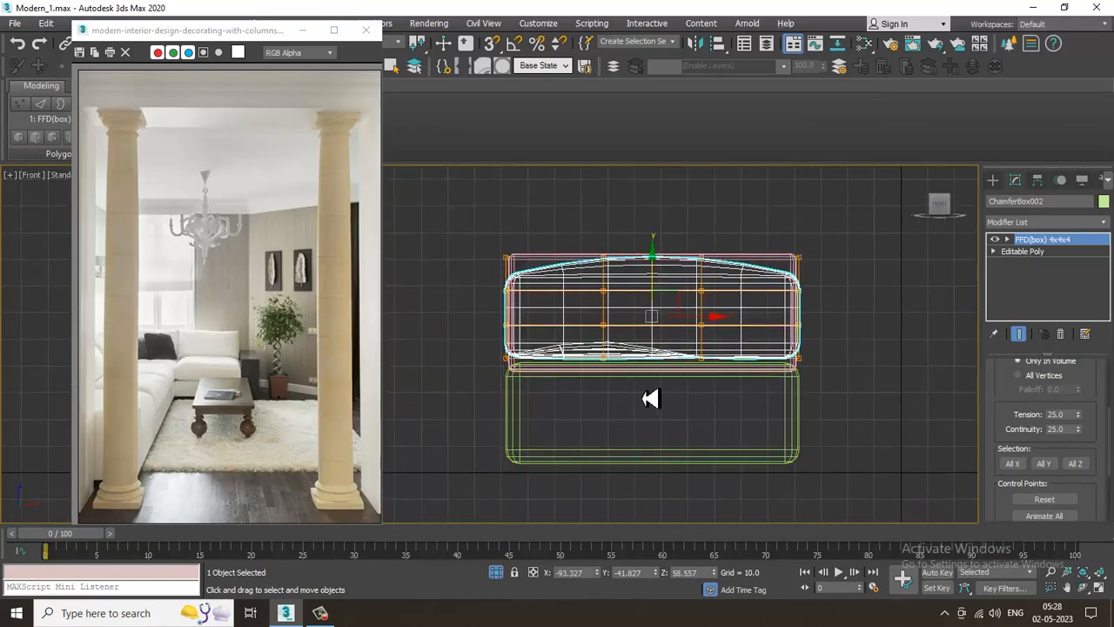
middle_click_drag(651, 399, 511, 428)
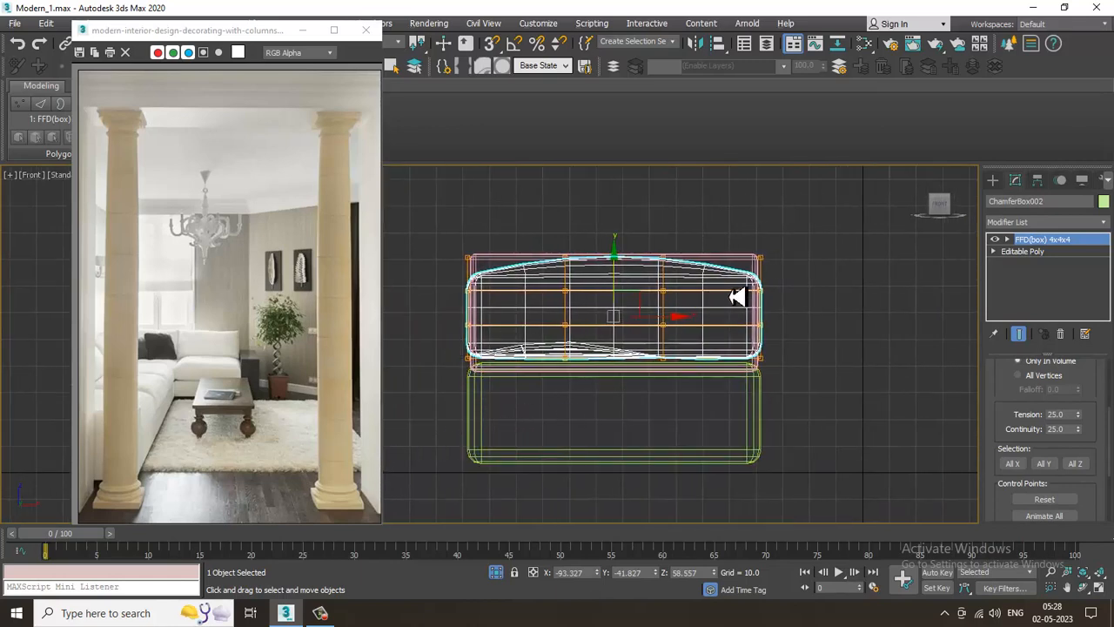
Try to select the middle control points on the cushion's sides in the Front and Left views.
key("q")
left_click_drag(795, 347, 811, 316)
key("alt+w")
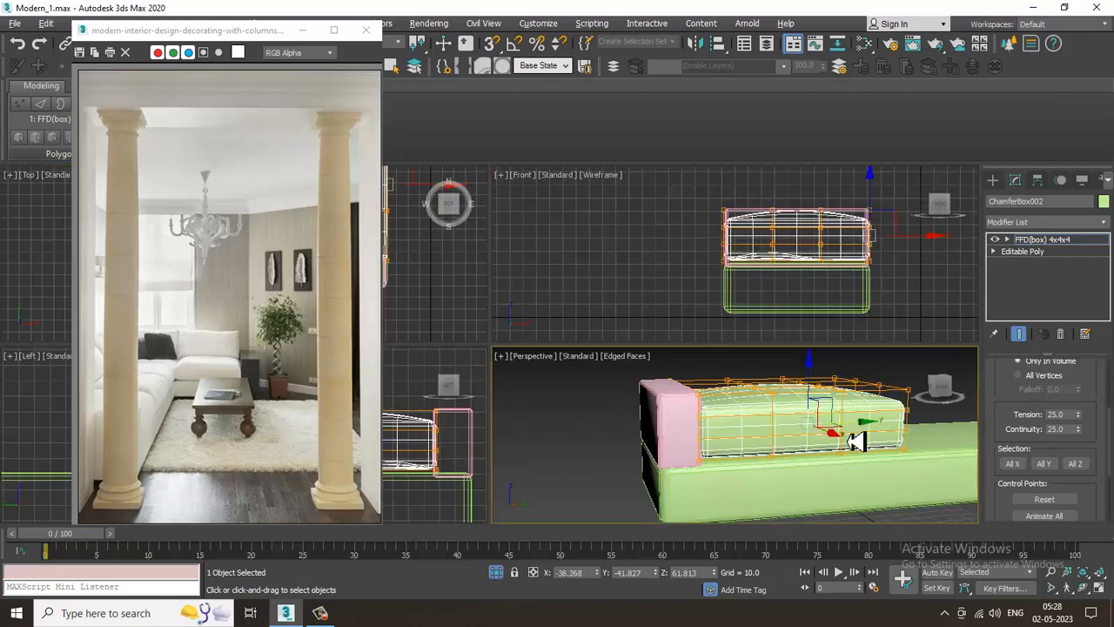
scroll(875, 278, "up", 4)
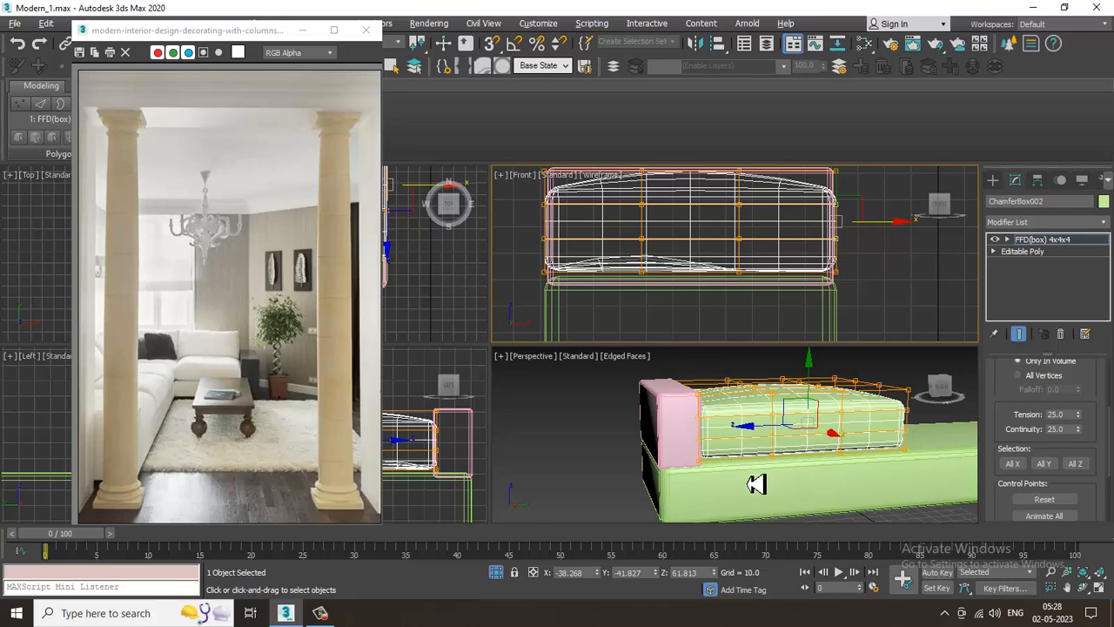
middle_click_drag(440, 481, 427, 481)
key("alt+w")
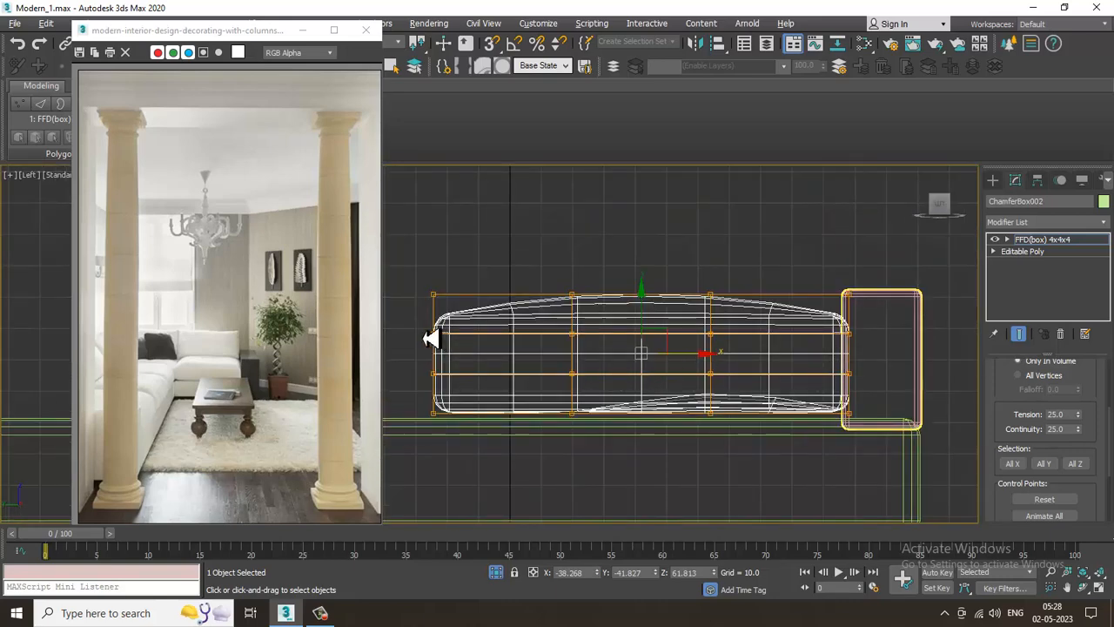
left_click_drag(424, 328, 473, 366)
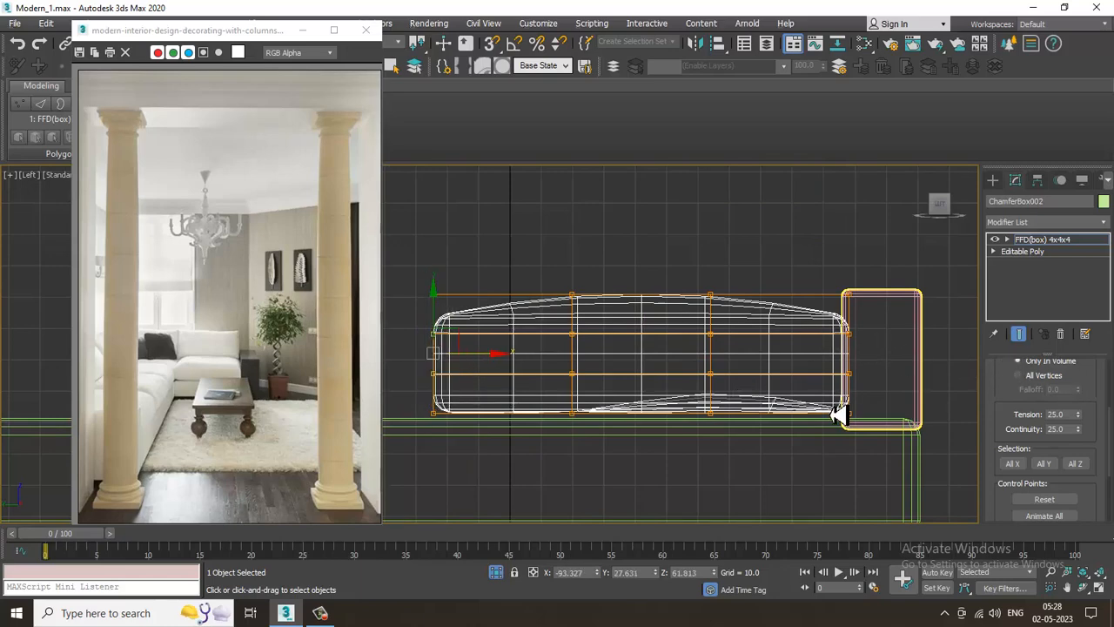
Select the control points in the two middle rows along the cushion's long front side in the Perspective view.
key("alt+w")
key("alt+w")
middle_click_drag(742, 400, 724, 358)
scroll(633, 339, "up", 3)
left_click(538, 307)
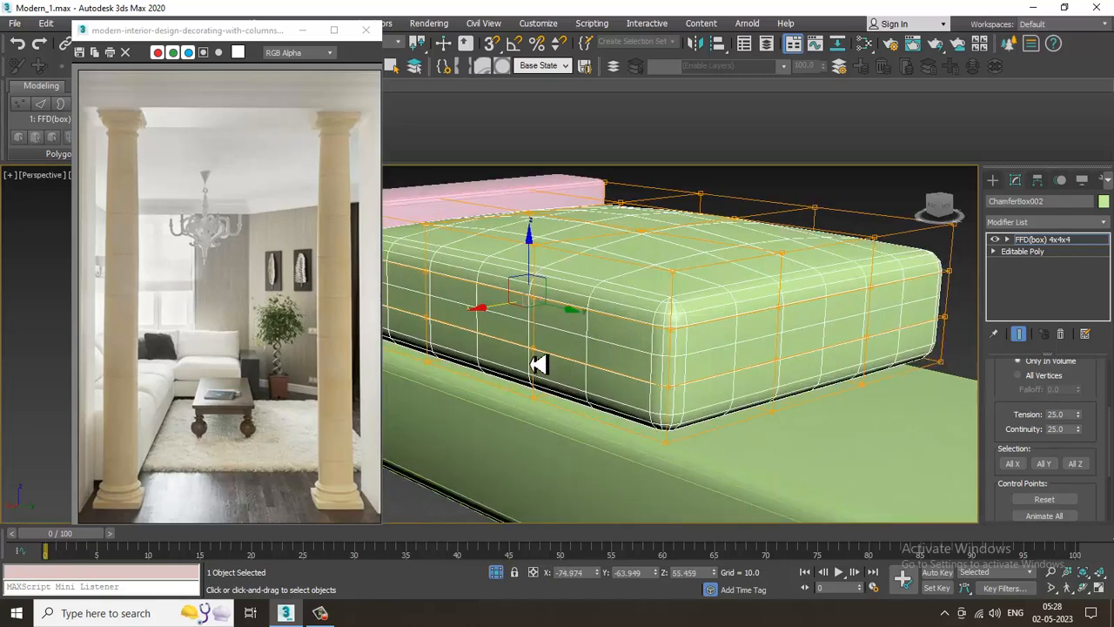
middle_click_drag(677, 345, 530, 314, "alt")
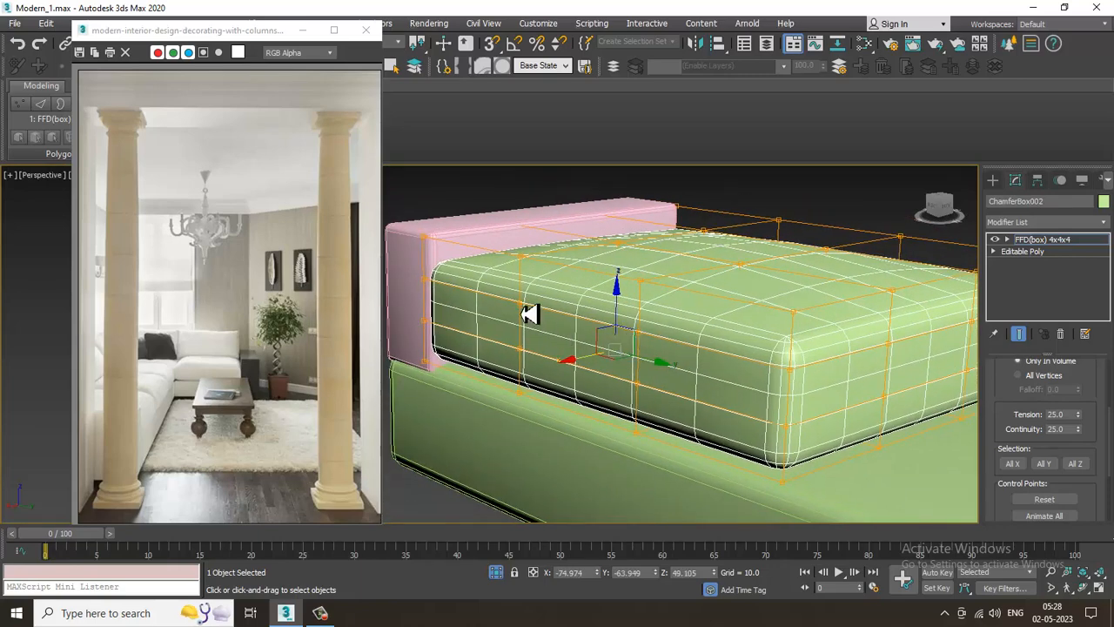
left_click(523, 354, "ctrl")
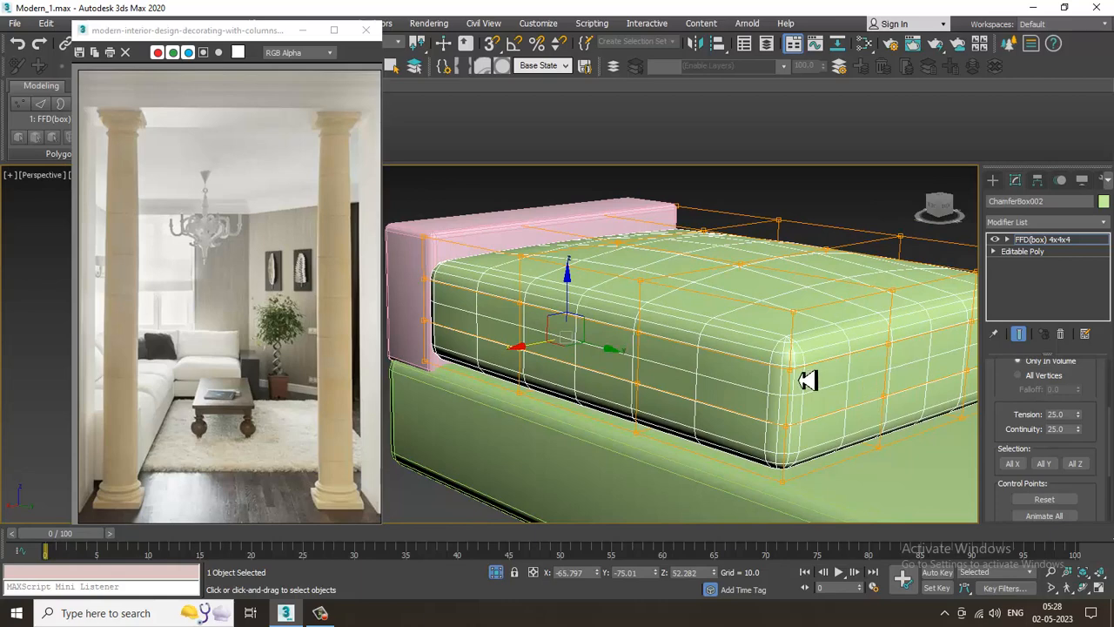
left_click(792, 435, "ctrl")
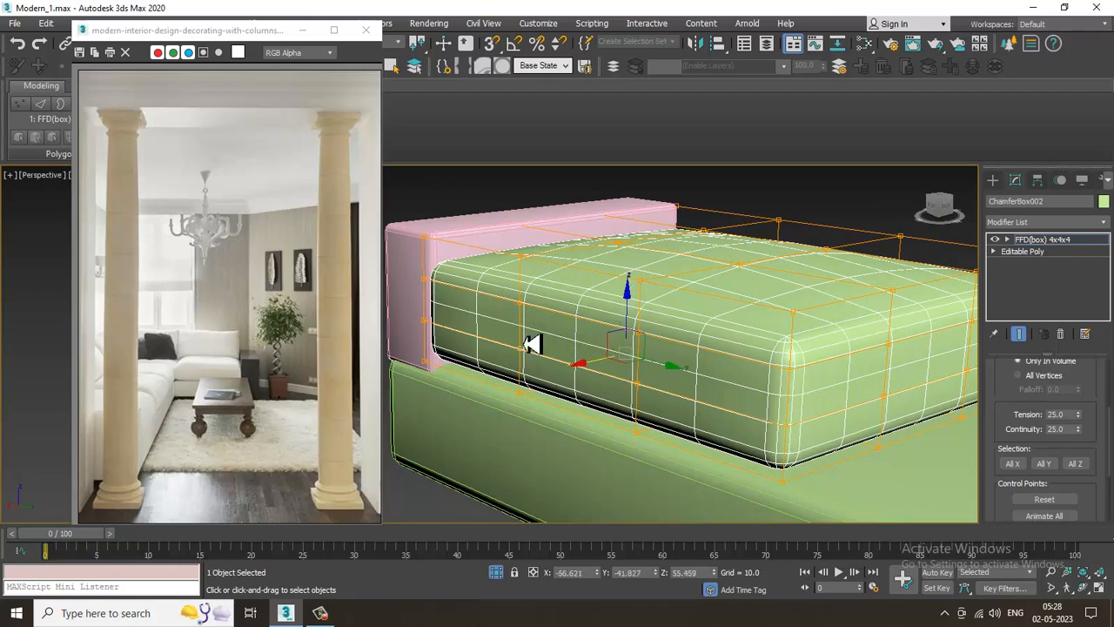
left_click(429, 285, "ctrl")
left_click(431, 334, "ctrl")
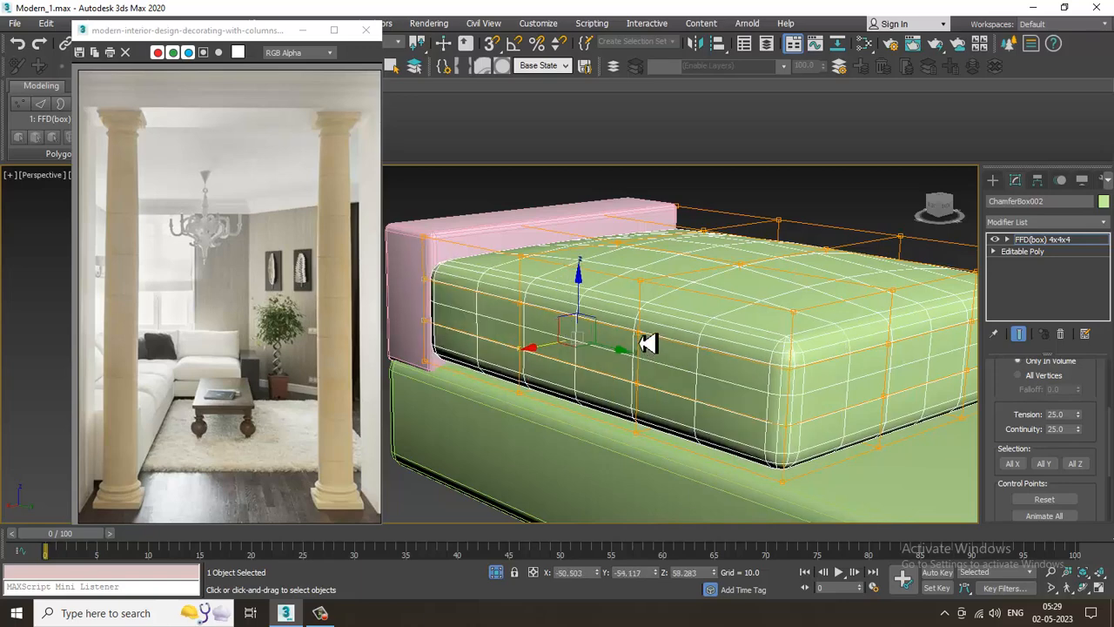
Try to pull the selected front-side control points outward, and undo the move.
left_click_drag(551, 359, 543, 361)
middle_click_drag(543, 360, 552, 319, "alt")
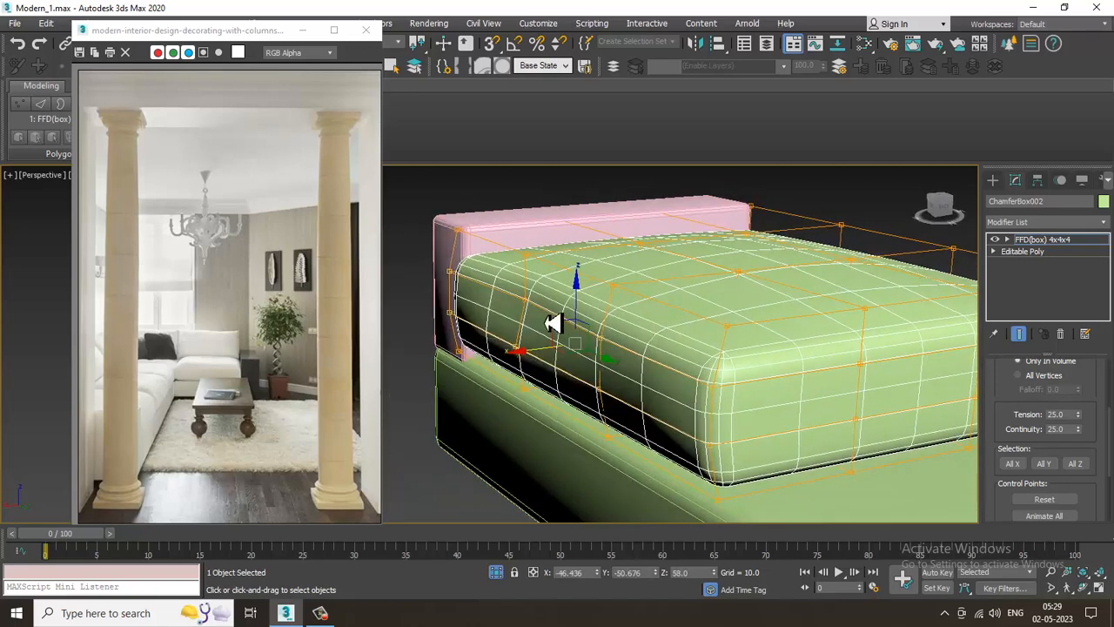
key("ctrl+z")
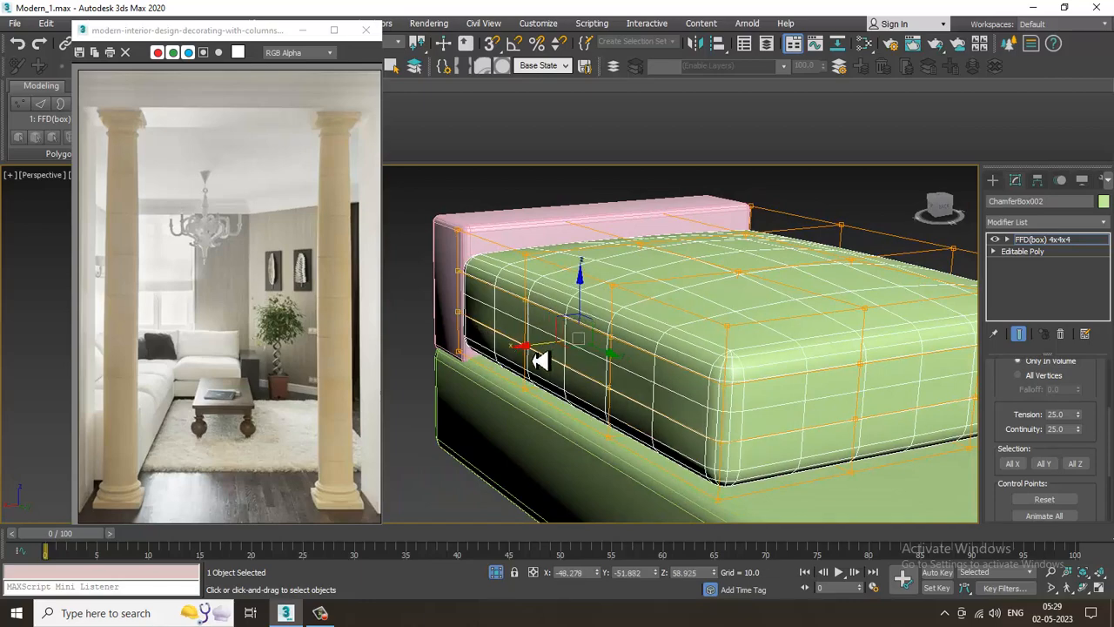
Pull the selected front-side control points slightly outward to bulge the cushion's front, and leave control-point editing.
left_click_drag(540, 360, 534, 351)
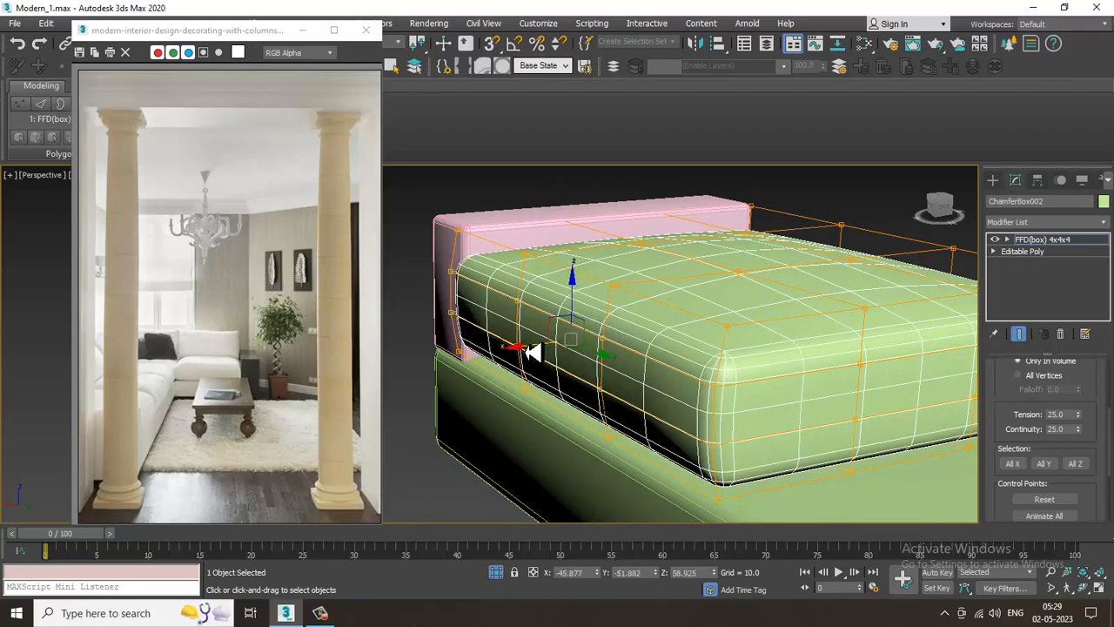
middle_click_drag(534, 351, 609, 355, "alt")
left_click_drag(599, 353, 602, 350)
middle_click_drag(603, 350, 672, 374, "alt")
left_click(1052, 241)
scroll(679, 302, "down", 2)
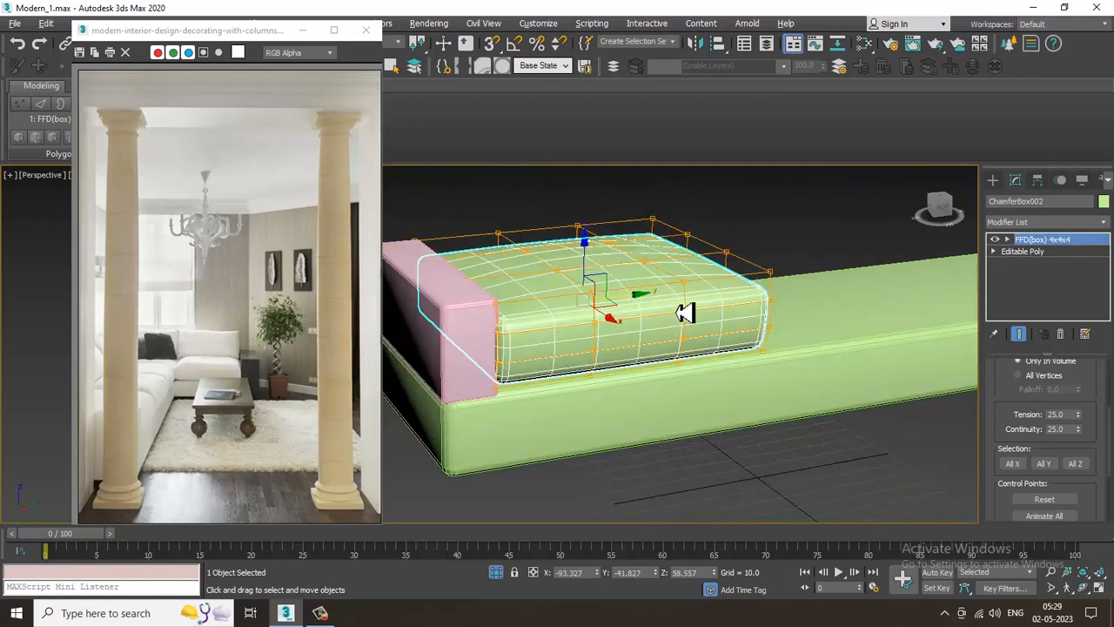
Convert the FFD-shaped seat cushion to an Editable Poly.
right_click(662, 270)
mouse_move(728, 418)
left_click(830, 427)
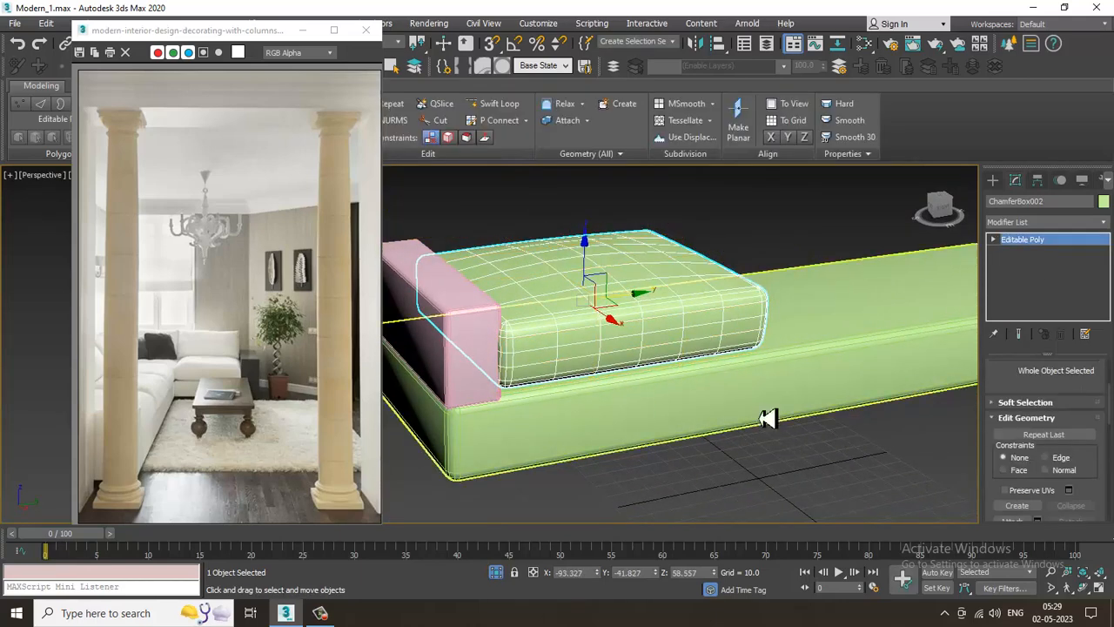
middle_click_drag(760, 416, 664, 375, "alt")
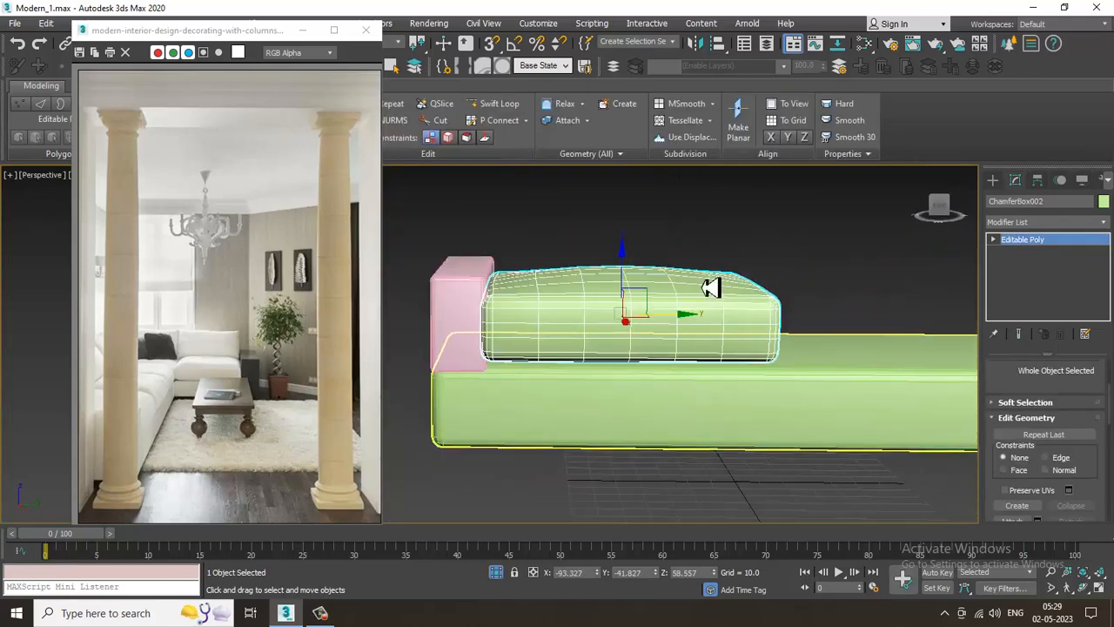
Lower the seat cushion about 5.5 units along Z so it rests on the sofa base.
key("r")
key("w")
middle_click_drag(640, 263, 640, 298, "alt")
left_click_drag(629, 289, 645, 305)
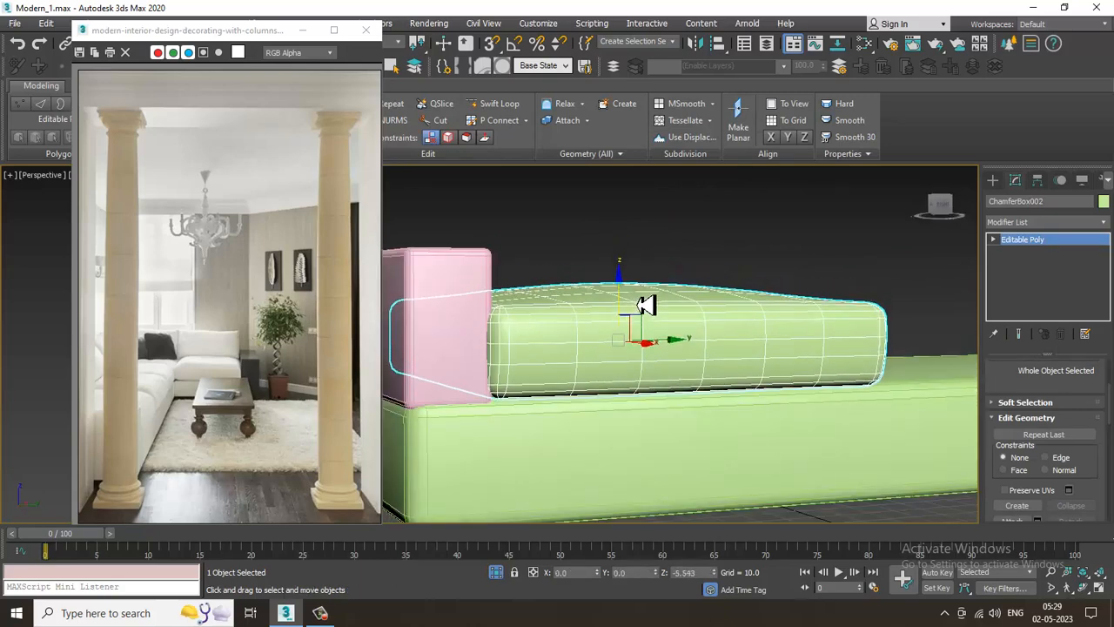
key("alt+w")
right_click(445, 291)
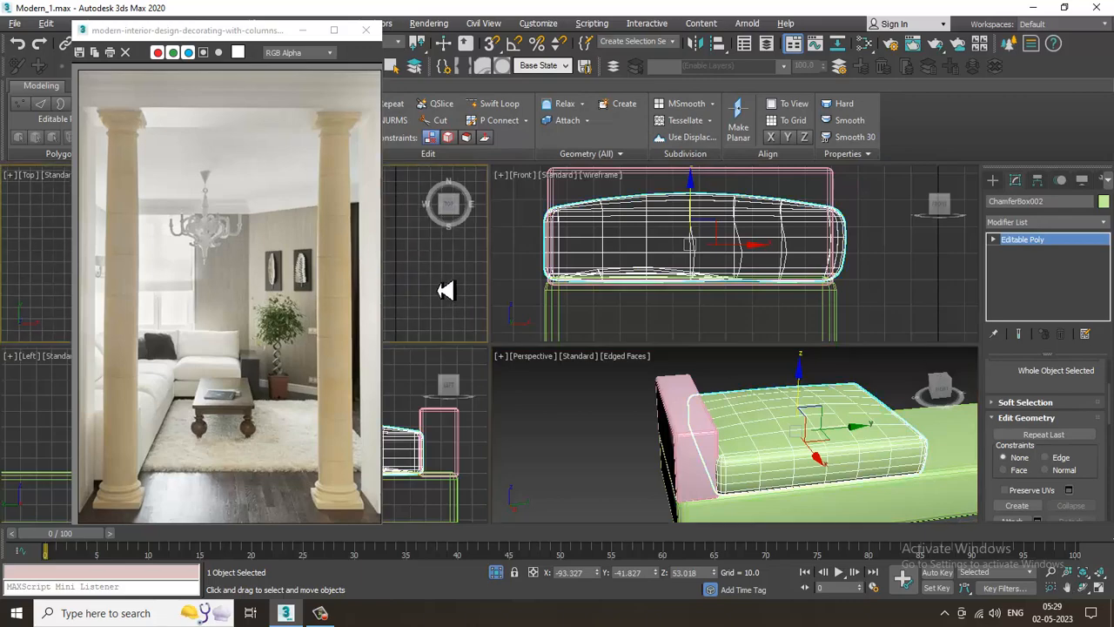
key("alt+w")
key("alt+w")
key("alt+w")
Copy the seat cushion along the sofa's length to sit directly beside the first one.
middle_click_drag(773, 442, 472, 345, "alt")
left_click_drag(464, 375, 734, 385, "shift")
left_click(570, 366)
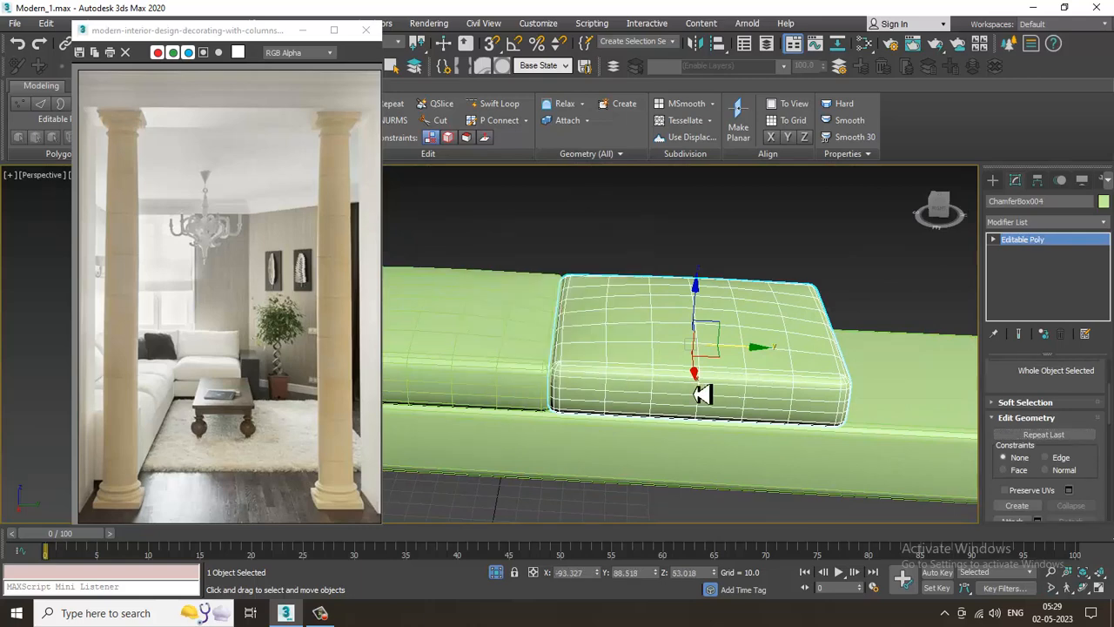
Select both seat cushions and scale them down slightly along the sofa's length.
scroll(657, 383, "down", 2)
mouse_move(739, 403)
middle_mouse_down()
mouse_move(612, 380)
mouse_move(690, 408)
mouse_move(699, 398)
mouse_move(674, 398)
middle_mouse_up()
middle_click_drag(579, 370, 520, 331, "alt")
left_click(520, 330, "ctrl")
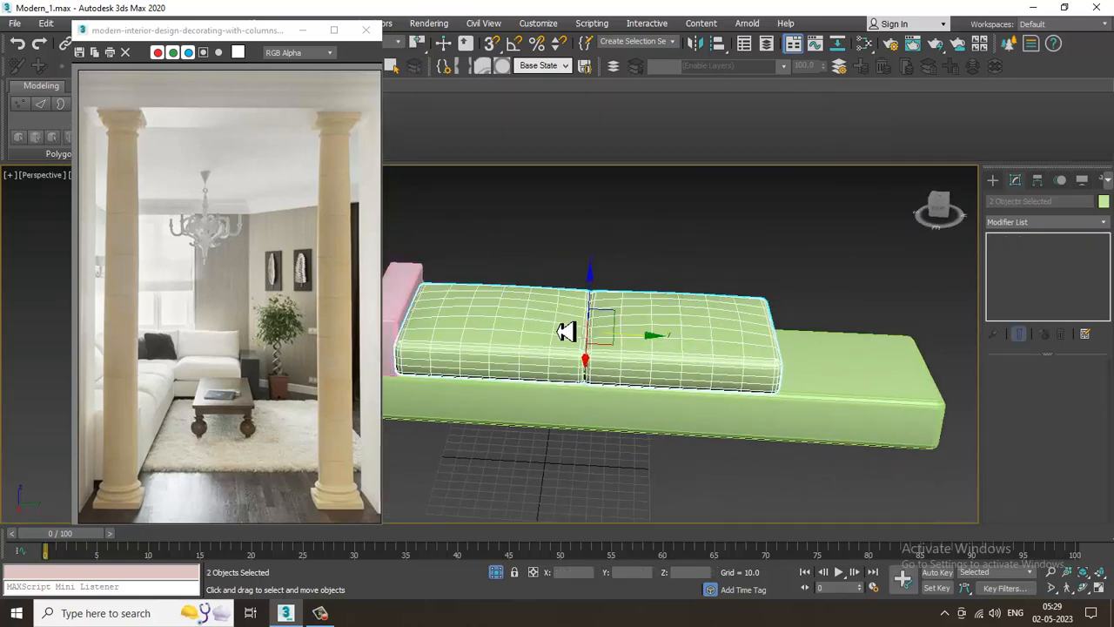
left_click_drag(660, 348, 637, 340)
Make one copy of the second seat cushion along Y to fill the far end of the base.
left_click(725, 361)
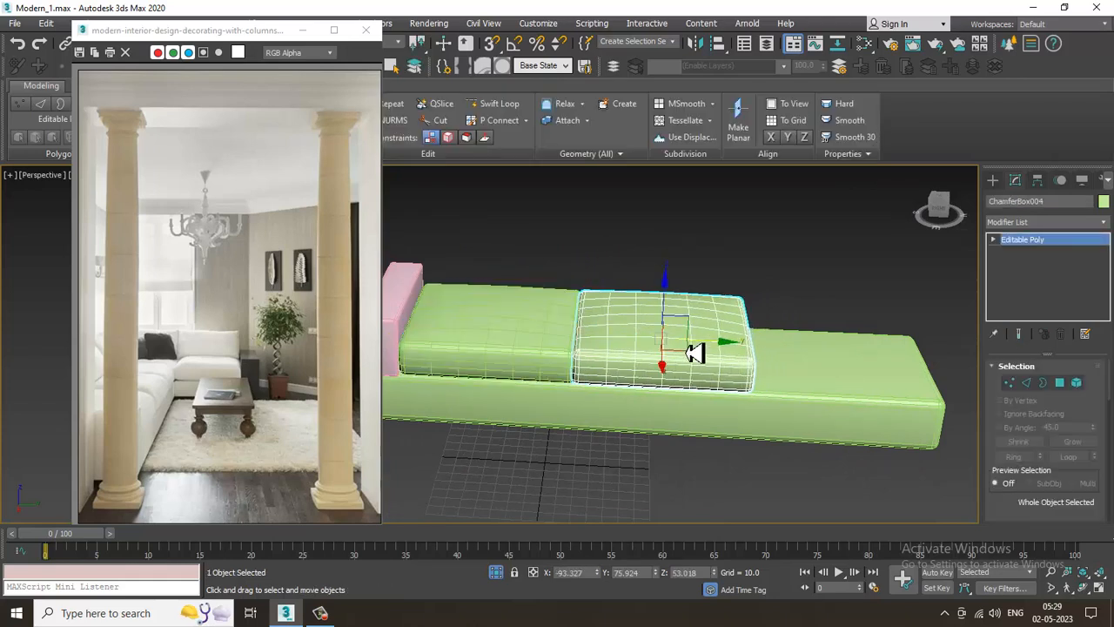
left_click_drag(725, 353, 886, 376, "shift")
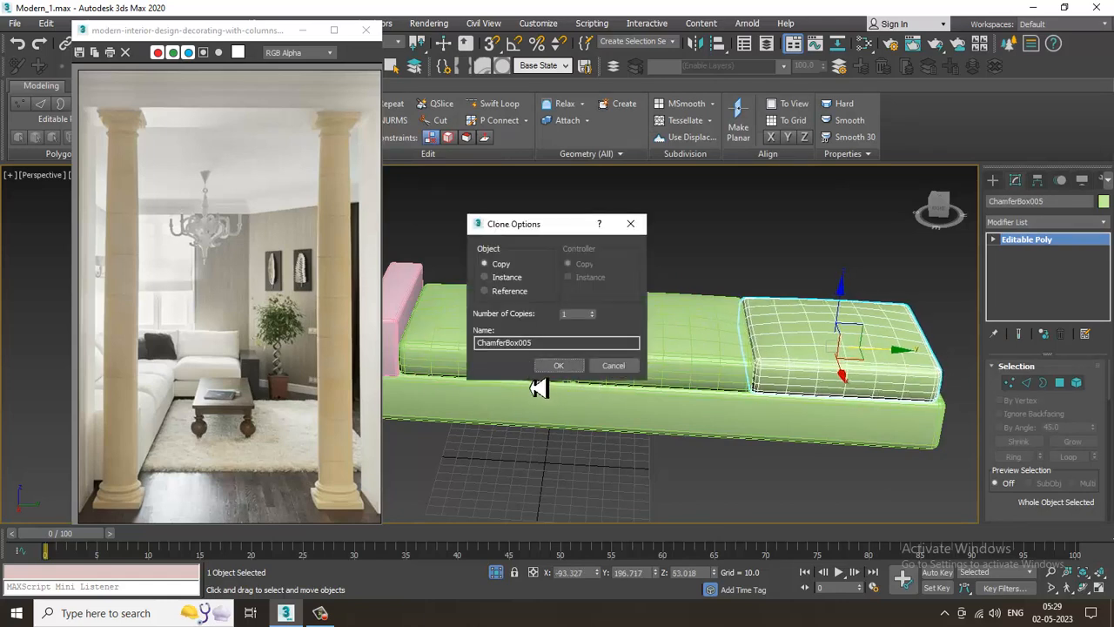
left_click(561, 366)
Select all five sofa parts and assign them a single grey object color.
mouse_move(736, 366)
middle_mouse_down("alt")
mouse_move(723, 289)
mouse_move(784, 298)
mouse_move(490, 444)
middle_mouse_up("alt")
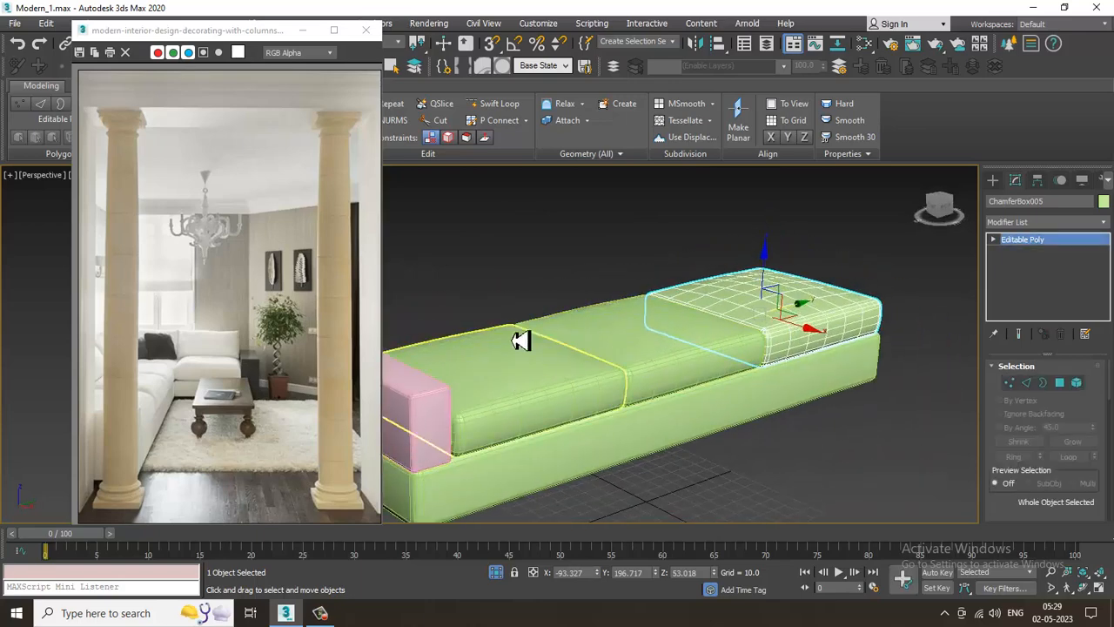
scroll(523, 316, "down", 4)
left_click_drag(965, 495, 931, 509)
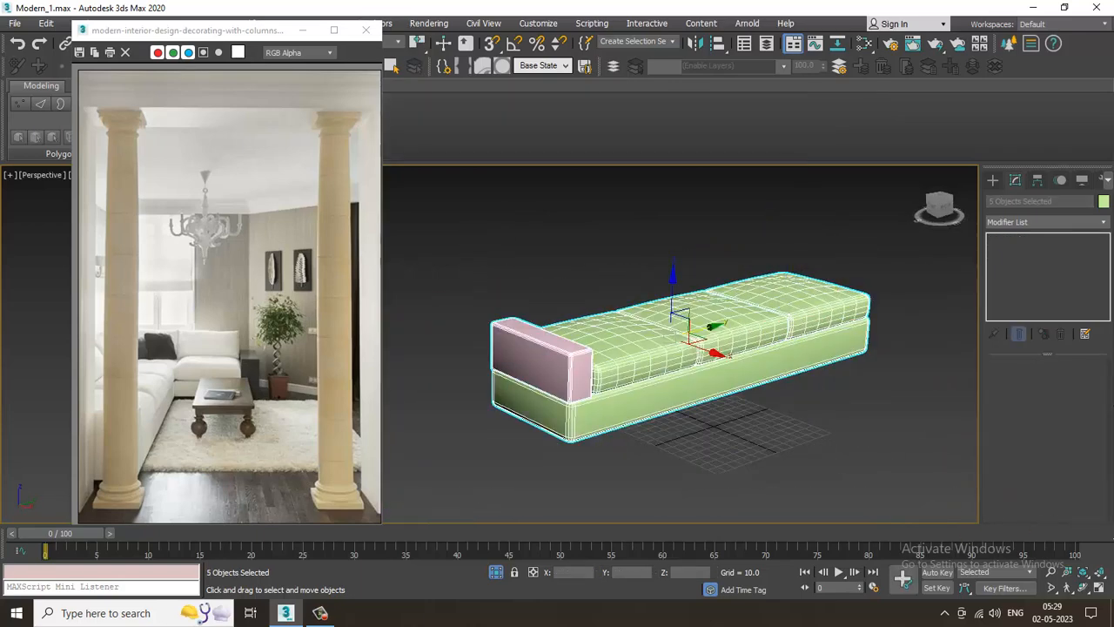
left_click(1104, 202)
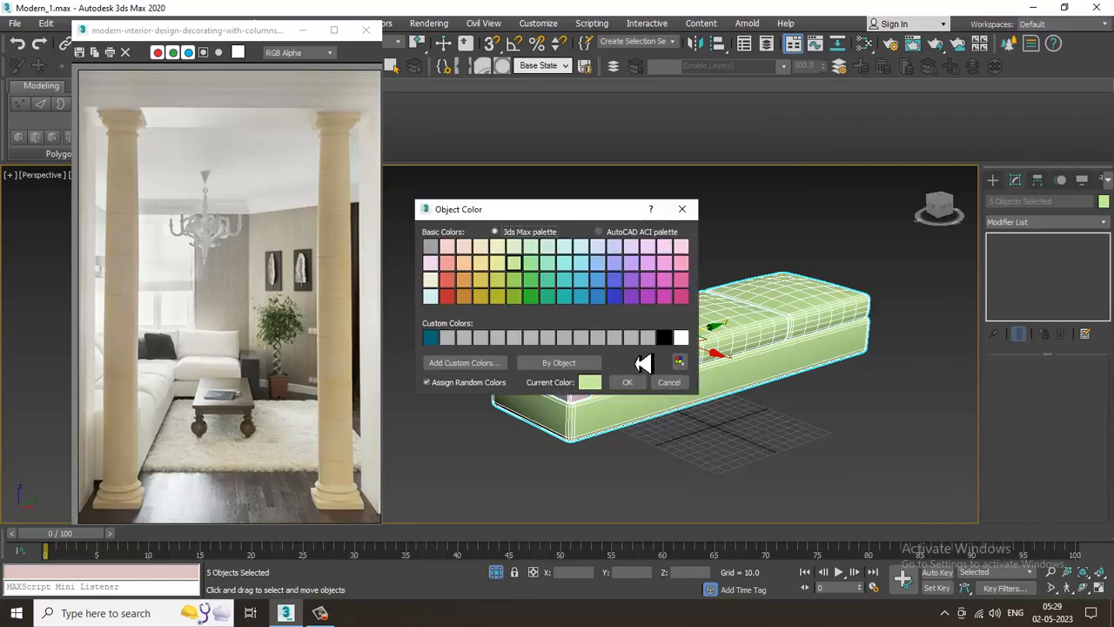
left_click(630, 382)
Set the sofa base's chamfer box to 8 length segments and 4 height segments.
left_click(679, 403)
scroll(680, 406, "up", 5)
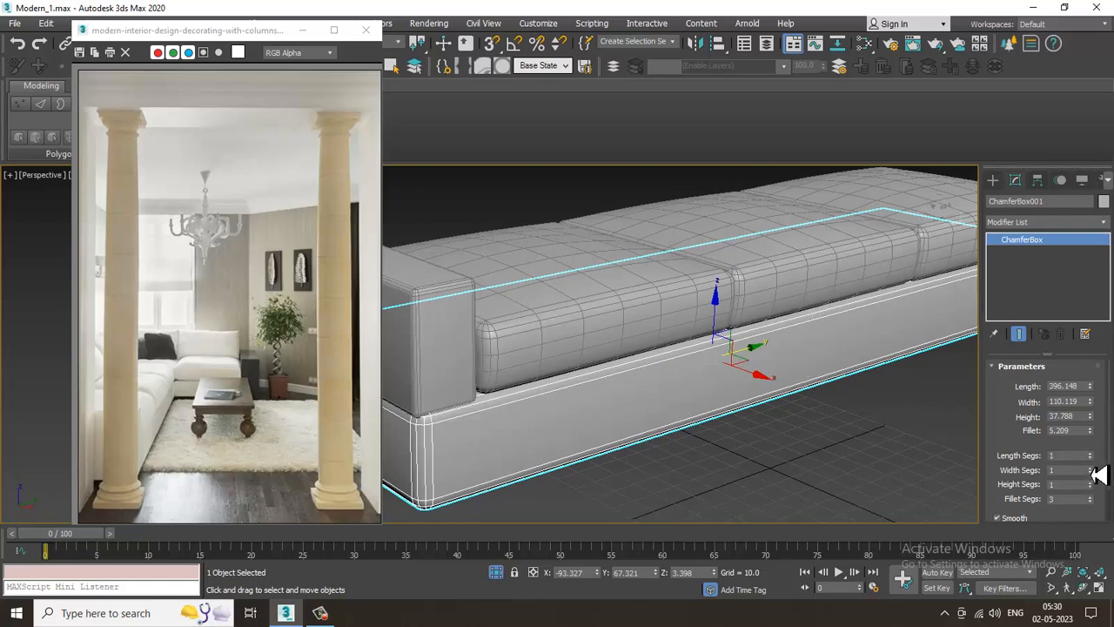
key("ctrl+d")
left_click(737, 384)
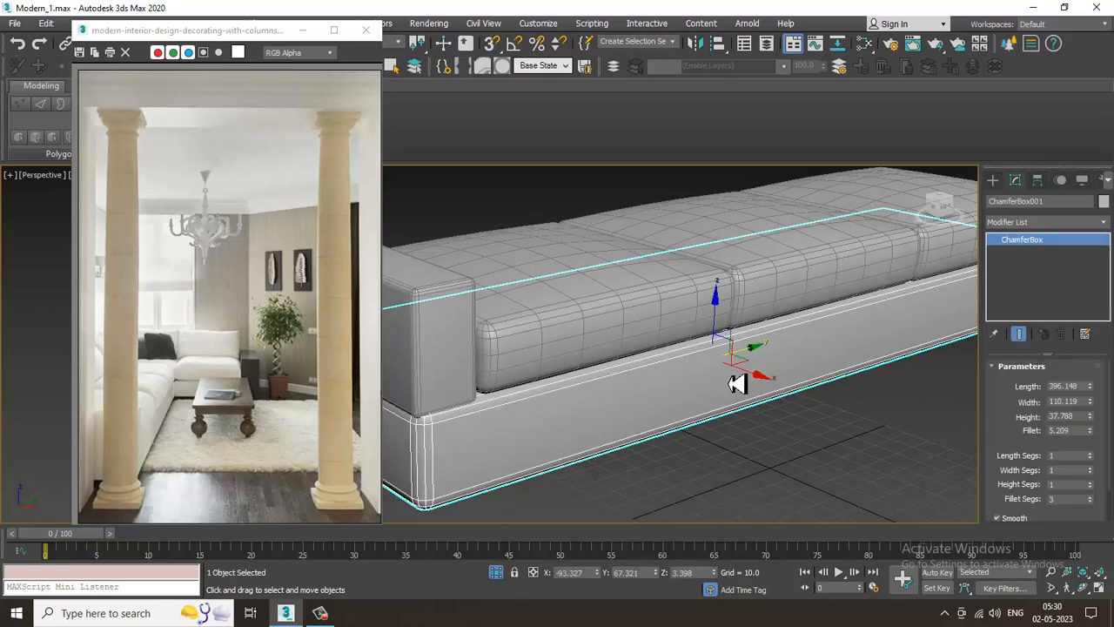
left_click(1089, 481)
left_click(1090, 481)
left_click(1090, 481)
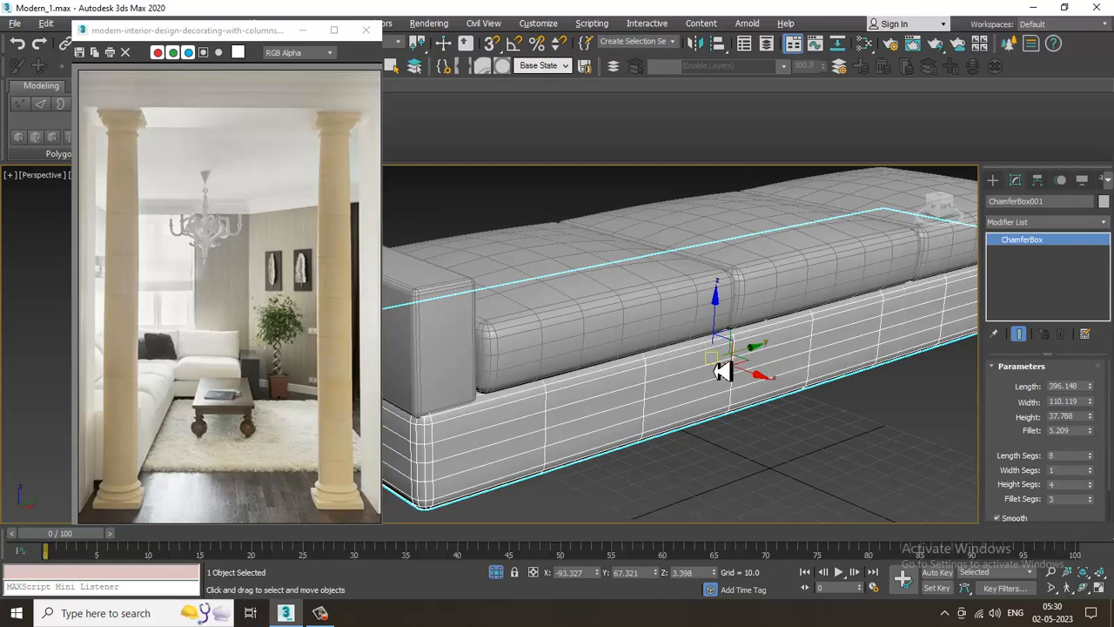
End the isolation to show the whole room, and enlarge the reference photo around the sofa's back cushions.
middle_click_drag(722, 371, 552, 380, "alt")
scroll(756, 355, "down", 4)
middle_click_drag(659, 251, 626, 234, "alt")
right_click(621, 221)
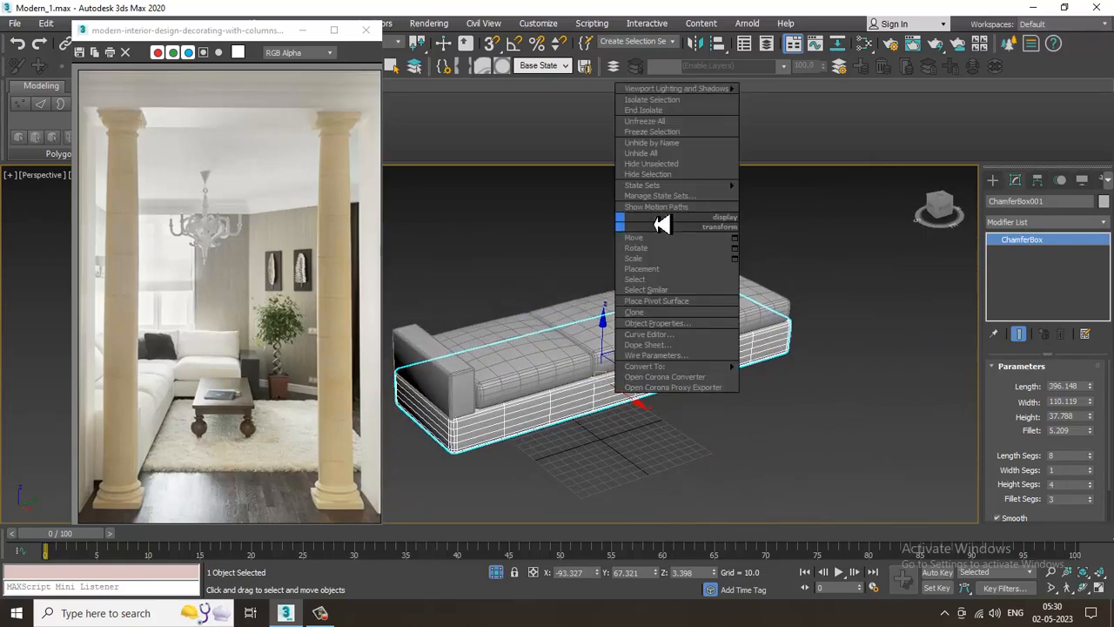
left_click(661, 111)
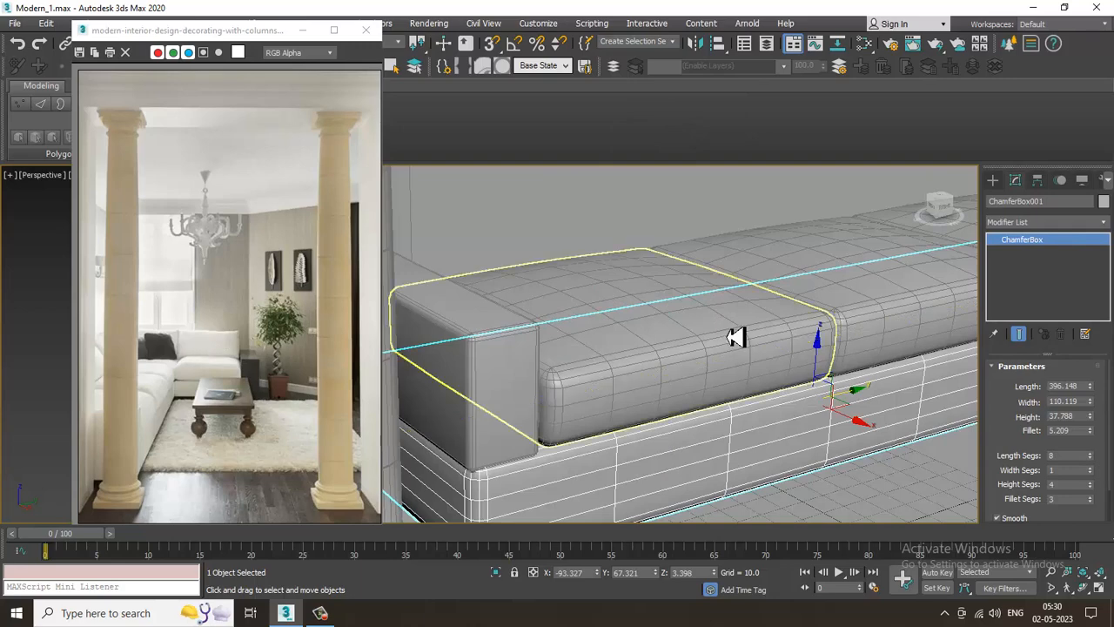
scroll(779, 283, "up", 4)
scroll(249, 348, "up", 3)
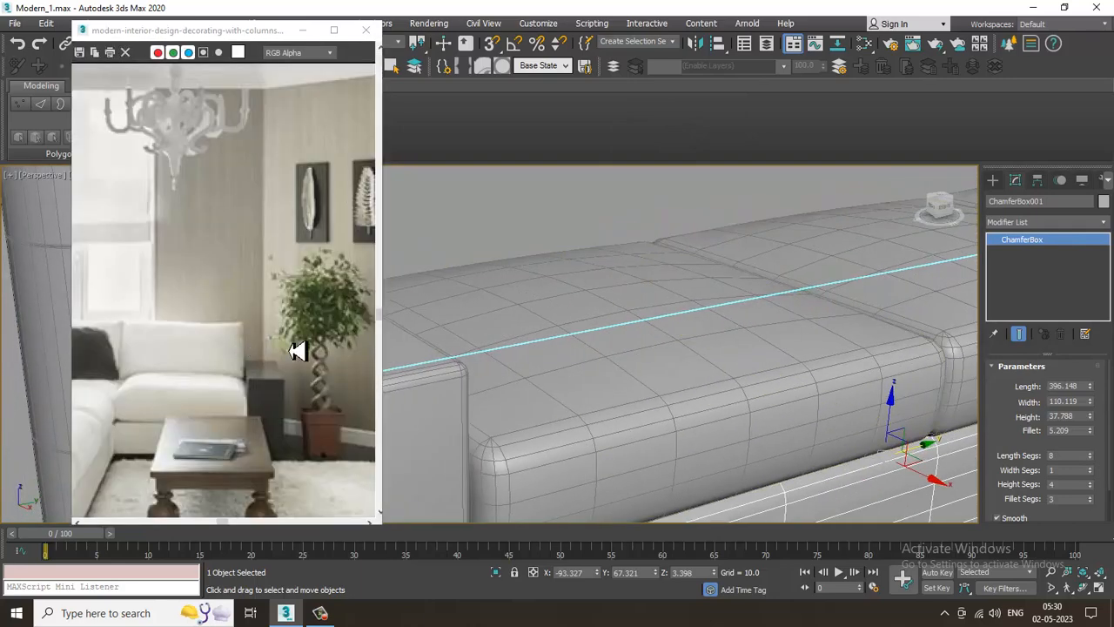
Copy the seat cushion next to the armrest straight up above the seat.
scroll(589, 316, "down", 2)
middle_click_drag(702, 364, 579, 342, "alt")
scroll(648, 363, "down", 3)
left_click(659, 349)
key("z")
mouse_move(605, 338)
left_mouse_down("shift")
mouse_move(604, 256)
mouse_move(592, 324)
left_mouse_up("shift")
left_click(560, 367)
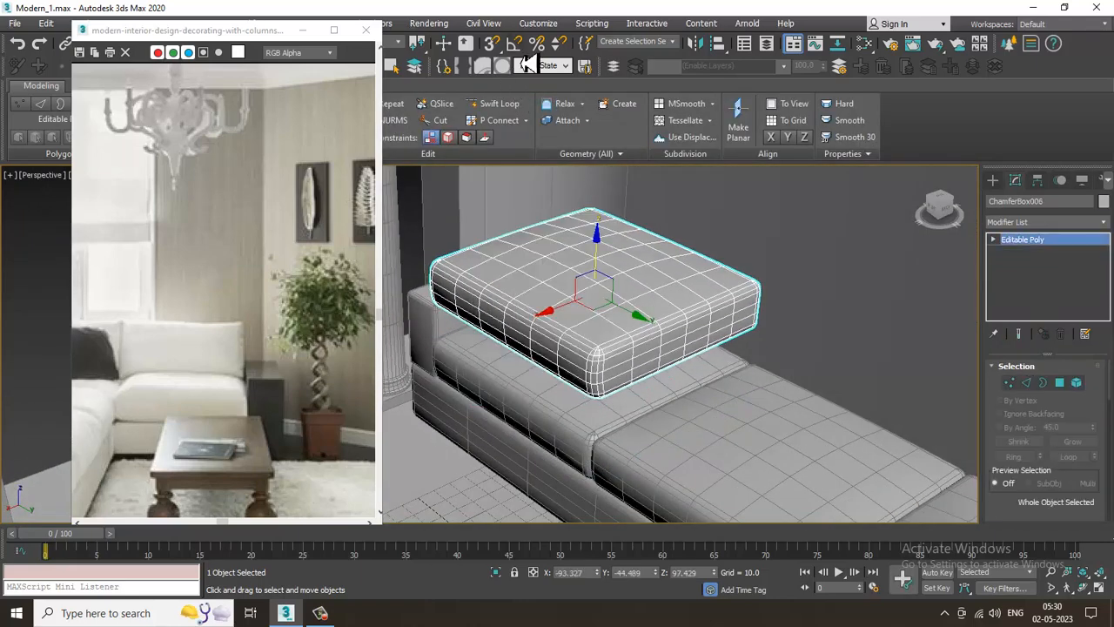
With angle snap set to 90 degrees, rotate the raised cushion copy upright and lift it above the seat.
right_click(514, 44)
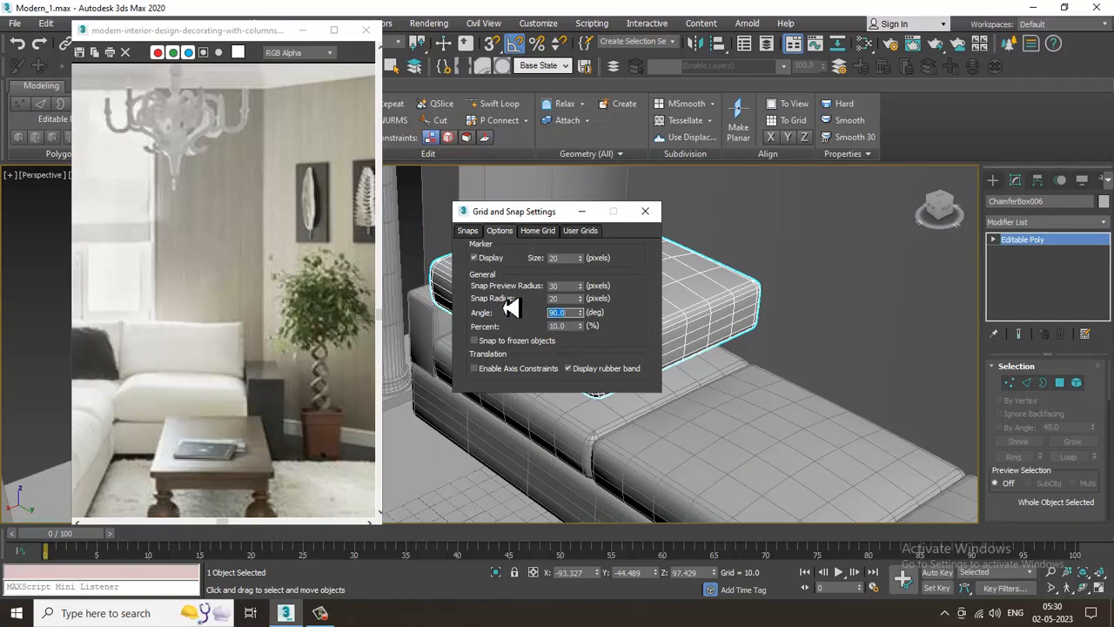
left_click(645, 210)
key("e")
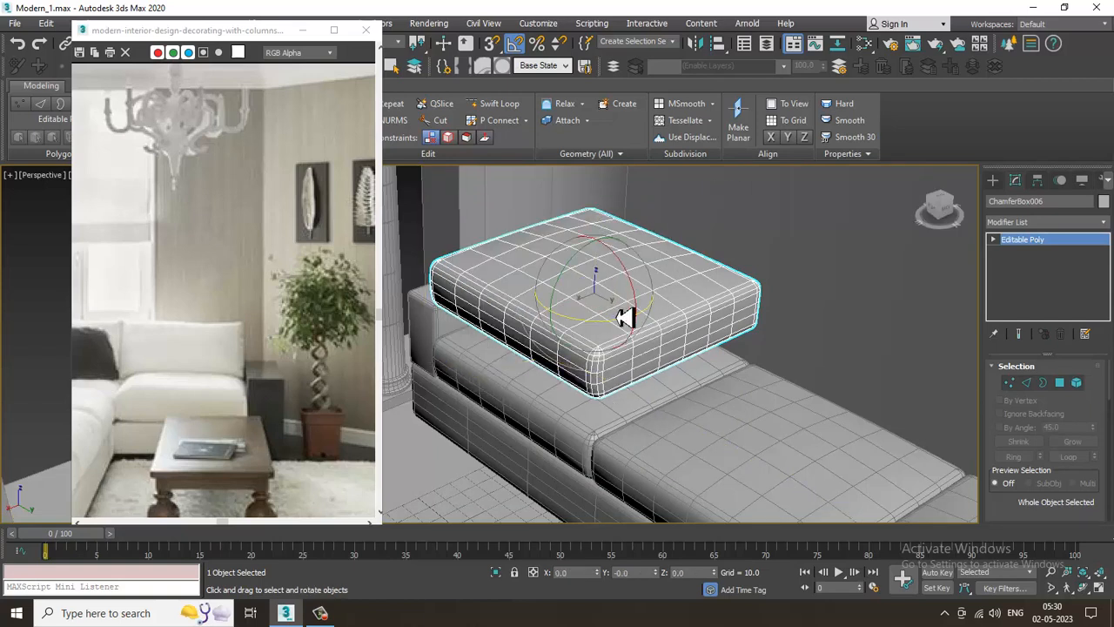
left_click_drag(564, 300, 562, 304)
key("w")
mouse_move(562, 304)
middle_mouse_down("alt")
mouse_move(674, 299)
mouse_move(595, 270)
mouse_move(667, 298)
mouse_move(636, 311)
mouse_move(671, 348)
middle_mouse_up("alt")
Try to thin the upright cushion to 70% along X, and undo the scaling.
left_click(1063, 225)
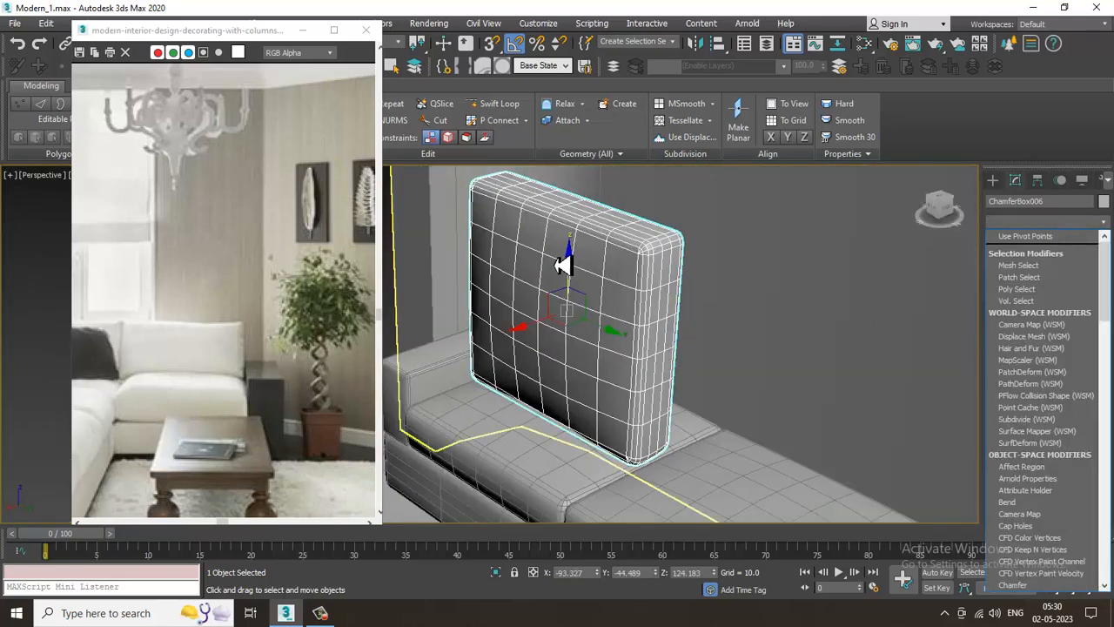
left_click(557, 265)
key("r")
middle_click_drag(579, 266, 588, 321, "alt")
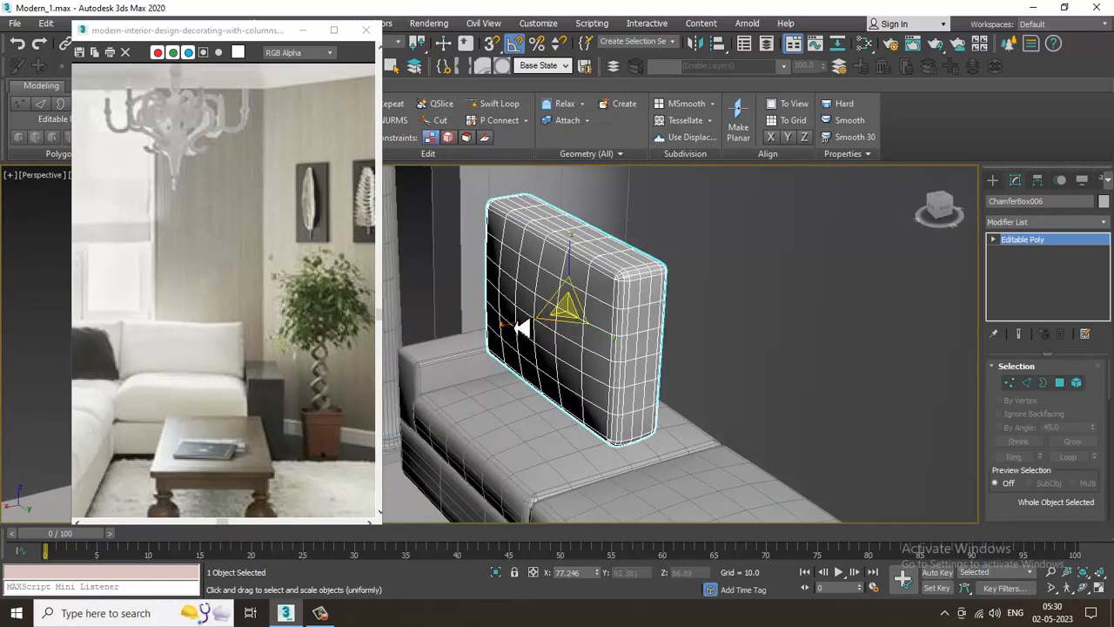
mouse_move(520, 327)
left_mouse_down()
mouse_move(547, 322)
mouse_move(532, 325)
left_mouse_up()
key("ctrl+z")
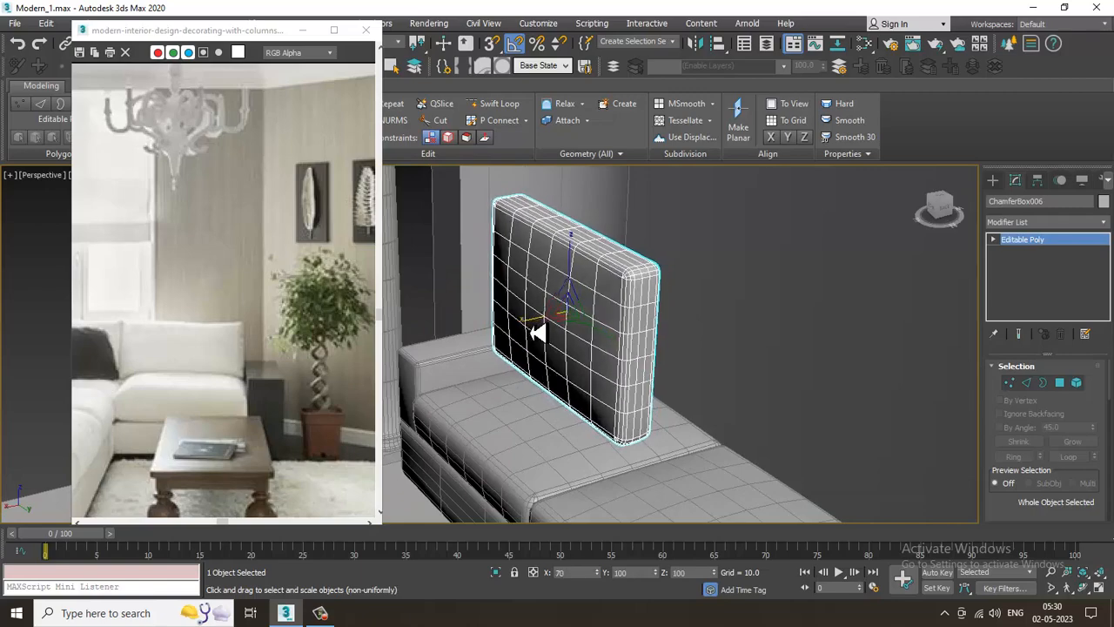
Isolate the upright cushion and apply an FFD(box) modifier to it.
key("w")
middle_click_drag(532, 326, 601, 386, "alt")
key("alt+q")
scroll(637, 328, "down", 4)
scroll(727, 380, "up", 3)
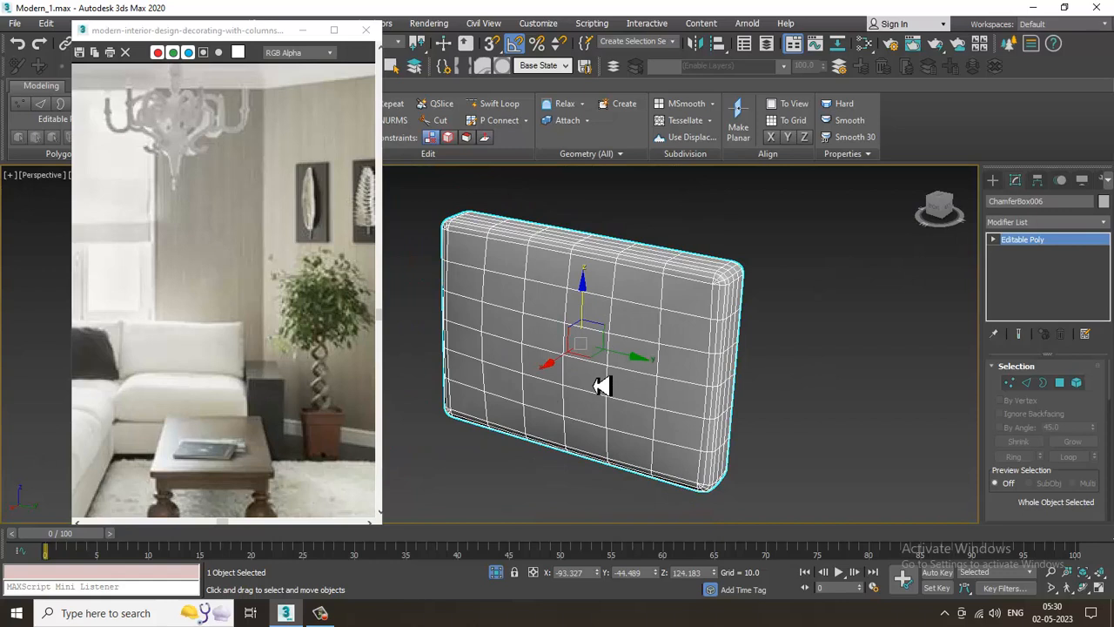
left_click(1066, 223)
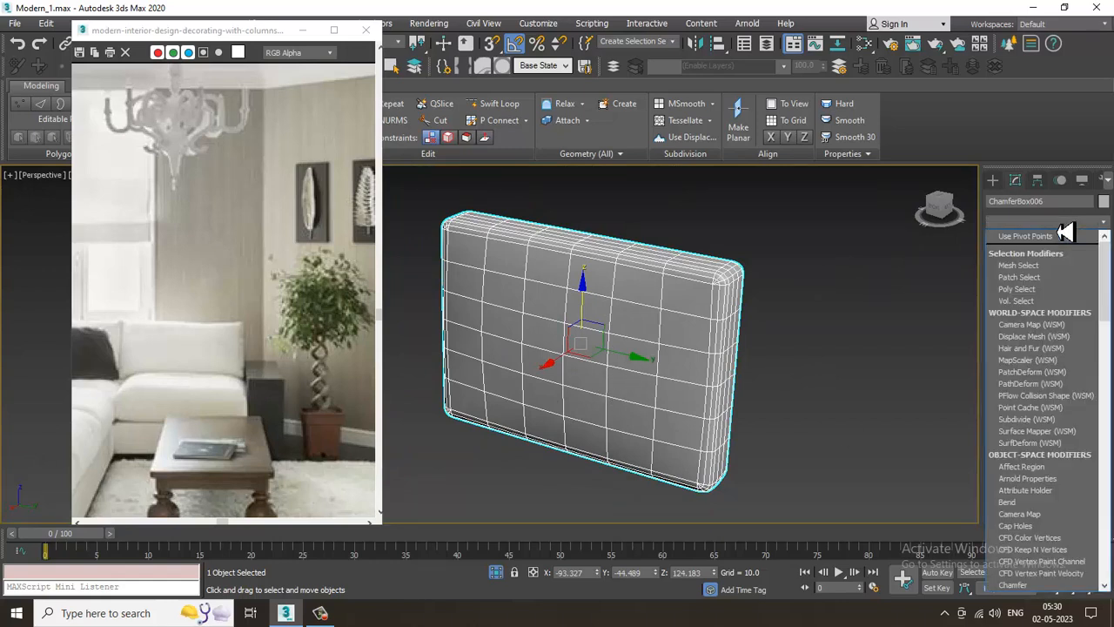
scroll(1066, 374, "down", 10)
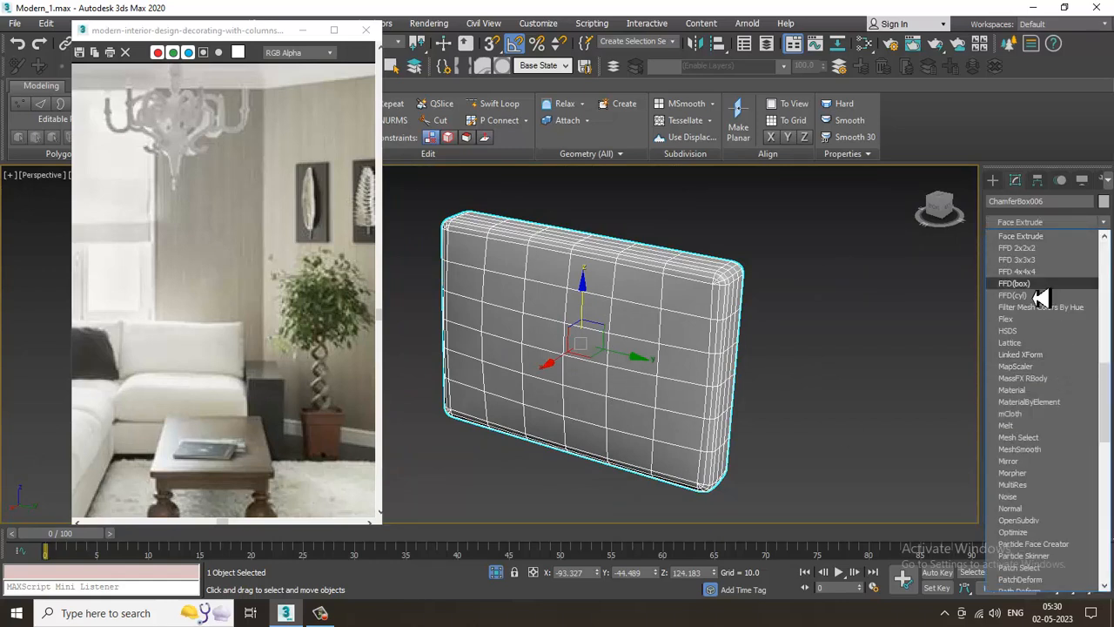
left_click(1065, 297)
Pull the four middle control points on the upright cushion's front face outward about 3.2 units along X.
scroll(546, 336, "up", 3)
key("ctrl+d")
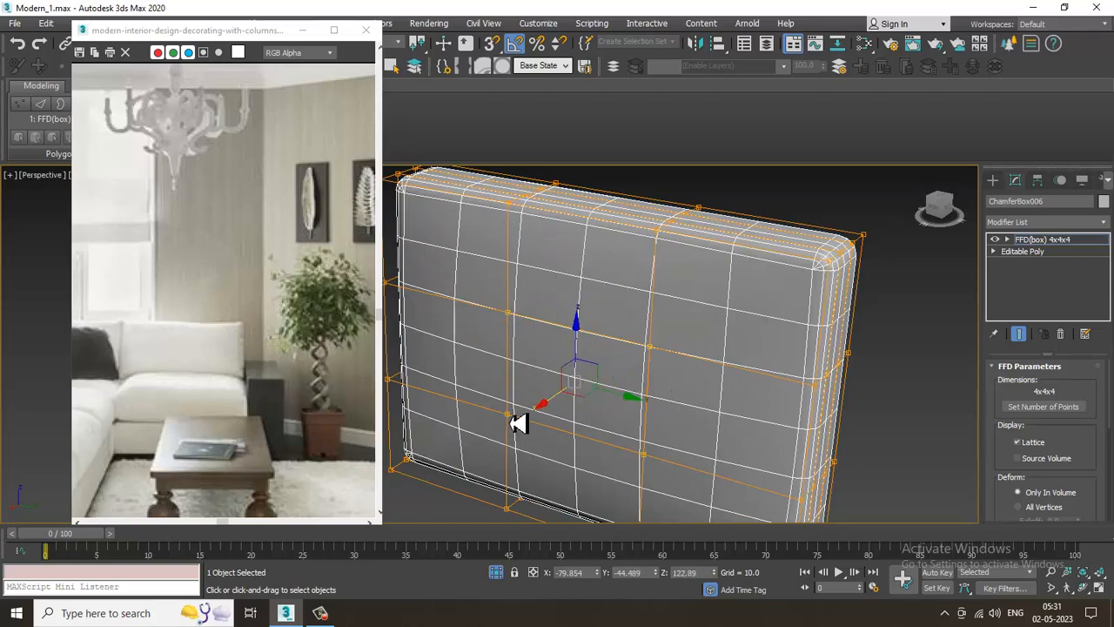
left_click_drag(561, 414, 548, 413)
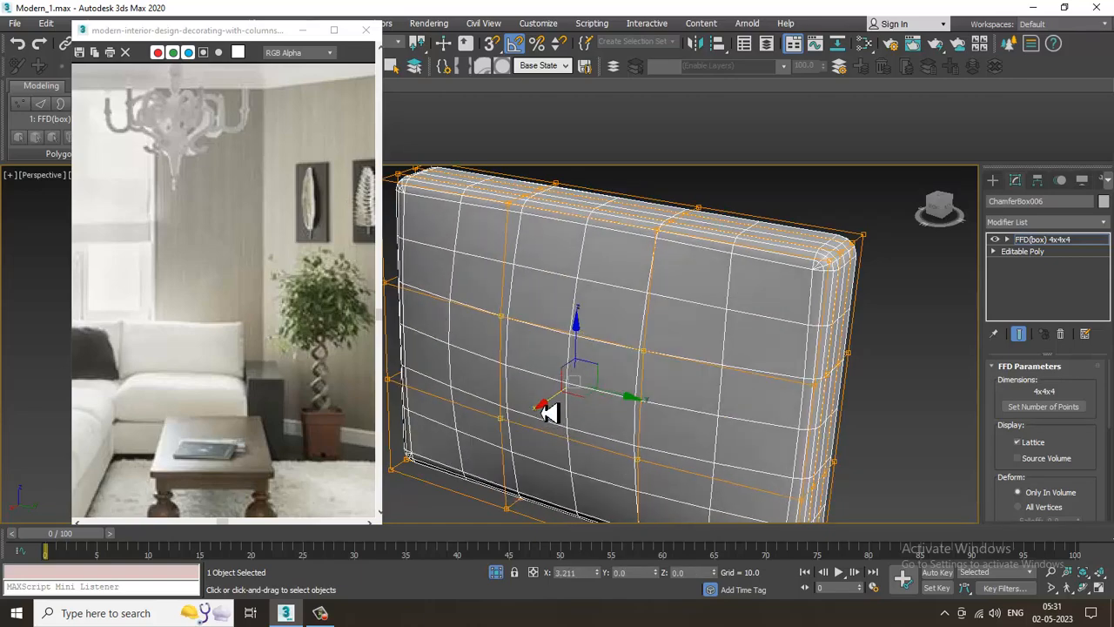
middle_click_drag(598, 401, 697, 270, "alt")
Inspect the bulged upright cushion from the front, side and back in shaded and wireframe display.
scroll(692, 268, "down", 2)
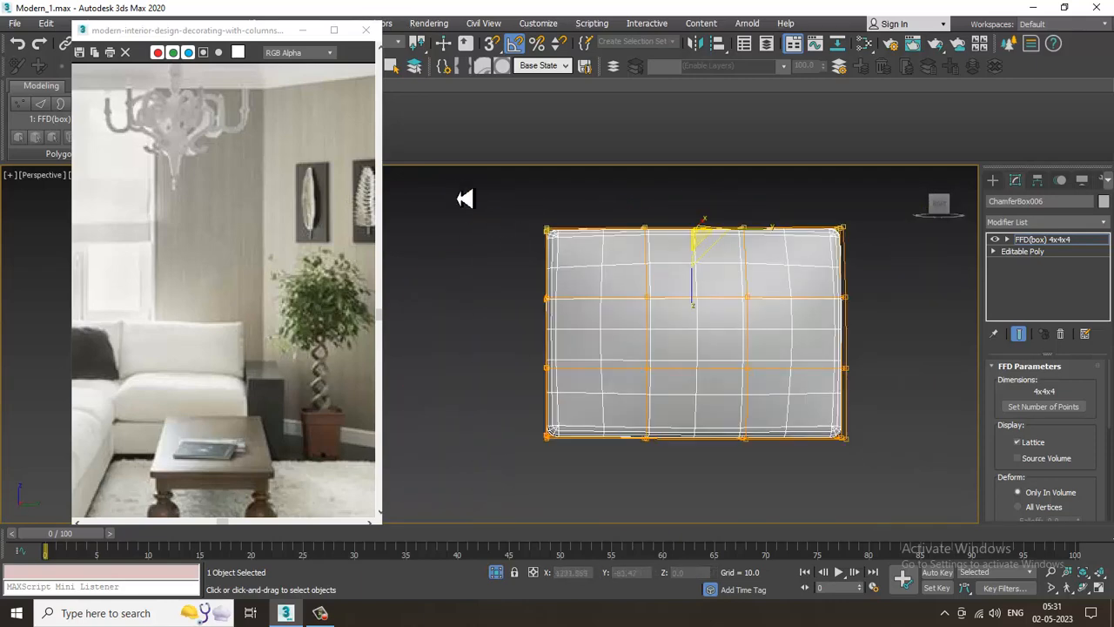
middle_click_drag(558, 328, 688, 323, "alt")
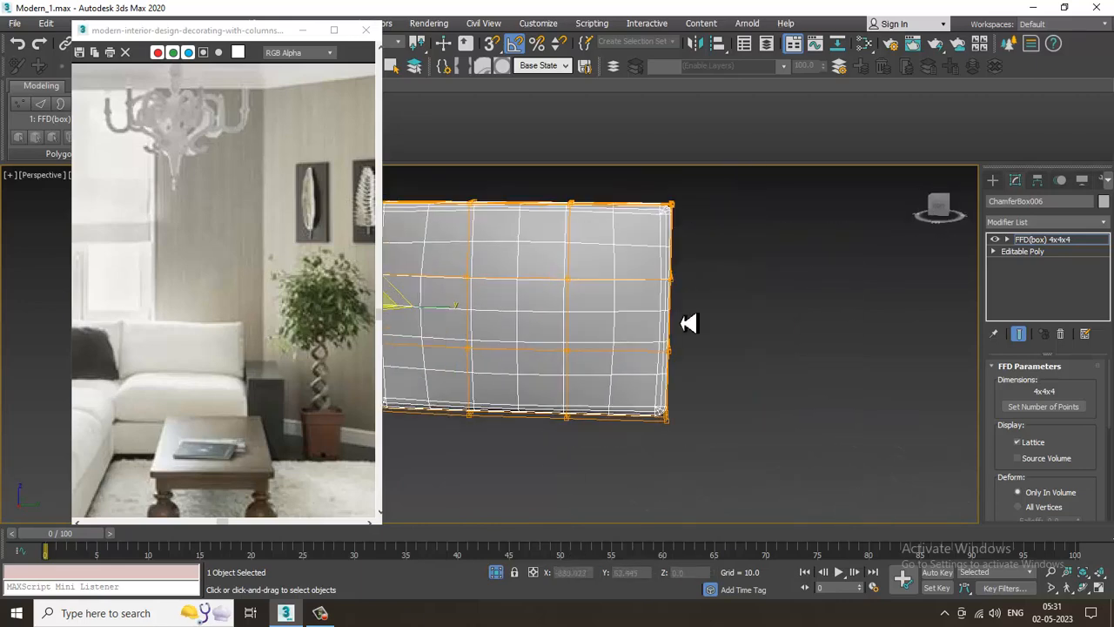
middle_click_drag(712, 485, 771, 307, "alt")
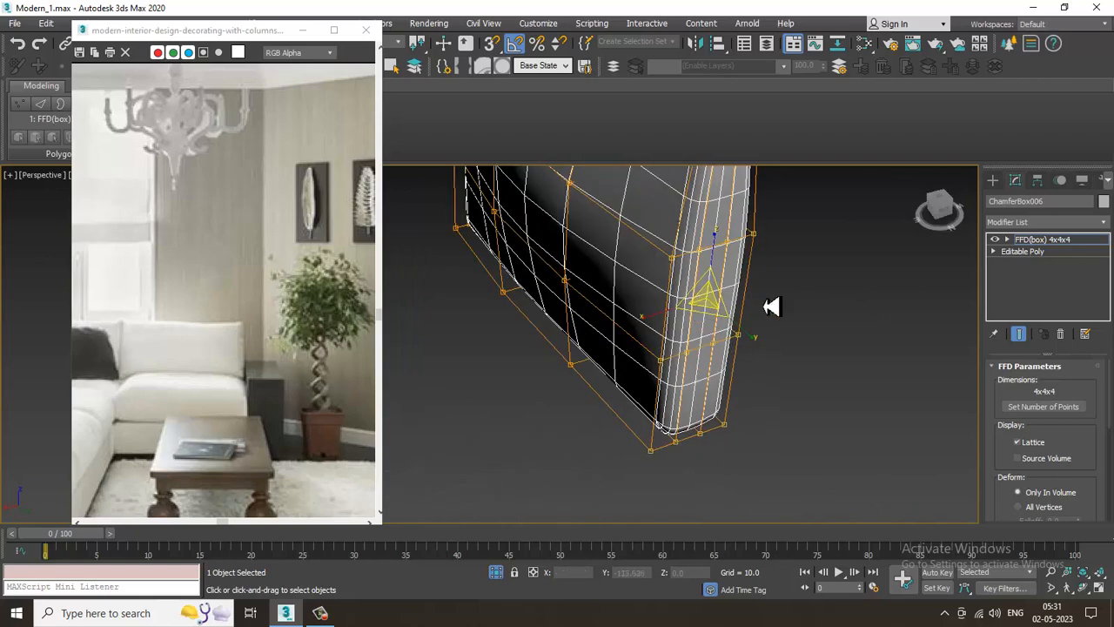
mouse_move(684, 323)
middle_mouse_down("alt")
mouse_move(709, 330)
mouse_move(809, 249)
mouse_move(656, 301)
mouse_move(763, 331)
middle_mouse_up("alt")
key("F3")
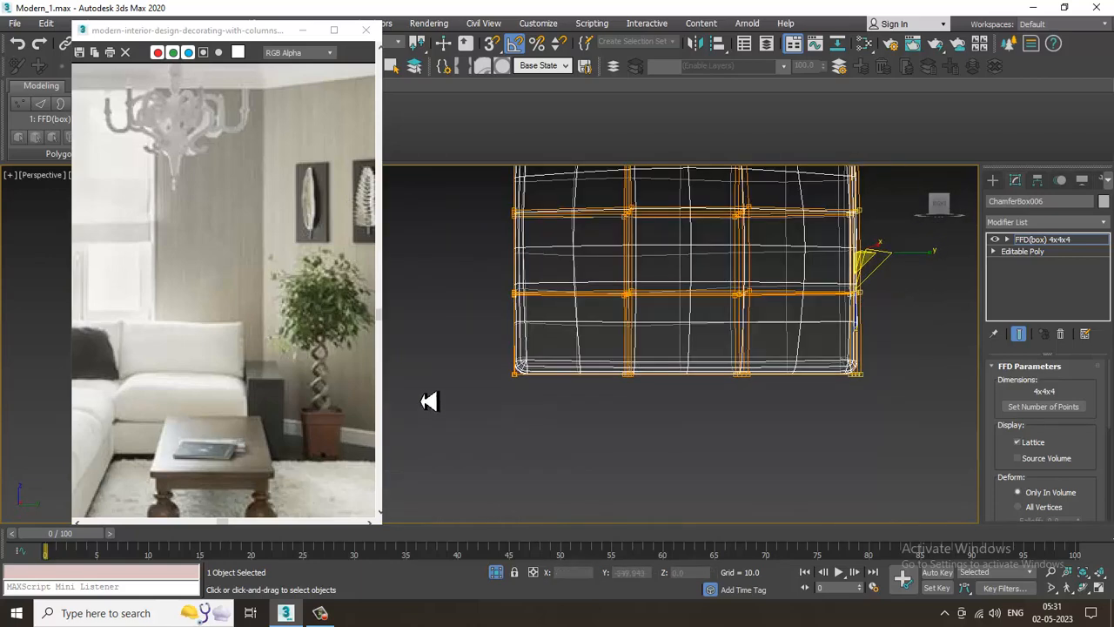
key("F3")
middle_click_drag(648, 370, 784, 373, "alt")
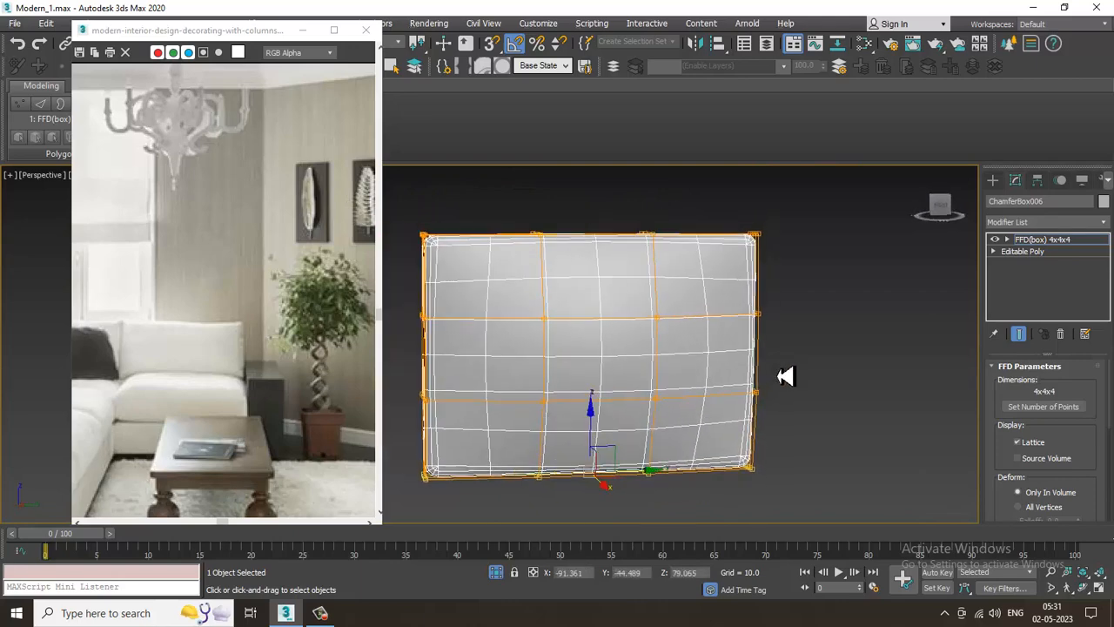
Convert the upright cushion with its FFD deformation to an Editable Poly.
key("alt+w")
right_click(439, 461)
key("alt+w")
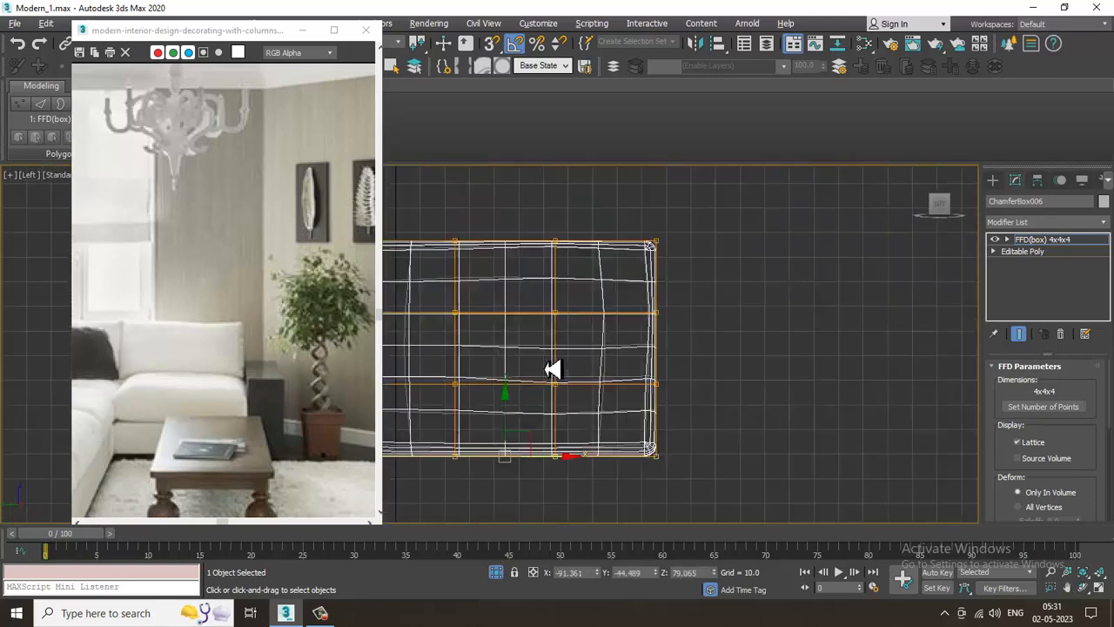
middle_click_drag(596, 322, 659, 346)
right_click(614, 320)
mouse_move(702, 473)
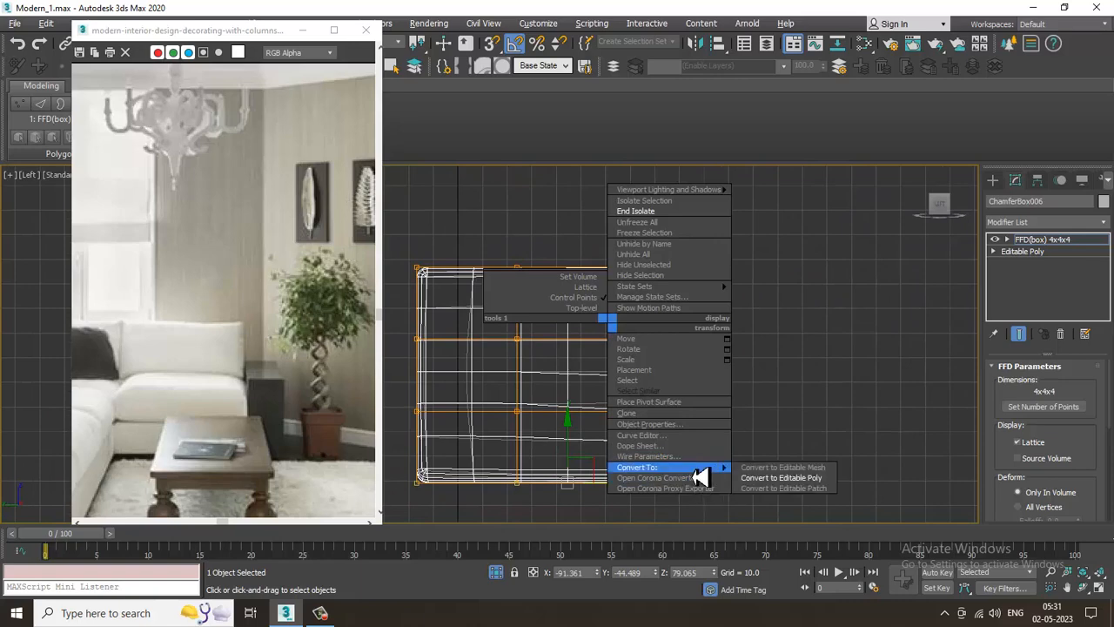
left_click(796, 480)
Smooth the upright cushion with a TurboSmooth modifier and collapse it to an Editable Poly.
left_click(1040, 222)
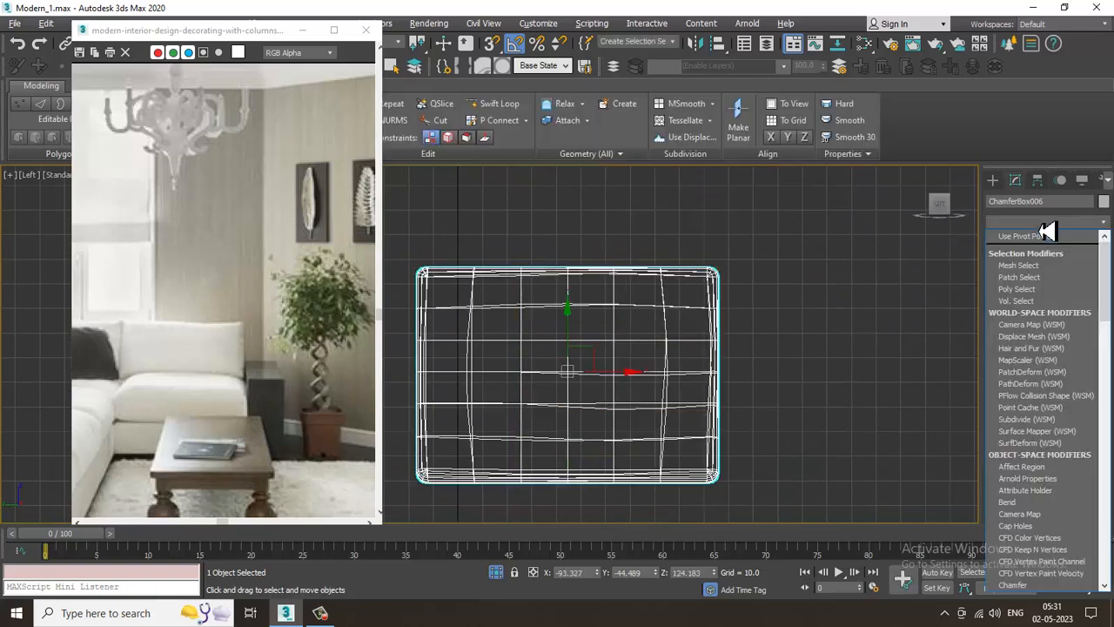
type("tu")
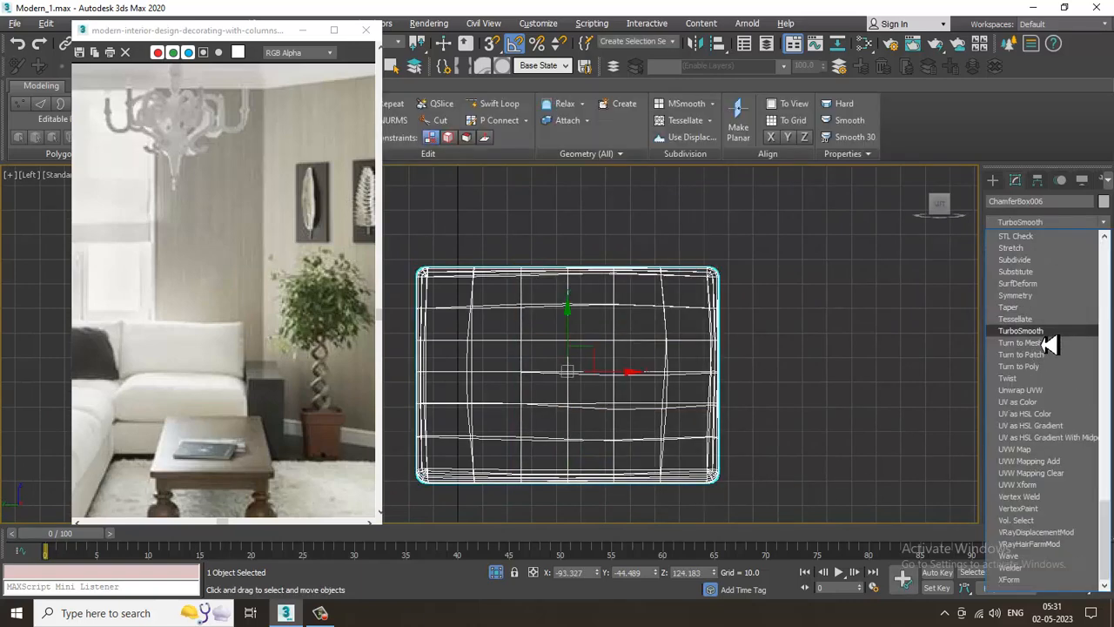
left_click(1043, 334)
middle_click_drag(657, 312, 689, 320)
key("alt+w")
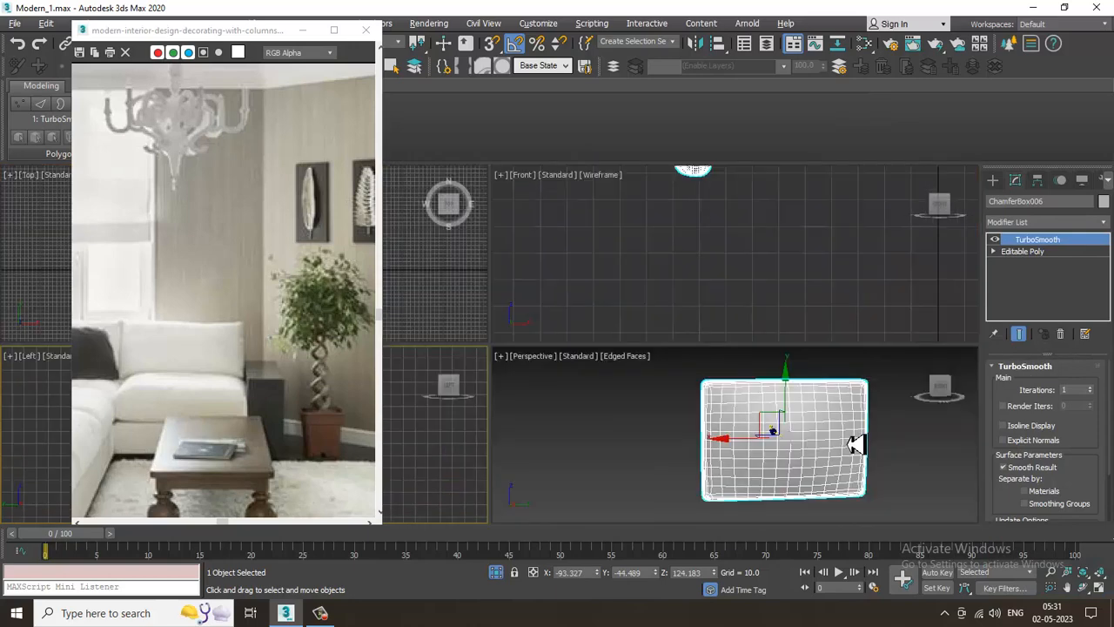
right_click(844, 435)
key("alt+w")
middle_click_drag(710, 392, 683, 373, "alt")
right_click(729, 458)
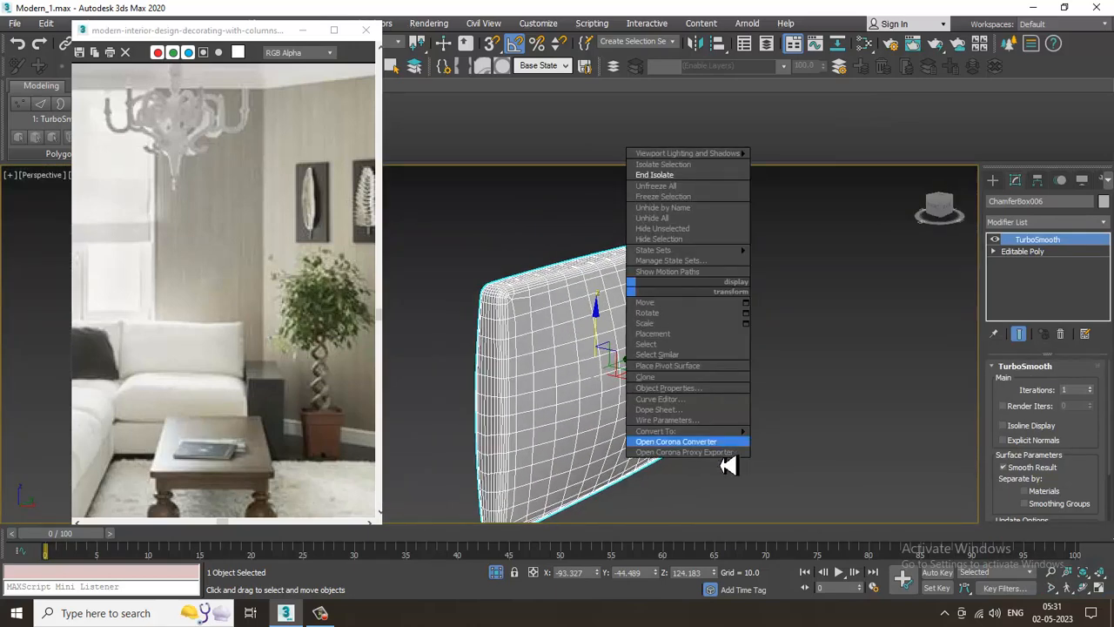
left_click(827, 445)
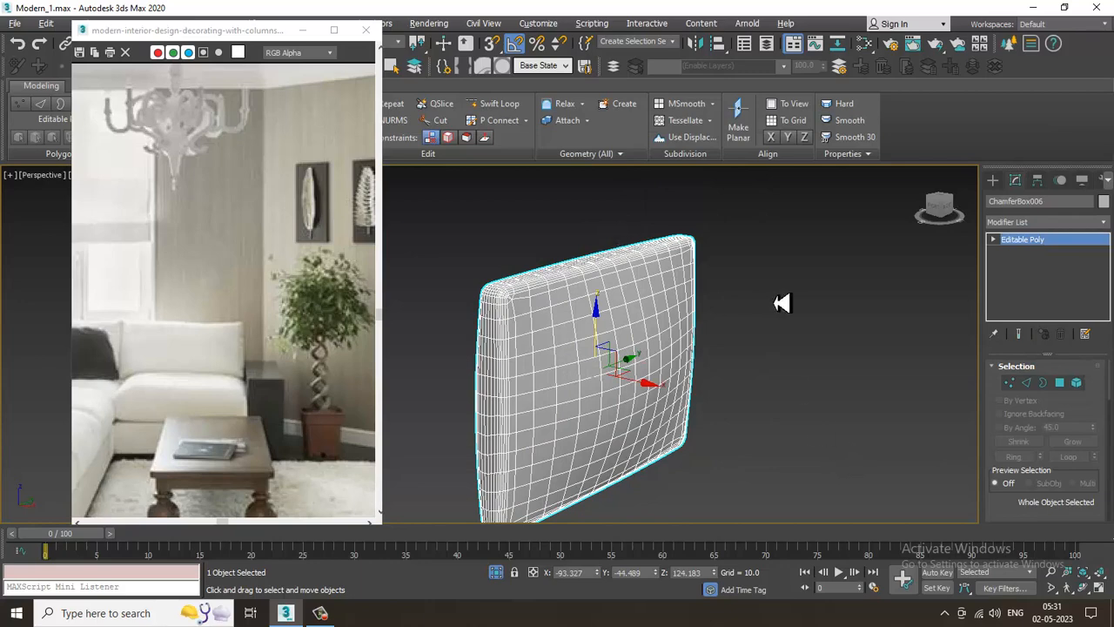
Move the reference image aside and activate the Freeform Shift brush for the cushion in the Left view.
key("alt+w")
right_click(430, 435)
key("alt+w")
scroll(482, 409, "down", 2)
middle_click_drag(506, 392, 577, 379)
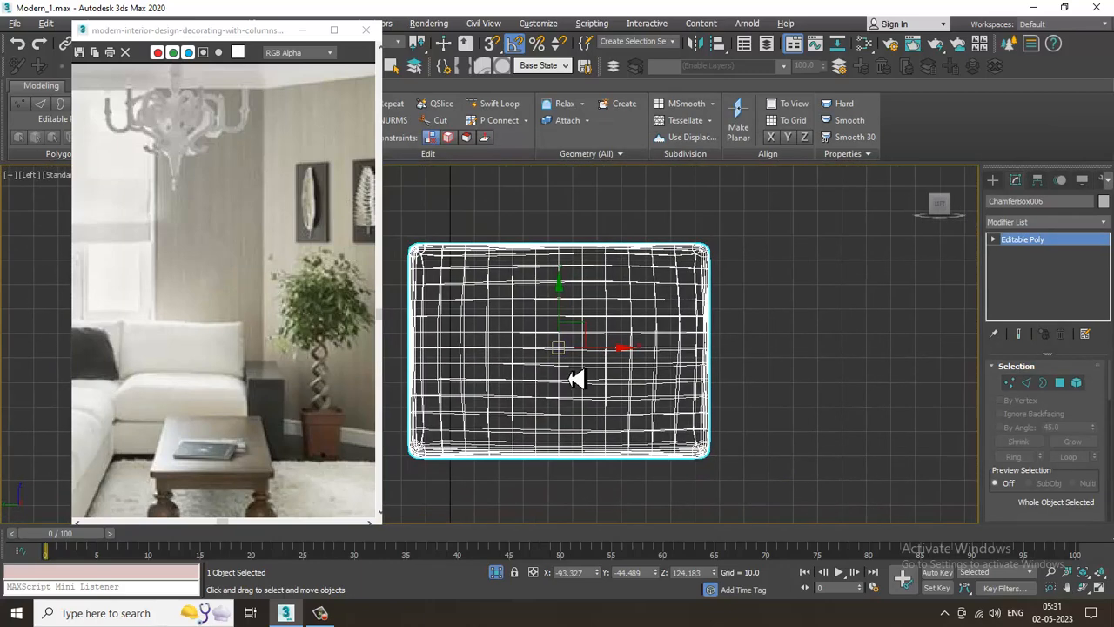
left_click_drag(304, 40, 149, 125)
left_click(92, 85)
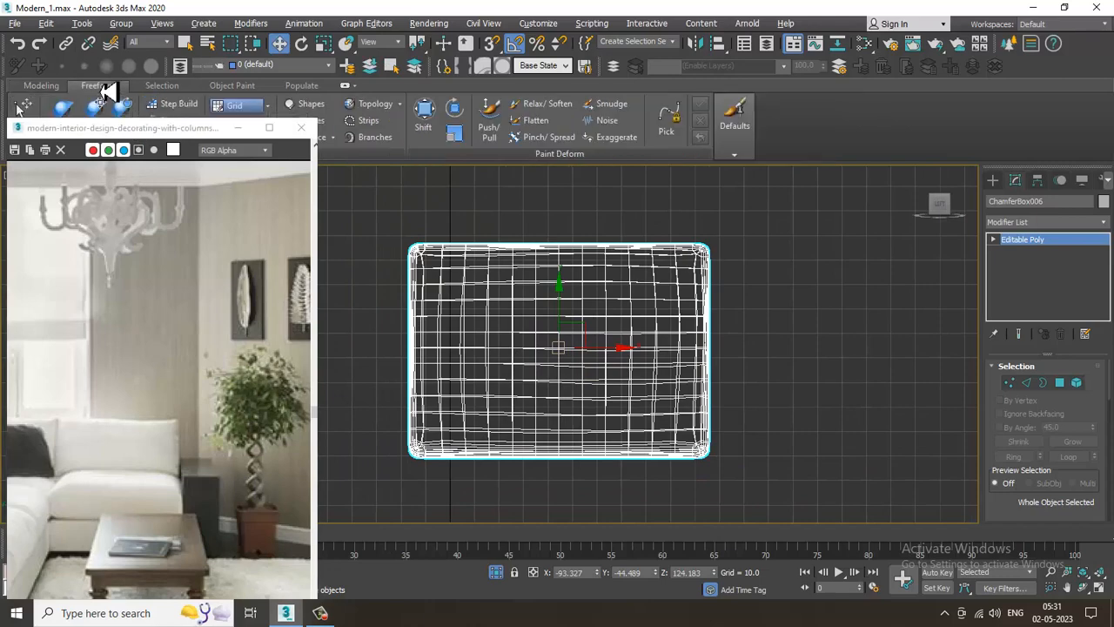
left_click(425, 120)
Try to pull the cushion's upper right corner outward with the Shift brush, and undo the deformation.
scroll(703, 286, "up", 3)
left_click_drag(711, 249, 716, 231)
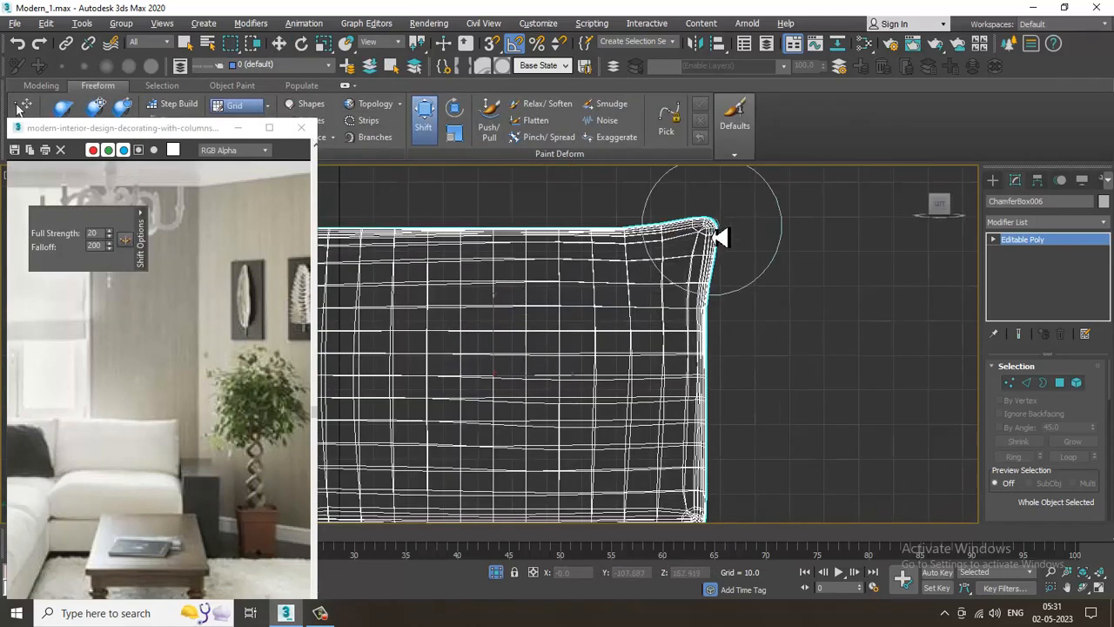
key("ctrl+z")
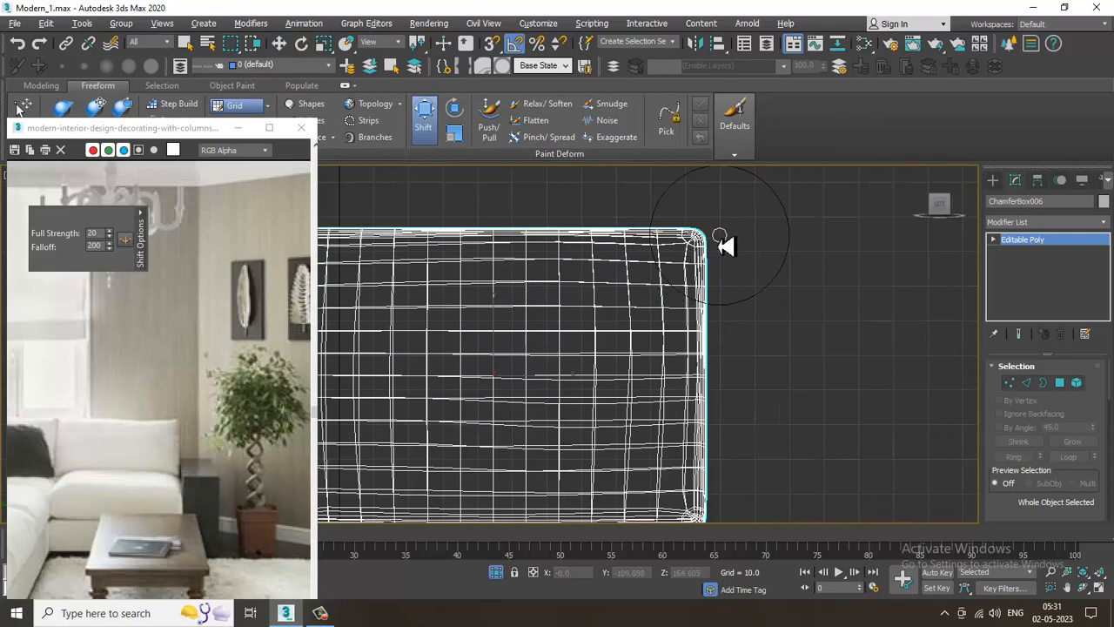
Set the Shift brush falloff to 313 and pull all four corners of the cushion slightly outward.
left_click(109, 244)
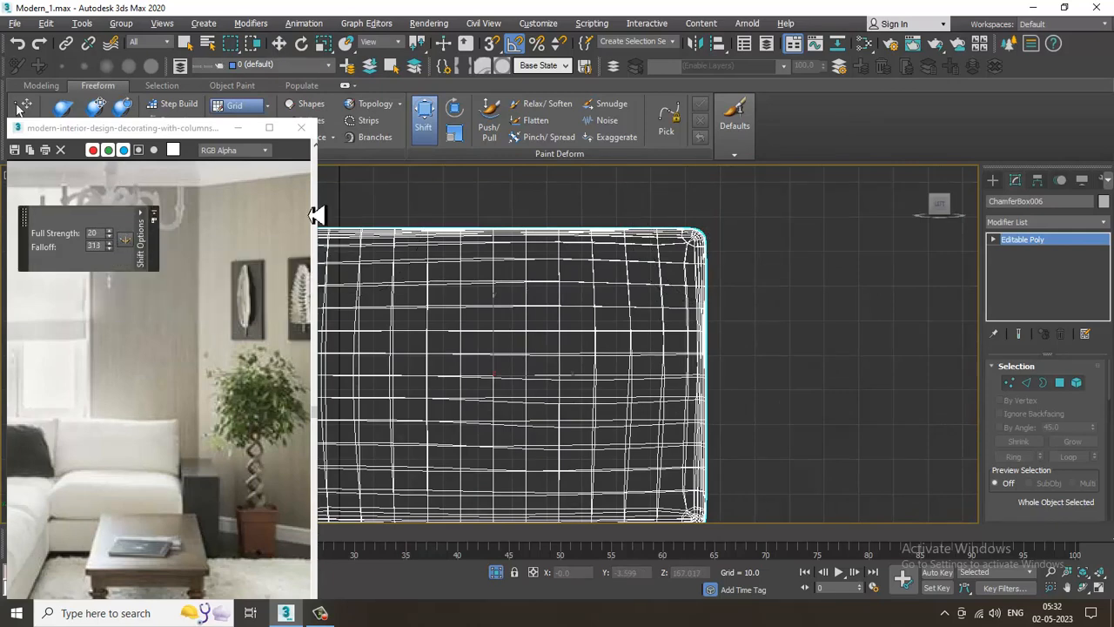
left_click_drag(683, 248, 695, 225)
middle_click_drag(742, 445, 745, 346)
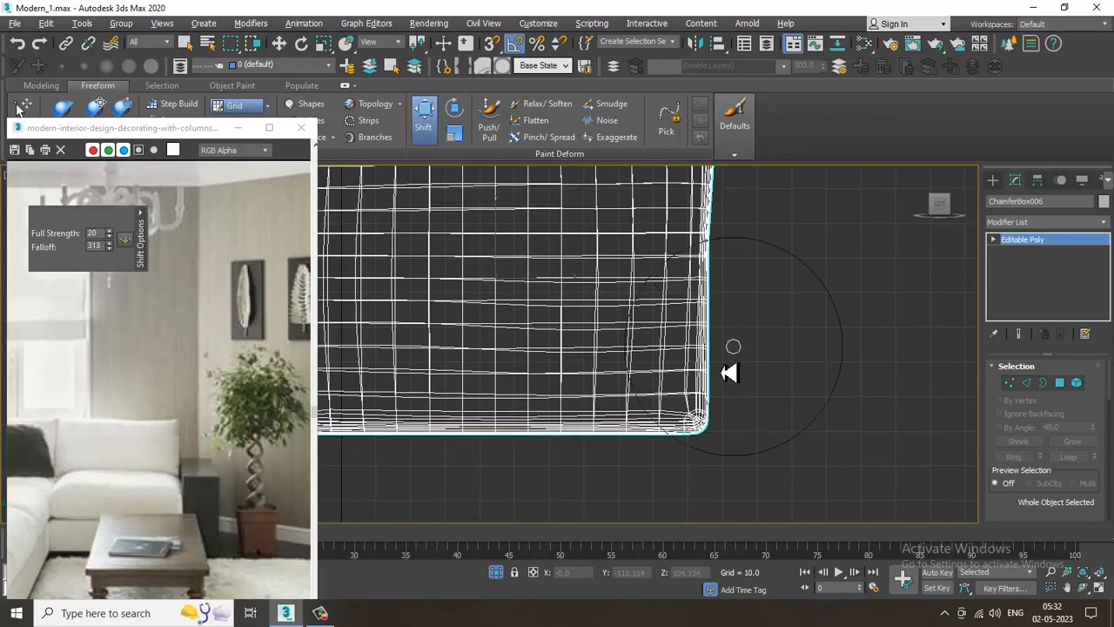
left_click_drag(701, 443, 724, 449)
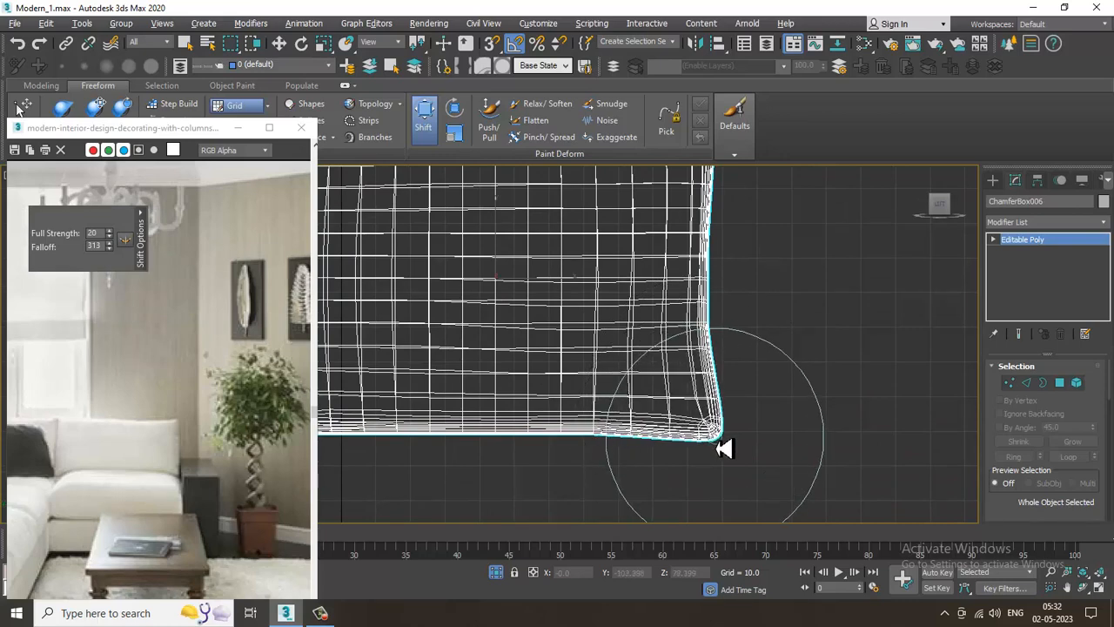
mouse_move(491, 231)
middle_mouse_down()
mouse_move(686, 348)
mouse_move(680, 341)
middle_mouse_up()
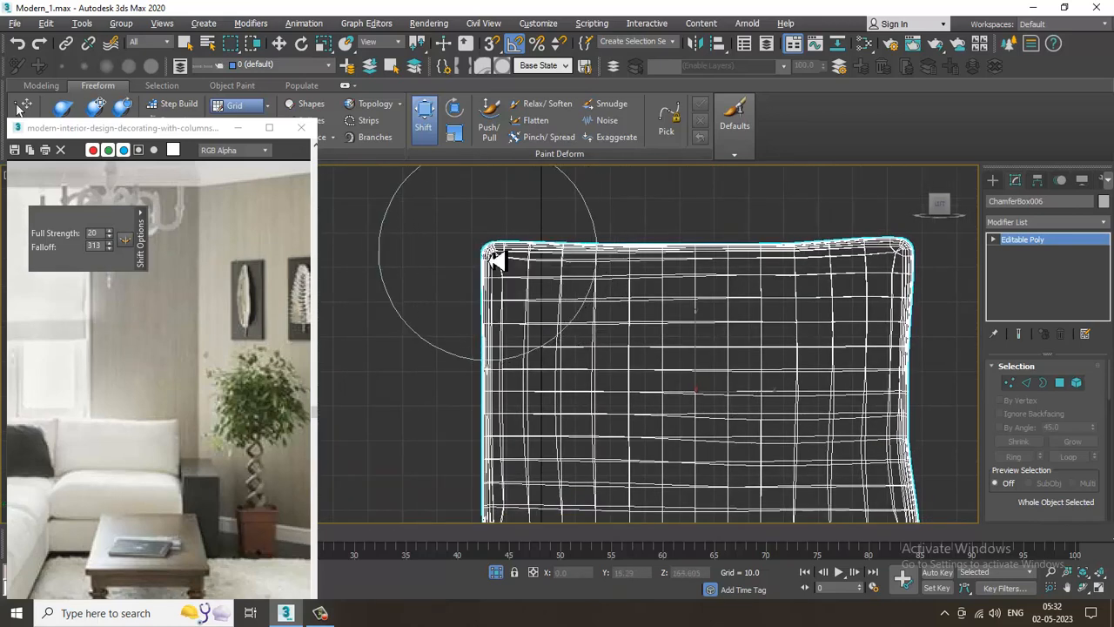
mouse_move(496, 259)
left_mouse_down()
mouse_move(492, 250)
mouse_move(507, 266)
left_mouse_up()
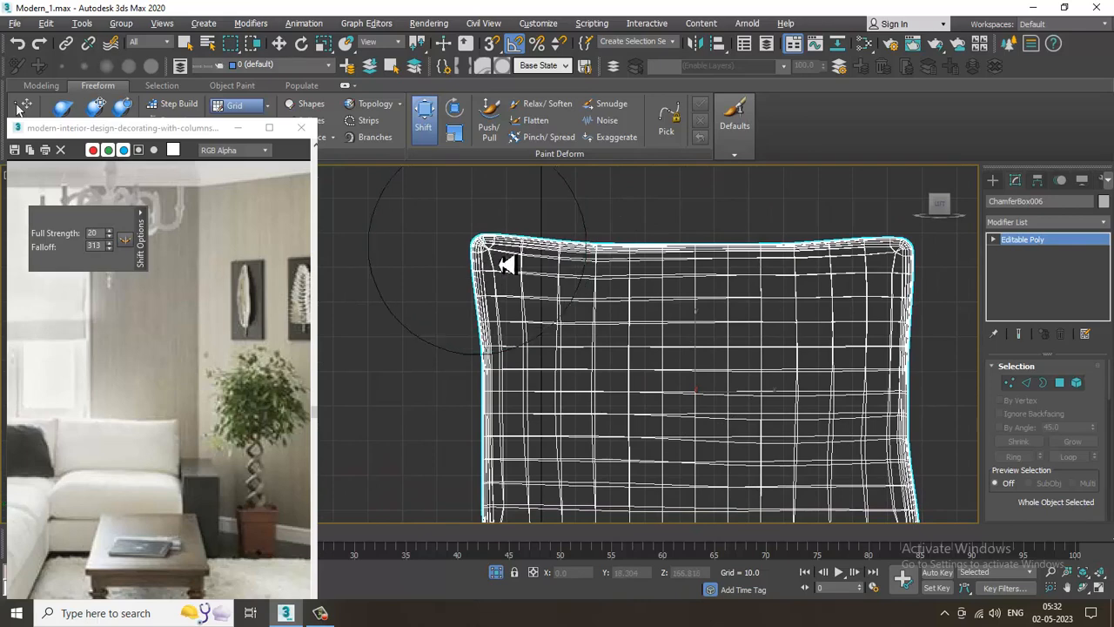
middle_click_drag(532, 513, 566, 379)
left_click_drag(533, 406, 525, 419)
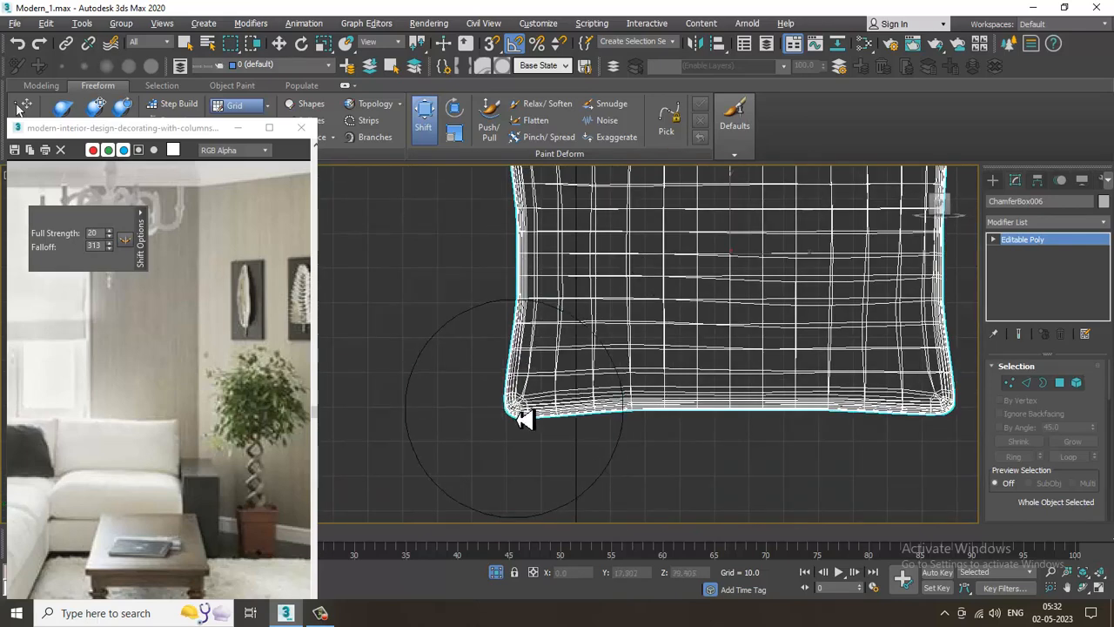
Nudge the middle of the cushion's right edge slightly inward with the Shift brush.
scroll(525, 420, "down", 3)
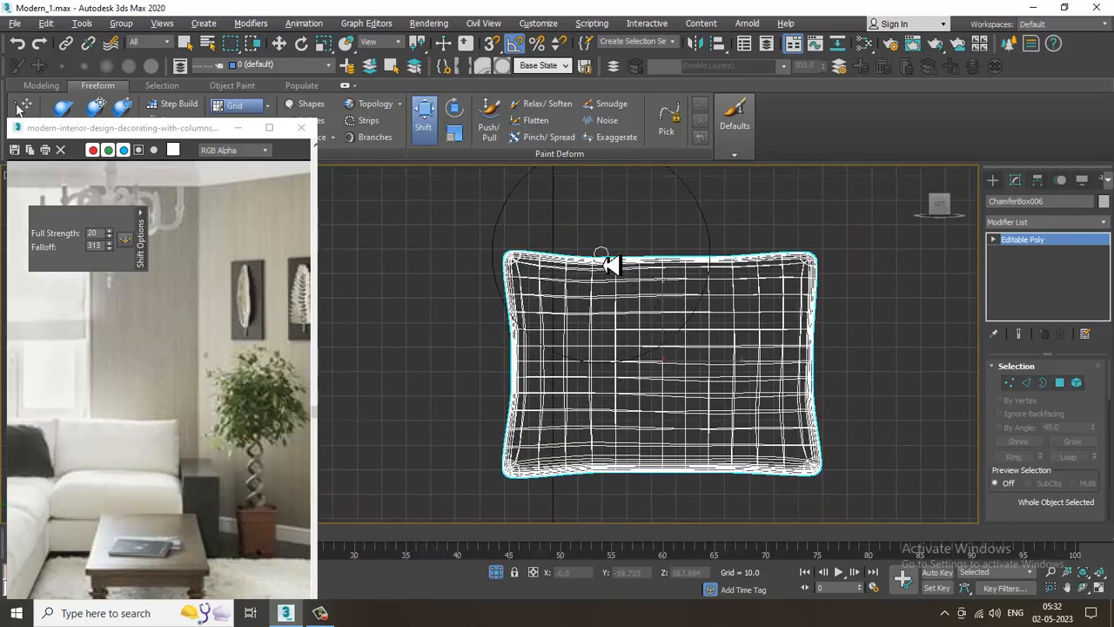
mouse_move(612, 265)
left_mouse_down()
mouse_move(622, 255)
mouse_move(701, 266)
mouse_move(702, 278)
left_mouse_up()
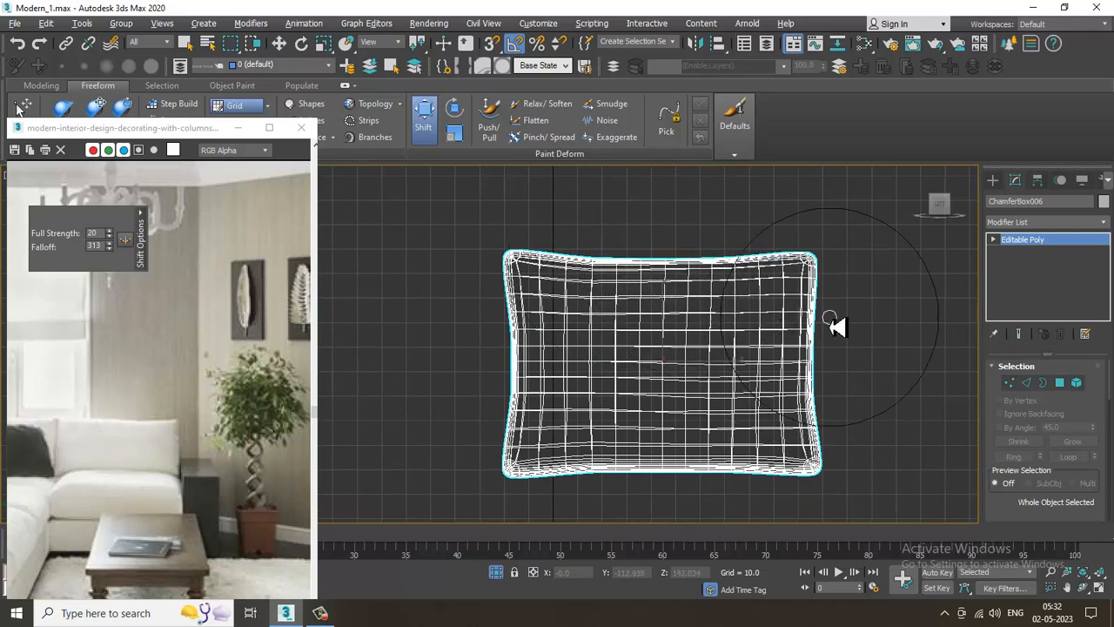
left_click_drag(835, 325, 834, 324)
left_click_drag(828, 403, 825, 405)
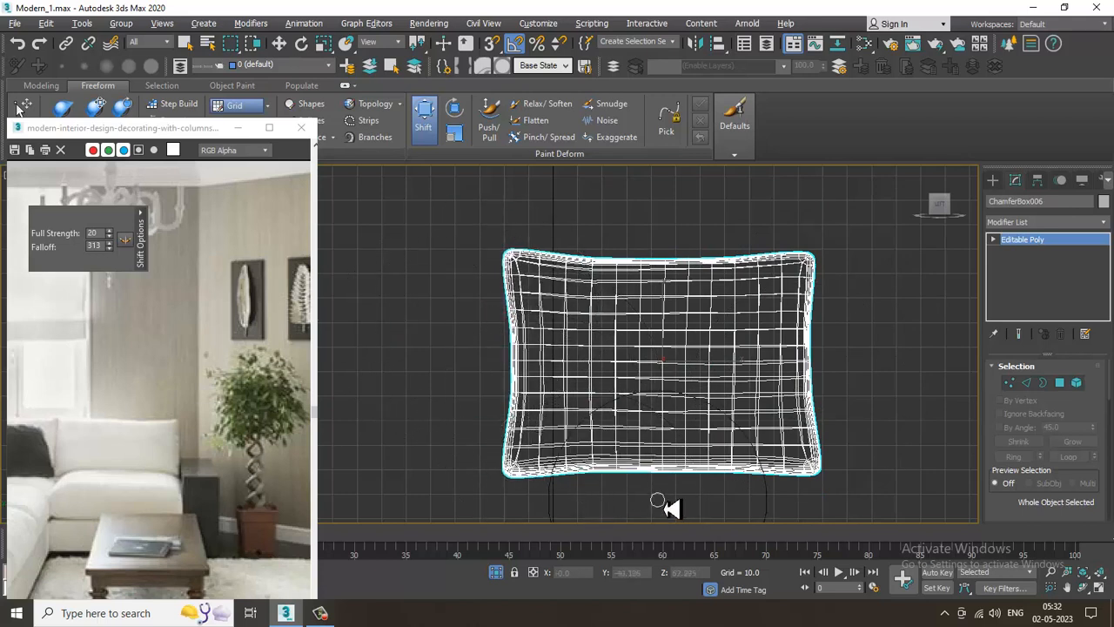
key("w")
Thicken the upright cushion to about 117% along X.
key("alt+w")
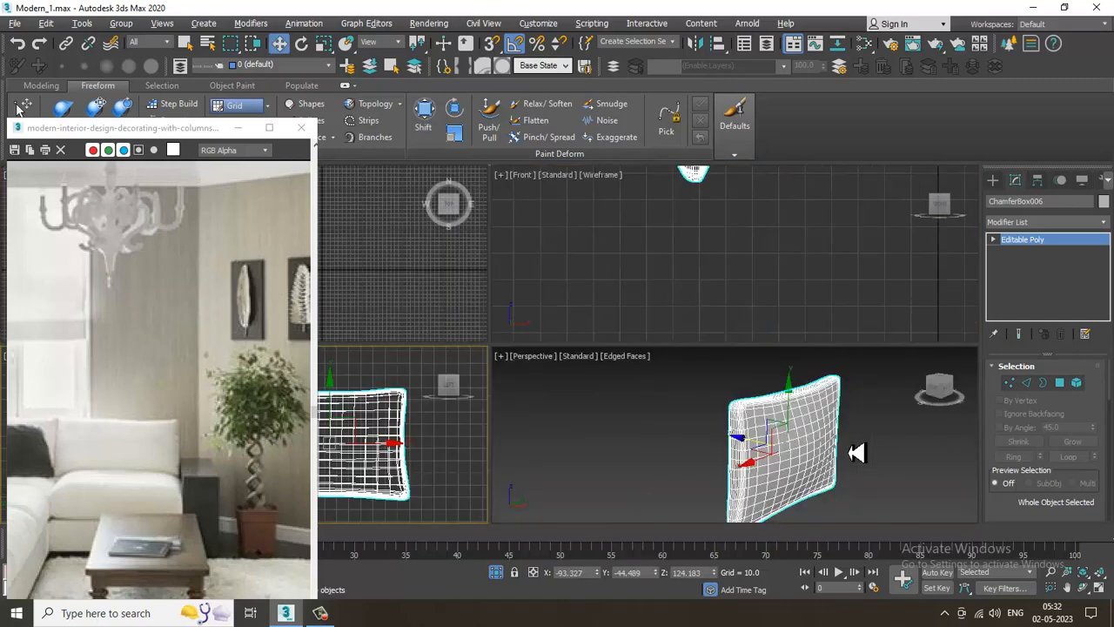
key("alt+w")
middle_click_drag(813, 428, 510, 388, "alt")
key("r")
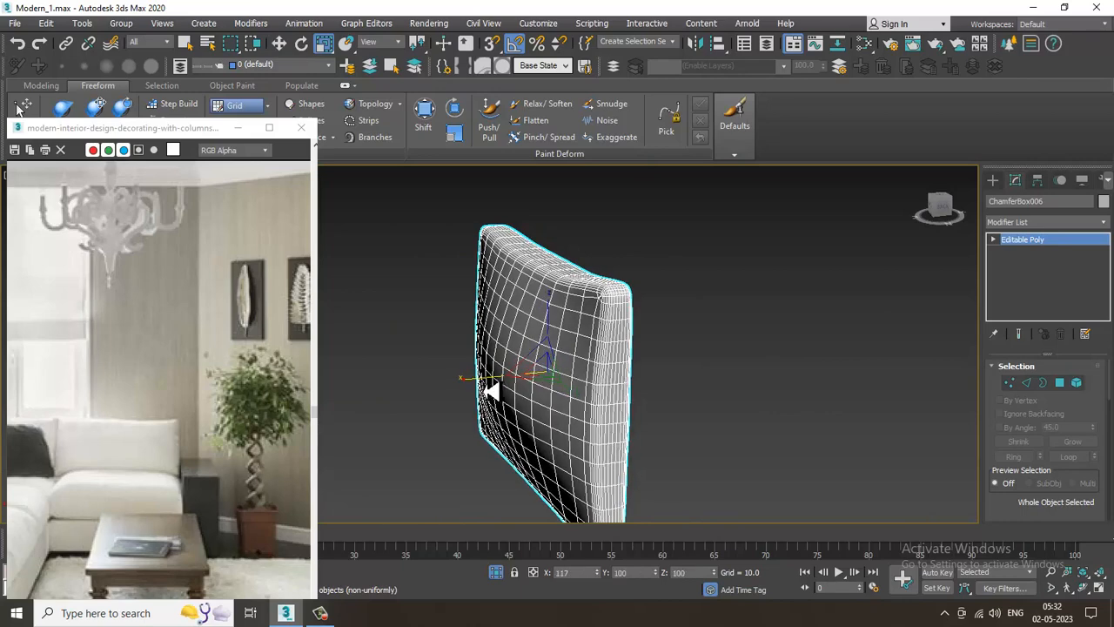
End the isolation of the upright cushion to bring back the sofa and the room.
right_click(828, 282)
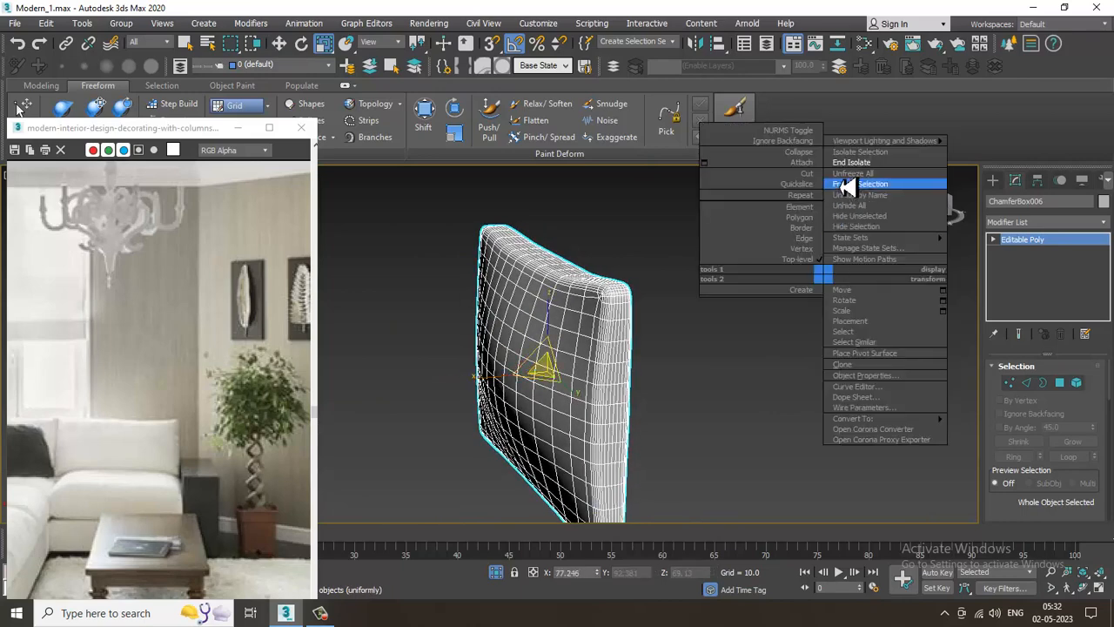
left_click(847, 162)
scroll(635, 281, "down", 2)
middle_click_drag(635, 281, 707, 335, "alt")
scroll(621, 306, "up", 2)
key("w")
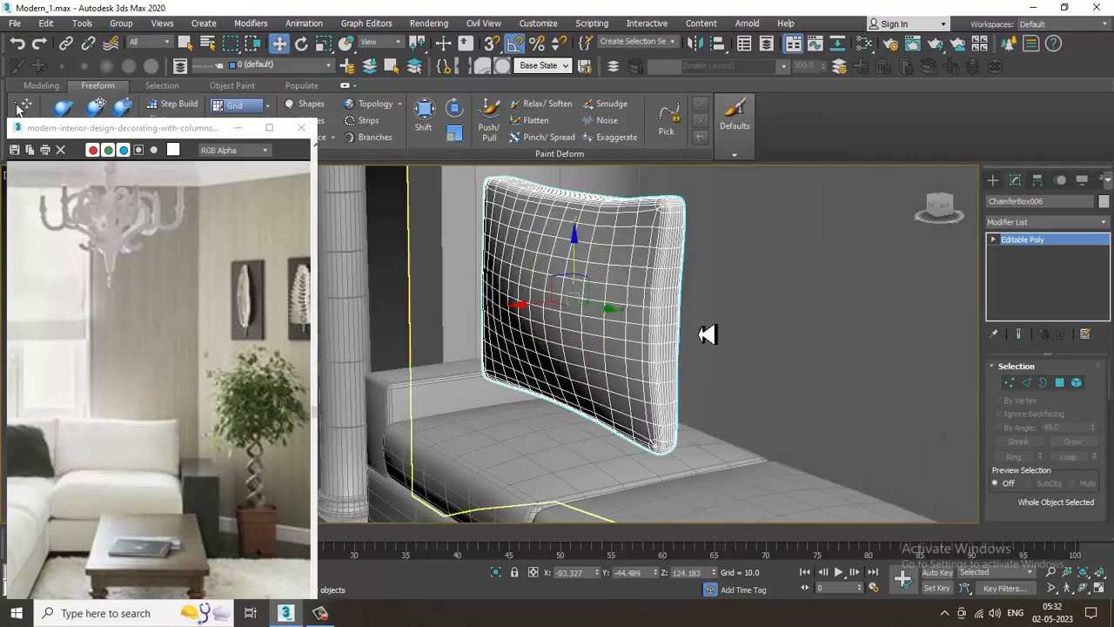
Apply an FFD(box) modifier to the upright cushion and set its lattice to 6x6x6 points.
left_click(1045, 226)
key("f")
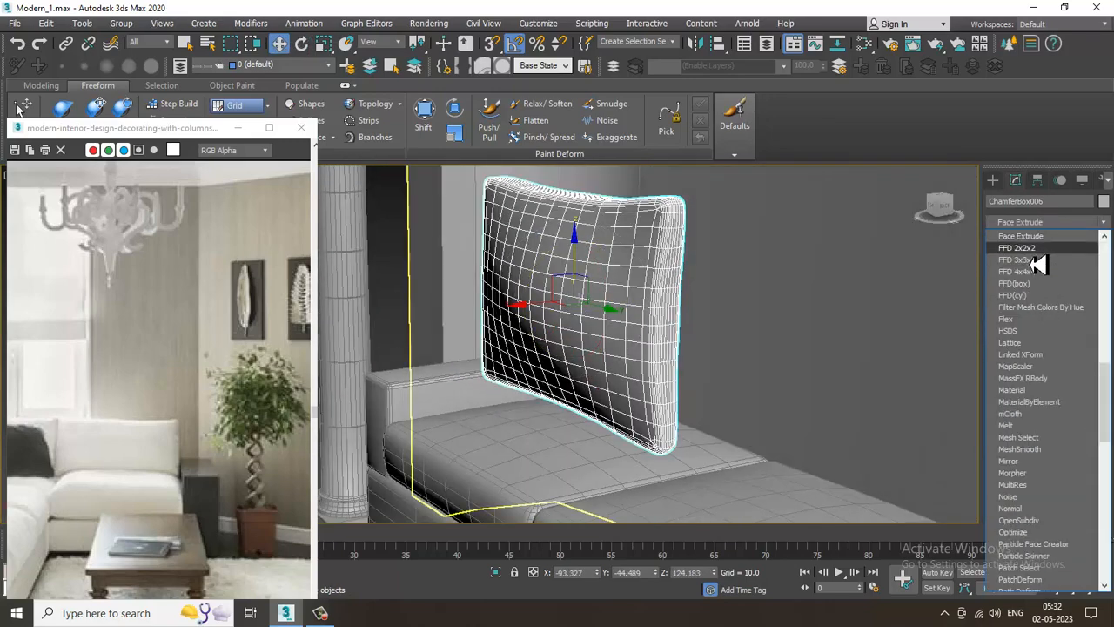
left_click(1034, 283)
scroll(604, 375, "up", 3)
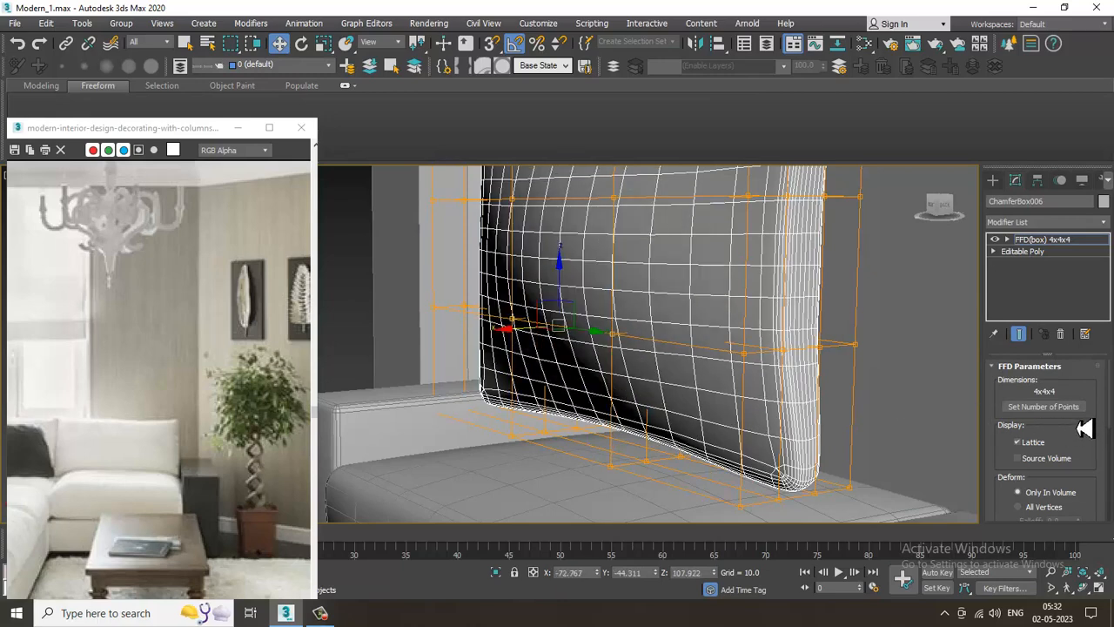
left_click(1054, 406)
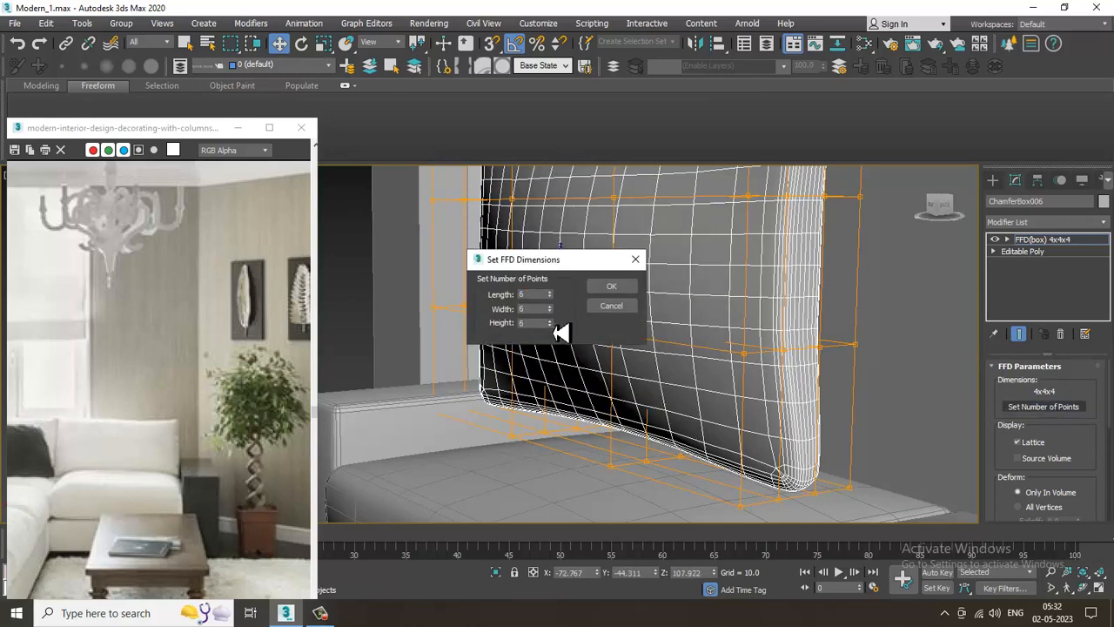
left_click(611, 287)
Pull the FFD lattice's inner control points on the upright cushion's front side slightly outward along X for a fuller bulge.
middle_click_drag(634, 293, 532, 275, "alt")
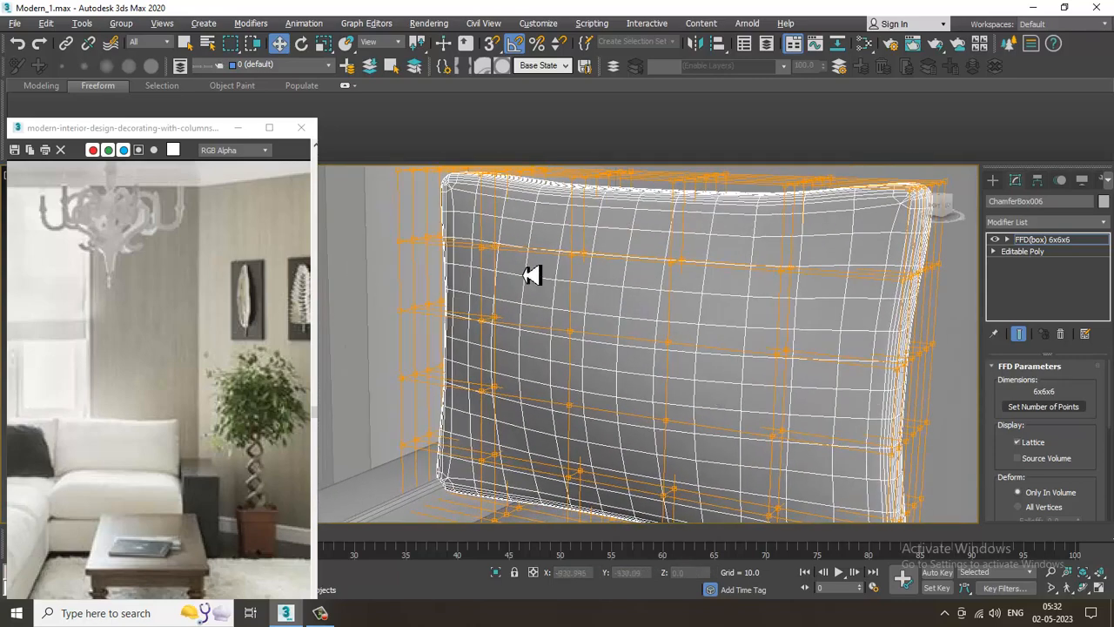
left_click(489, 260)
key("alt+w")
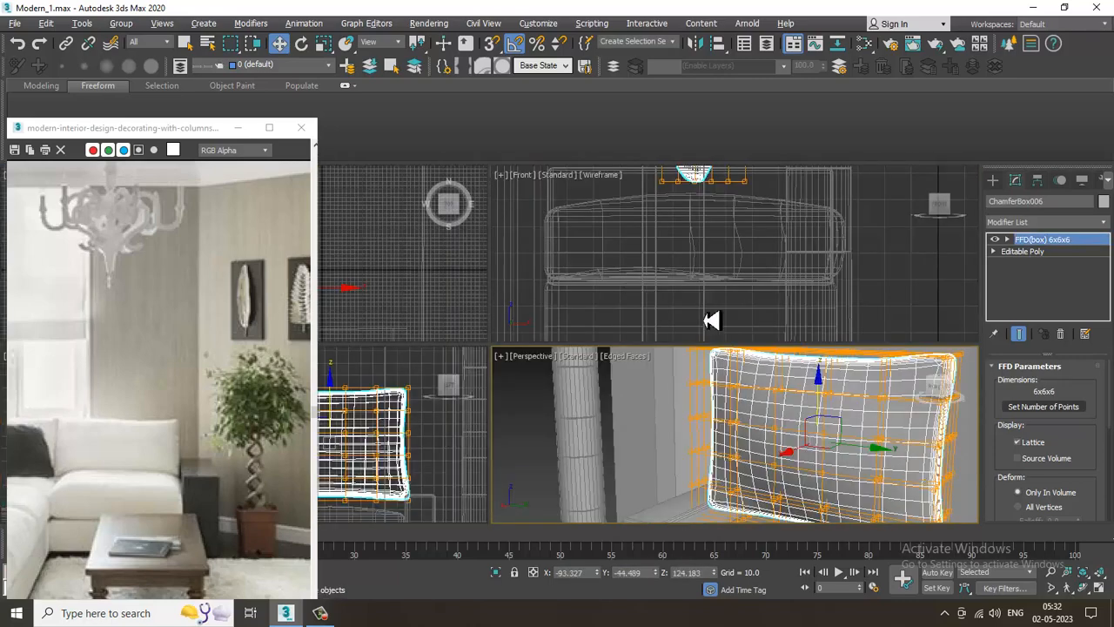
right_click(440, 493)
key("alt+w")
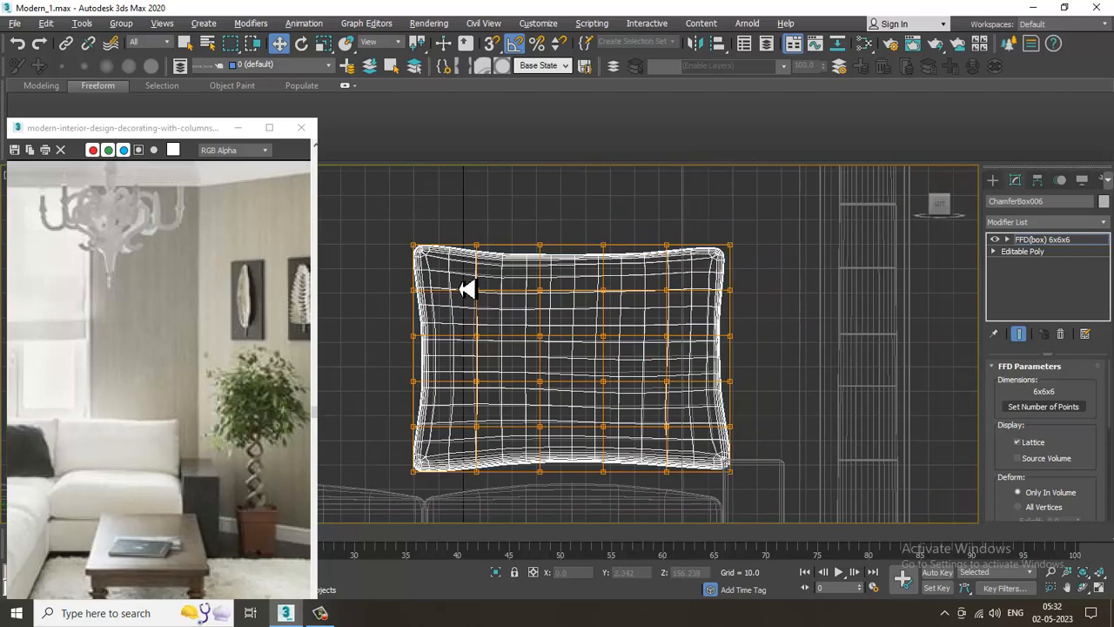
key("alt+w")
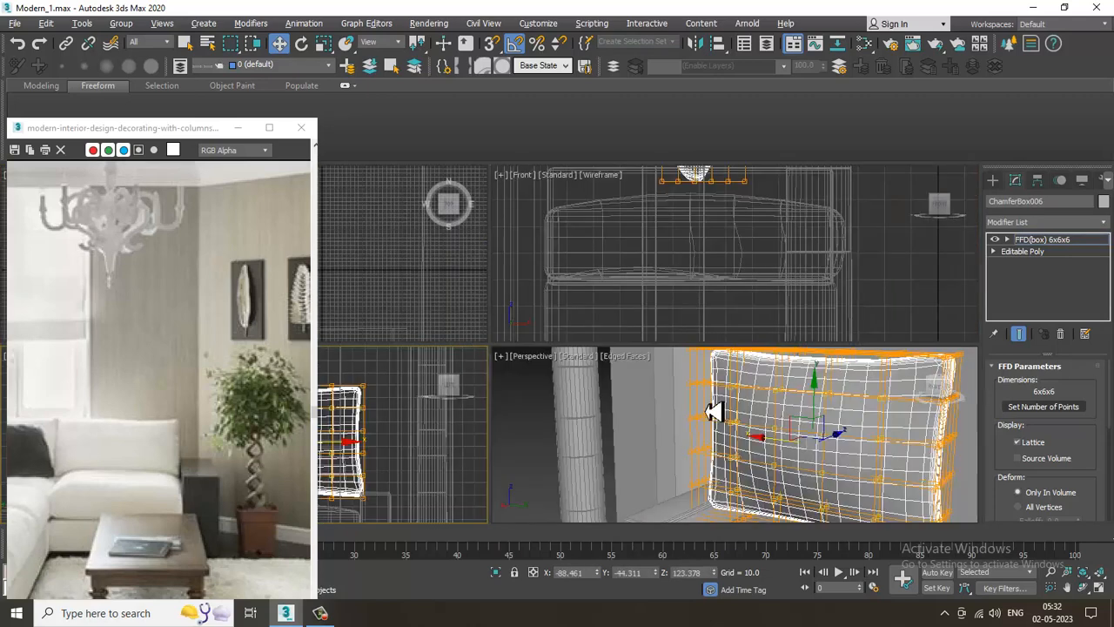
middle_click_drag(744, 256, 697, 273)
key("alt+w")
middle_click_drag(592, 205, 674, 388)
scroll(673, 388, "down", 2)
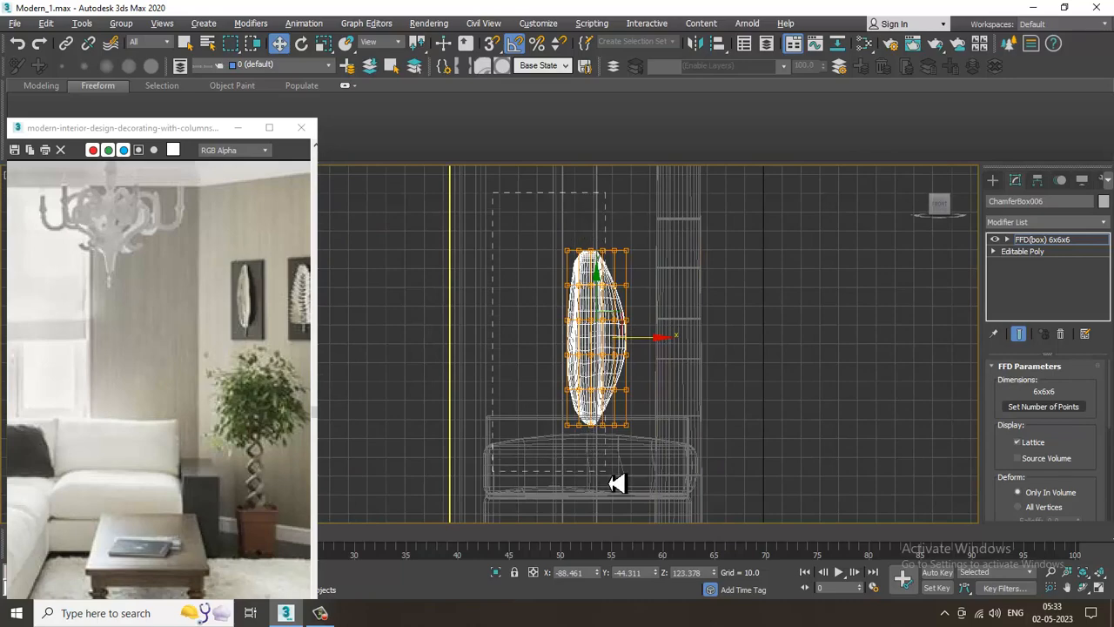
key("alt+w")
middle_click_drag(813, 443, 787, 442, "alt")
key("alt+w")
middle_click_drag(771, 393, 723, 392, "alt")
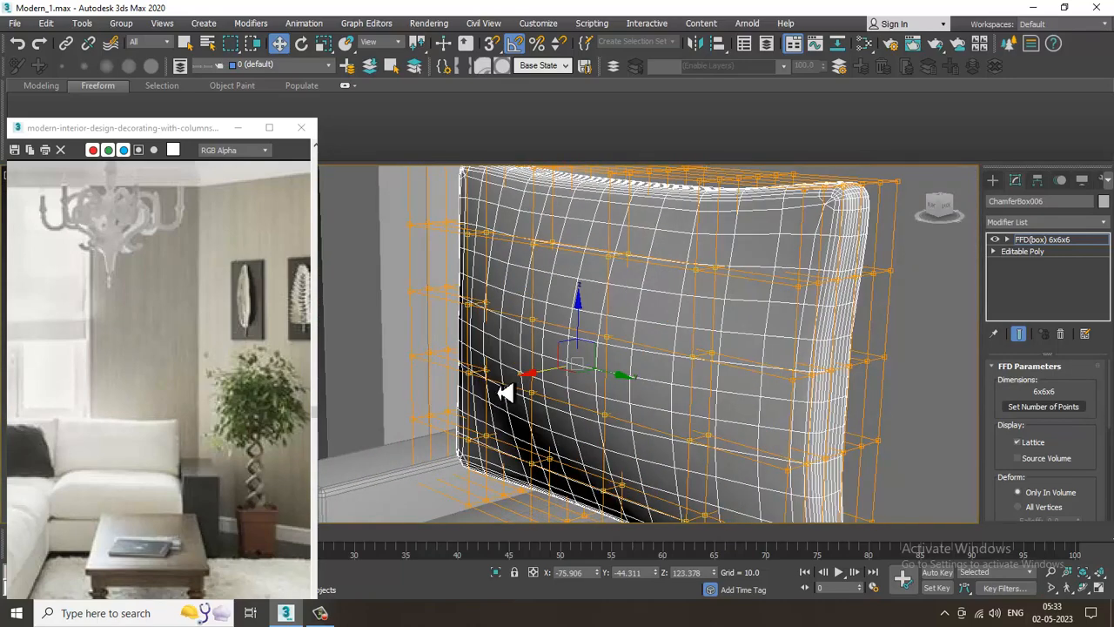
mouse_move(543, 384)
left_mouse_down()
mouse_move(532, 383)
mouse_move(558, 383)
mouse_move(537, 385)
left_mouse_up()
mouse_move(537, 385)
middle_mouse_down("alt")
mouse_move(737, 373)
mouse_move(726, 323)
mouse_move(646, 348)
mouse_move(677, 361)
mouse_move(664, 373)
mouse_move(670, 409)
mouse_move(685, 373)
mouse_move(538, 396)
middle_mouse_up("alt")
left_click_drag(541, 384, 666, 369)
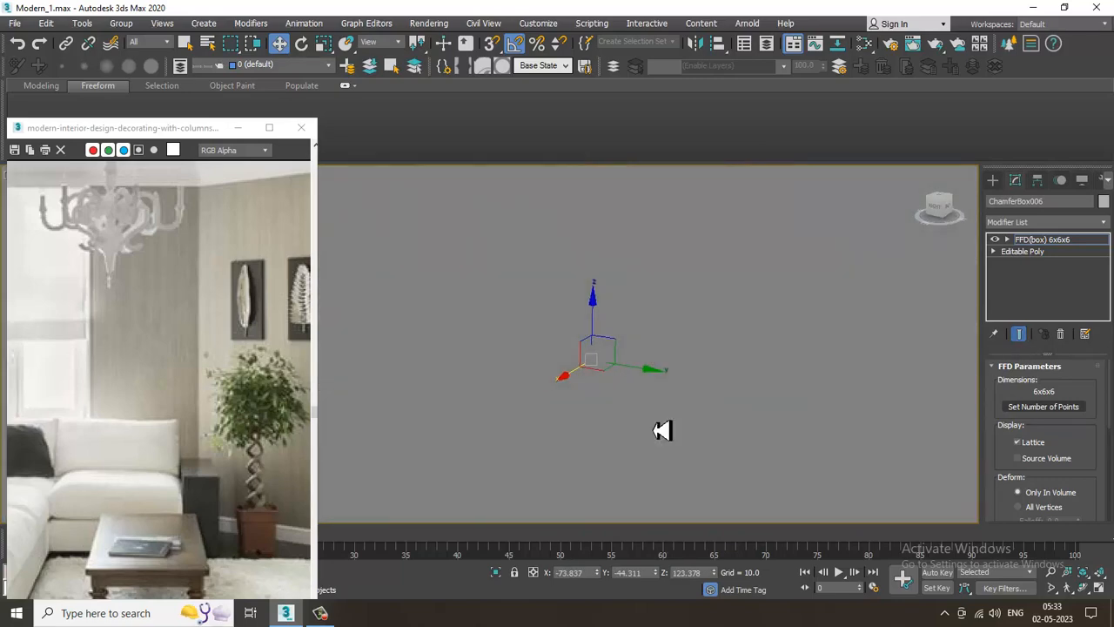
key("ctrl+z")
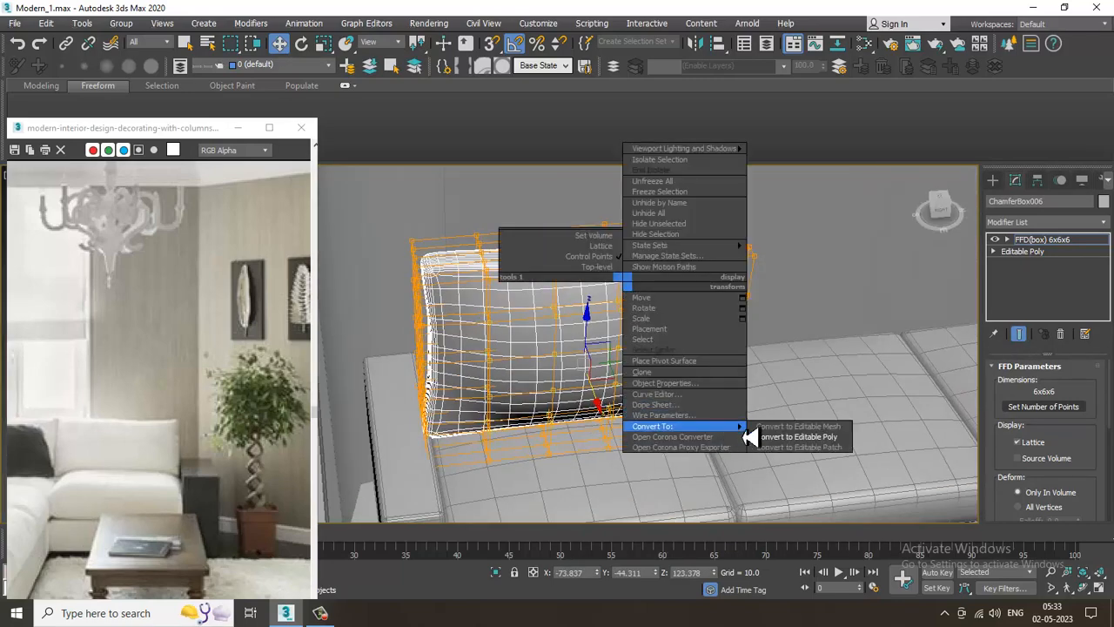
Convert the FFD-deformed upright cushion to an Editable Poly.
left_click(750, 437)
middle_click_drag(809, 447, 705, 372, "alt")
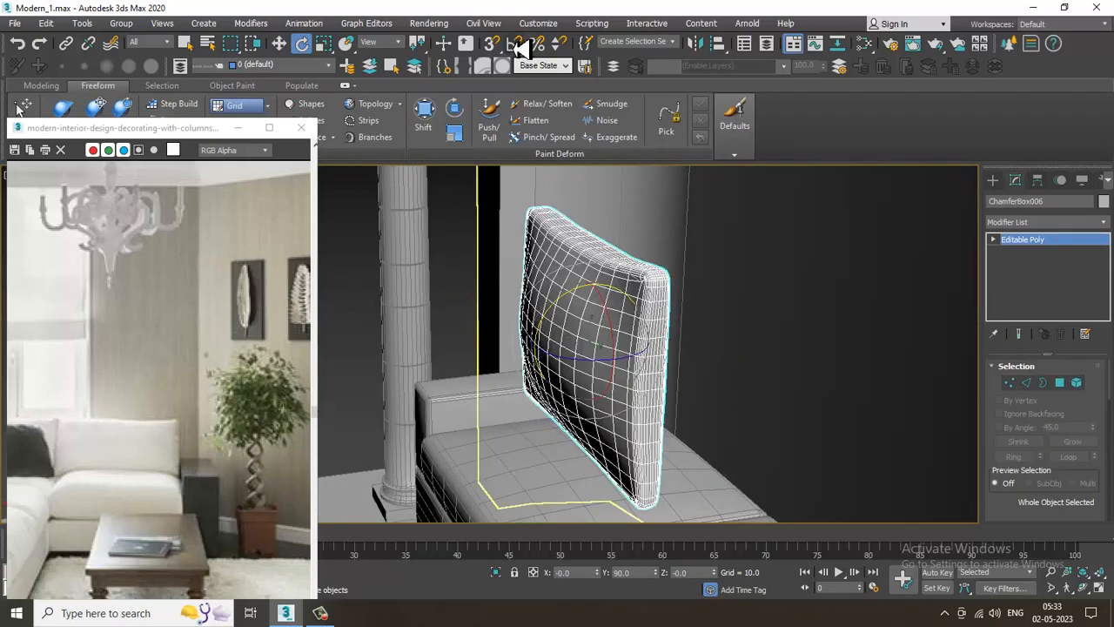
Try tilting the upright cushion backward and moving it toward the wall behind the sofa.
left_click_drag(540, 326, 595, 323)
key("w")
scroll(596, 323, "down", 3)
middle_click_drag(595, 323, 636, 387, "alt")
scroll(67, 488, "down", 2)
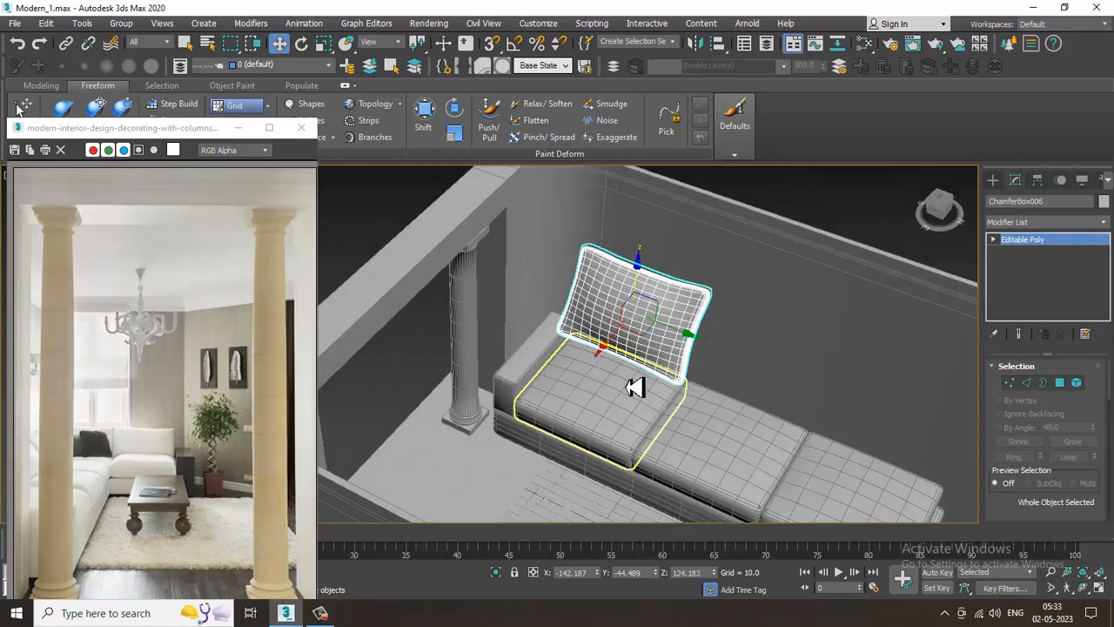
key("ctrl+z")
Scale the upright cushion down along Z to reduce its height.
middle_click_drag(620, 337, 620, 294, "alt")
scroll(616, 300, "up", 3)
key("e")
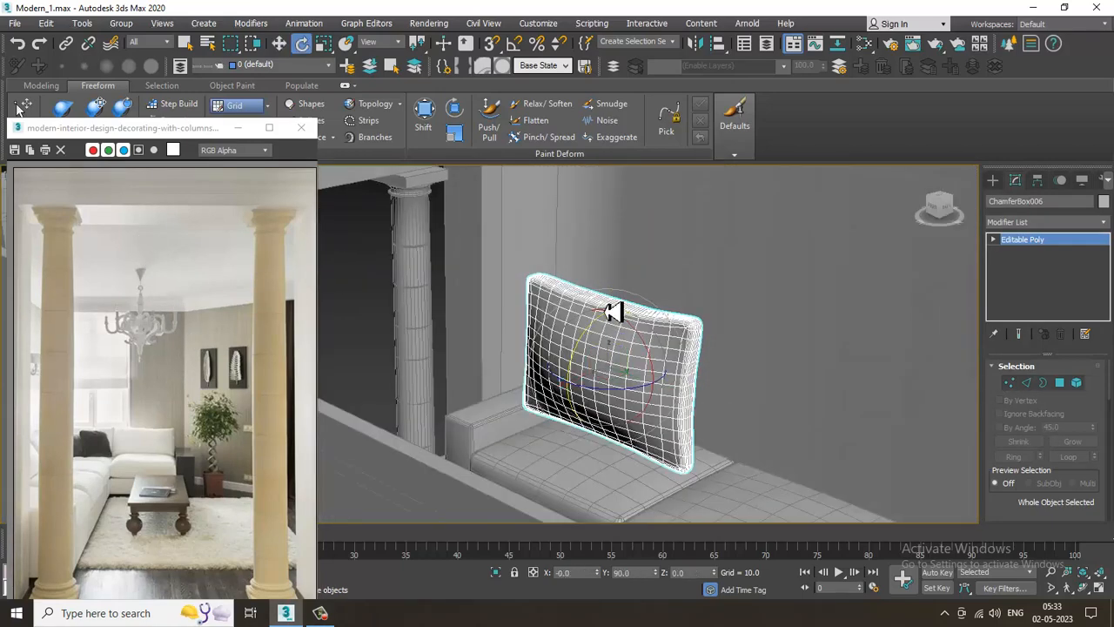
key("r")
left_click_drag(622, 312, 622, 324)
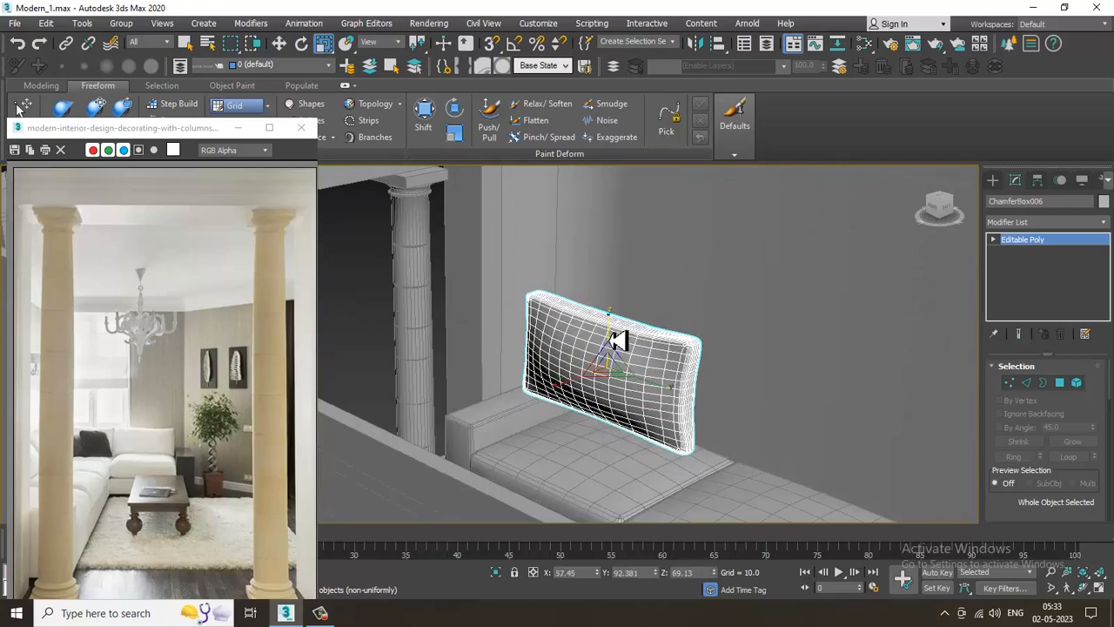
Lower the upright cushion 29.3 units along Z onto the first seat cushion.
middle_click_drag(622, 325, 748, 296, "alt")
scroll(719, 293, "down", 1)
scroll(699, 321, "down", 2)
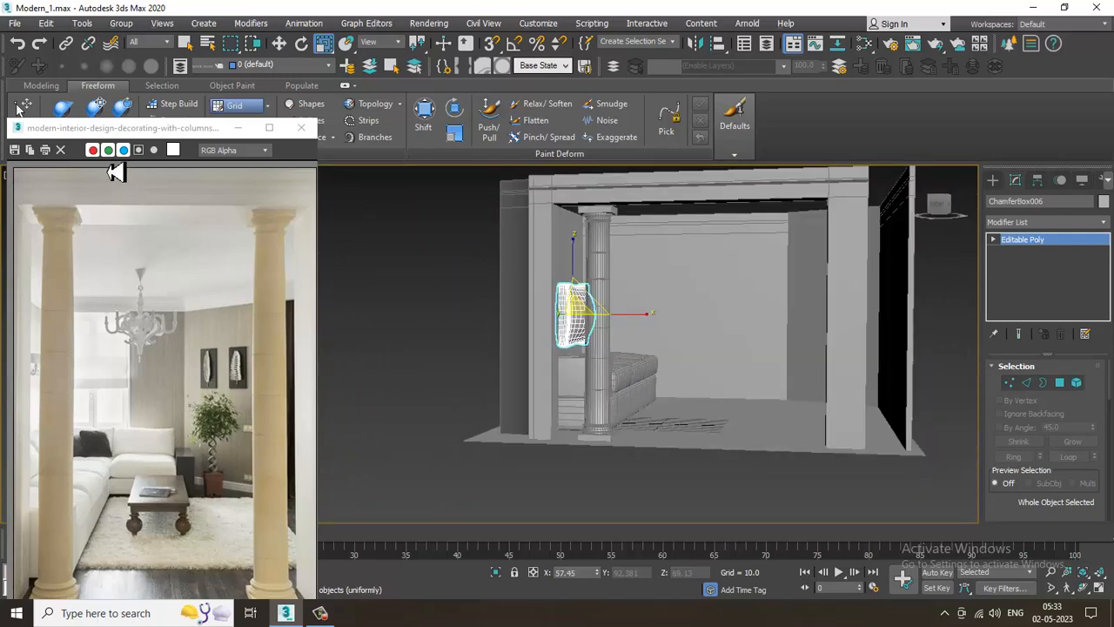
left_click_drag(97, 128, 214, 116)
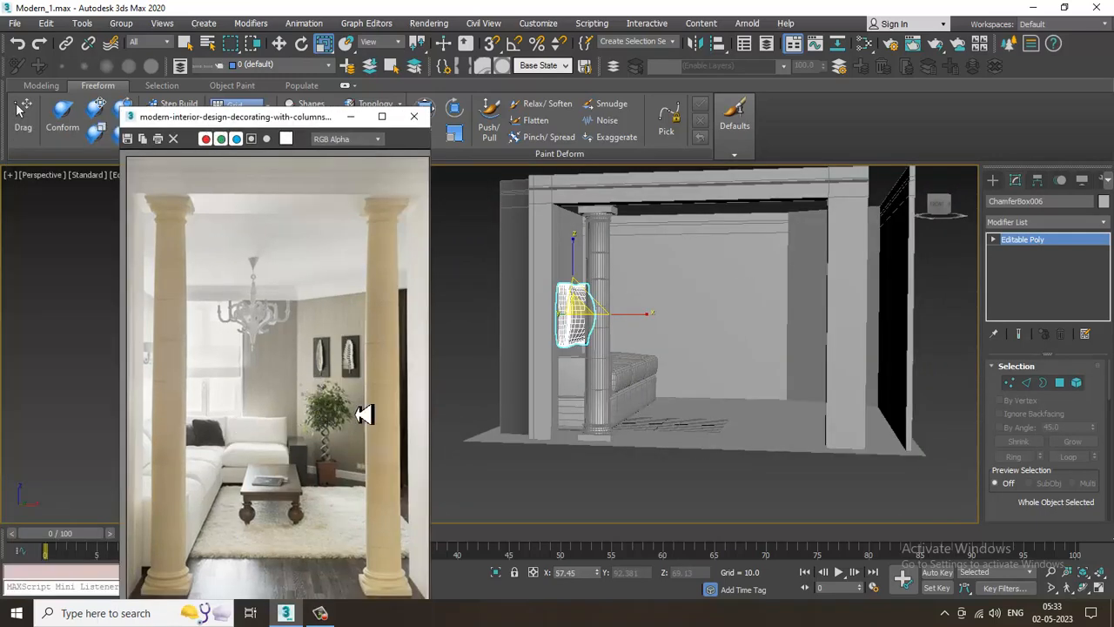
left_click_drag(294, 123, 160, 119)
scroll(739, 343, "up", 2)
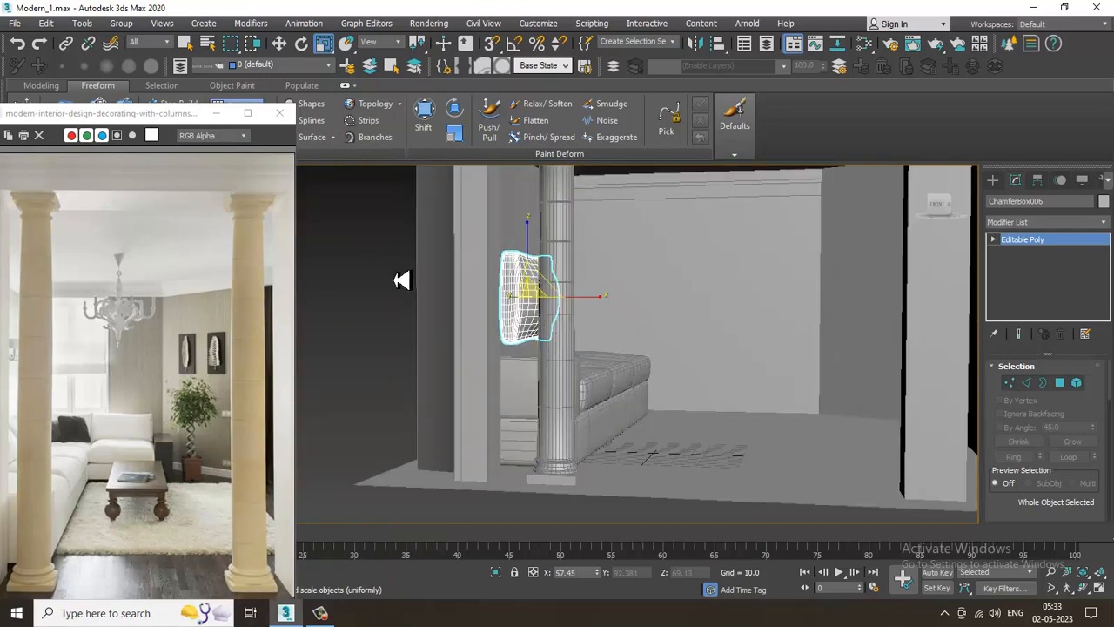
key("w")
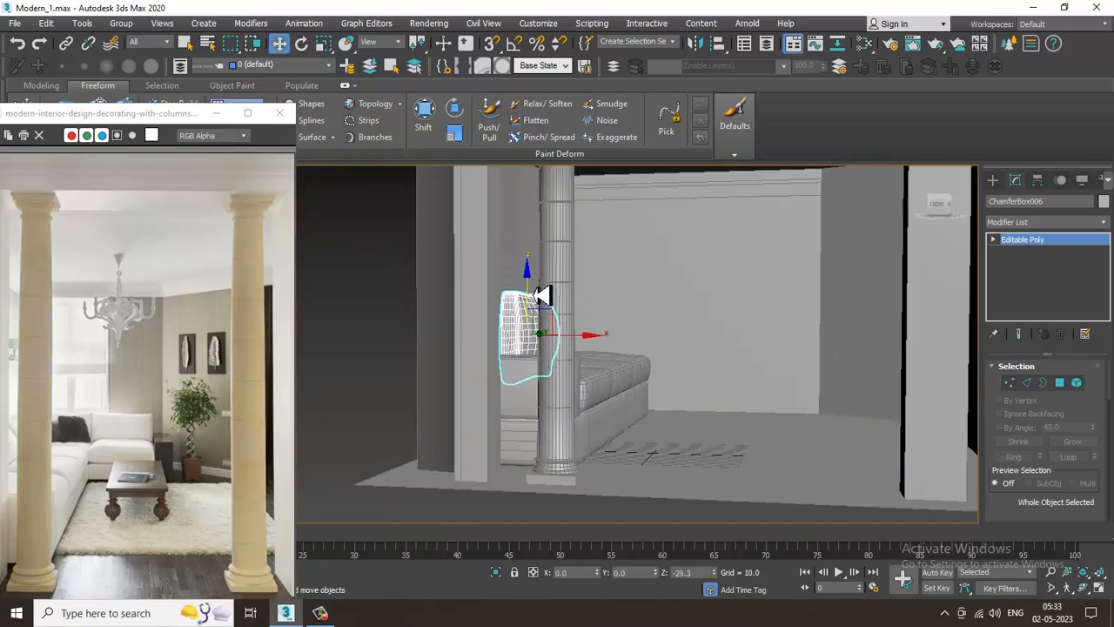
Tilt the upright cushion backward and move it to the rear of the seat at X -147.363, Y -45.707.
key("e")
scroll(546, 326, "up", 2)
middle_click_drag(547, 331, 556, 352, "alt")
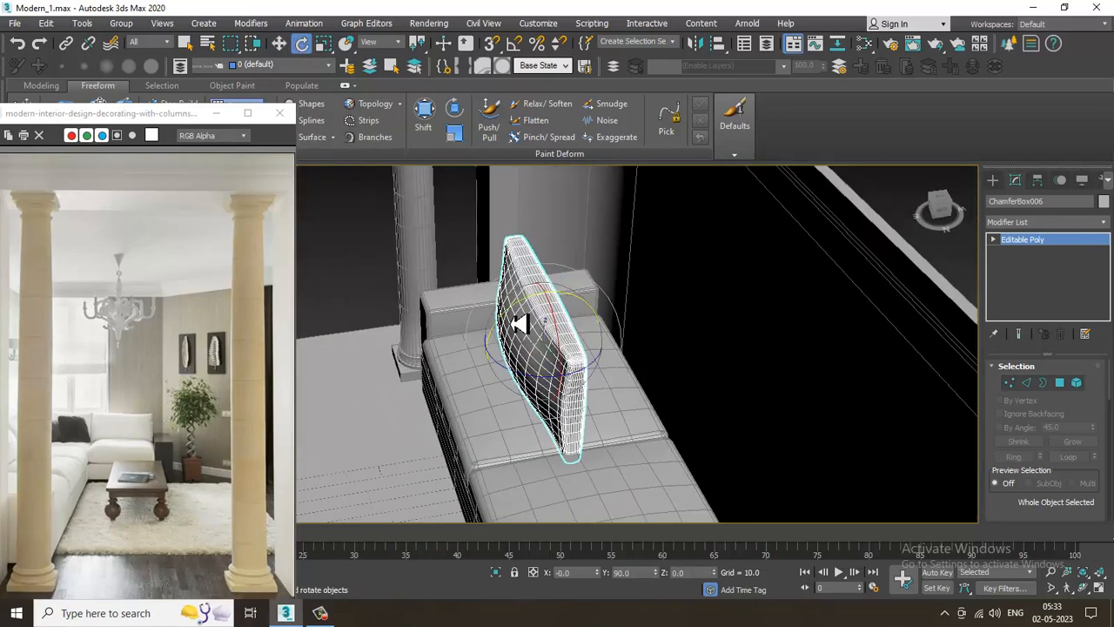
left_click_drag(521, 324, 562, 343)
key("w")
middle_click_drag(563, 343, 520, 349, "alt")
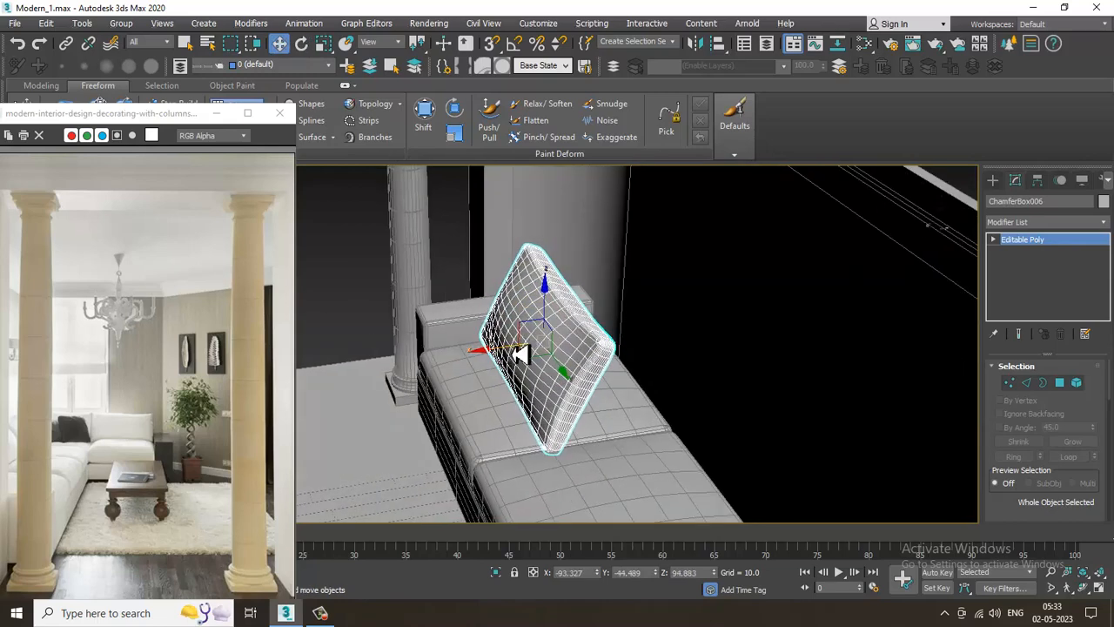
left_click_drag(520, 353, 587, 376)
middle_click_drag(587, 376, 609, 383, "alt")
left_click_drag(601, 341, 598, 341)
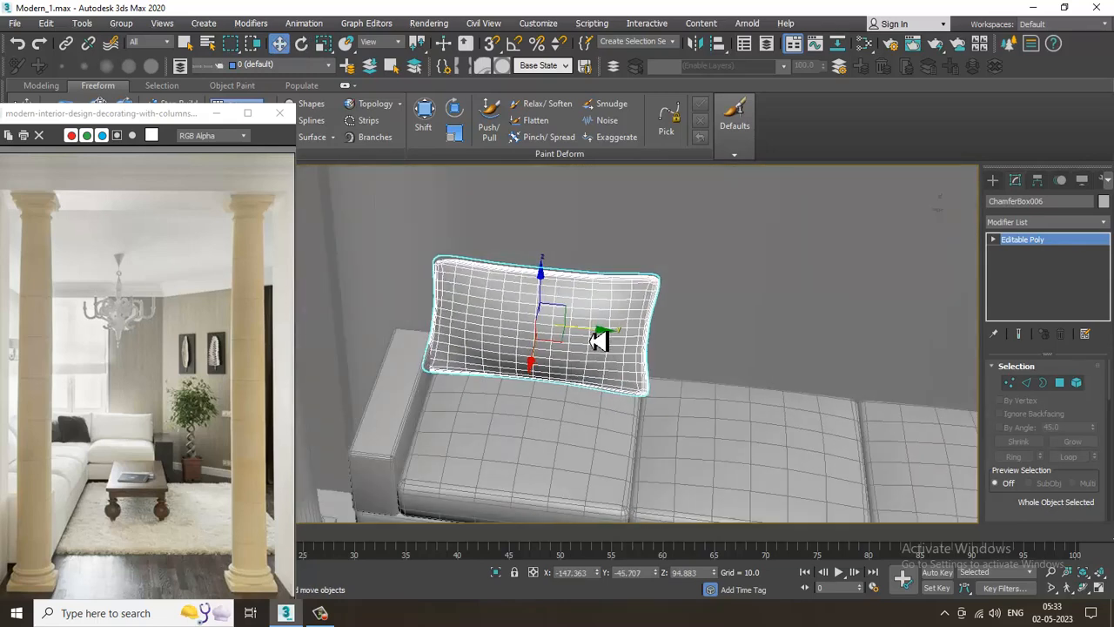
Make two copies of the tilted back cushion along Y, one behind each of the other two seat cushions.
mouse_move(666, 349)
left_mouse_down("shift")
mouse_move(835, 365)
mouse_move(813, 361)
left_mouse_up("shift")
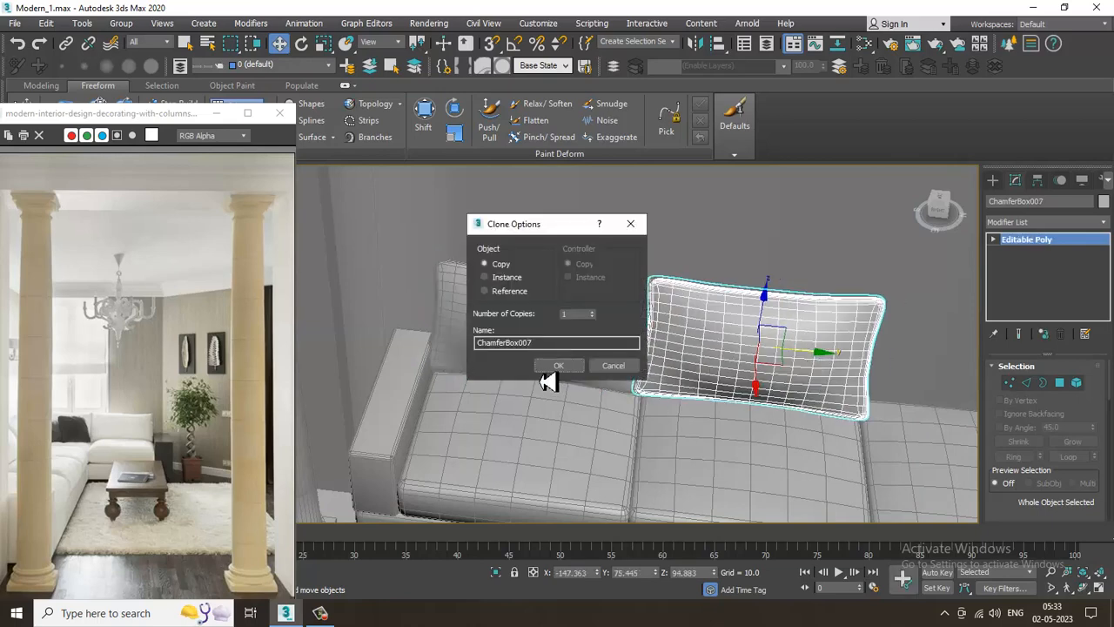
left_click(561, 367)
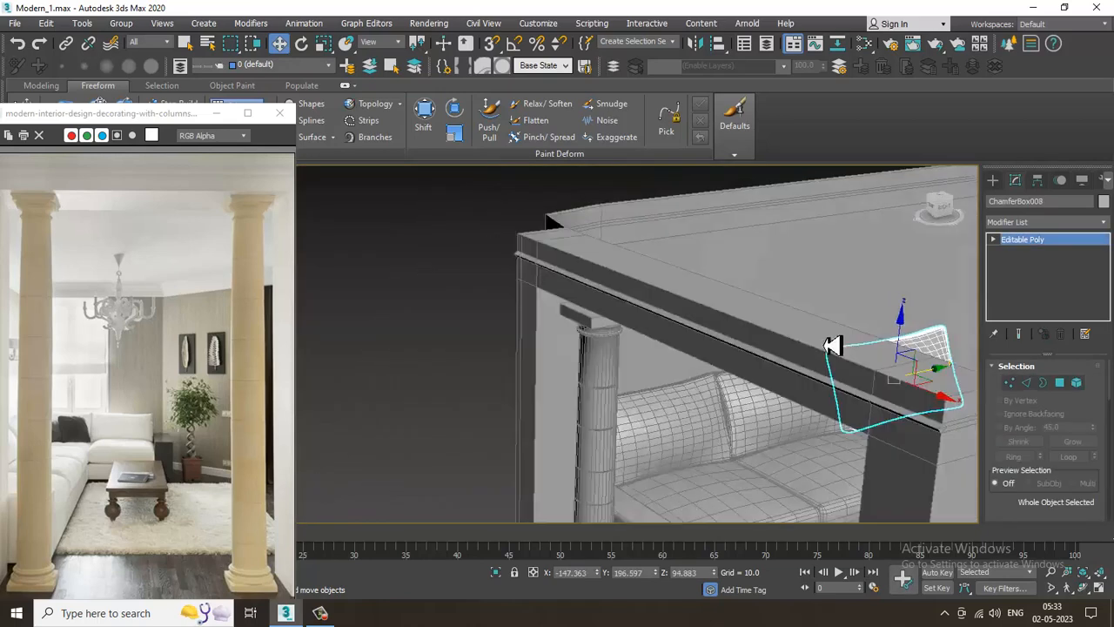
Select the back cushions, seat cushions, armrest and base together and lower the whole sofa toward the floor.
scroll(833, 349, "down", 6)
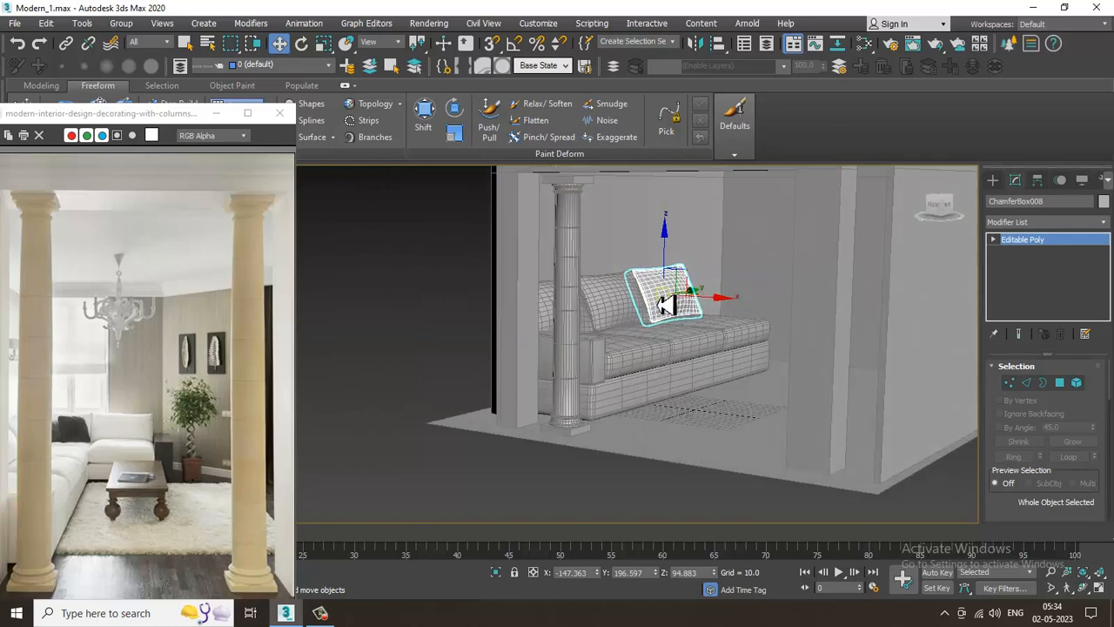
left_click(607, 314, "ctrl")
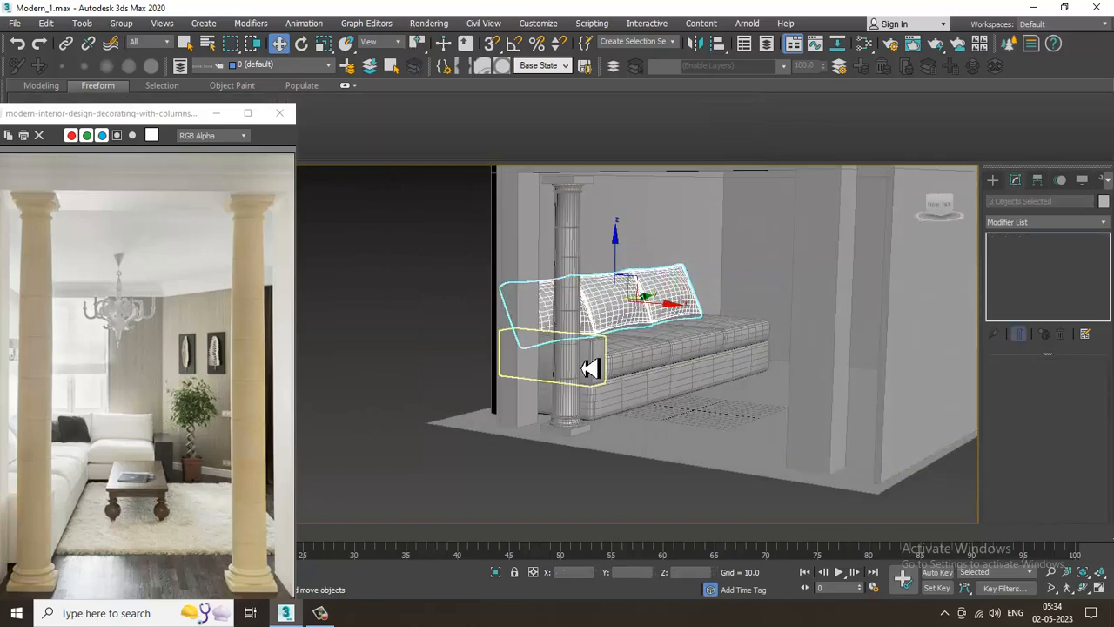
left_click_drag(95, 113, 145, 95)
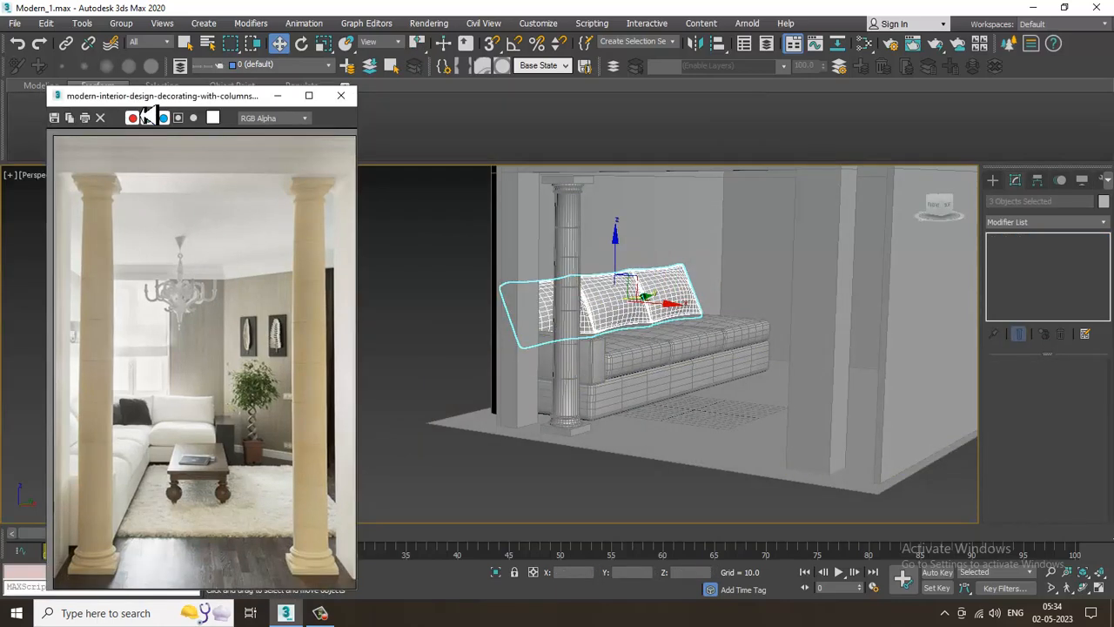
left_click(601, 367, "ctrl")
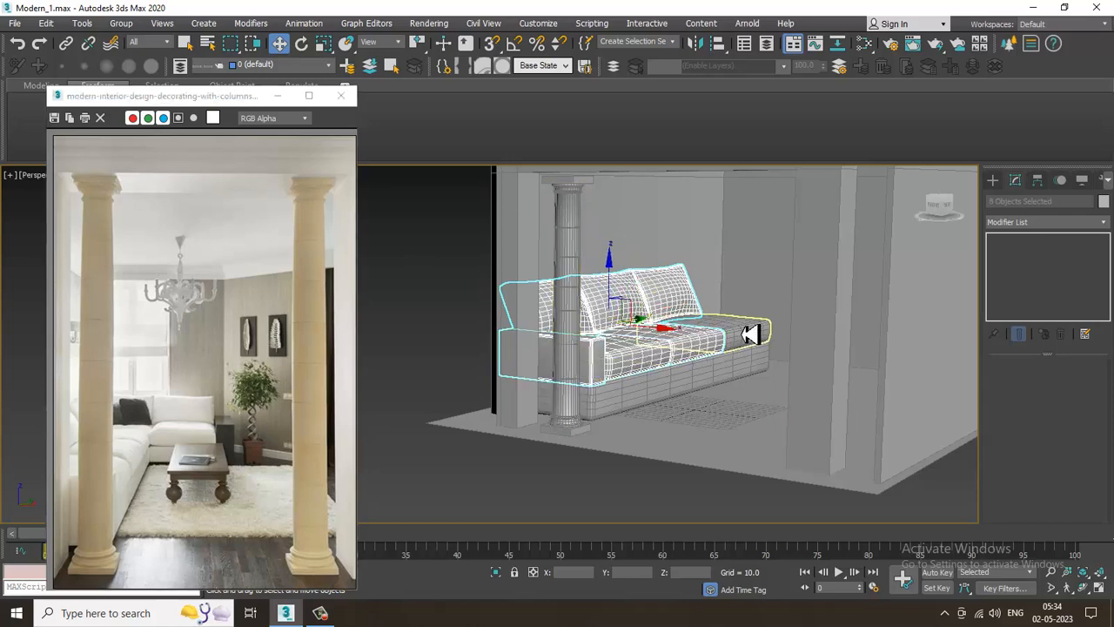
left_click(751, 335, "ctrl")
left_click(712, 378, "ctrl")
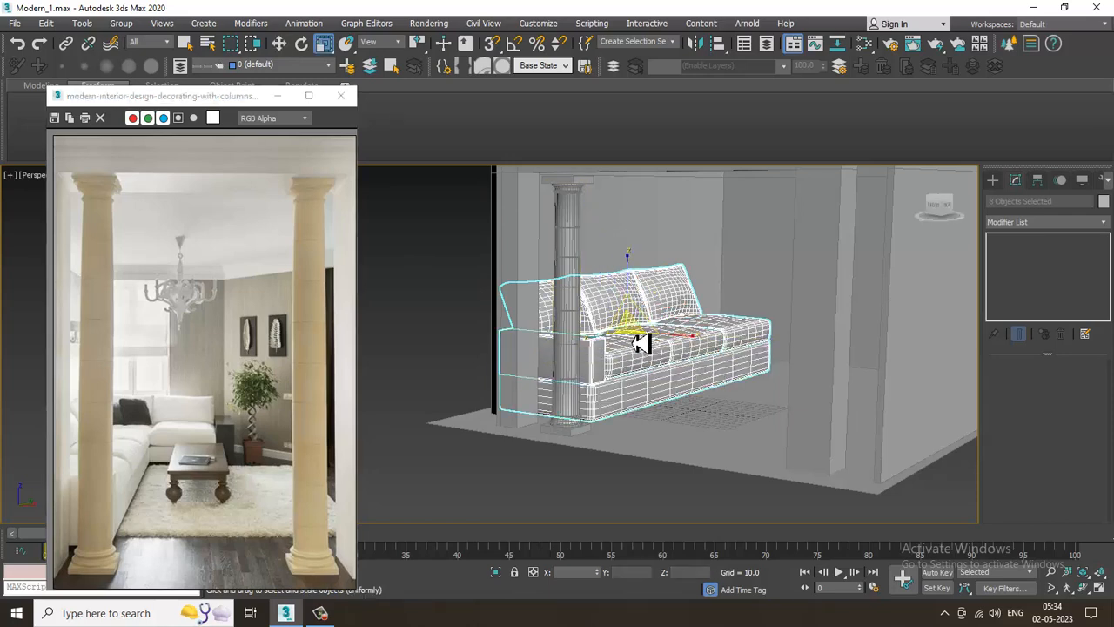
scroll(639, 340, "up", 2)
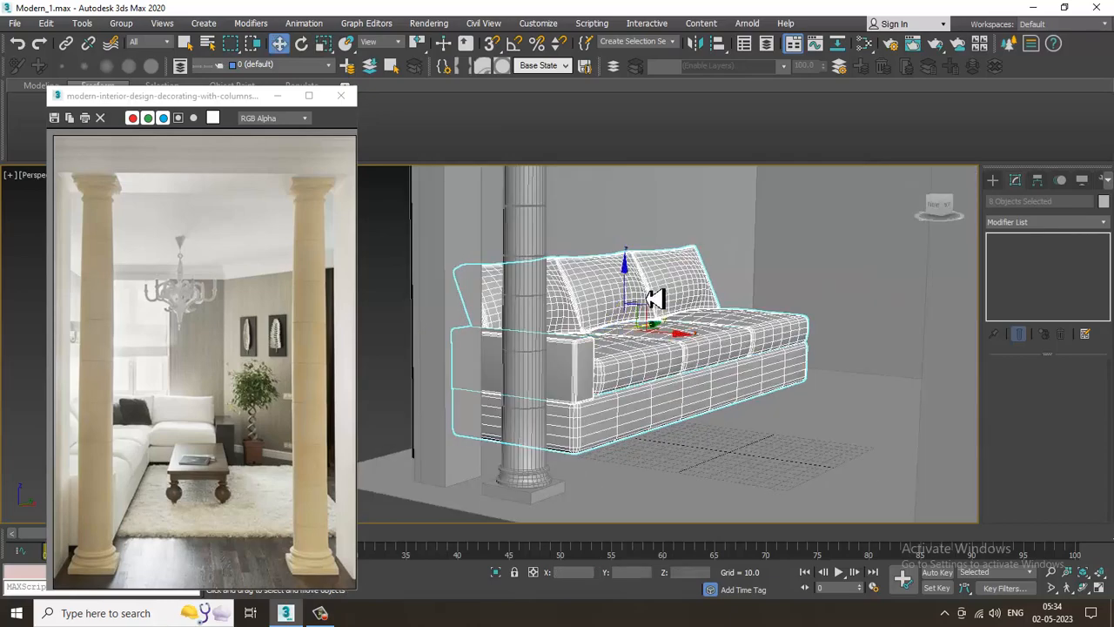
left_click_drag(636, 297, 659, 323)
Shift the whole sofa slightly along Y and deselect it.
middle_click_drag(659, 324, 677, 374, "alt")
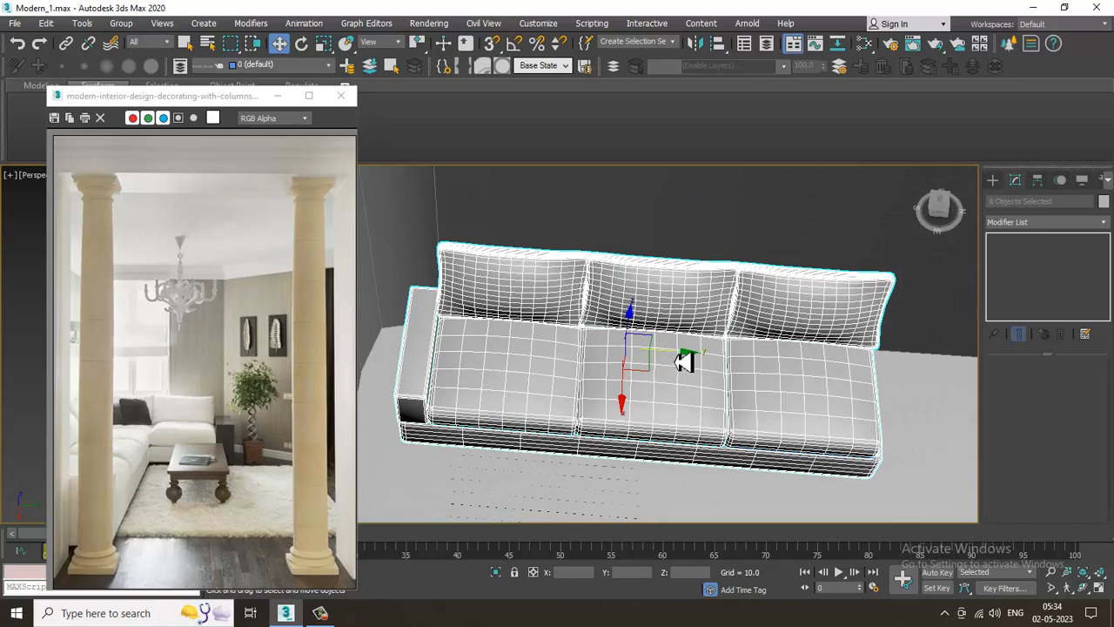
left_click_drag(684, 360, 664, 361)
scroll(673, 357, "down", 2)
middle_click_drag(684, 356, 786, 277, "alt")
left_click(426, 310)
Copy the sofa's base box along Y, placing the copy at Y 168.486 so it extends beyond the sofa's open end.
scroll(609, 339, "up", 2)
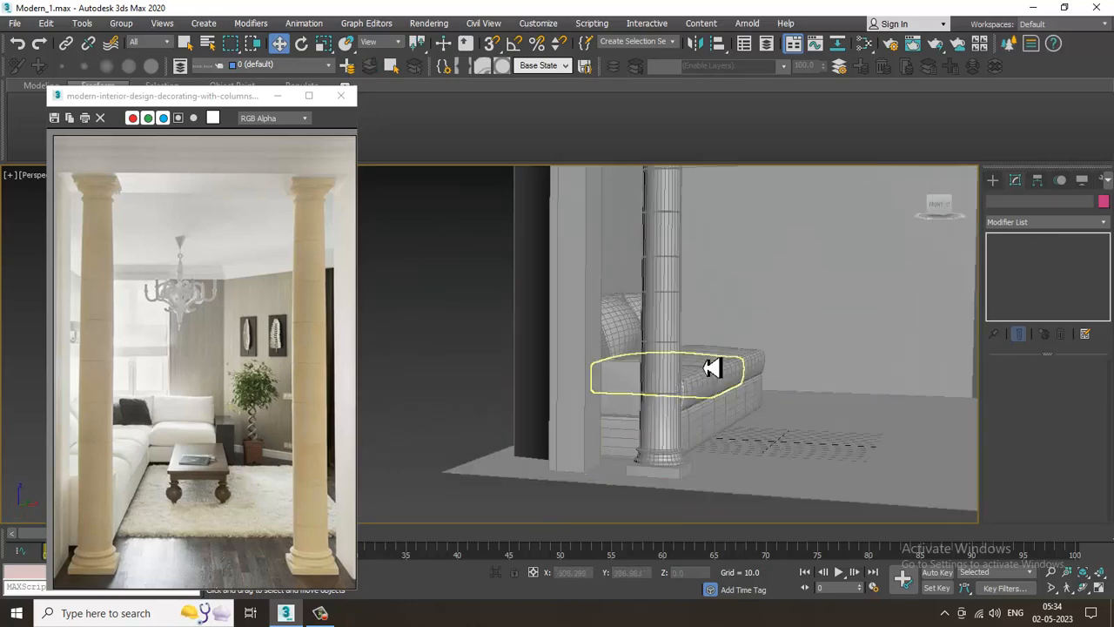
scroll(681, 367, "down", 3)
middle_click_drag(712, 368, 628, 373)
scroll(684, 359, "up", 2)
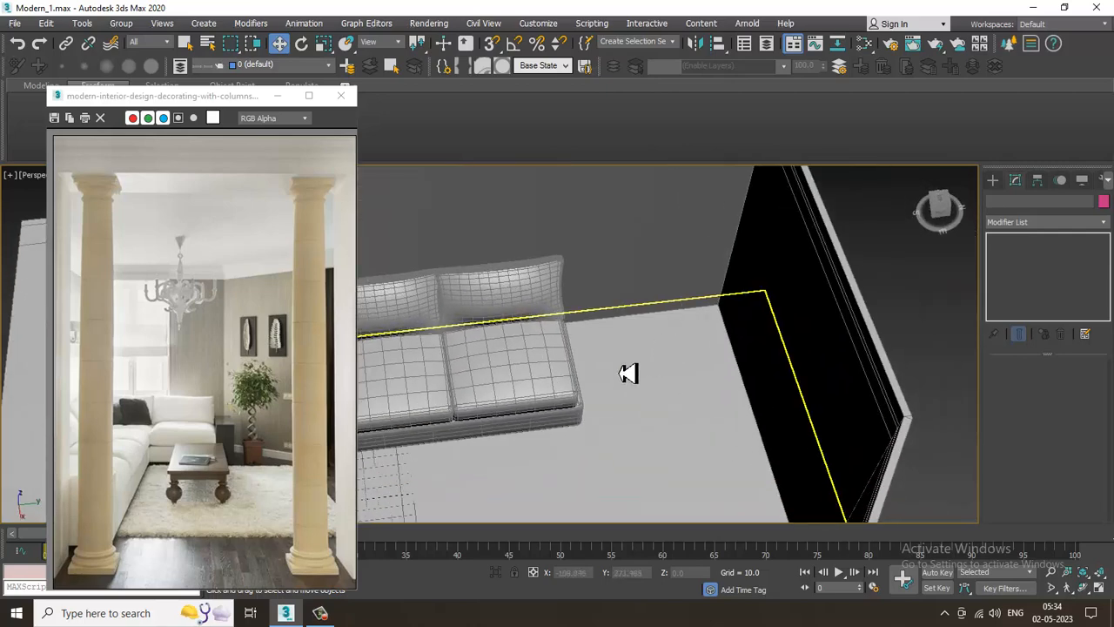
left_click(569, 427)
middle_click_drag(618, 421, 756, 365, "alt")
scroll(593, 372, "down", 2)
scroll(593, 373, "up", 2)
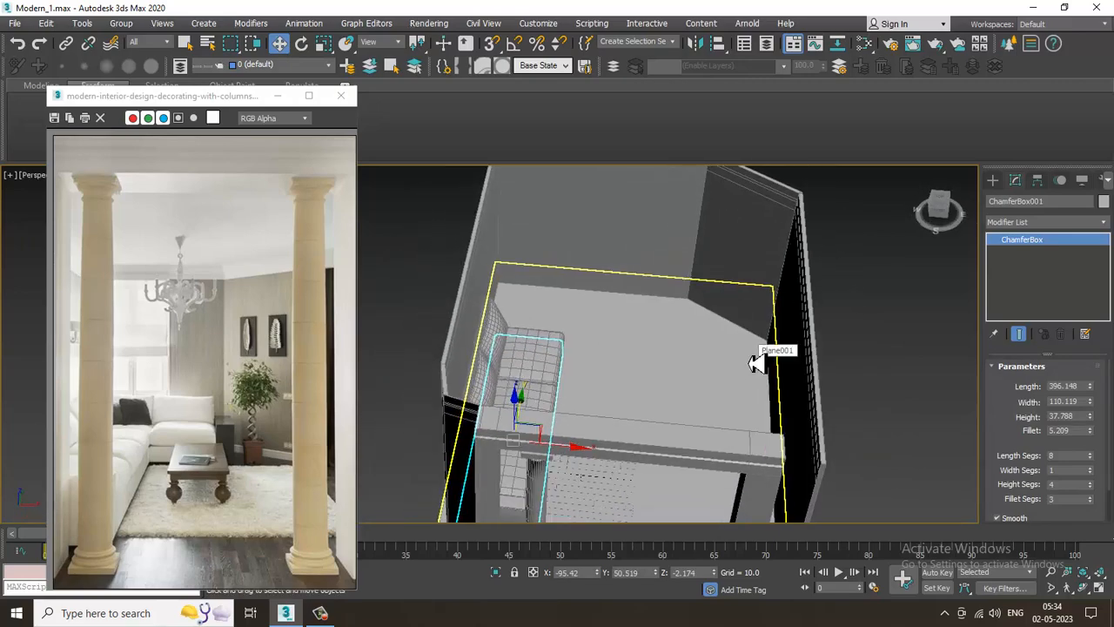
mouse_move(671, 400)
middle_mouse_down("alt")
mouse_move(644, 343)
mouse_move(809, 308)
mouse_move(716, 397)
mouse_move(634, 386)
middle_mouse_up("alt")
scroll(609, 366, "up", 3)
left_click_drag(635, 386, 775, 376, "shift")
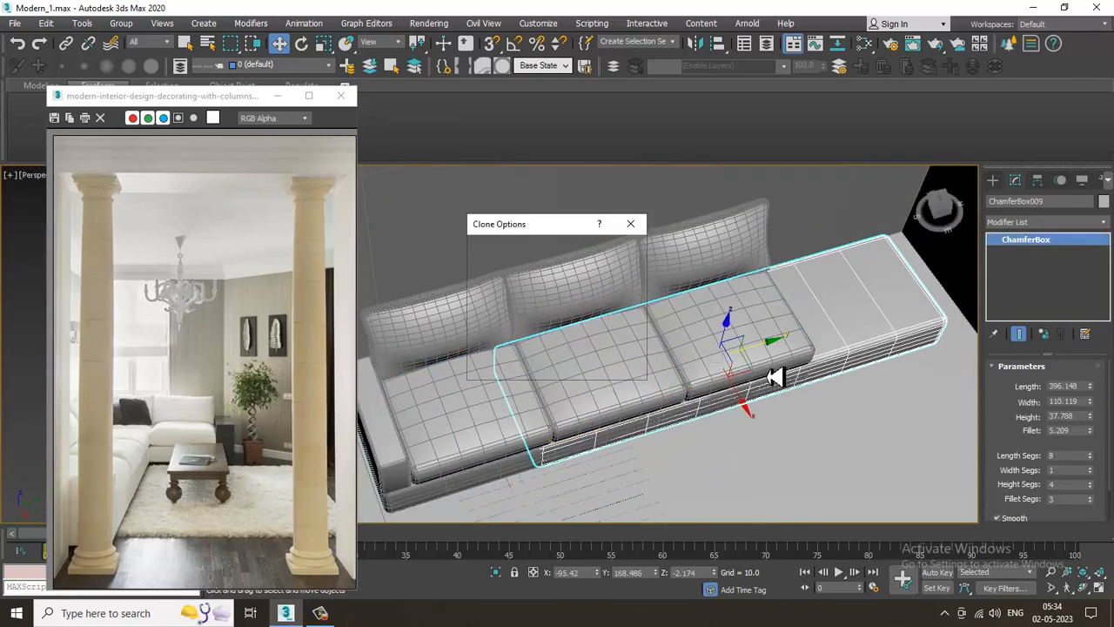
left_click(571, 366)
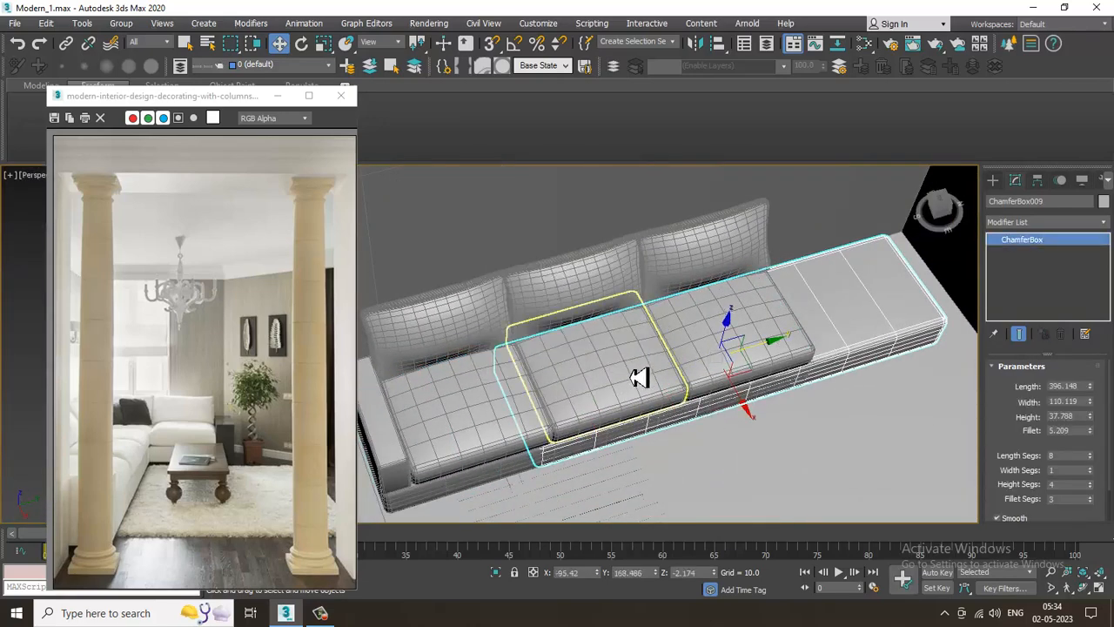
Turn on angle snapping.
left_click(515, 44)
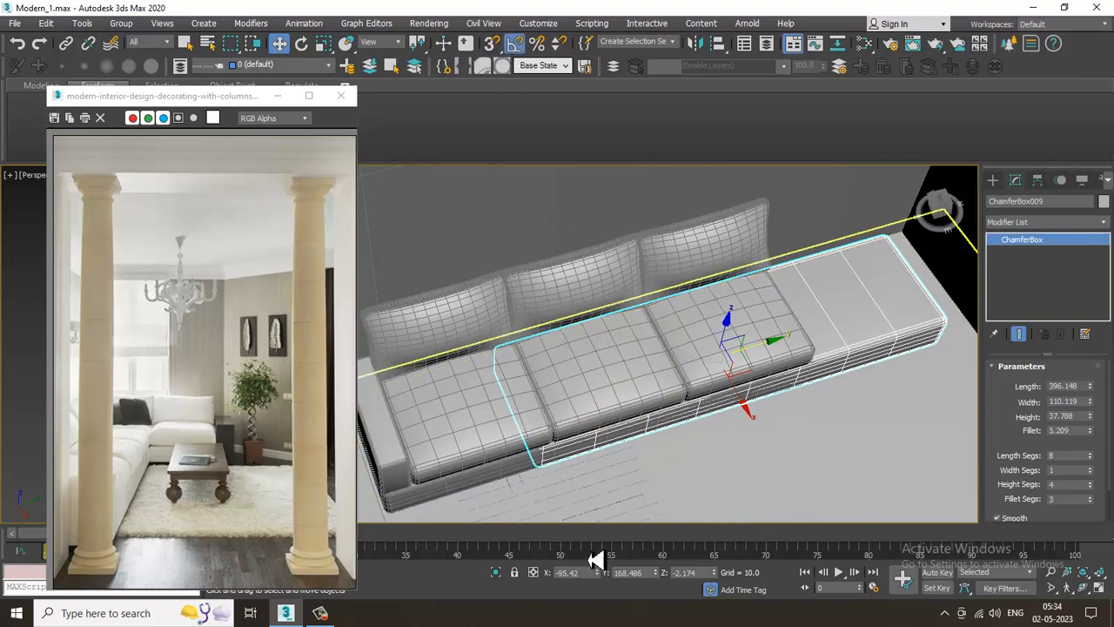
left_click(321, 613)
left_click(321, 613)
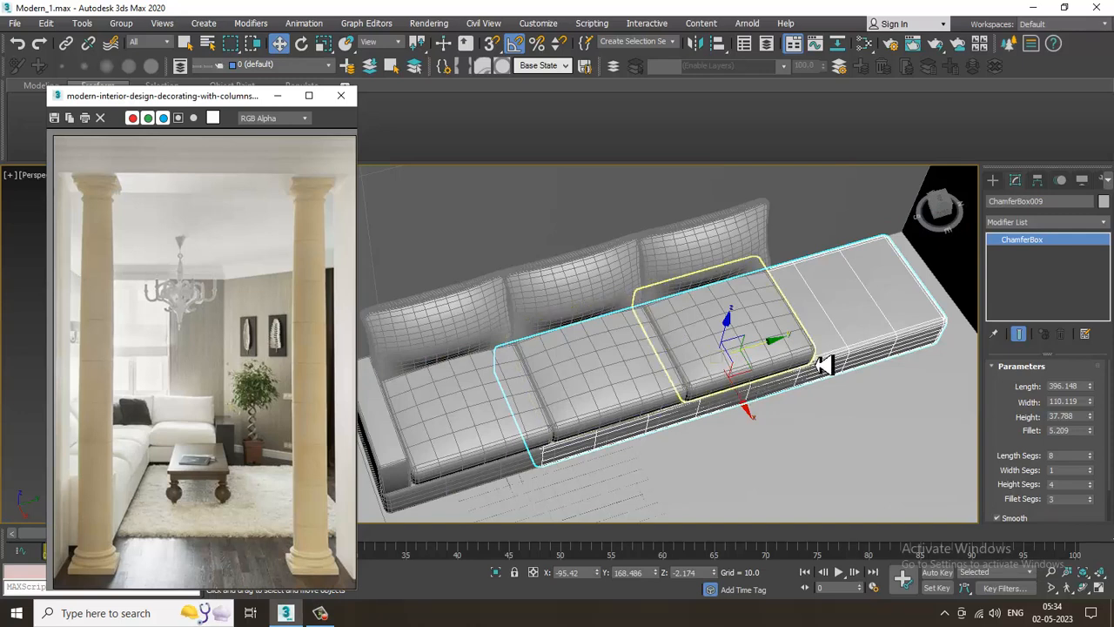
Rotate the copied base box perpendicular to the sofa and shorten its length to 289.188.
key("e")
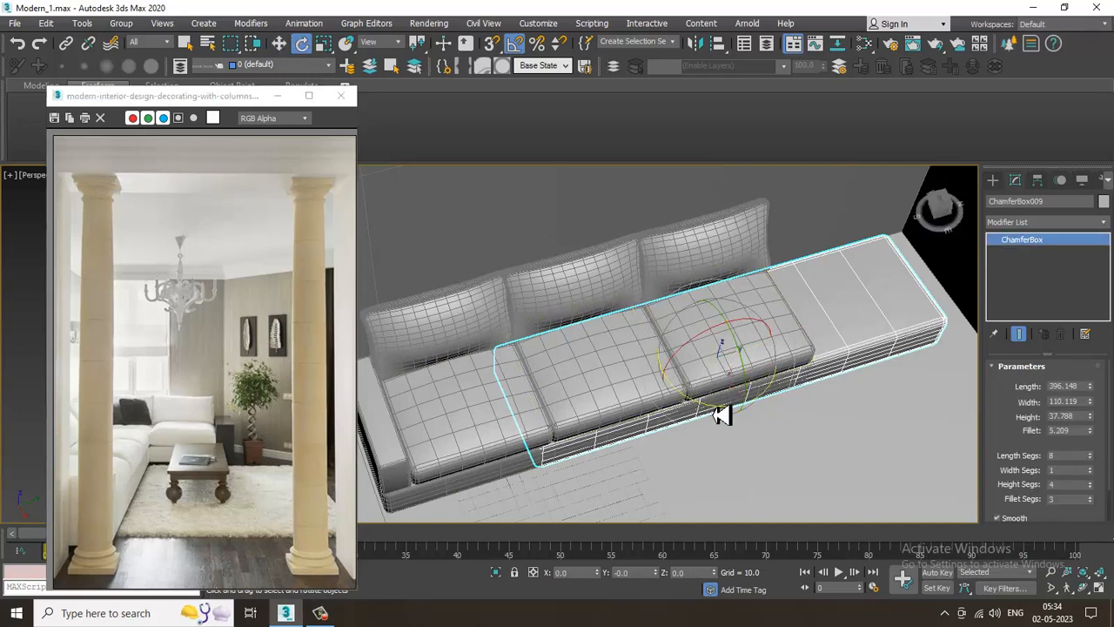
left_click_drag(719, 416, 716, 412)
key("w")
middle_click_drag(766, 447, 1095, 443, "alt")
left_click_drag(1101, 411, 1104, 454)
right_click(1104, 453)
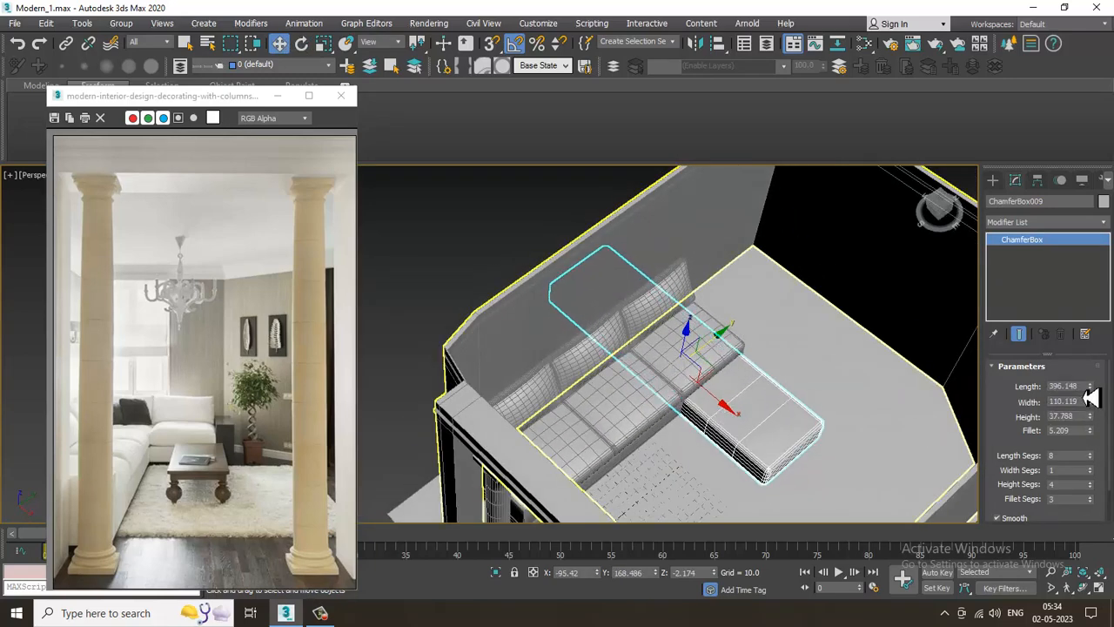
left_click_drag(1099, 396, 1106, 416)
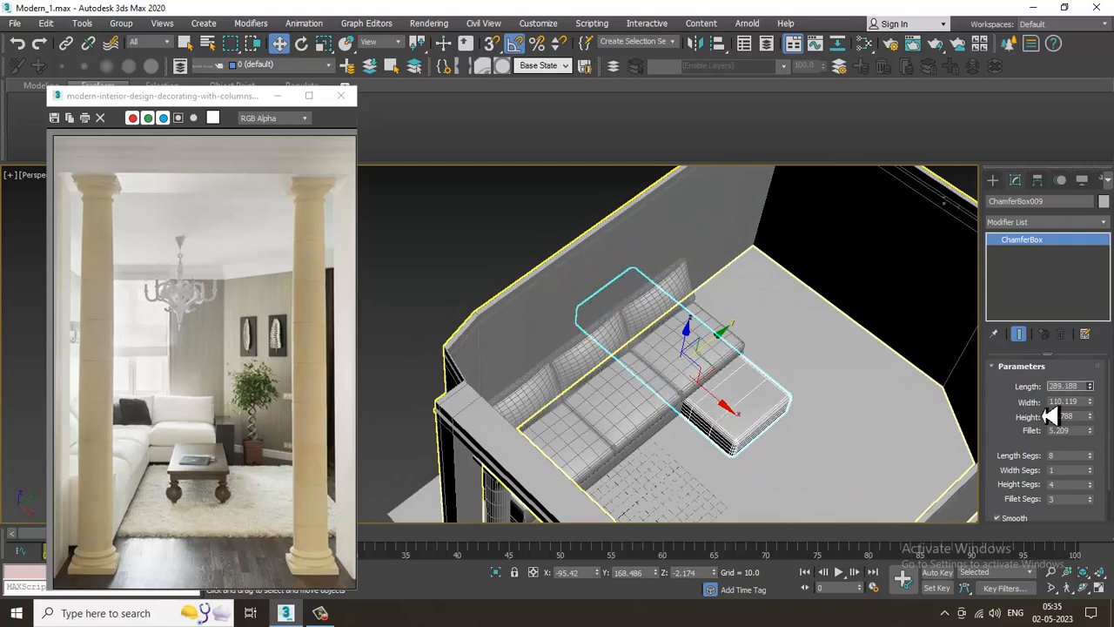
Move the rotated base box to Y 274.816 and X -14.246 so it sits beside the sofa's open end.
middle_click_drag(766, 373, 699, 358, "alt")
left_click_drag(696, 356, 791, 348)
middle_click_drag(790, 348, 731, 348, "alt")
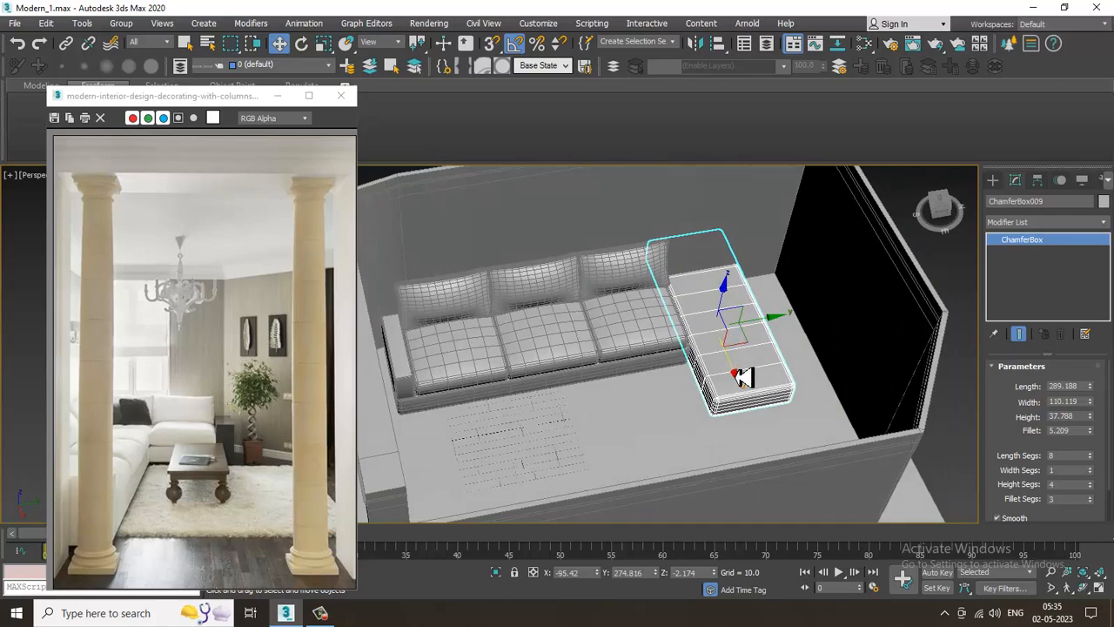
left_click_drag(742, 376, 766, 430)
middle_click_drag(766, 430, 919, 418, "alt")
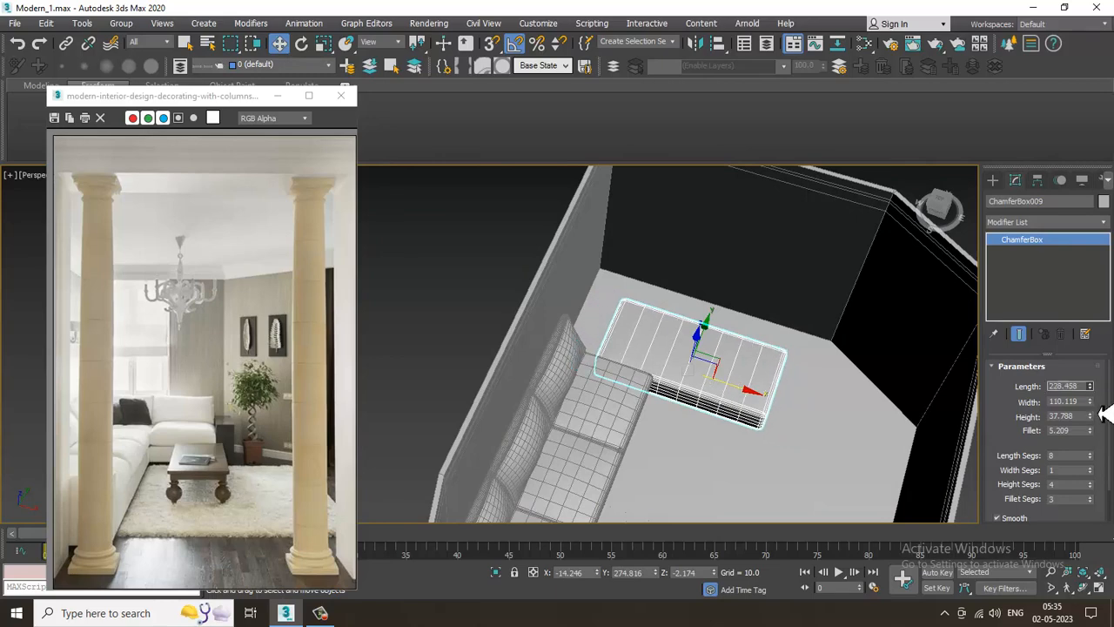
Set the corner base box's length to 258.158 and slide it along X to -28.6, checking it in the front view.
middle_click_drag(710, 392, 777, 353, "alt")
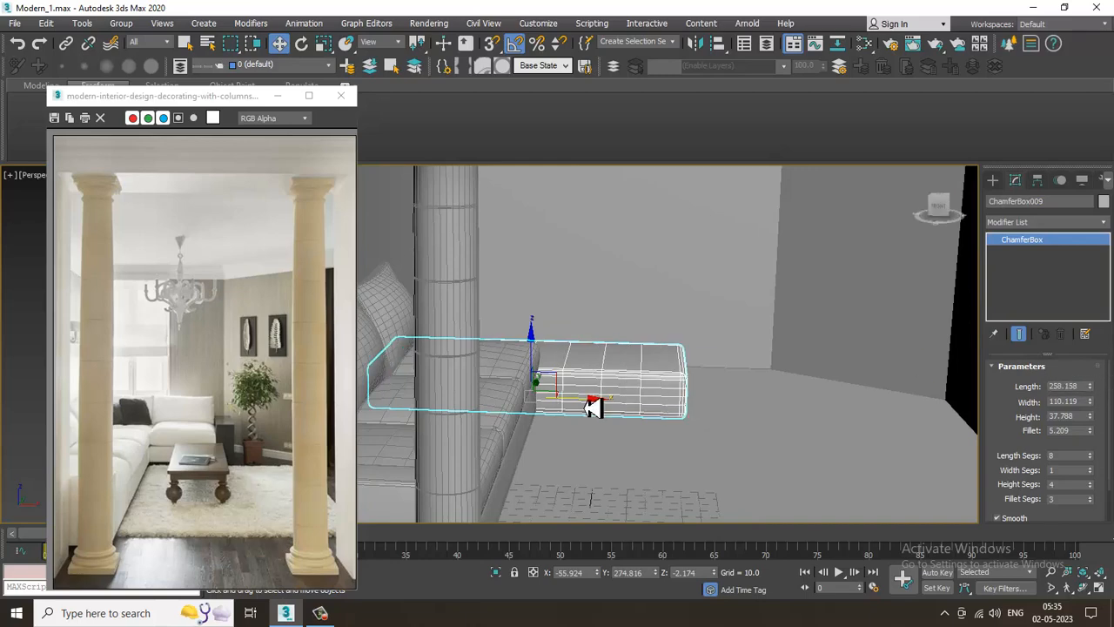
mouse_move(600, 403)
middle_mouse_down("alt")
mouse_move(550, 379)
mouse_move(572, 380)
middle_mouse_up("alt")
key("F3")
key("alt+w")
middle_click_drag(721, 311, 658, 278)
key("alt+w")
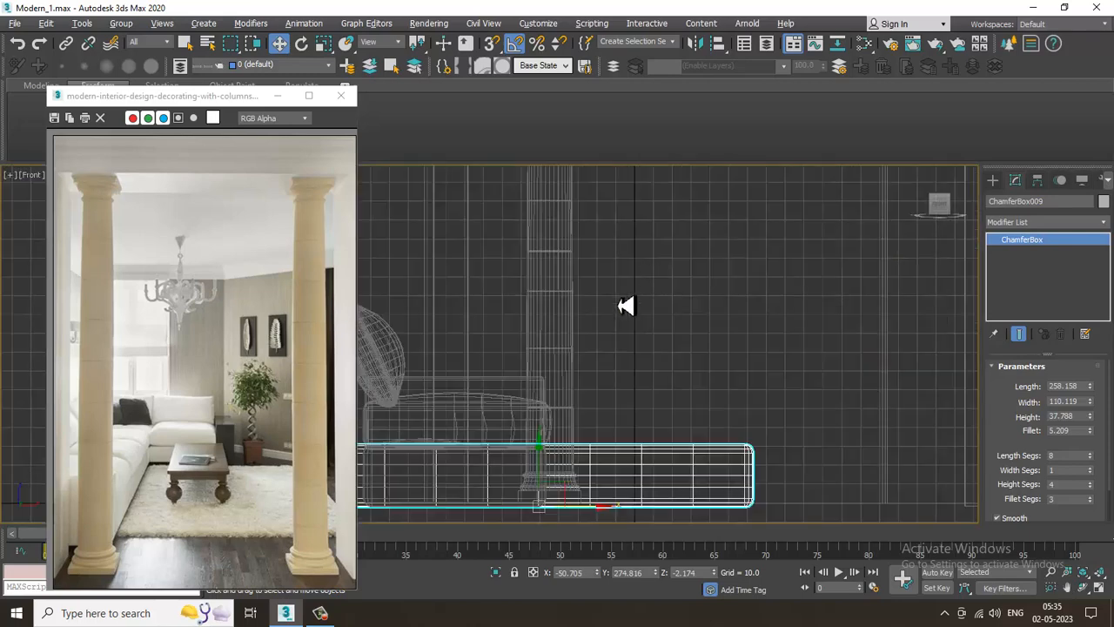
middle_click_drag(548, 404, 677, 295)
left_click_drag(722, 409, 778, 418)
Copy the sofa's last seat cushion along Y onto the corner base and rotate the copy -90 degrees about Z.
key("alt+w")
key("alt+w")
mouse_move(798, 443)
middle_mouse_down("alt")
mouse_move(724, 398)
mouse_move(697, 416)
mouse_move(462, 438)
mouse_move(595, 414)
middle_mouse_up("alt")
key("F3")
left_click(603, 405)
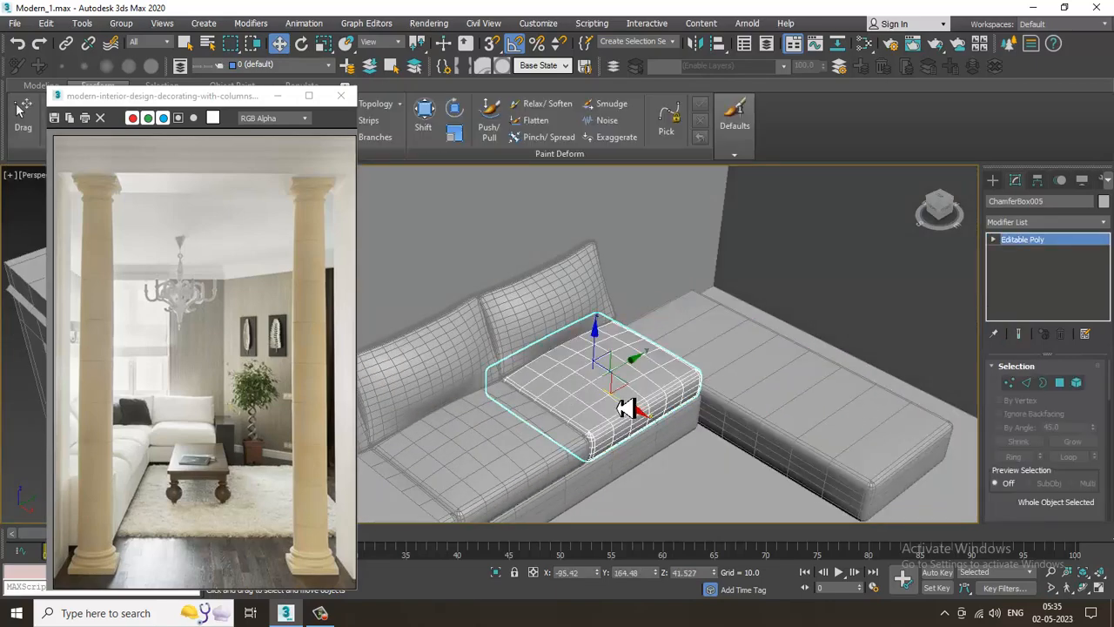
left_click_drag(641, 370, 780, 338, "shift")
left_click(548, 367)
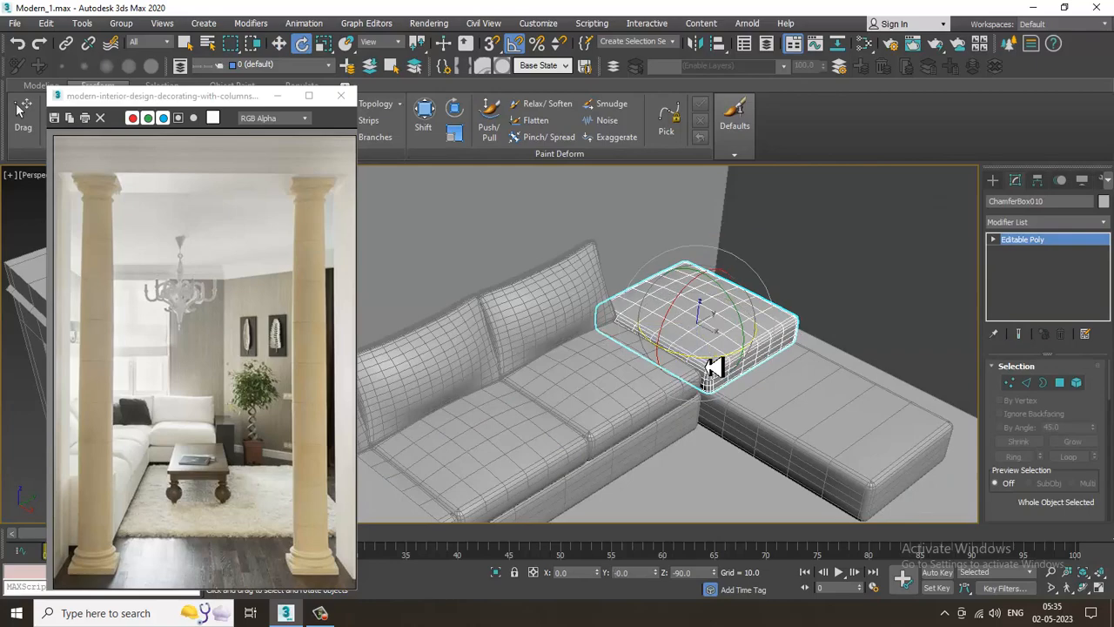
key("w")
Align the corner cushion over the base at X -88.642, Y 273.952, and copy it along X to 21.329.
middle_click_drag(712, 366, 616, 317, "alt")
key("alt+w")
middle_click(435, 301)
key("alt+w")
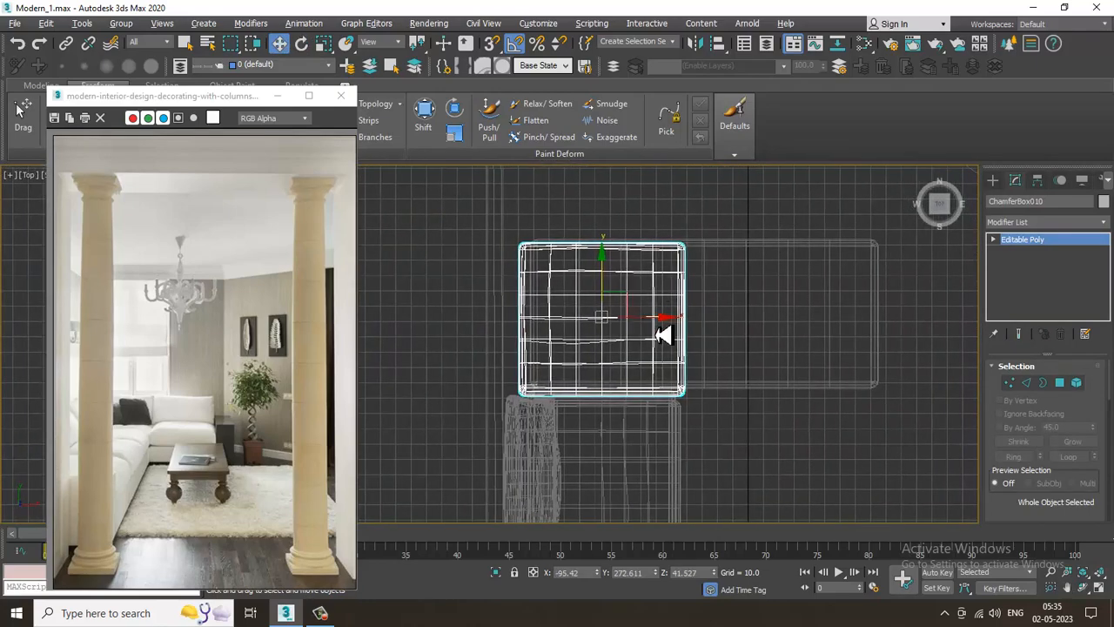
mouse_move(651, 331)
left_mouse_down()
mouse_move(664, 323)
mouse_move(655, 321)
left_mouse_up()
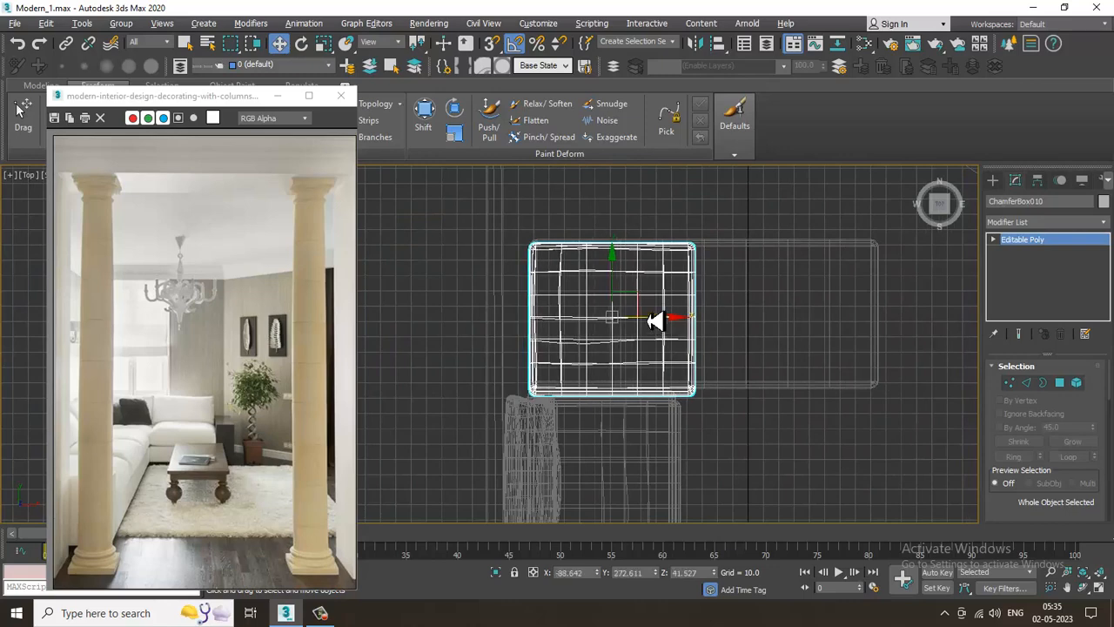
left_click_drag(621, 277, 621, 275)
left_click_drag(654, 328, 822, 343, "shift")
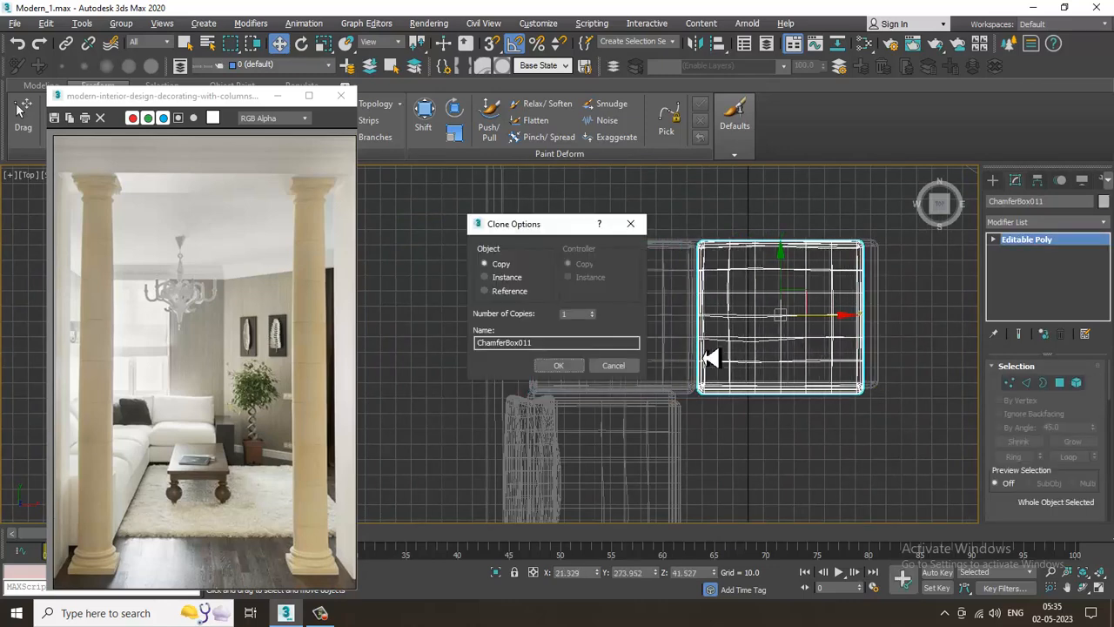
left_click(567, 370)
Set the corner base box's length to 252.97 to fit under the two cushions.
key("alt+w")
middle_click(754, 465)
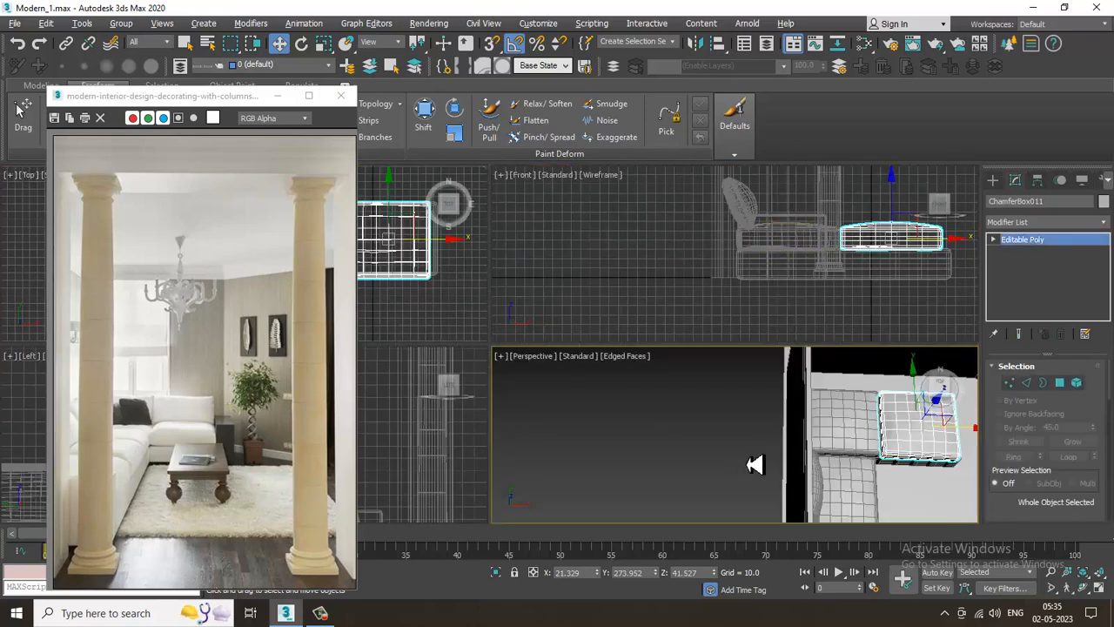
key("alt+w")
middle_click_drag(871, 447, 958, 422)
left_click(757, 380)
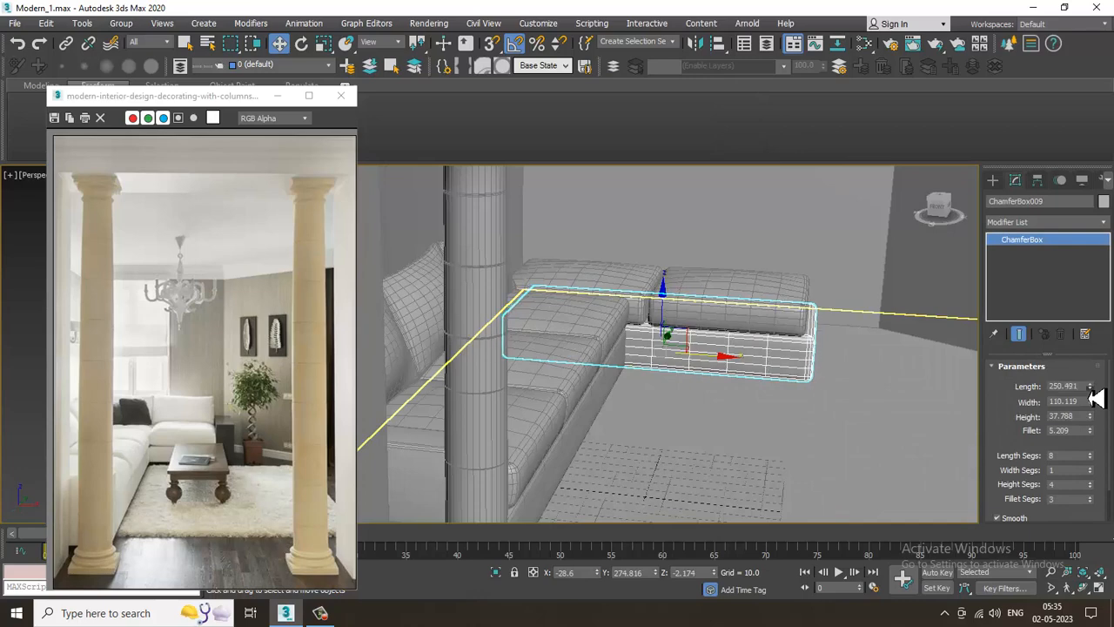
key("F3")
middle_click_drag(703, 334, 654, 334, "alt")
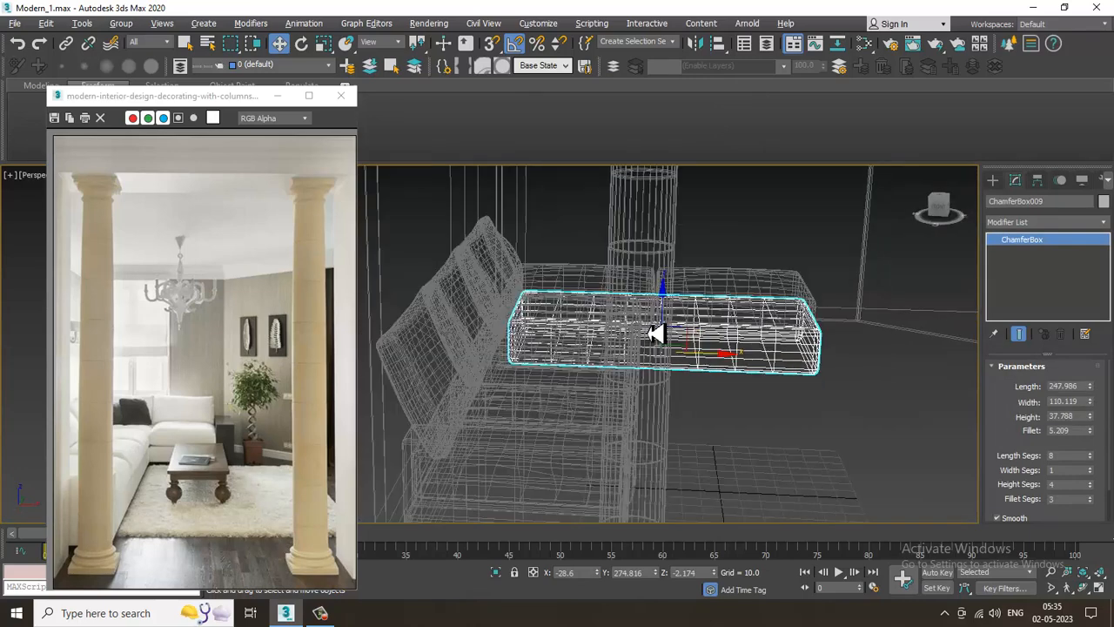
left_click(1089, 384)
left_click(1090, 384)
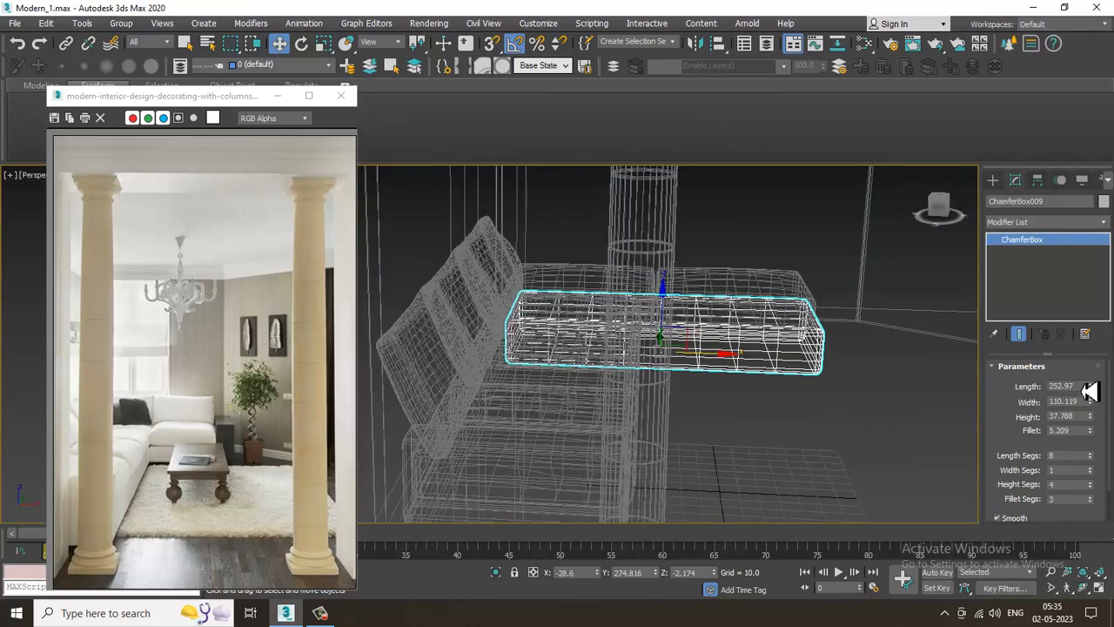
Shift the corner base box about -4.1 along X to line up with the sofa's back edge, and deselect it.
middle_click_drag(555, 339, 558, 340, "alt")
key("alt+w")
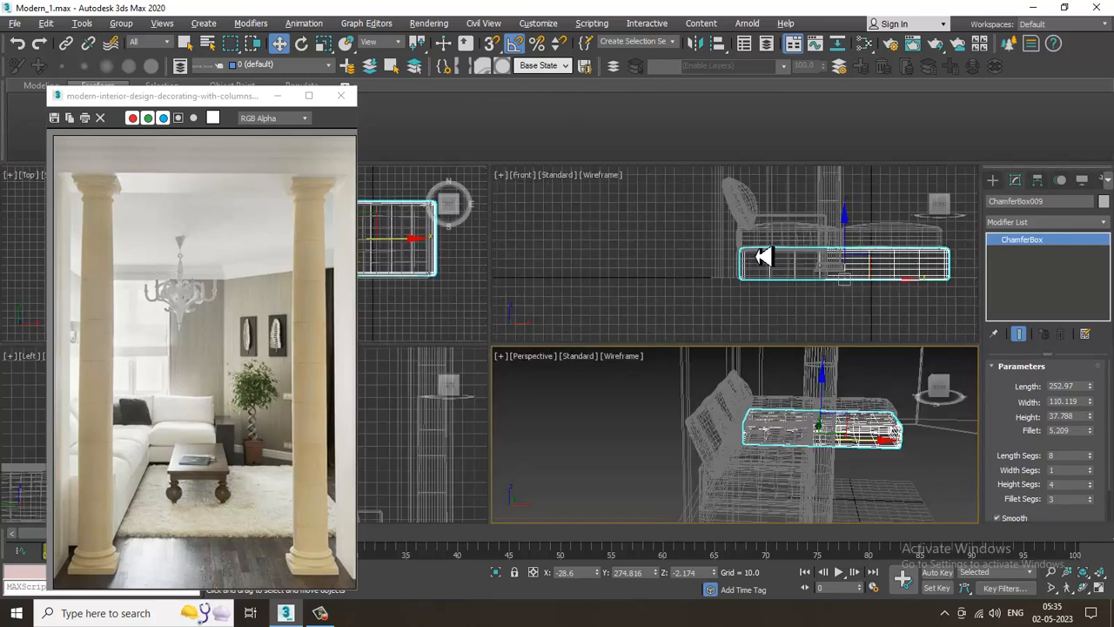
key("alt+w")
mouse_move(760, 256)
middle_mouse_down()
mouse_move(736, 249)
mouse_move(757, 238)
middle_mouse_up()
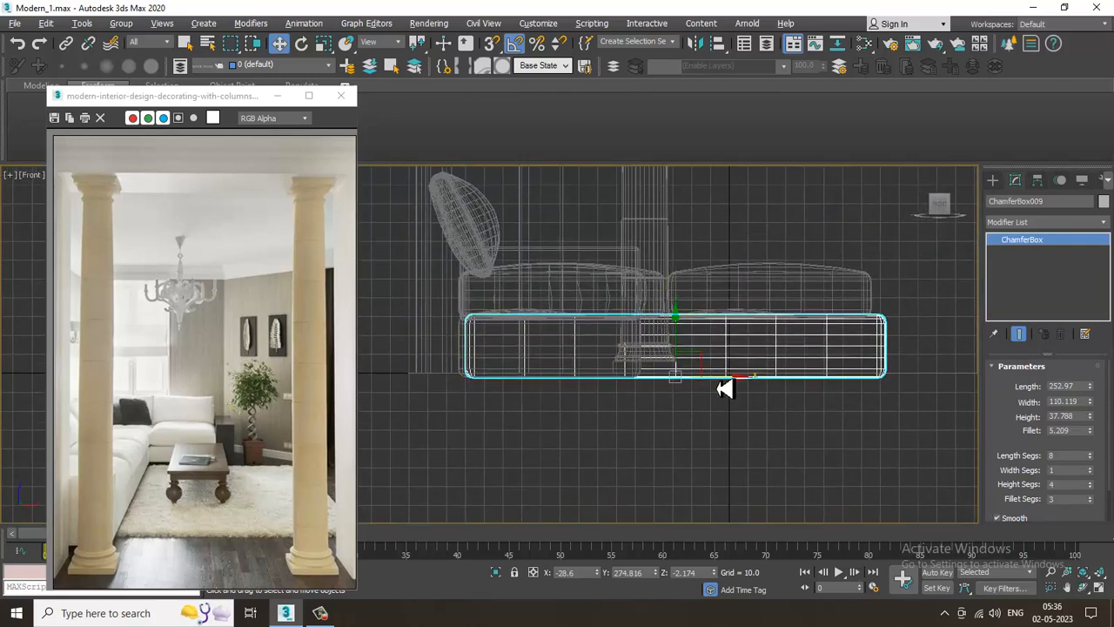
left_click_drag(724, 389, 720, 391)
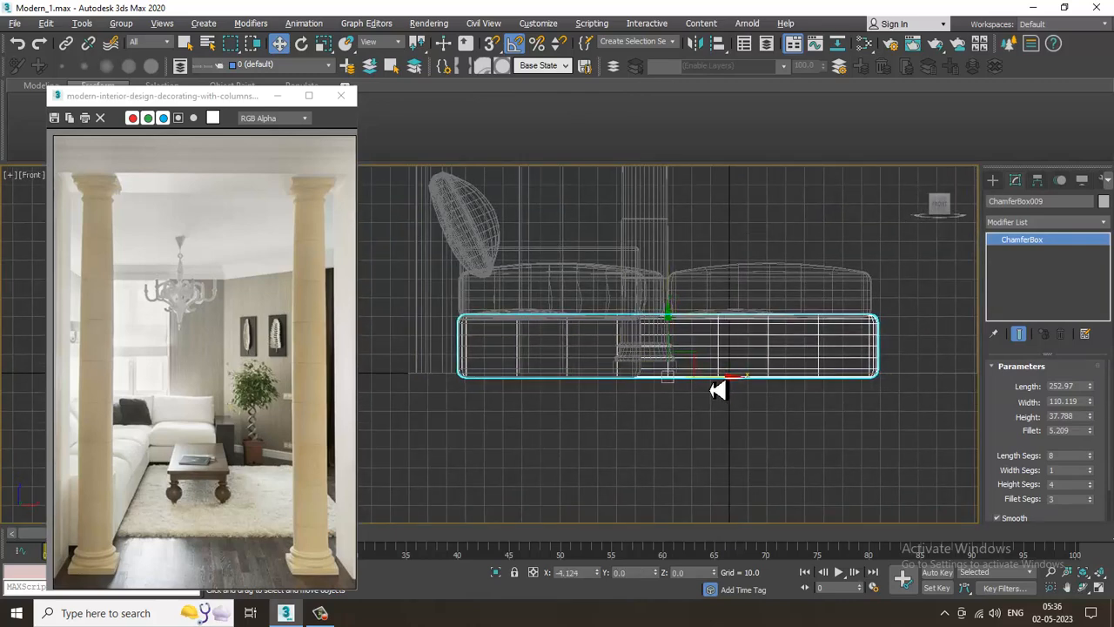
key("alt+w")
key("alt+w")
middle_click_drag(840, 430, 683, 412, "alt")
scroll(755, 371, "up", 2)
scroll(694, 394, "down", 7)
left_click(821, 286)
Select the sofa's last back cushion and compare the corner seats with a closer view of the reference photo's backrest.
scroll(659, 355, "up", 5)
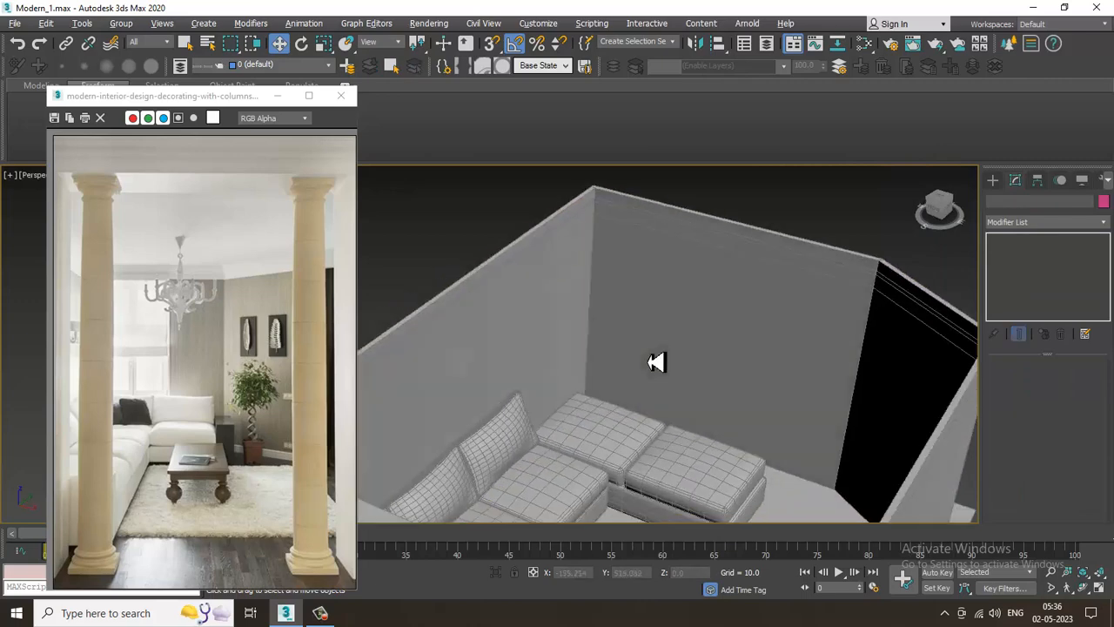
mouse_move(657, 361)
middle_mouse_down("alt")
mouse_move(675, 358)
mouse_move(660, 370)
mouse_move(642, 363)
middle_mouse_up("alt")
scroll(659, 369, "up", 3)
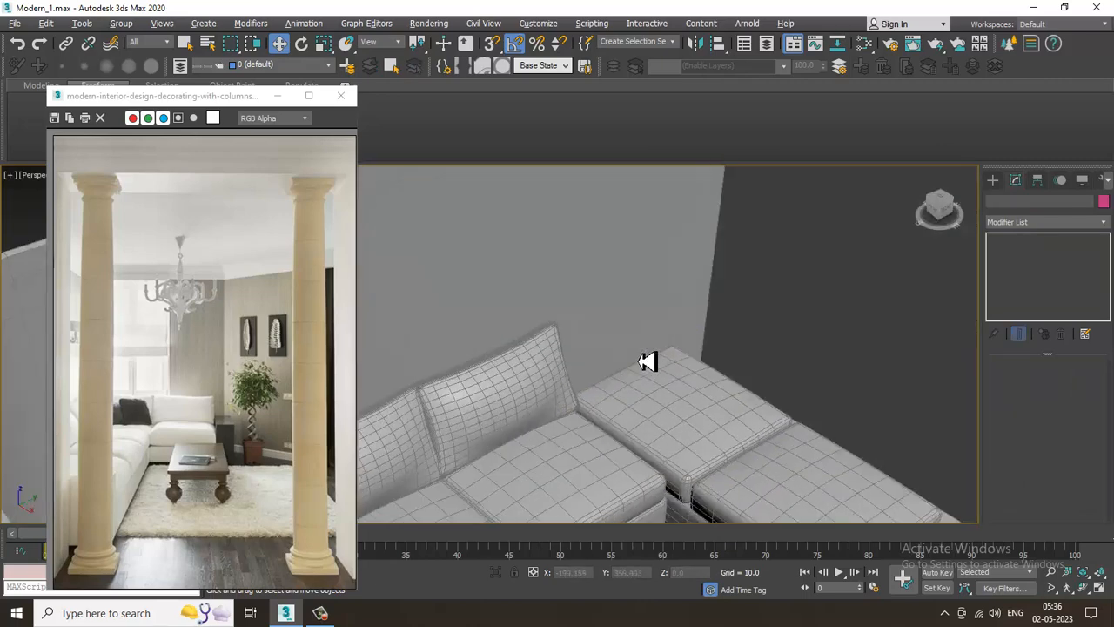
scroll(634, 363, "up", 4)
left_click(533, 371)
scroll(536, 373, "down", 3)
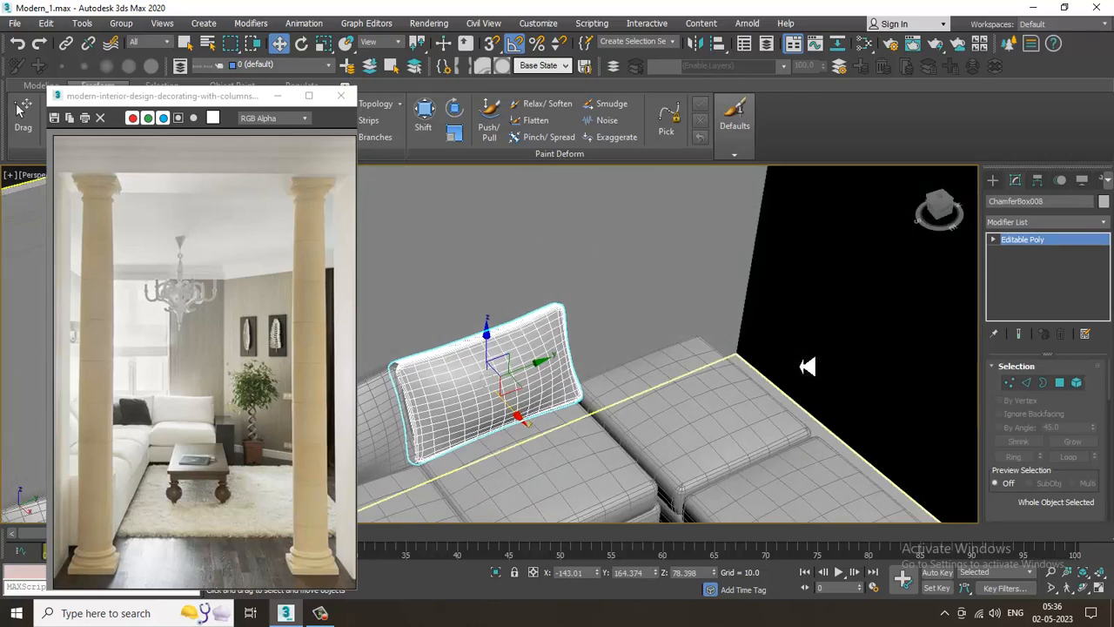
middle_click_drag(801, 366, 737, 376, "alt")
middle_click_drag(783, 434, 720, 334)
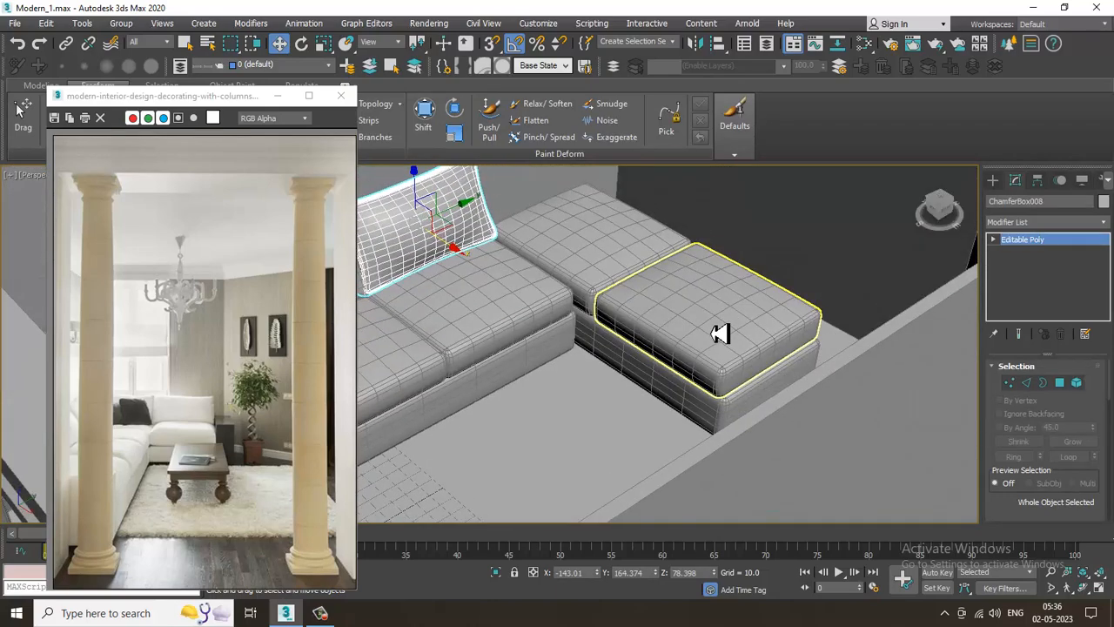
scroll(243, 418, "up", 2)
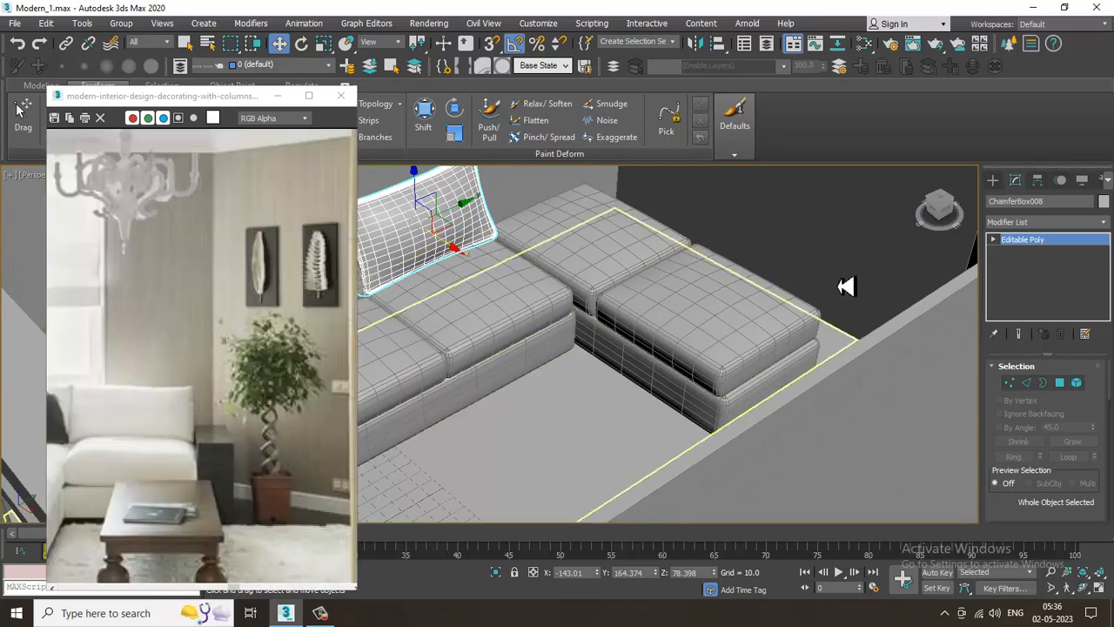
scroll(845, 286, "down", 2)
middle_click_drag(845, 286, 725, 352)
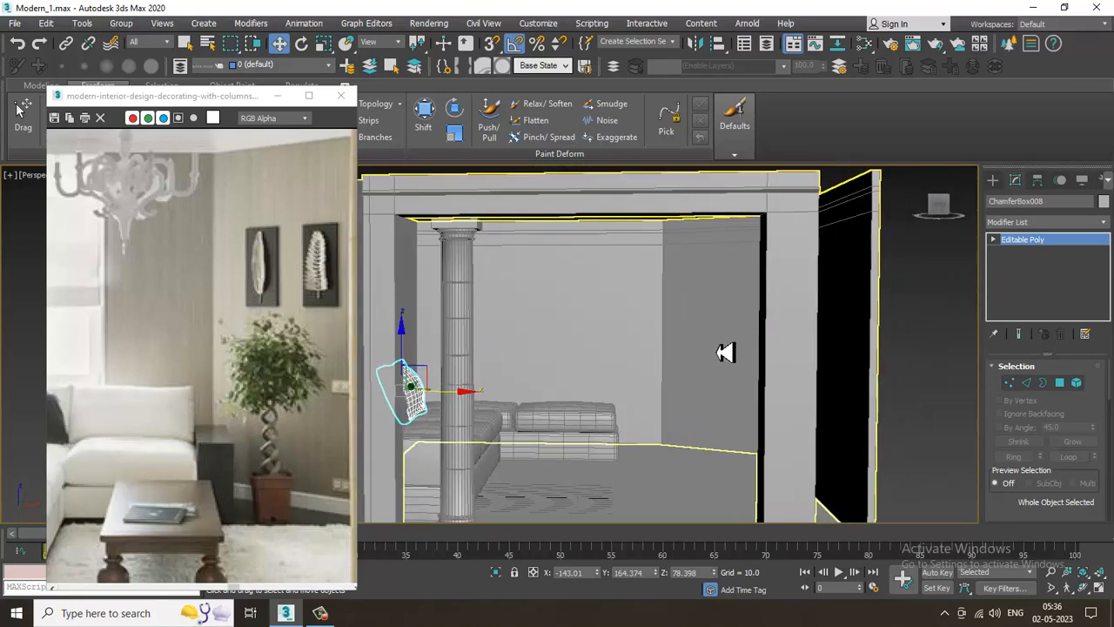
key("1")
middle_click_drag(636, 348, 644, 318, "alt")
left_click(1043, 242)
scroll(721, 352, "up", 2)
middle_click_drag(729, 351, 709, 298, "alt")
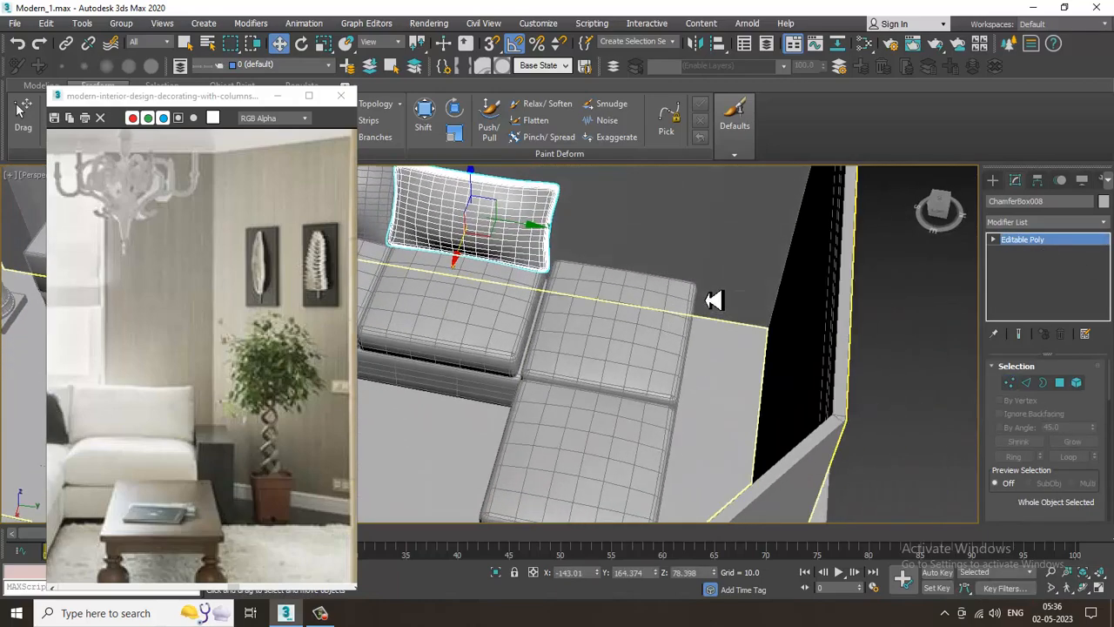
Show the corner seats in the Top view in its standard orientation.
key("alt+w")
key("alt+w")
scroll(425, 300, "up", 1)
middle_click_drag(592, 488, 622, 293)
middle_click_drag(661, 259, 629, 385)
left_click(963, 179)
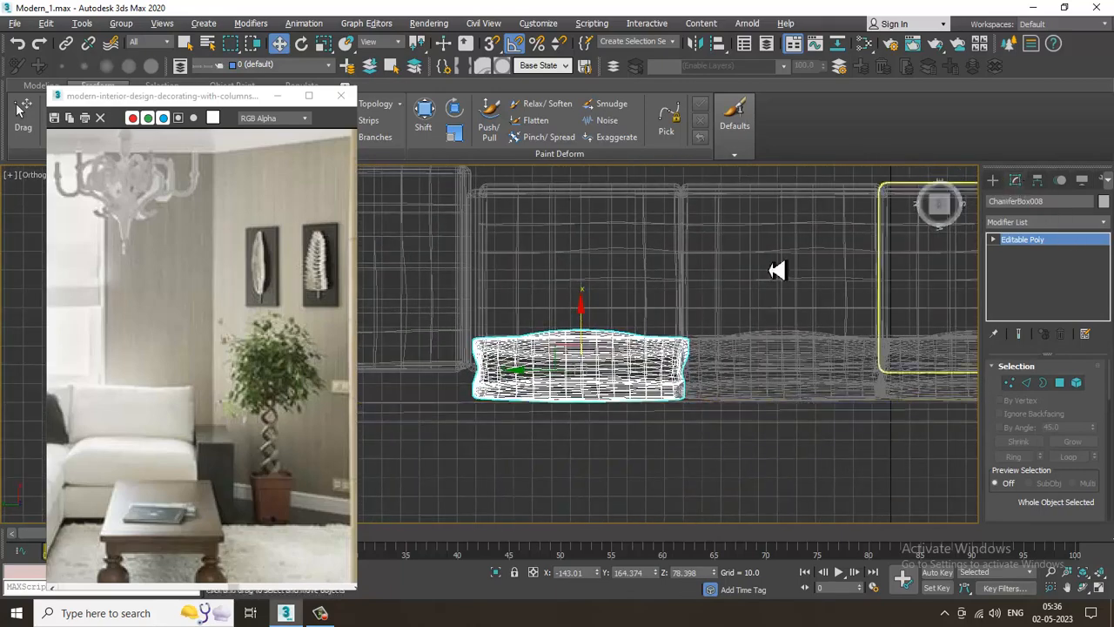
middle_click_drag(679, 322, 707, 321)
key("t")
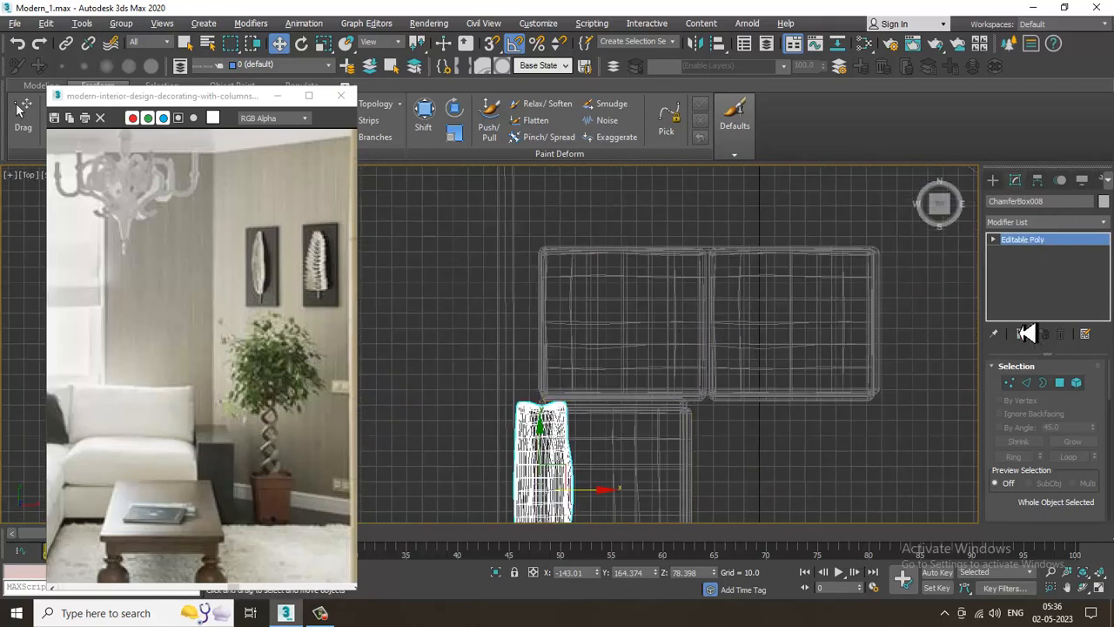
key("alt+w")
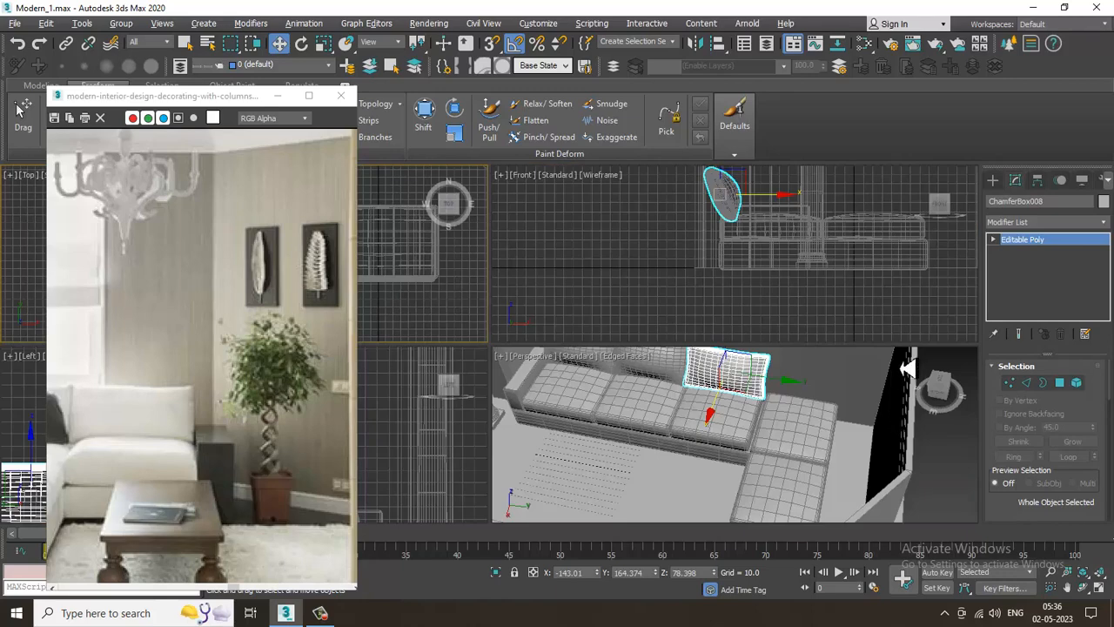
Draw a thin chamfer box along the rear edge of the corner seats, about 220 wide, 9.4 long and 26 high.
left_click(993, 180)
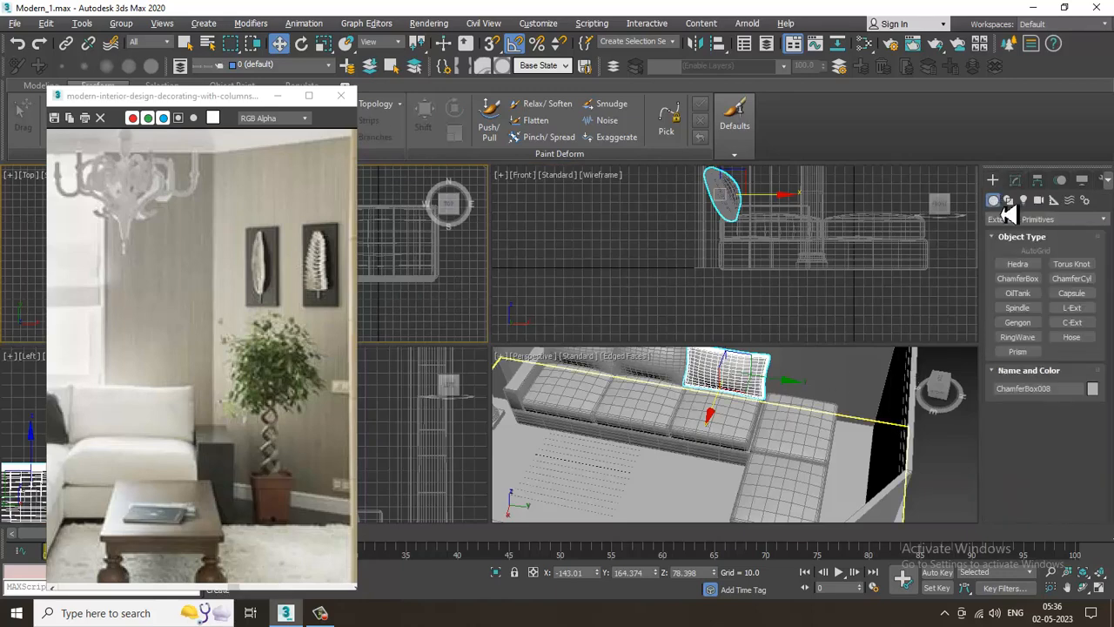
left_click(1018, 279)
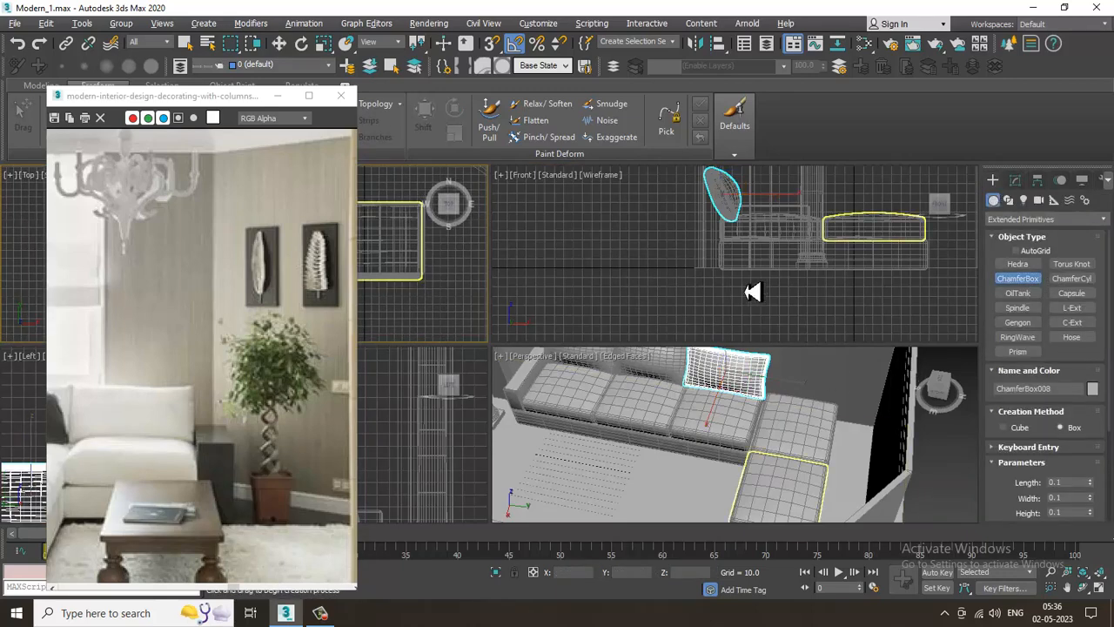
key("alt+w")
middle_click_drag(522, 278, 528, 476)
scroll(527, 476, "down", 2)
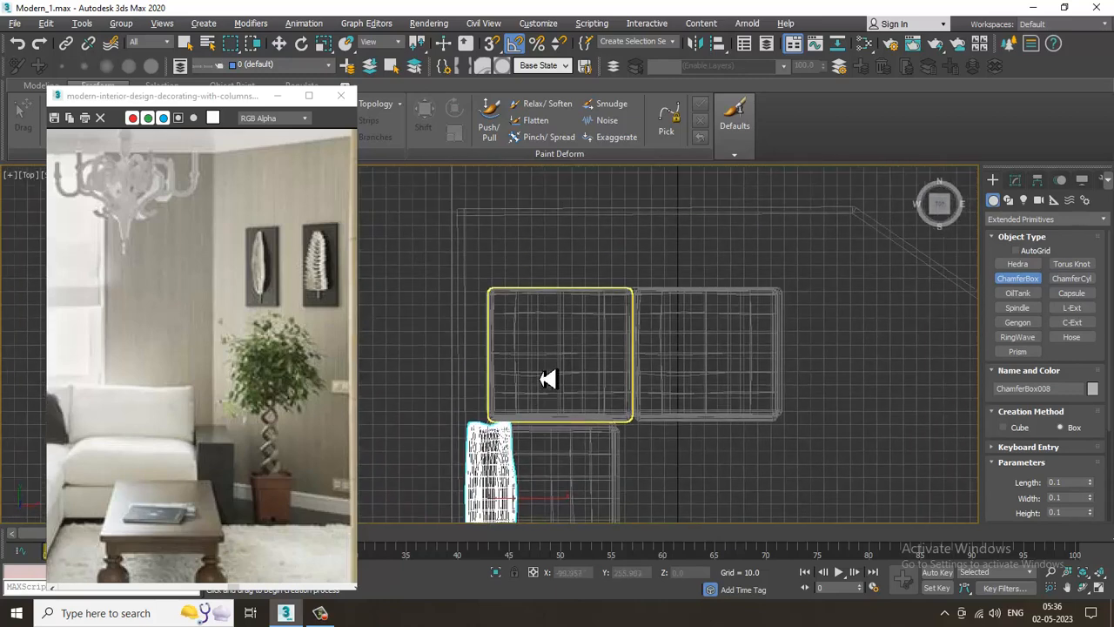
middle_click_drag(549, 377, 542, 370)
left_click_drag(487, 285, 779, 297)
left_click(775, 264)
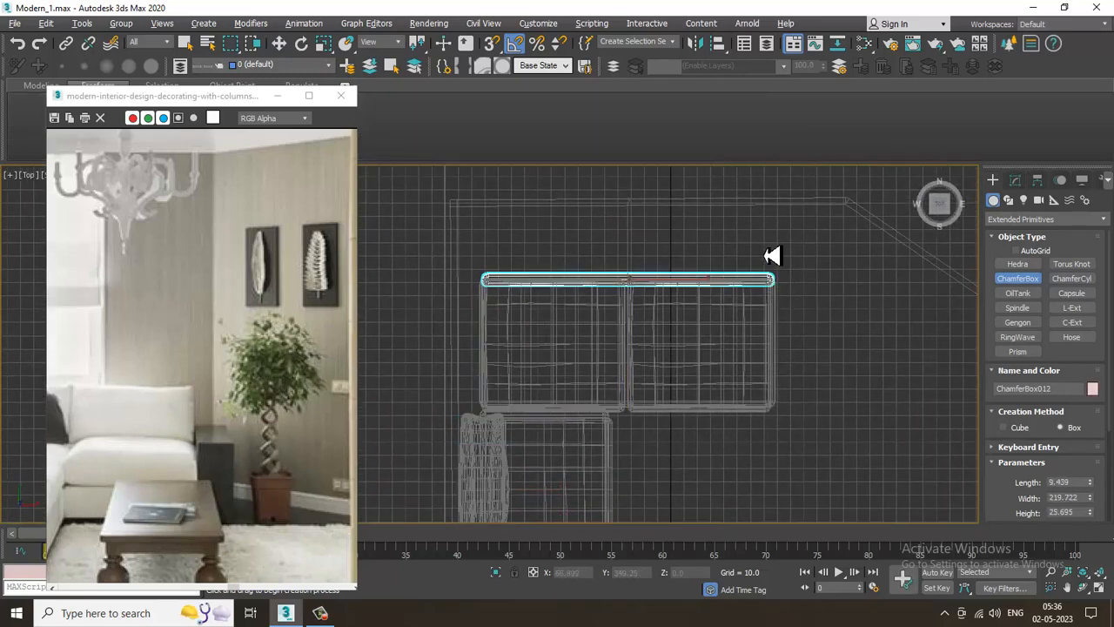
left_click(774, 255)
key("w")
Raise the thin chamfer box to a Z position of about 28 so it stands along the rear of the corner seats.
key("alt+w")
key("z")
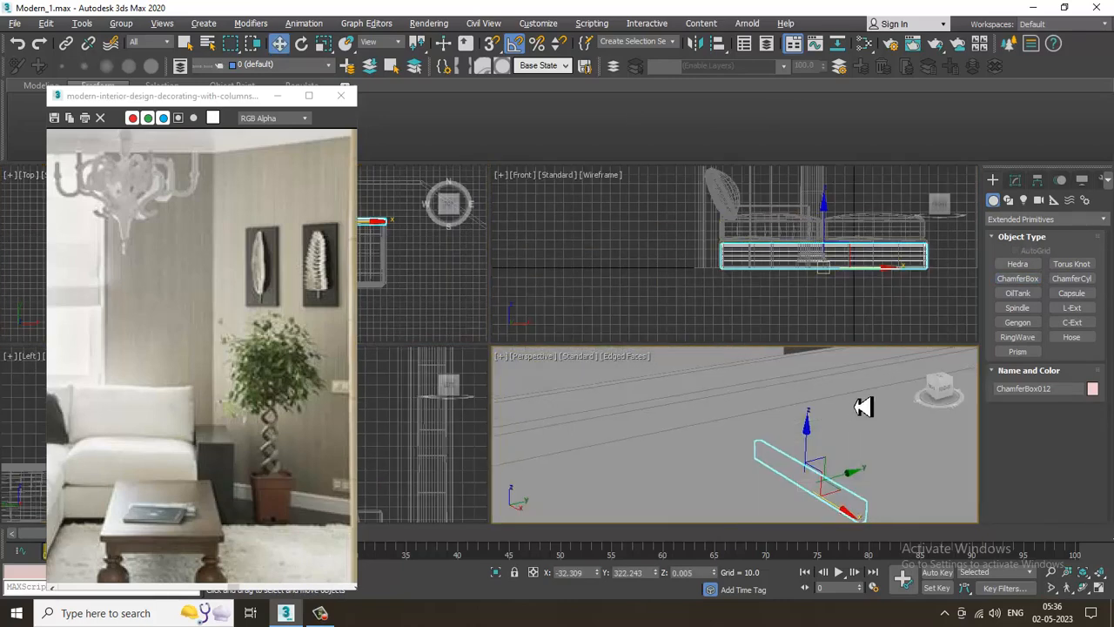
scroll(870, 409, "down", 5)
key("alt+w")
key("alt+w")
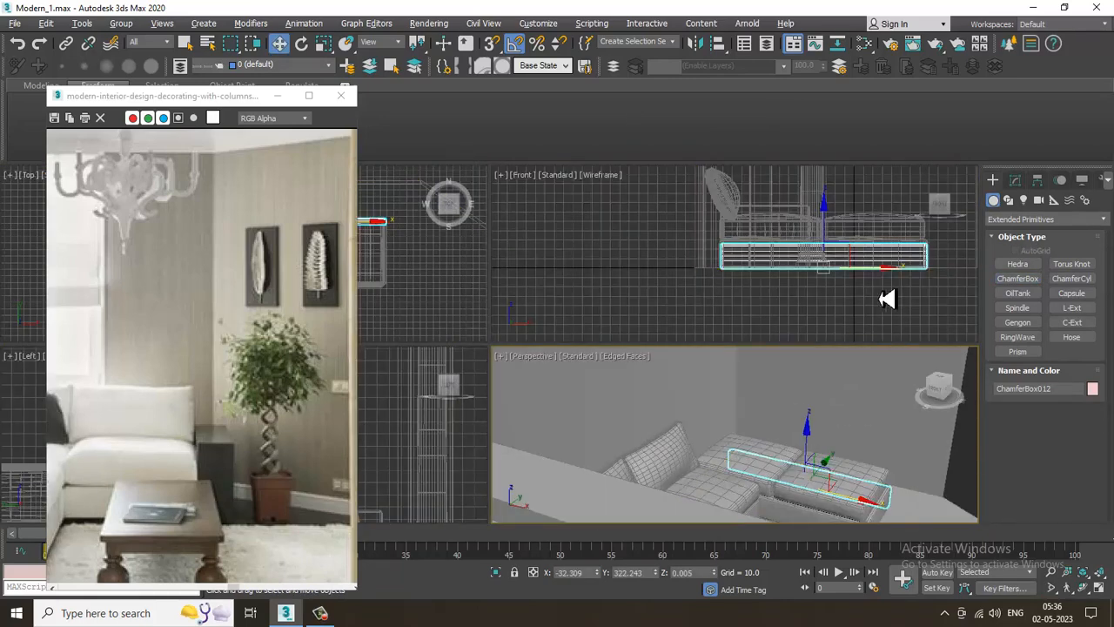
middle_click_drag(881, 299, 834, 291)
key("alt+w")
middle_click_drag(585, 292, 686, 353)
left_click_drag(675, 360, 717, 311)
key("alt+w")
middle_click_drag(774, 445, 674, 401)
key("alt+w")
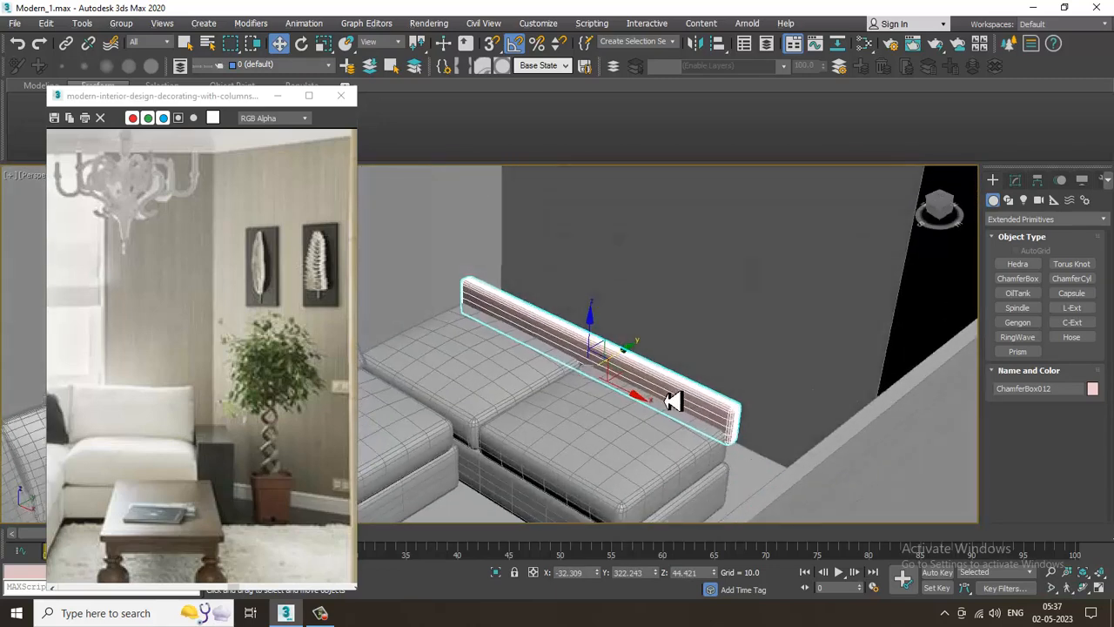
scroll(674, 402, "up", 2)
middle_click_drag(561, 335, 562, 368, "alt")
Reduce the rear backrest box's fillet to about 1.4 and increase its height to about 52.
left_click(1017, 183)
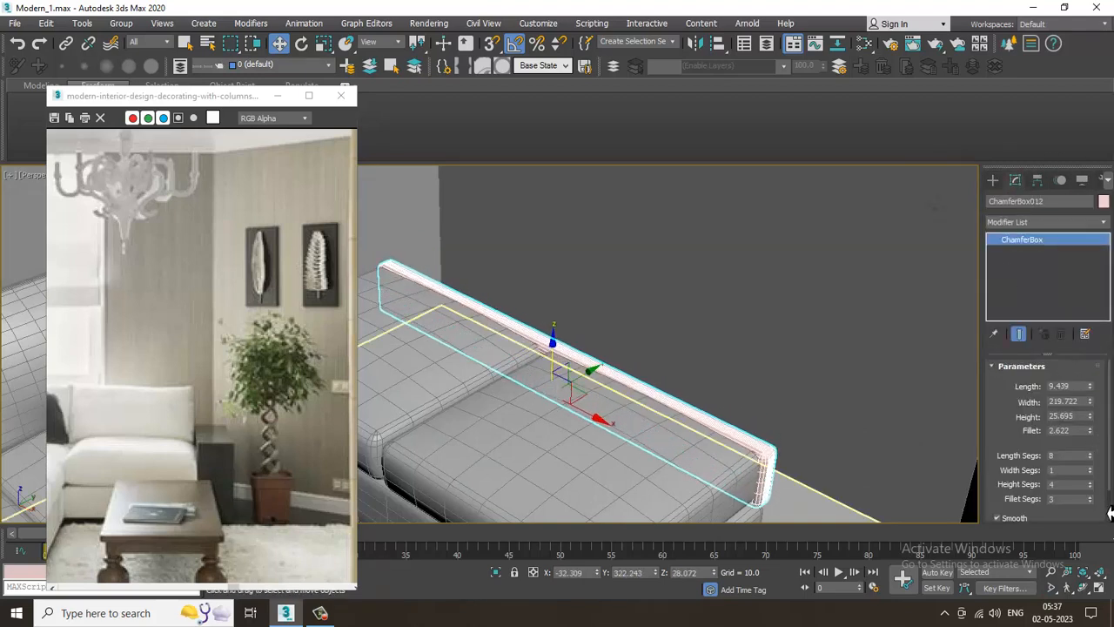
left_click_drag(1090, 430, 1090, 467)
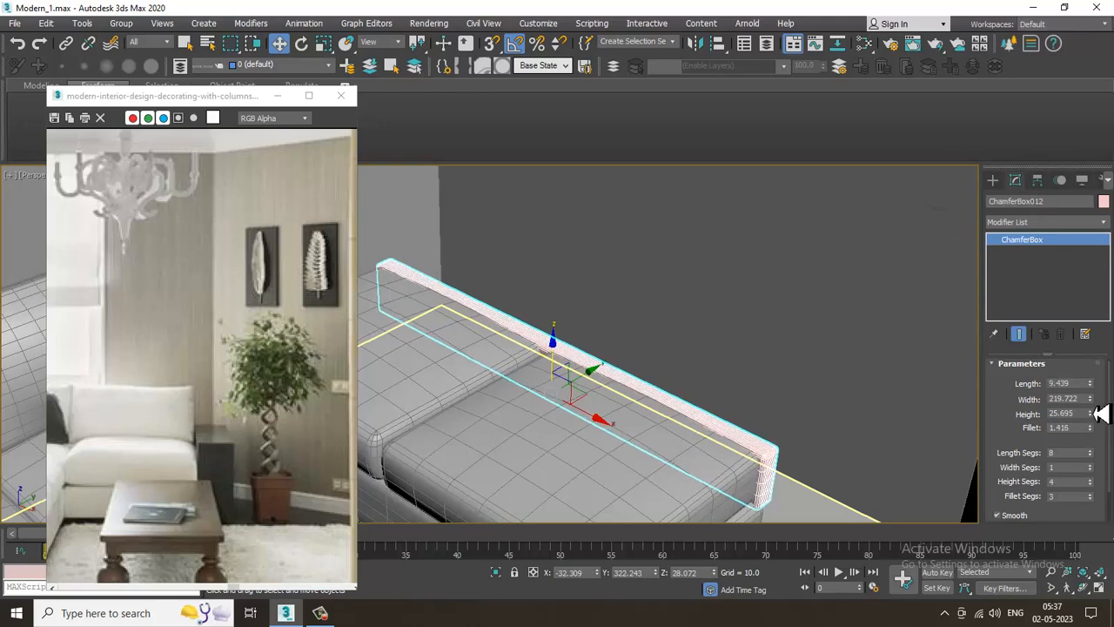
left_click_drag(1093, 417, 1093, 352)
middle_click_drag(676, 366, 784, 403, "alt")
Clone the rear backrest box as a copy rotated 90 degrees about Z in the Top view.
key("alt+w")
right_click(470, 306)
key("alt+w")
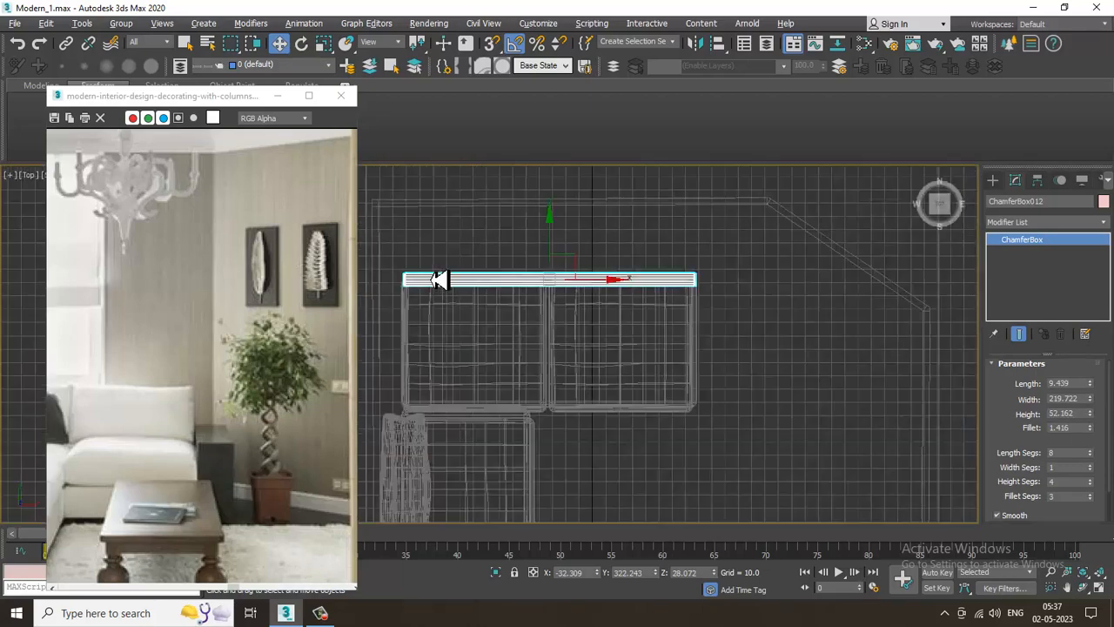
scroll(535, 287, "down", 2)
middle_click_drag(534, 287, 654, 297)
scroll(654, 297, "up", 2)
key("e")
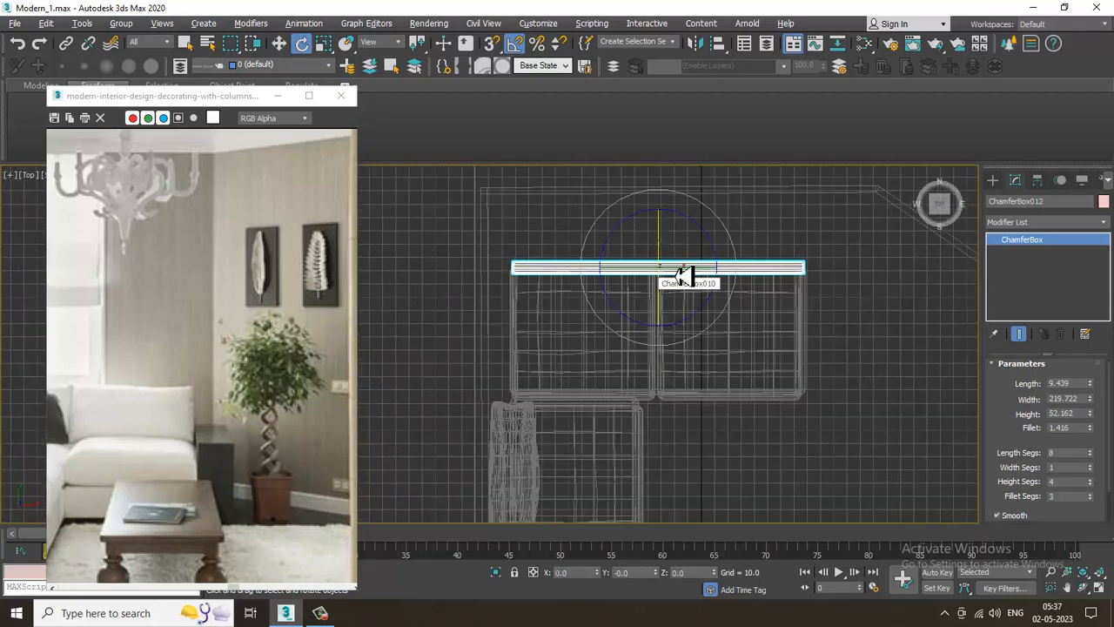
left_click_drag(721, 256, 719, 251, "shift")
left_click(558, 366)
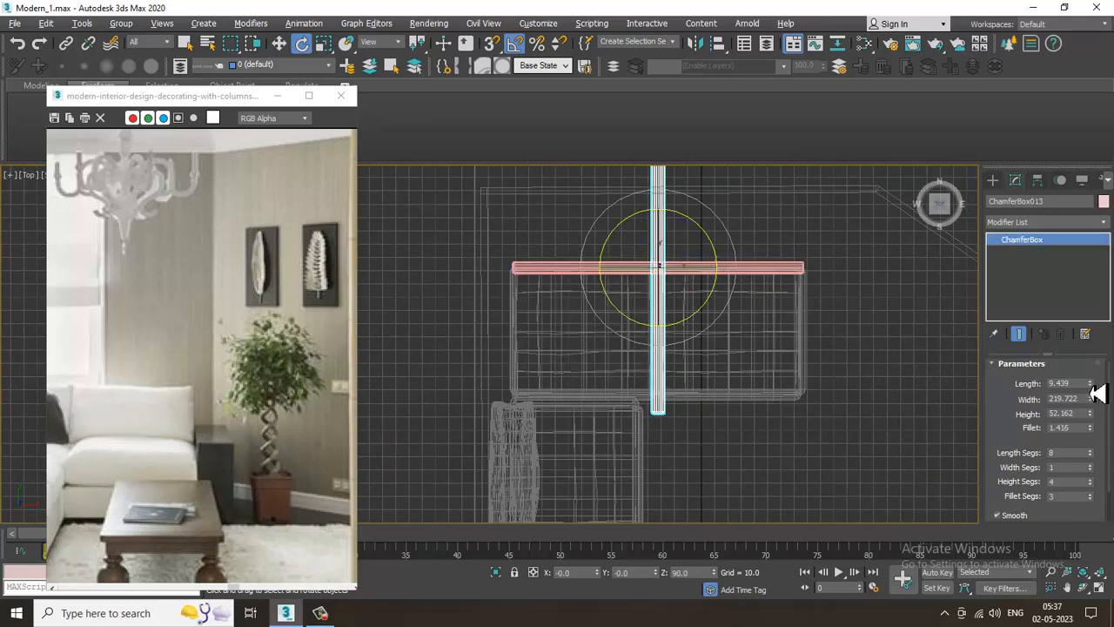
Shorten the rotated copy to a width of about 94.5 and move it to the wall-side end of the corner seats.
left_click_drag(1097, 394, 1100, 416)
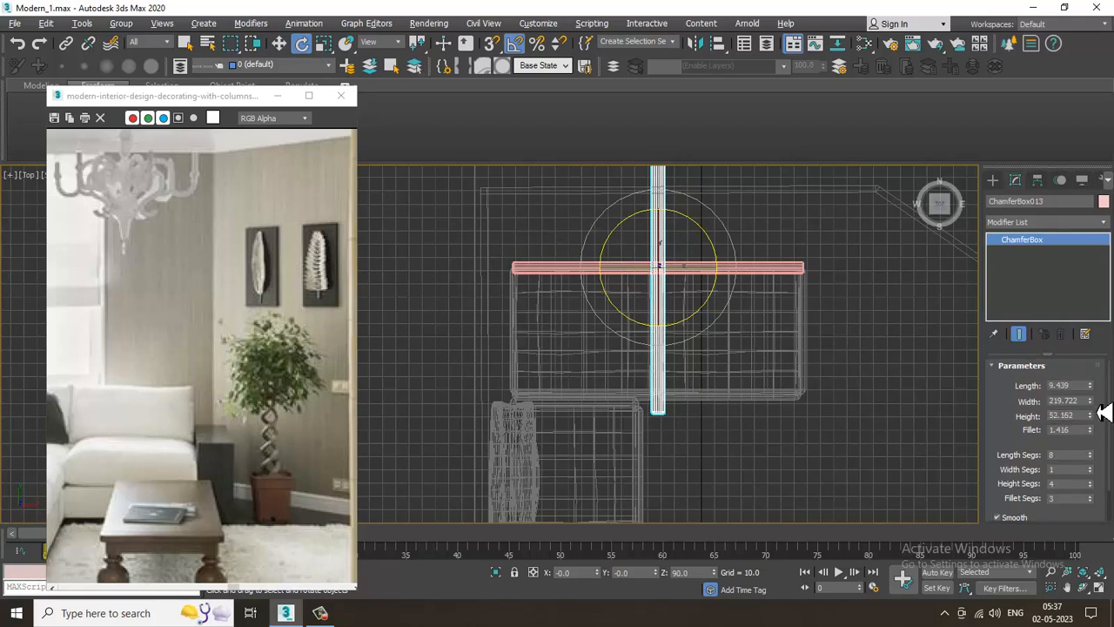
left_click_drag(1102, 413, 1101, 446)
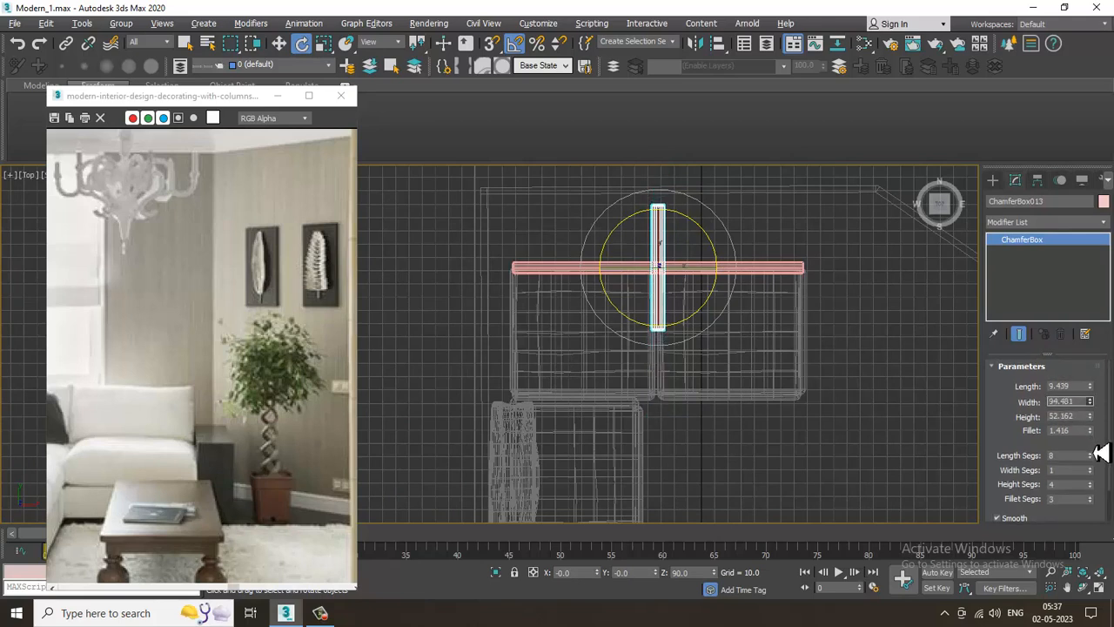
key("w")
left_click_drag(665, 249, 678, 311)
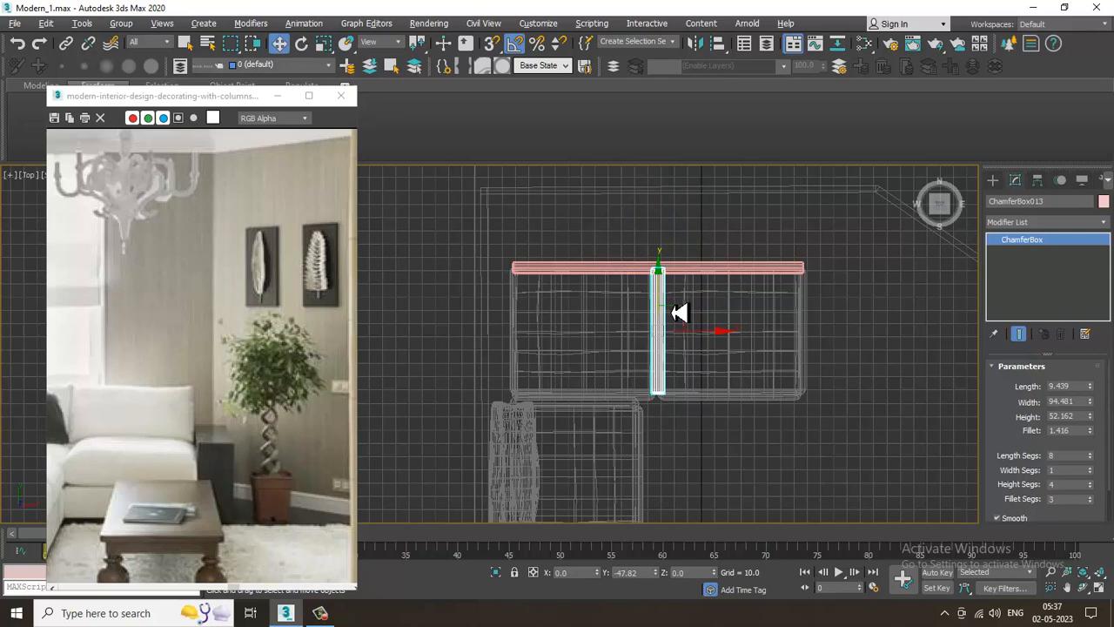
left_click_drag(724, 340, 574, 345)
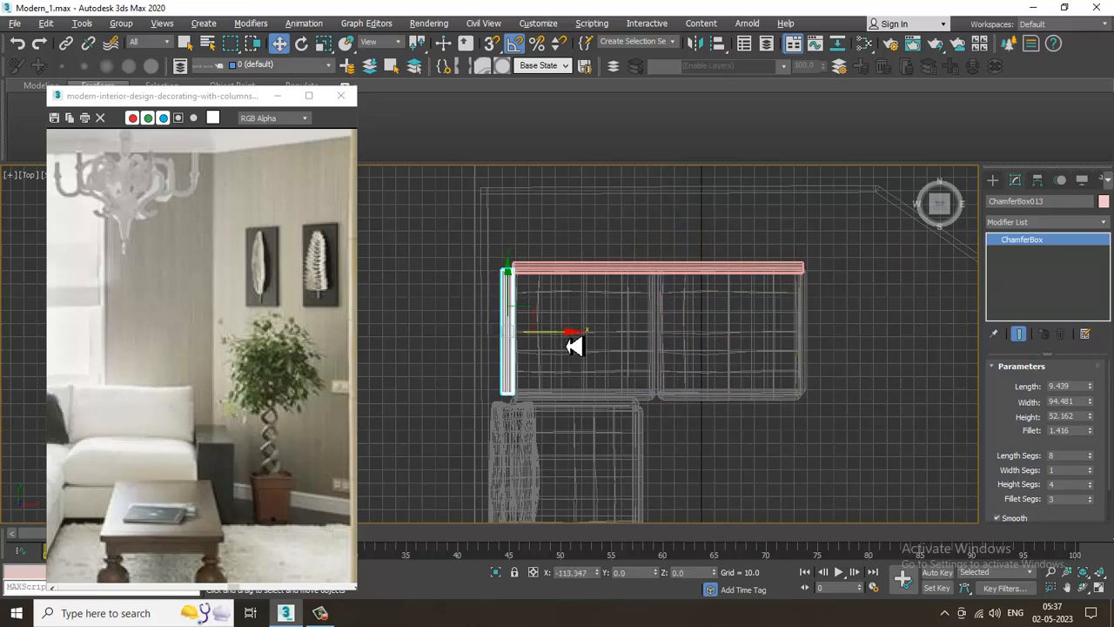
Copy the sofa's last back cushion along Y onto the corner seat, in front of the short side backrest.
key("alt+w")
scroll(783, 400, "up", 5)
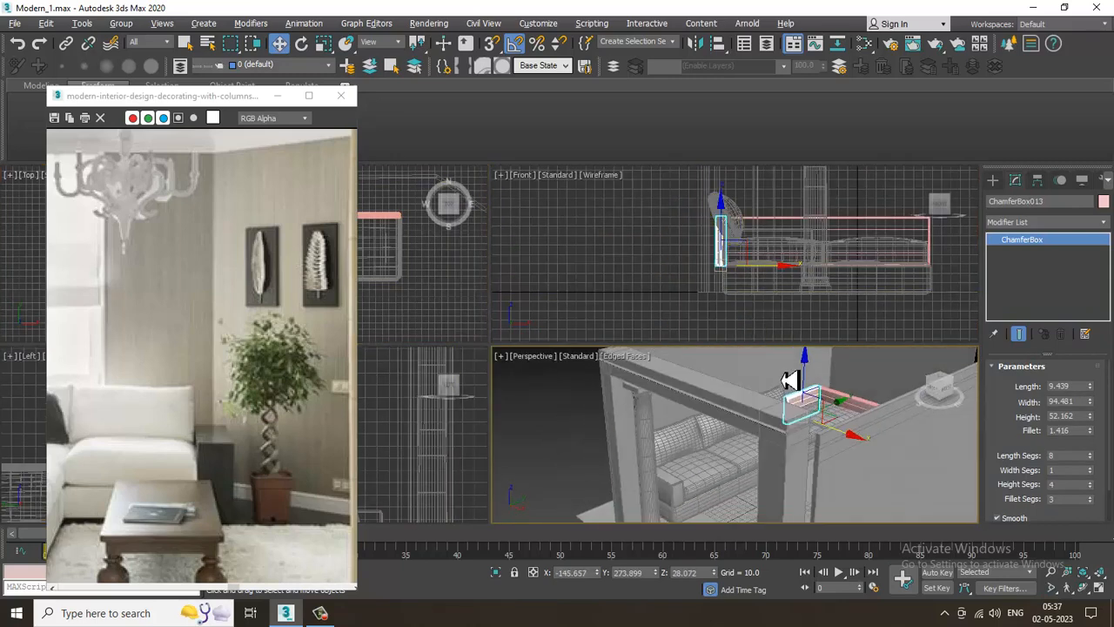
scroll(784, 383, "up", 3)
key("alt+w")
scroll(740, 383, "up", 6)
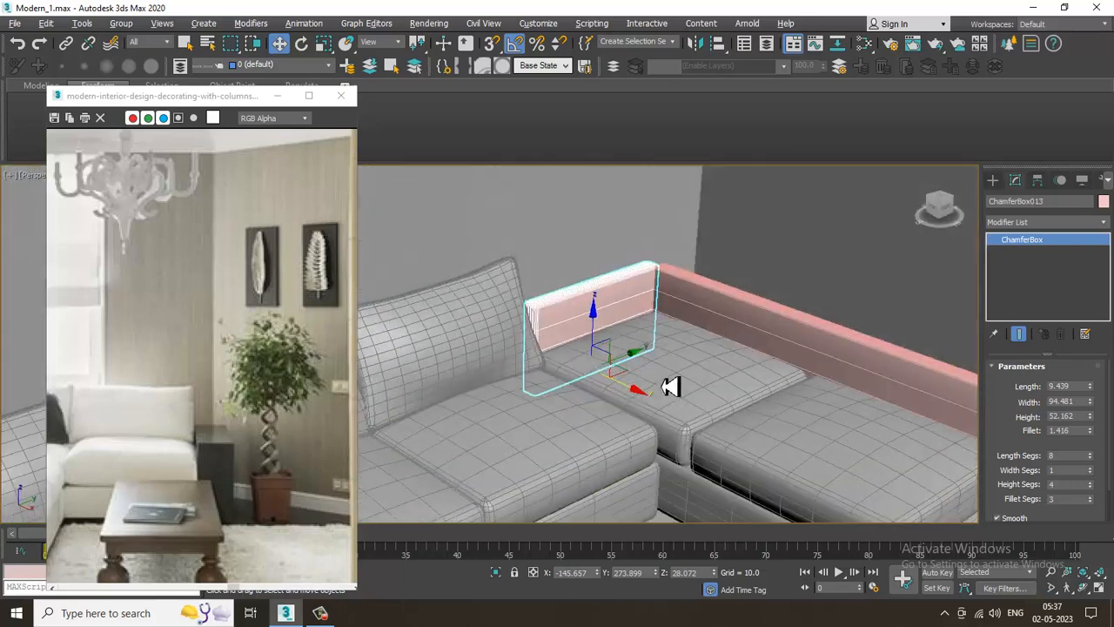
left_click(526, 358)
mouse_move(548, 334)
left_mouse_down("shift")
mouse_move(676, 319)
mouse_move(644, 322)
left_mouse_up("shift")
left_click(564, 367)
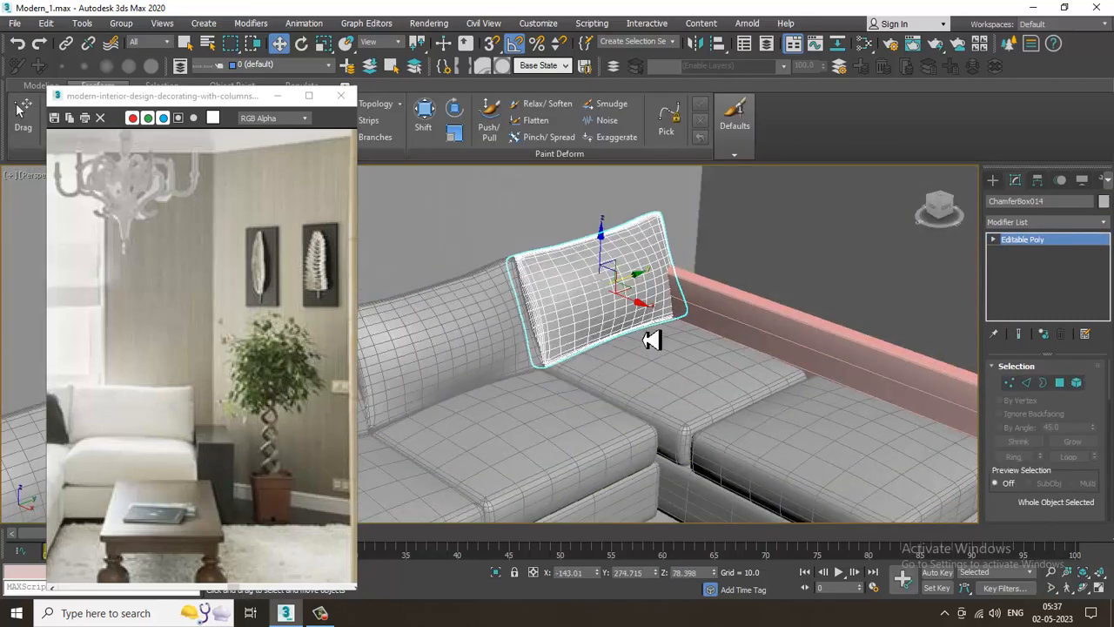
Copy the corner back cushion along X and rotate the copy -90 degrees about Z to face the rear backrest.
scroll(669, 317, "up", 5)
scroll(662, 326, "down", 3)
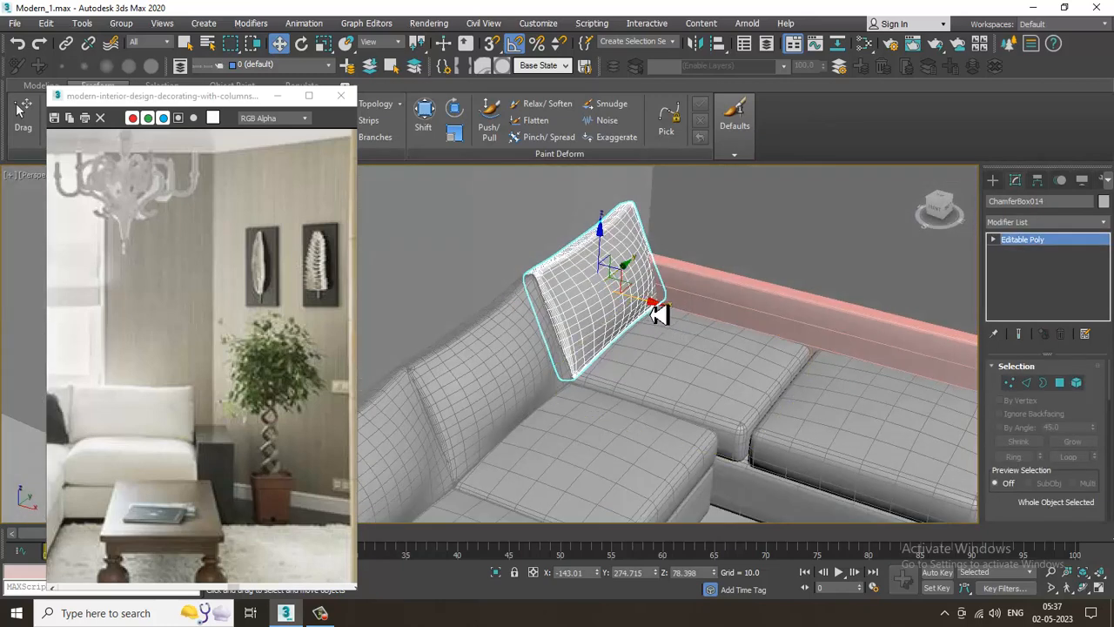
mouse_move(657, 312)
left_mouse_down("shift")
mouse_move(763, 342)
mouse_move(719, 351)
left_mouse_up("shift")
left_click(562, 367)
key("e")
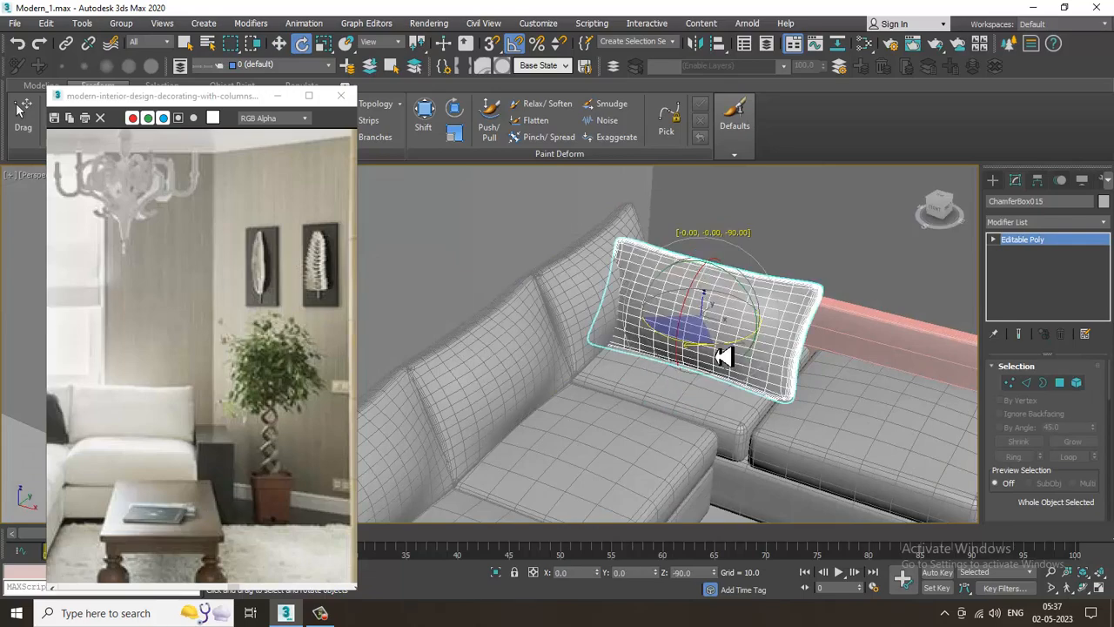
Move the rotated cushion back against the rear backrest and shift it about 4.2 along X above the corner seat.
key("w")
middle_click_drag(719, 351, 703, 359, "alt")
left_click_drag(741, 298, 826, 285)
middle_click_drag(748, 306, 757, 280, "alt")
left_click_drag(795, 305, 805, 300)
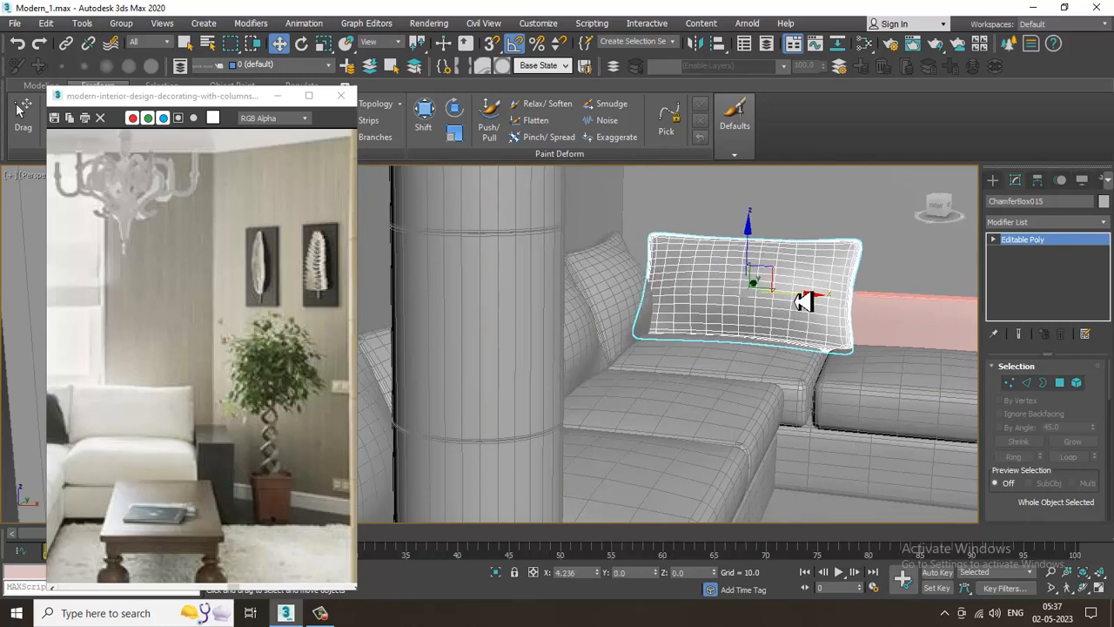
middle_click_drag(803, 301, 689, 289, "alt")
Copy the rear cushion along X to about X 20 above the second corner seat, and scale the copy slightly along X.
scroll(675, 283, "down", 3)
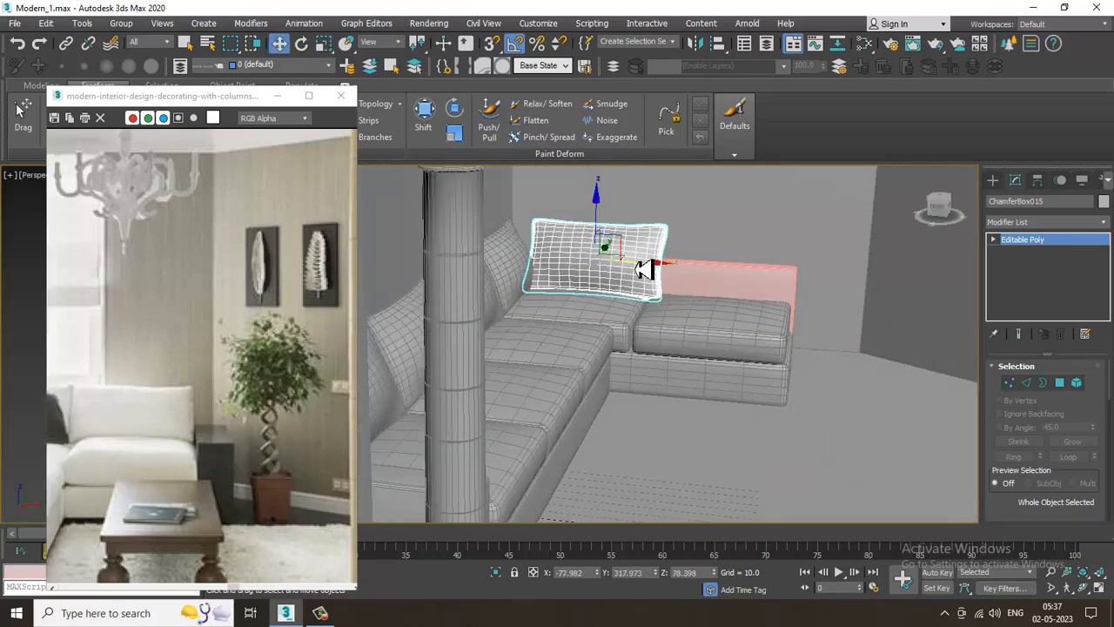
left_click_drag(646, 270, 774, 280)
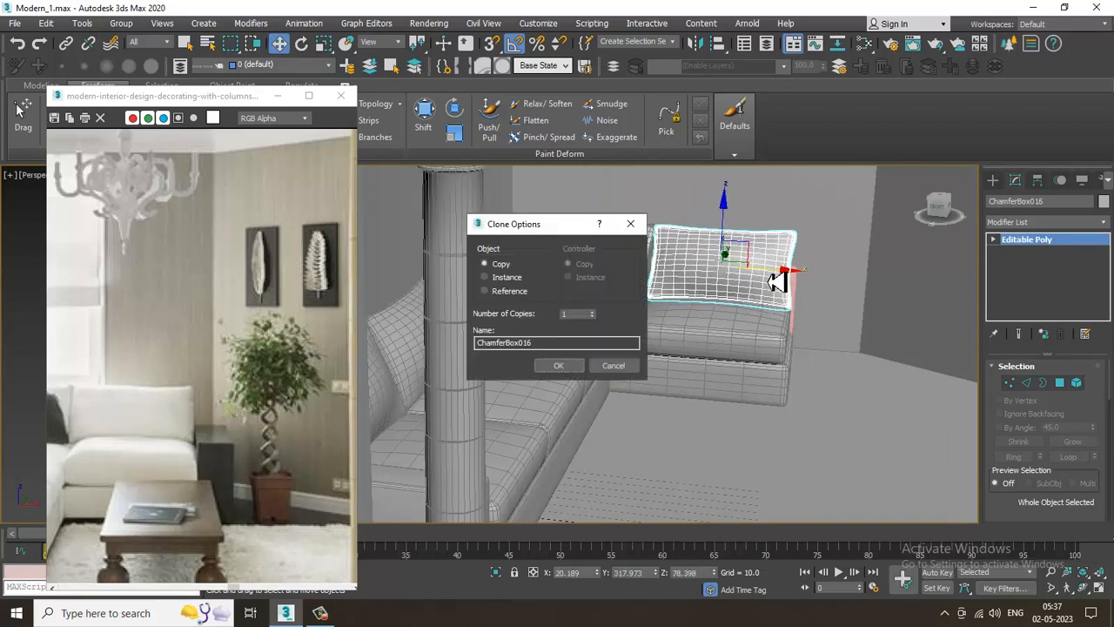
left_click(557, 367)
key("r")
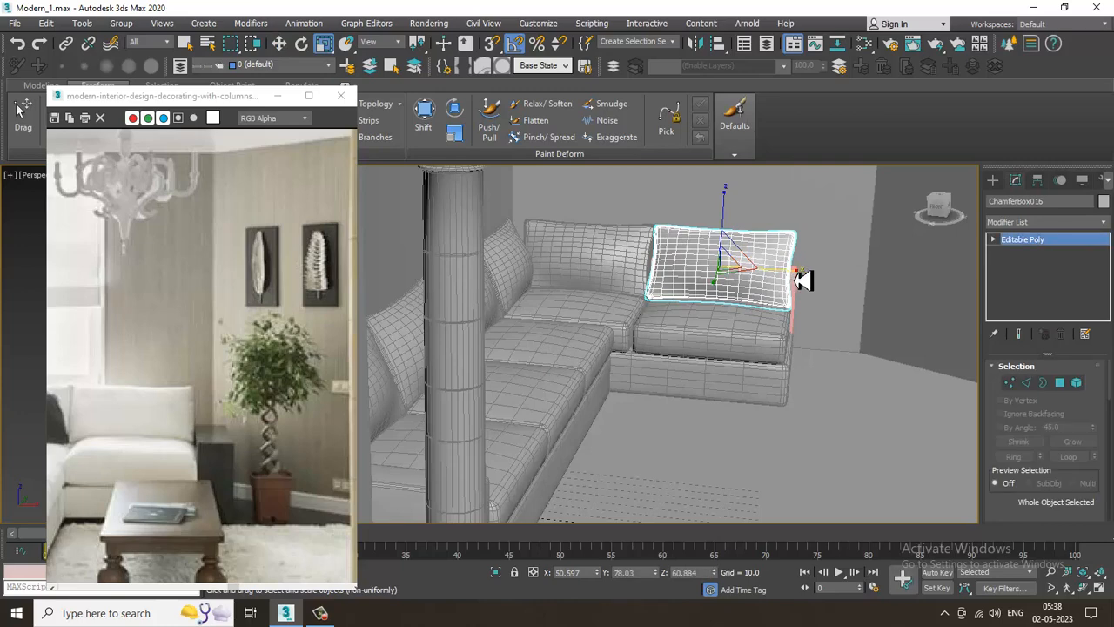
left_click_drag(801, 279, 805, 278)
Set the rear backrest box's length to about 9.2 and its width to about 208.7 to fit behind the cushions.
left_click(801, 324)
key("w")
scroll(799, 329, "up", 3)
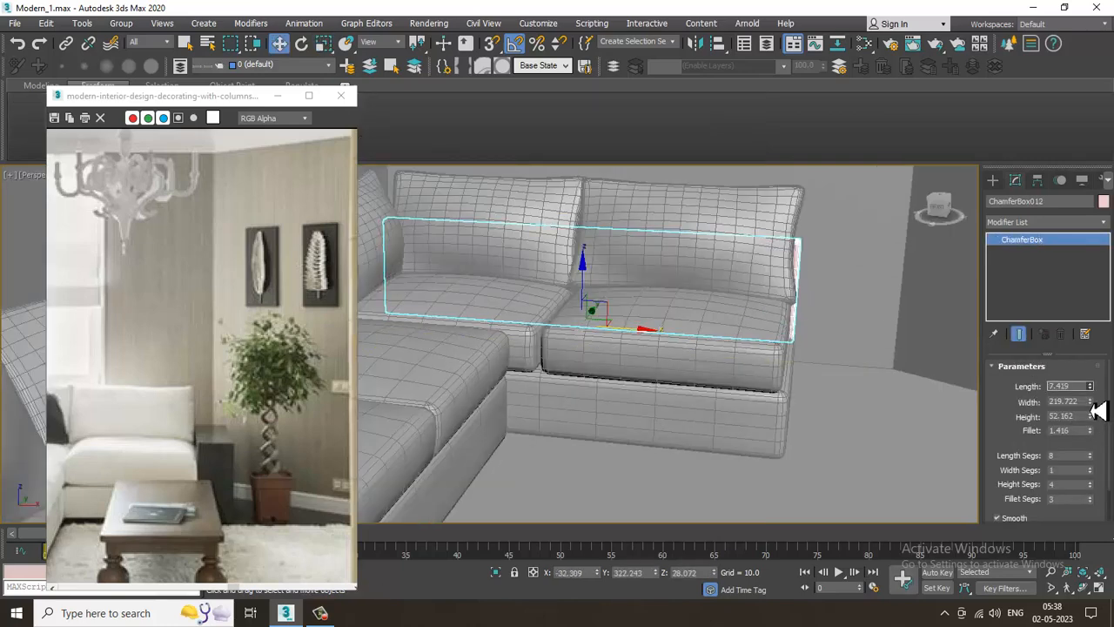
left_click_drag(1095, 417, 1101, 418)
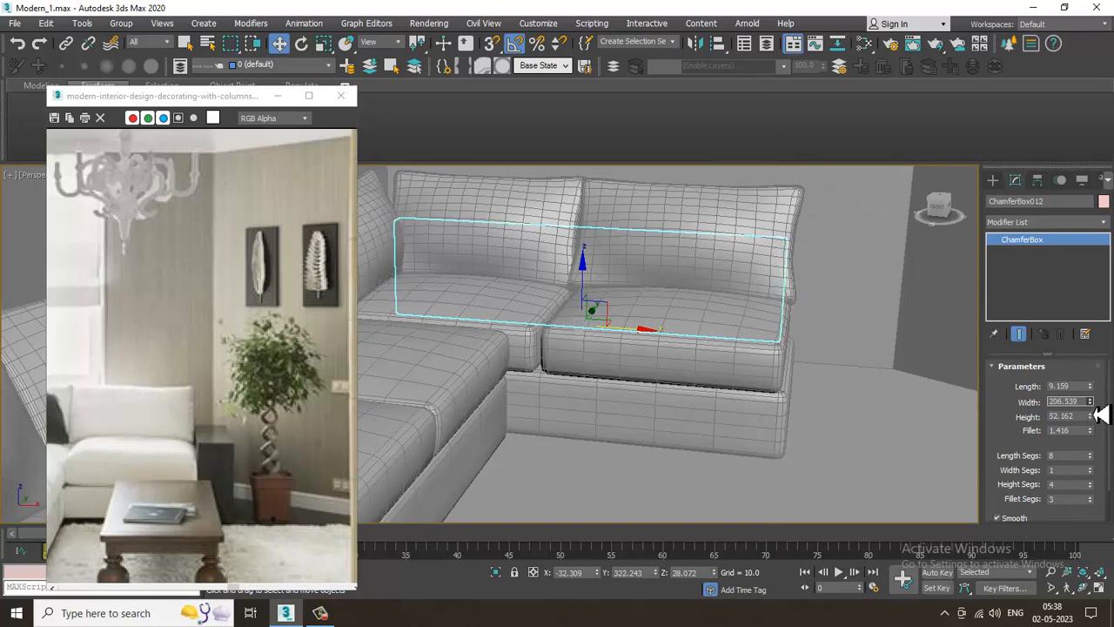
scroll(672, 314, "down", 4)
middle_click_drag(690, 296, 676, 316)
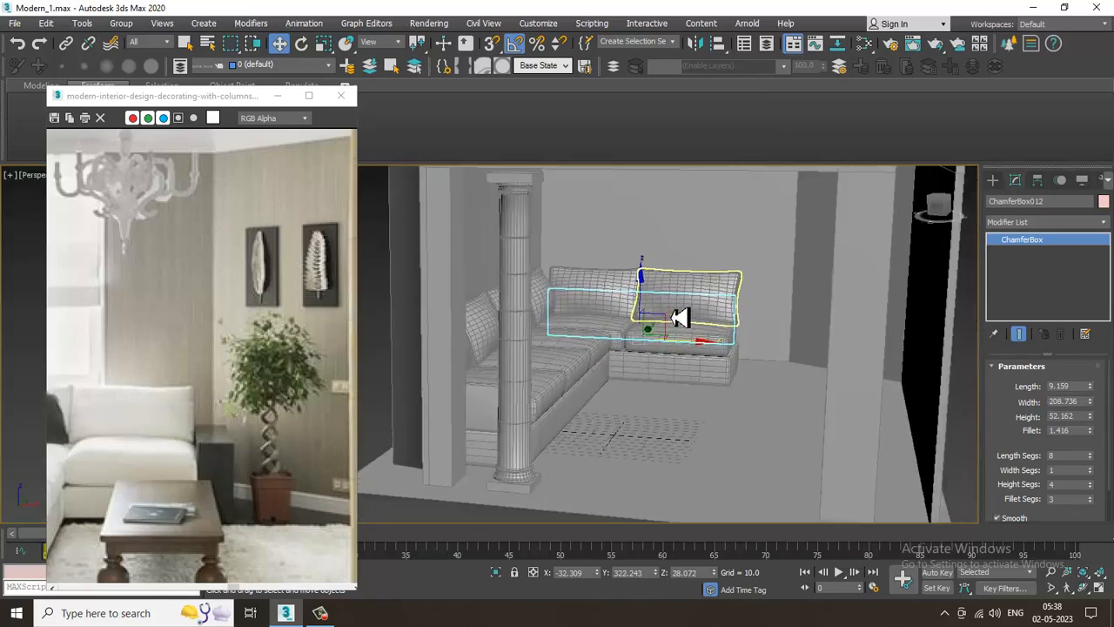
Compare the L-shaped sofa, column and room proportions with the full reference photo.
scroll(676, 316, "up", 2)
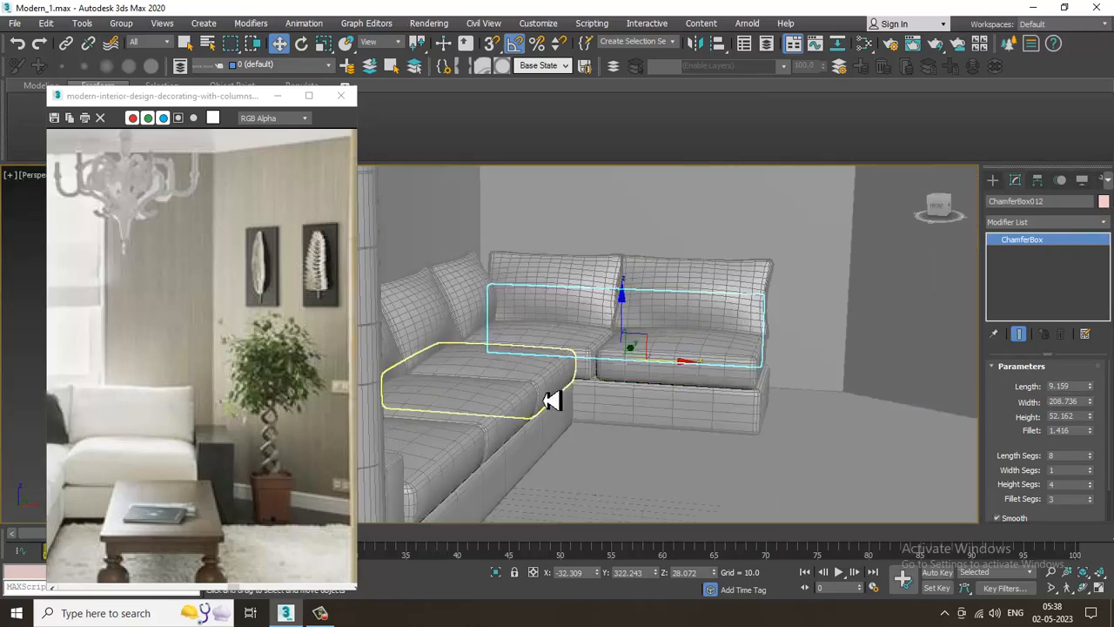
scroll(574, 392, "down", 5)
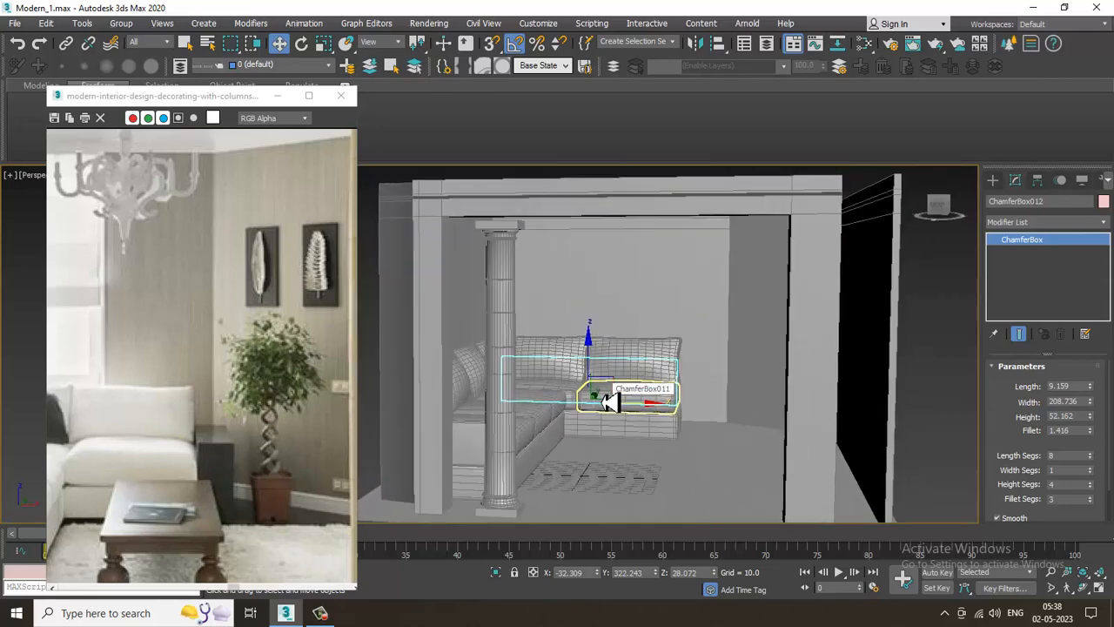
scroll(605, 400, "up", 3)
key("F4")
scroll(627, 386, "down", 3)
middle_click_drag(599, 451, 587, 398)
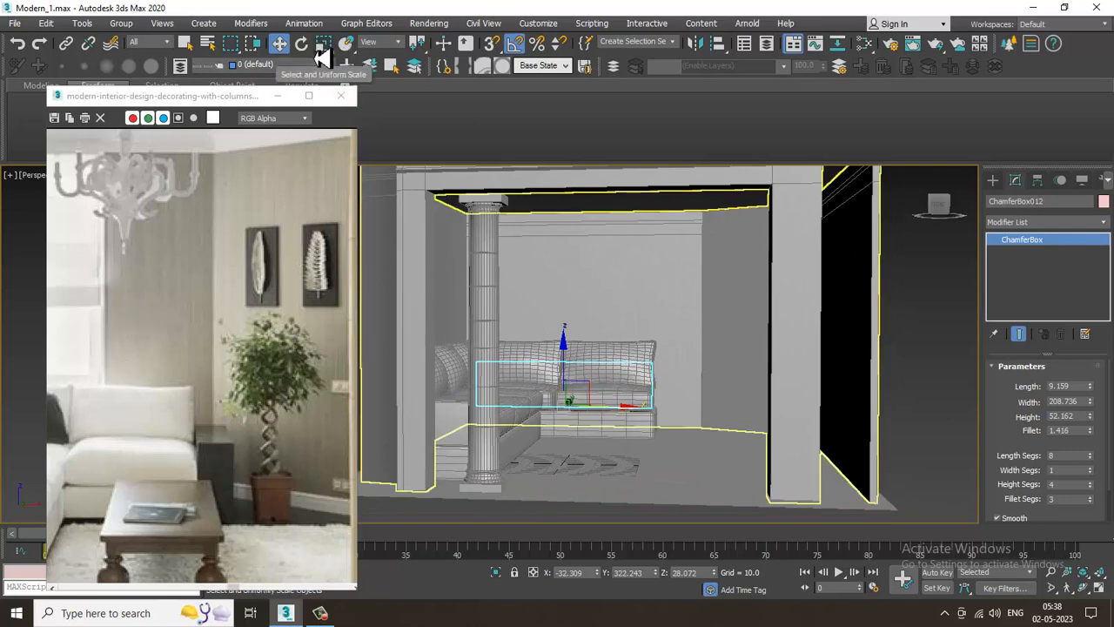
scroll(604, 366, "up", 3)
scroll(609, 373, "up", 1)
scroll(664, 367, "down", 3)
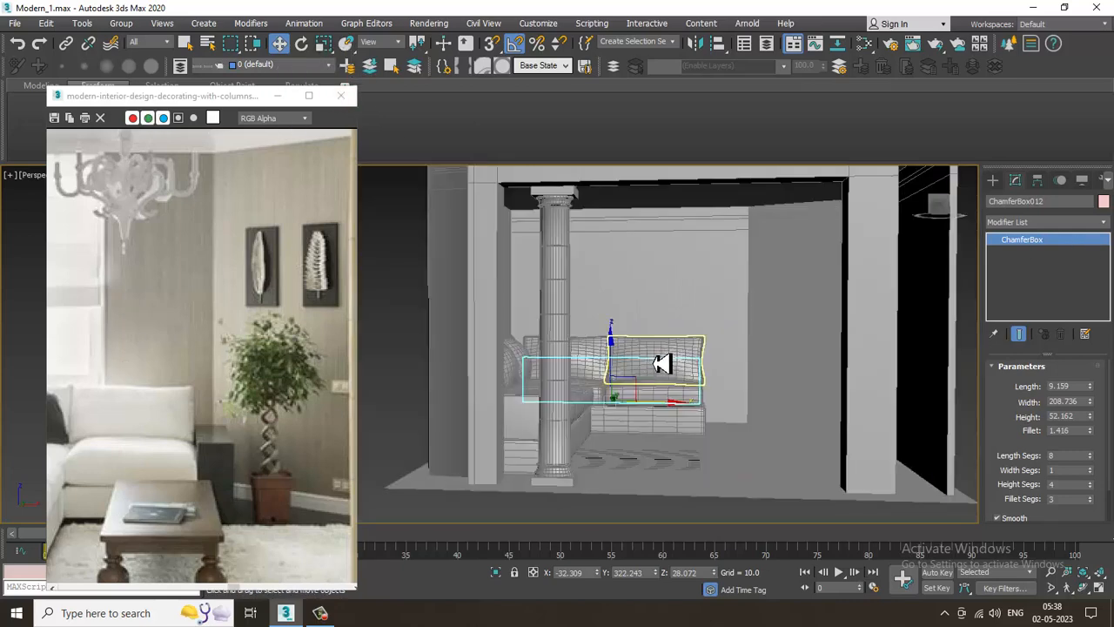
middle_click_drag(662, 363, 676, 392, "alt")
scroll(150, 290, "down", 3)
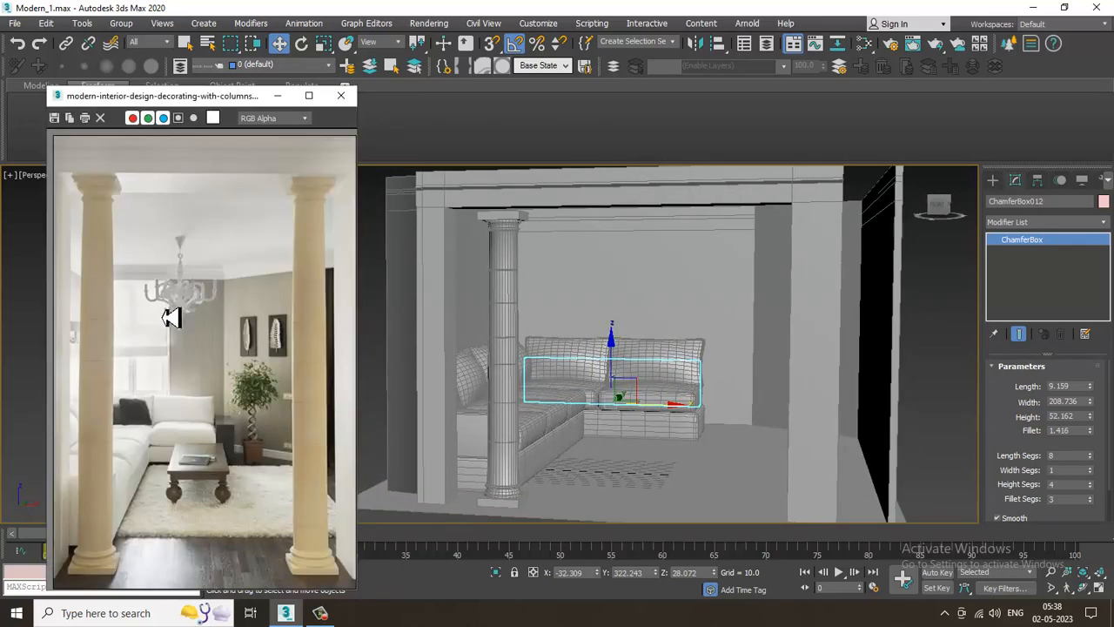
middle_click_drag(599, 414, 676, 392, "alt")
scroll(676, 393, "down", 3)
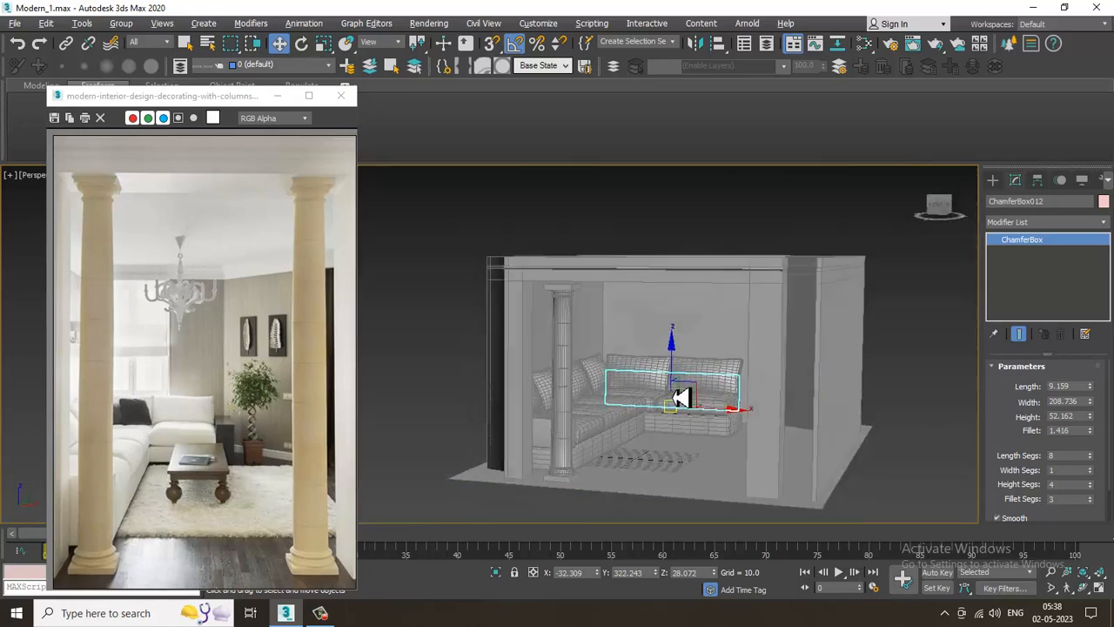
Raise all the upper vertices of the room's wall object by about 55 along Z, and leave vertex editing.
left_click(687, 304)
middle_click_drag(708, 303, 659, 378, "alt")
key("1")
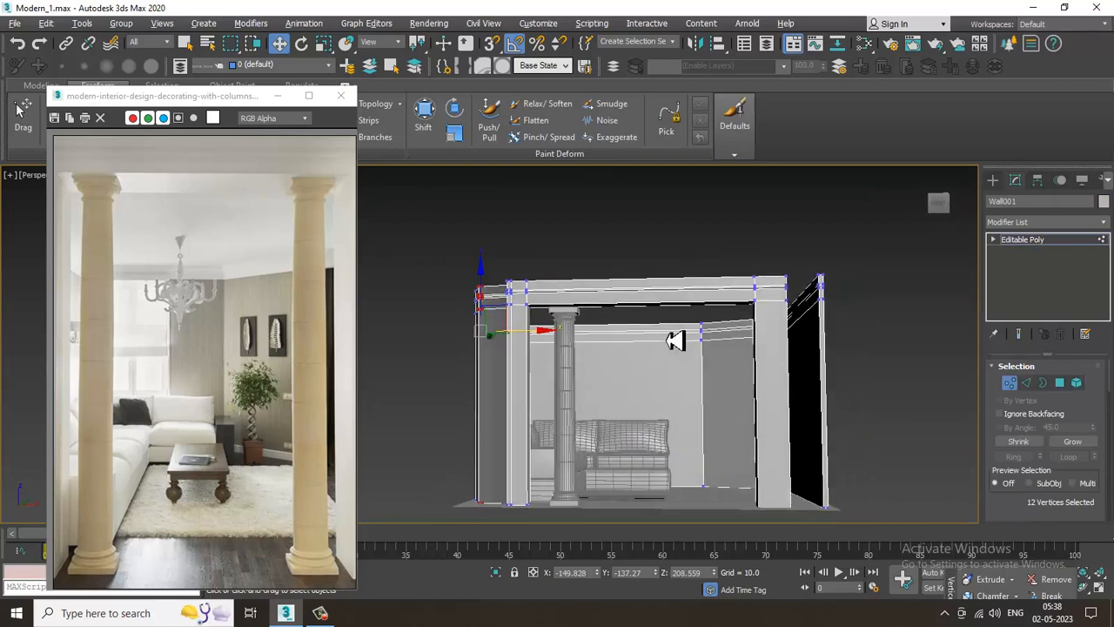
left_click_drag(910, 370, 909, 369)
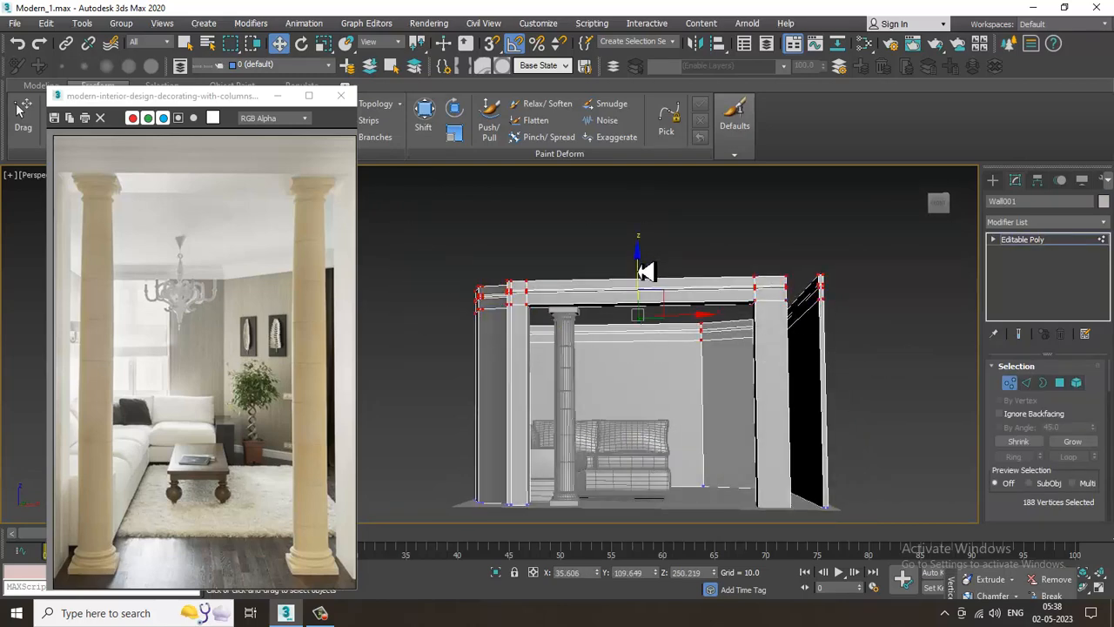
left_click_drag(645, 272, 649, 232)
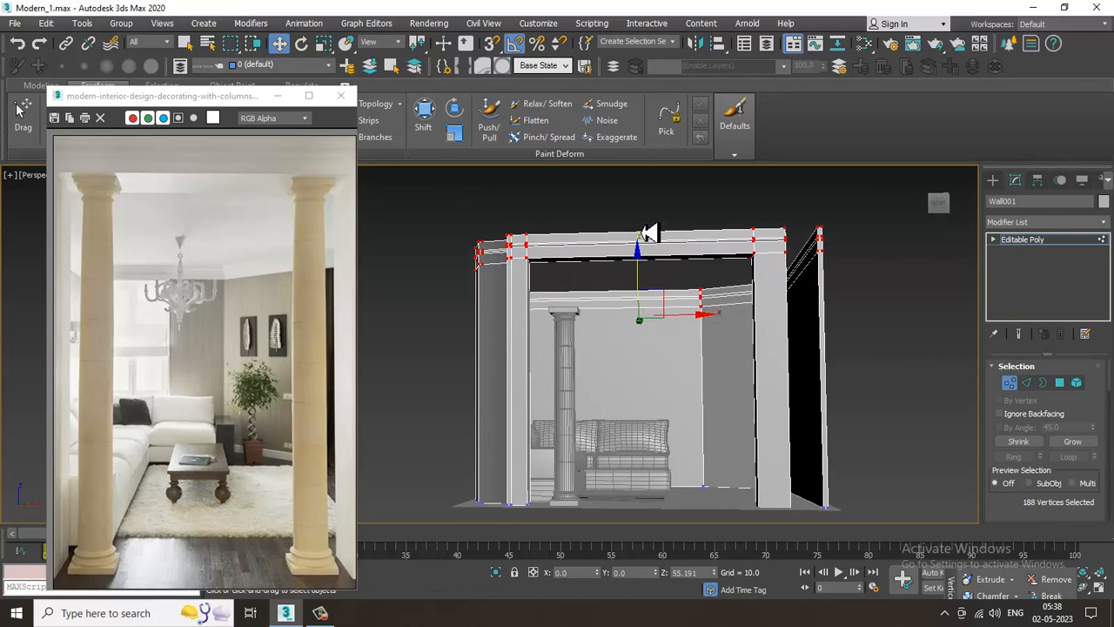
mouse_move(734, 294)
middle_mouse_down("alt")
mouse_move(699, 326)
mouse_move(723, 314)
middle_mouse_up("alt")
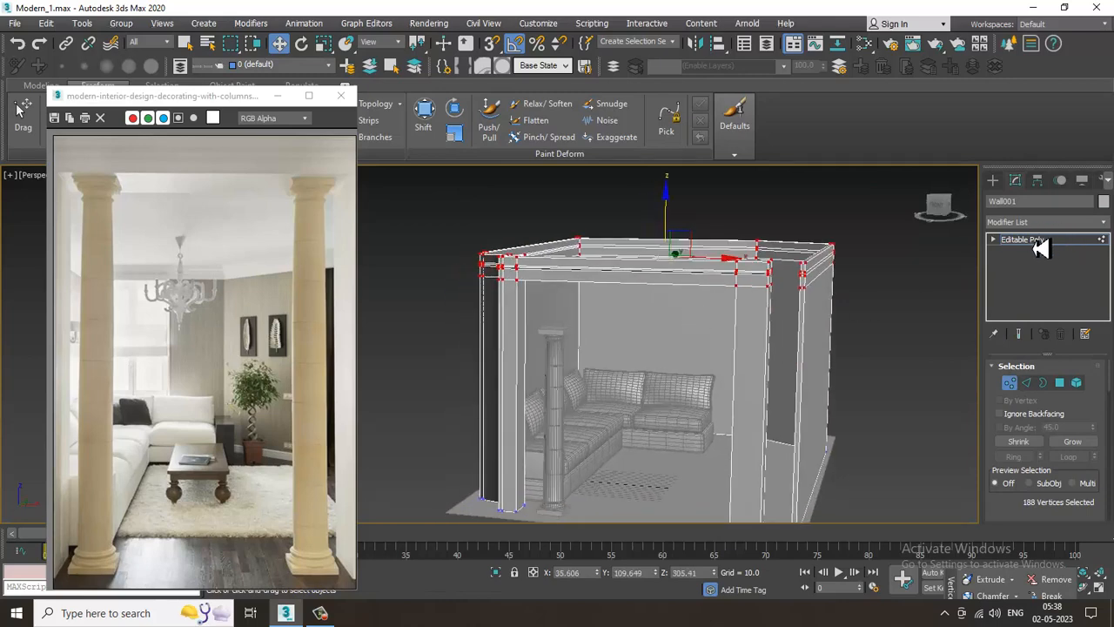
left_click(1037, 244)
Raise all of the column shaft's vertices above its base by about 64 along Z, up to the room's top beam.
left_click(559, 379)
key("1")
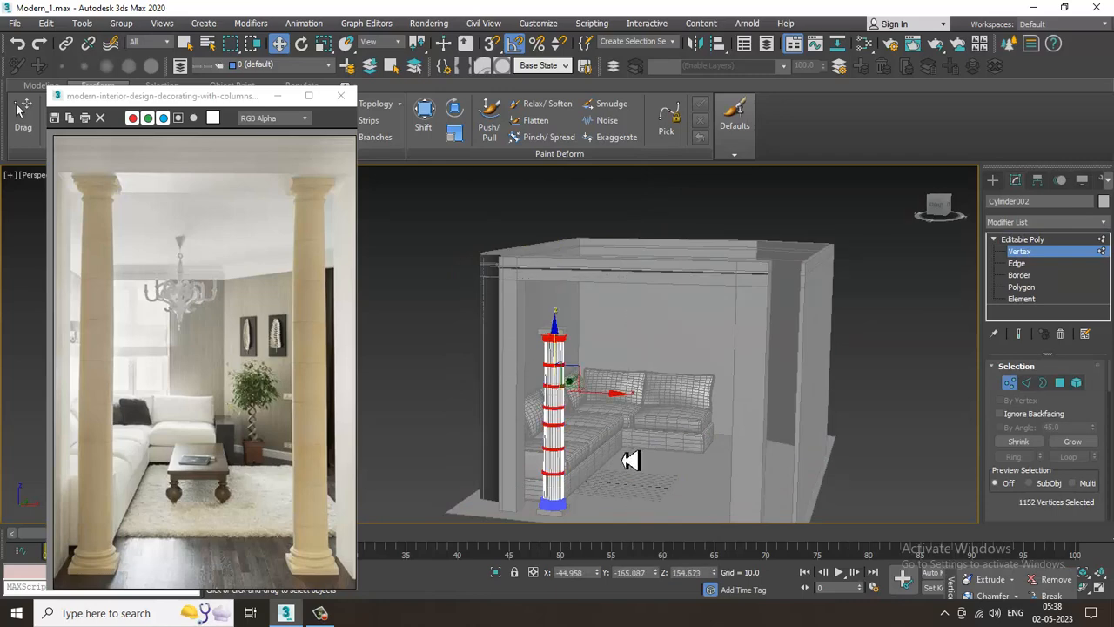
left_click_drag(561, 353, 563, 305)
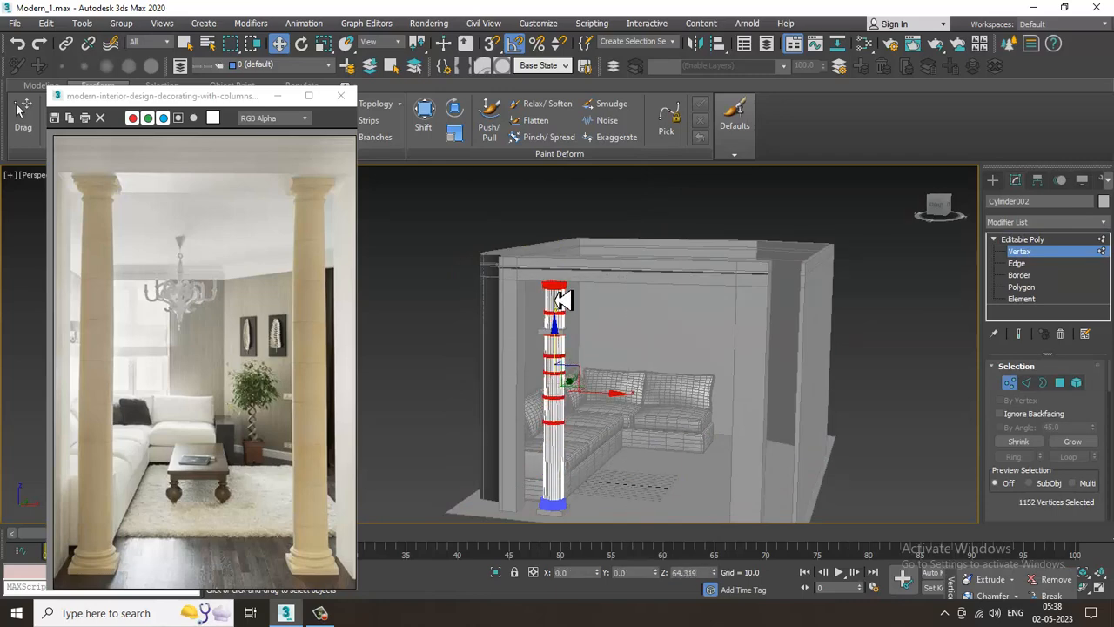
scroll(577, 369, "up", 4)
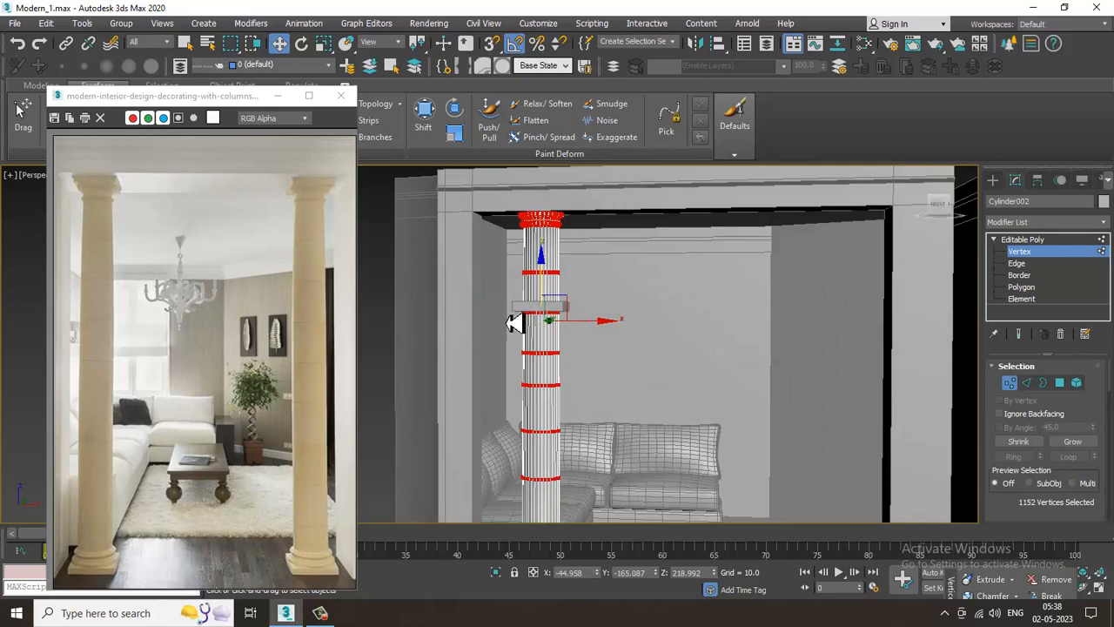
scroll(516, 323, "down", 4)
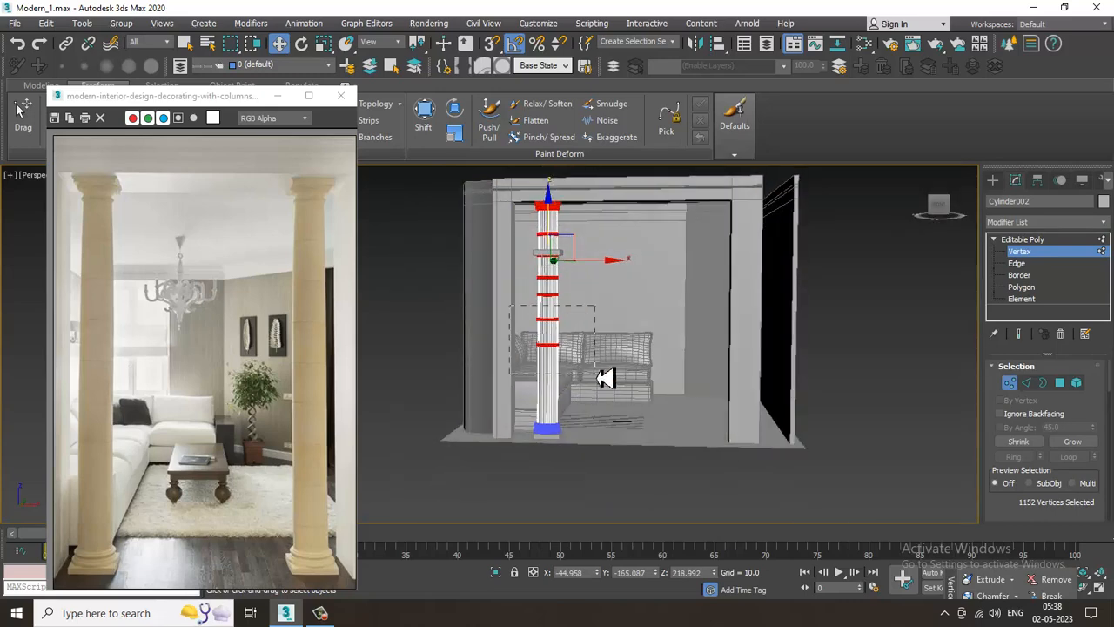
Lower the column's lower joint rings along Z to space them more evenly, placing the fourth from the top at about Z 157, and leave vertex editing.
scroll(557, 312, "up", 4)
left_click_drag(605, 377, 553, 391)
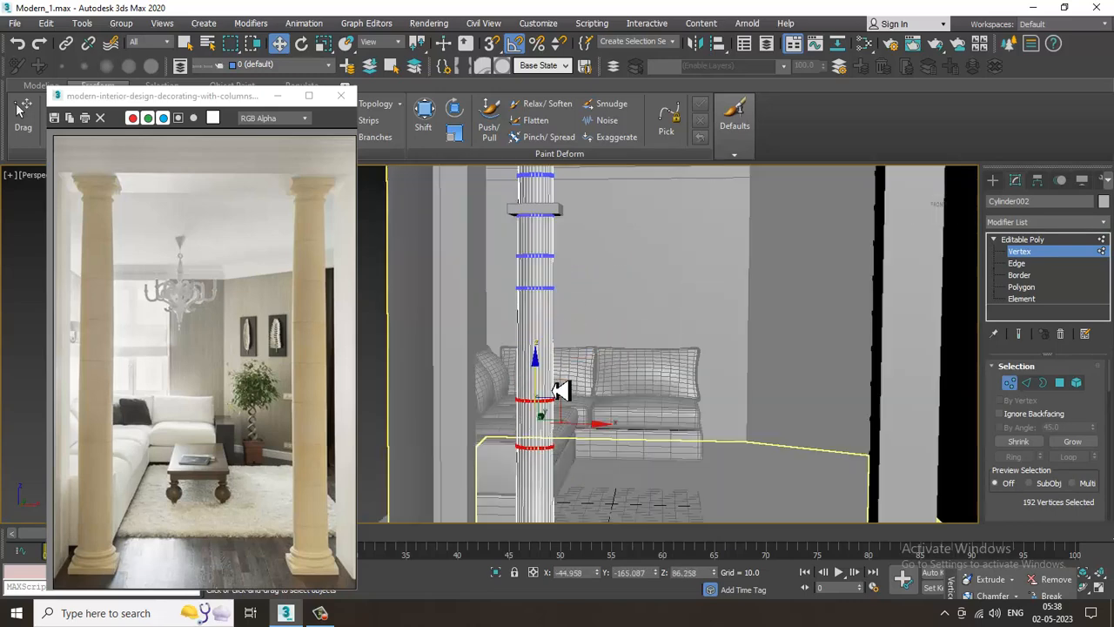
middle_click_drag(676, 439, 633, 345, "alt")
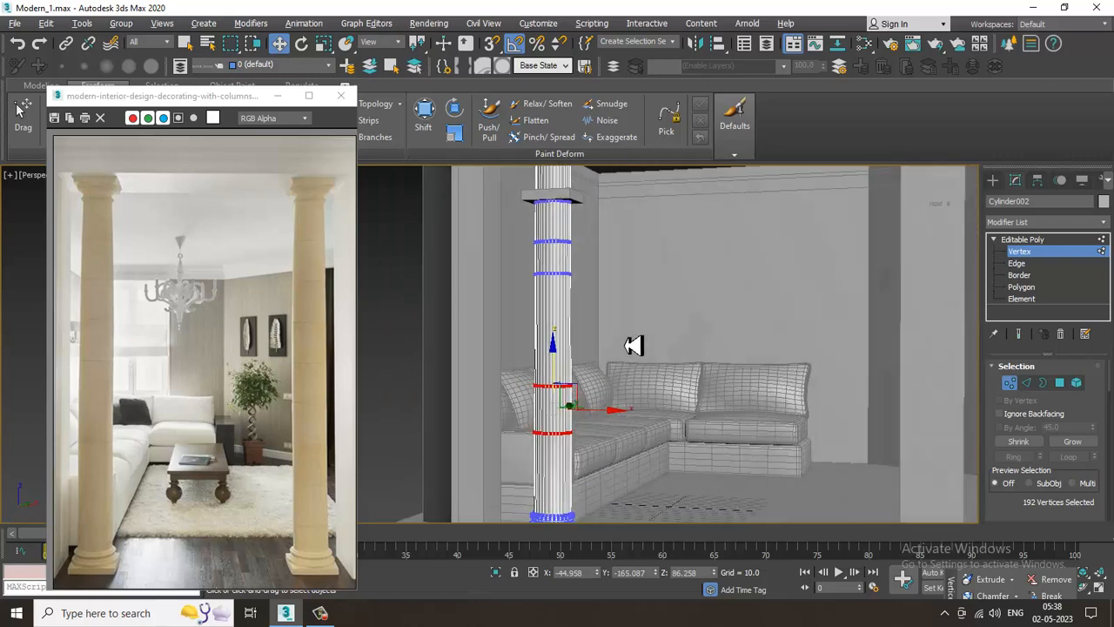
middle_click_drag(612, 394, 522, 377, "alt")
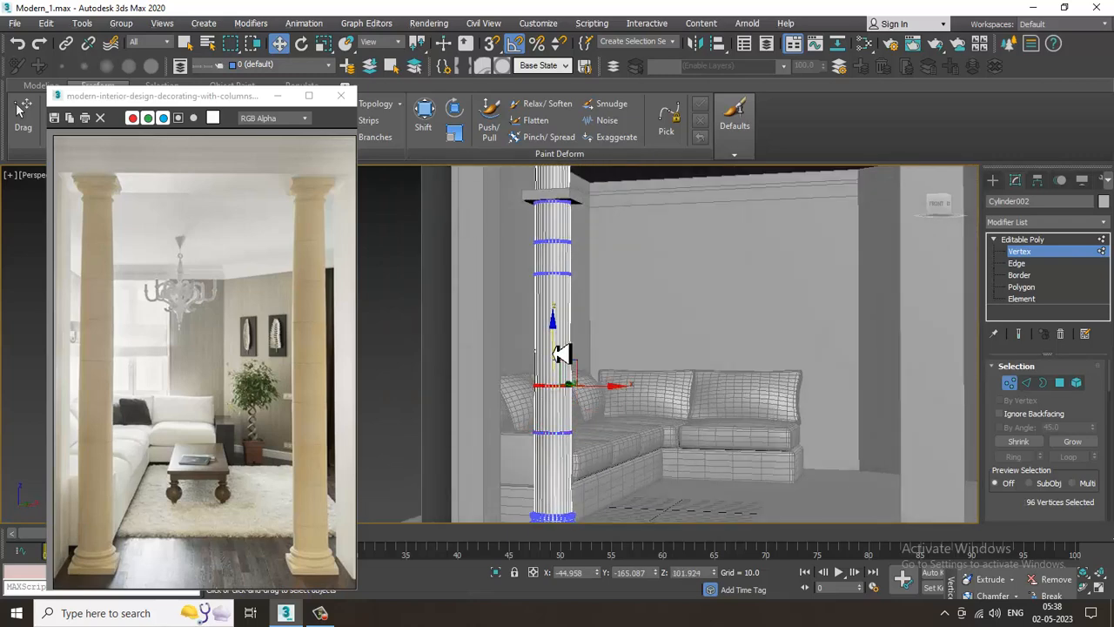
middle_click_drag(561, 335, 505, 428, "alt")
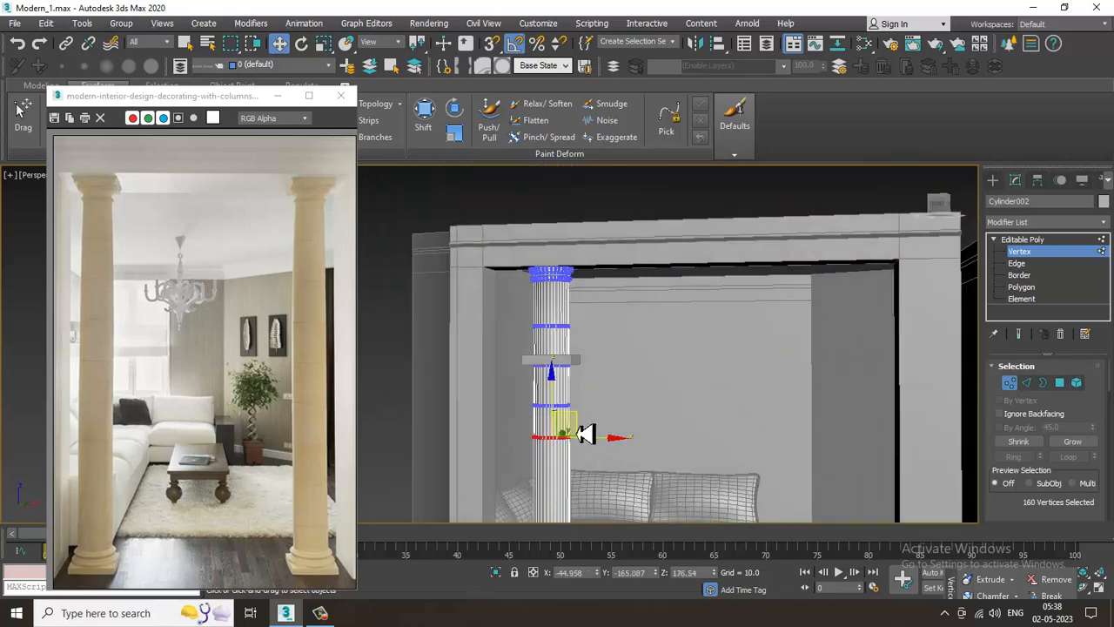
left_click_drag(559, 410, 562, 438)
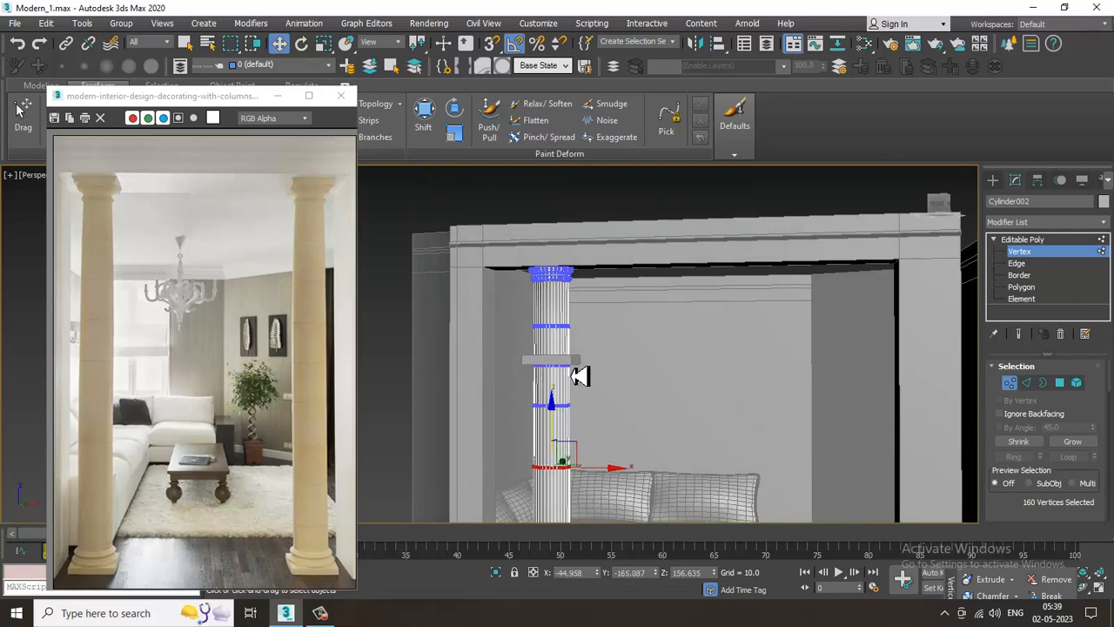
left_click(1082, 253)
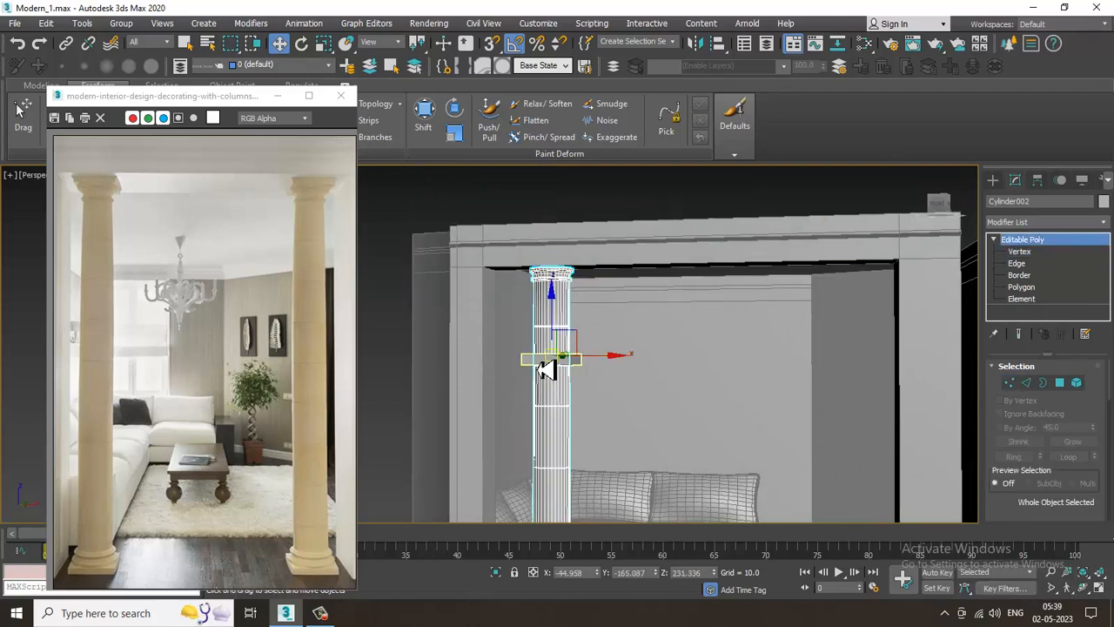
Raise the column's square cap block by about 63.5 along Z to the top of the lengthened shaft.
left_click(549, 359)
left_click_drag(560, 327, 577, 231)
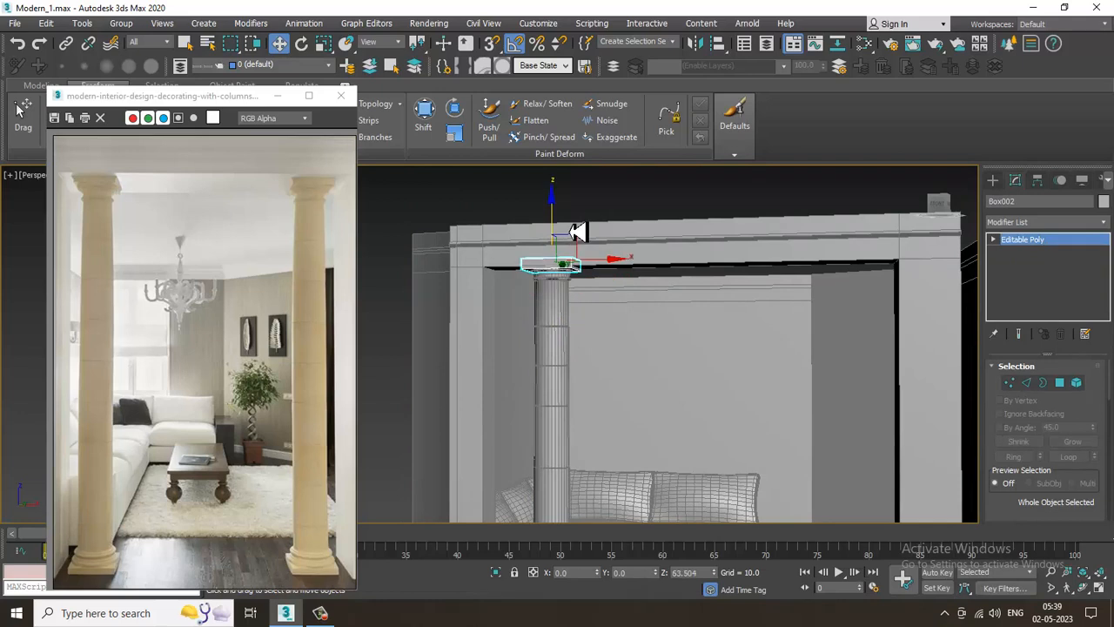
scroll(542, 288, "up", 3)
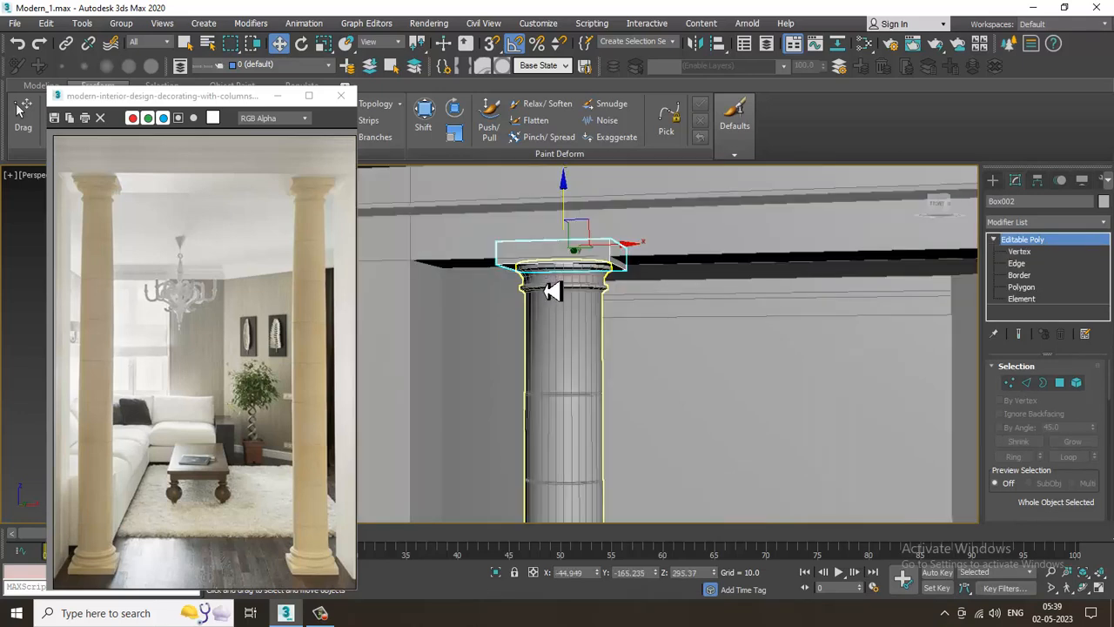
Lower the vertices of the column's round capital by about 4.7 along Z, and leave vertex editing.
left_click(551, 292)
key("1")
left_click_drag(473, 229, 624, 286)
left_click_drag(571, 244, 574, 259)
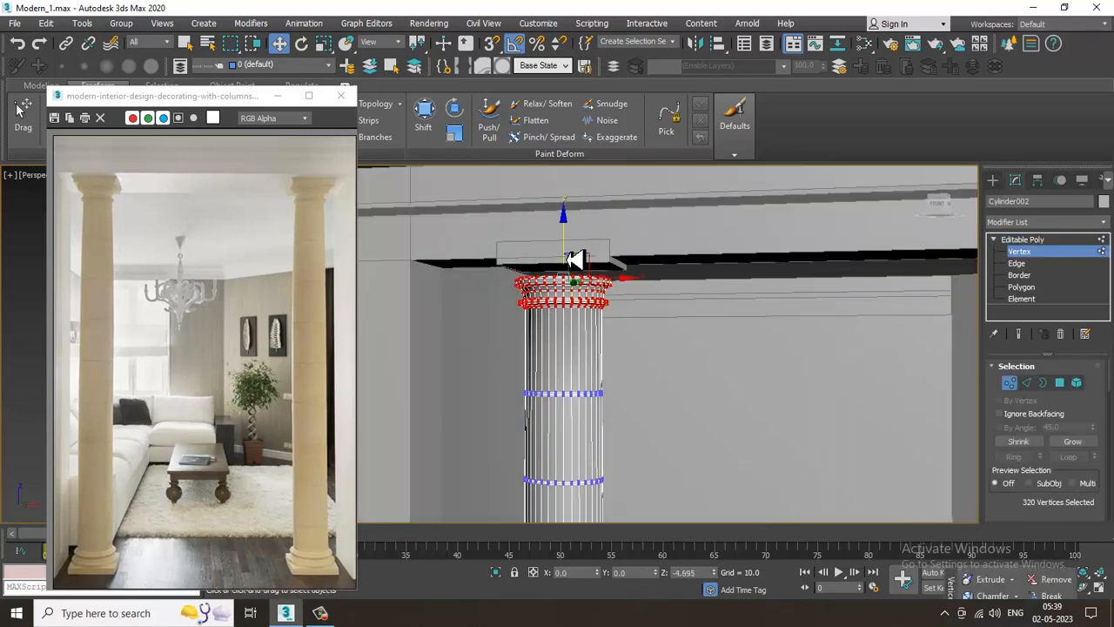
left_click(1056, 250)
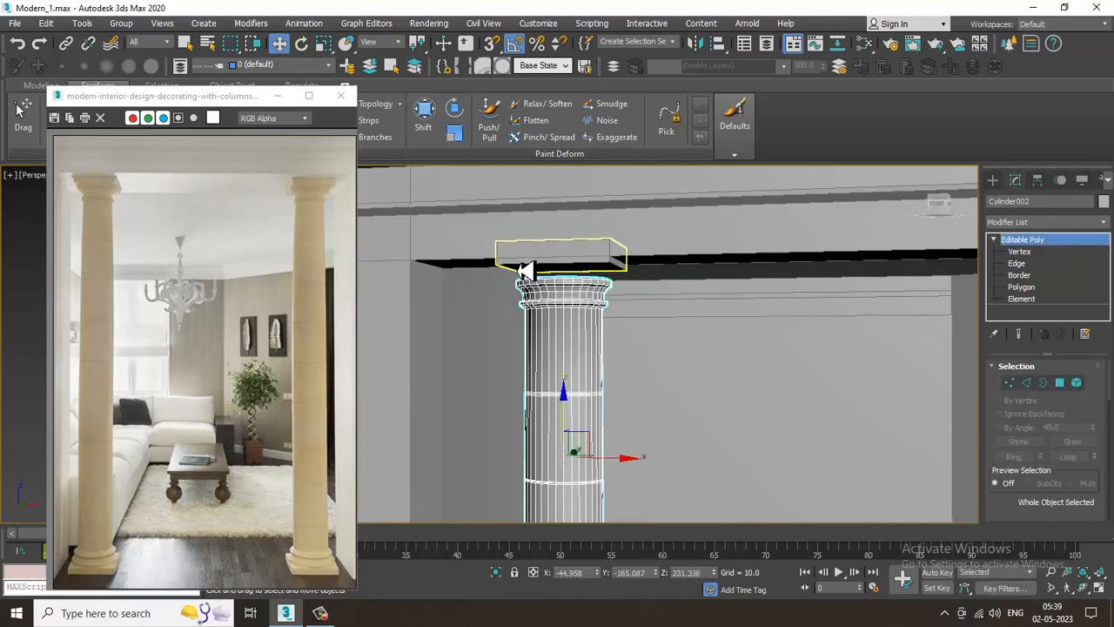
Lower the square cap block by about 4.8 along Z onto the column's capital, and start editing the block's vertices.
left_click(575, 250)
left_click_drag(573, 221, 592, 234)
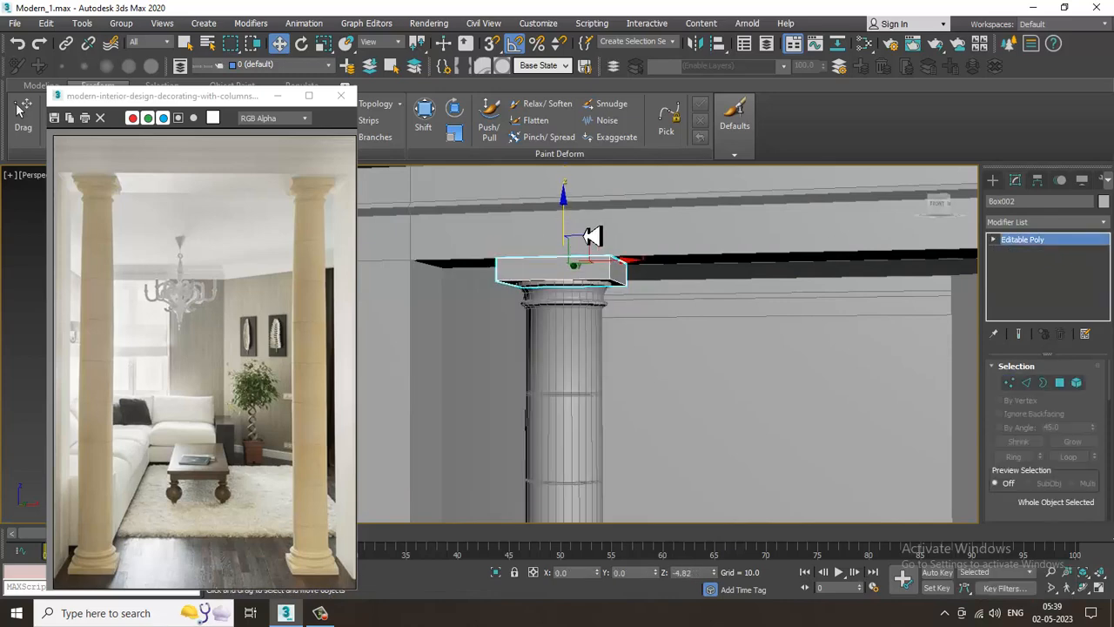
scroll(590, 355, "down", 3)
middle_click_drag(604, 386, 728, 316, "alt")
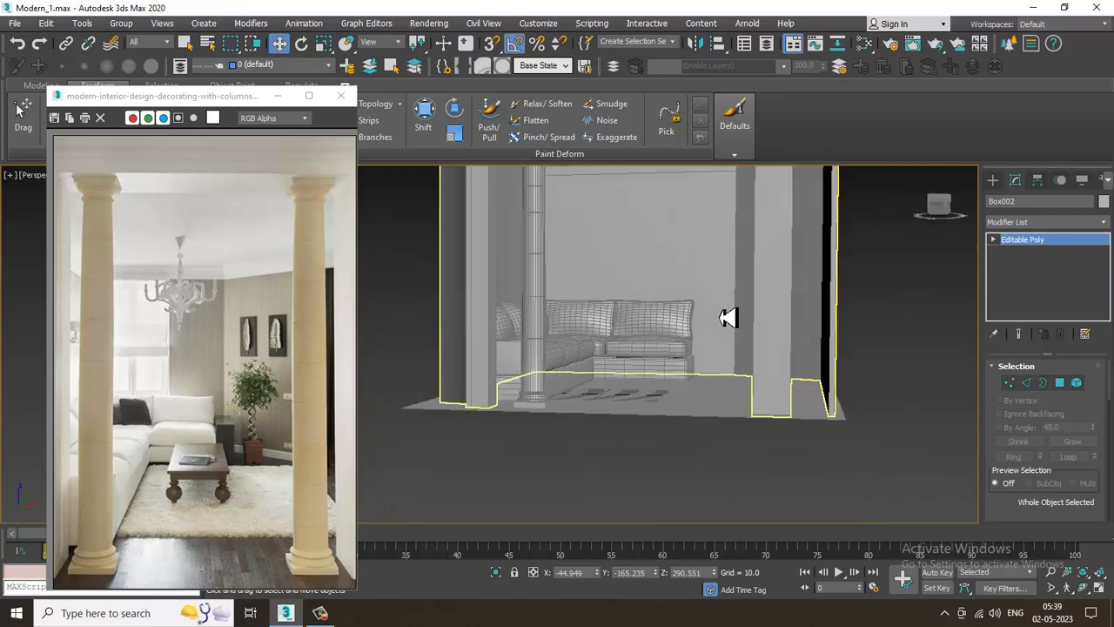
scroll(729, 316, "up", 3)
mouse_move(688, 391)
middle_mouse_down()
mouse_move(681, 443)
mouse_move(698, 402)
middle_mouse_up()
scroll(682, 443, "down", 3)
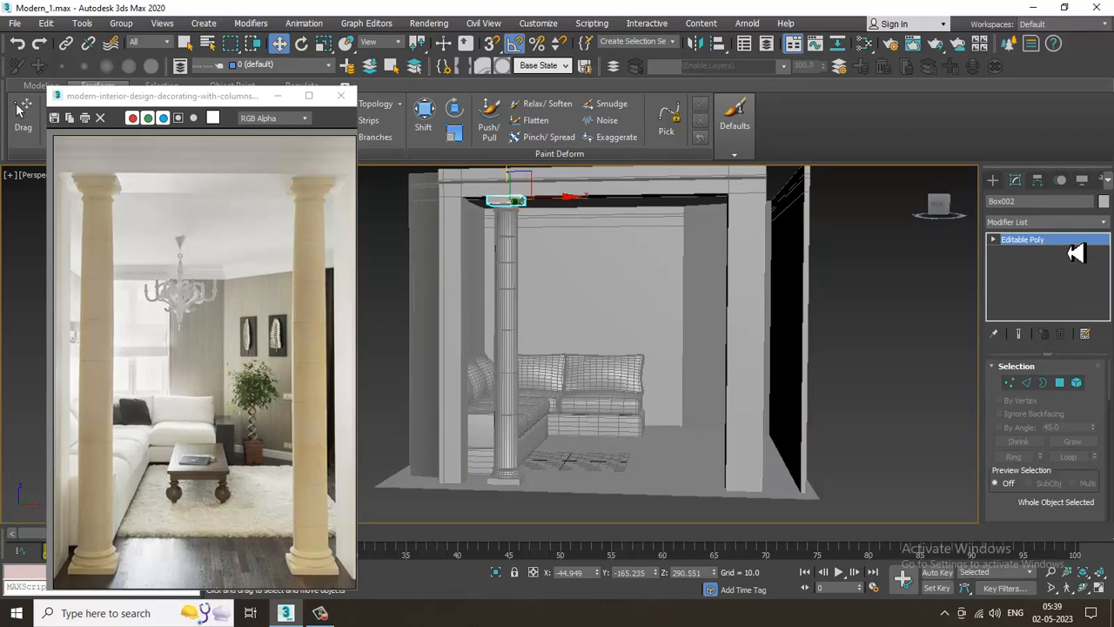
key("1")
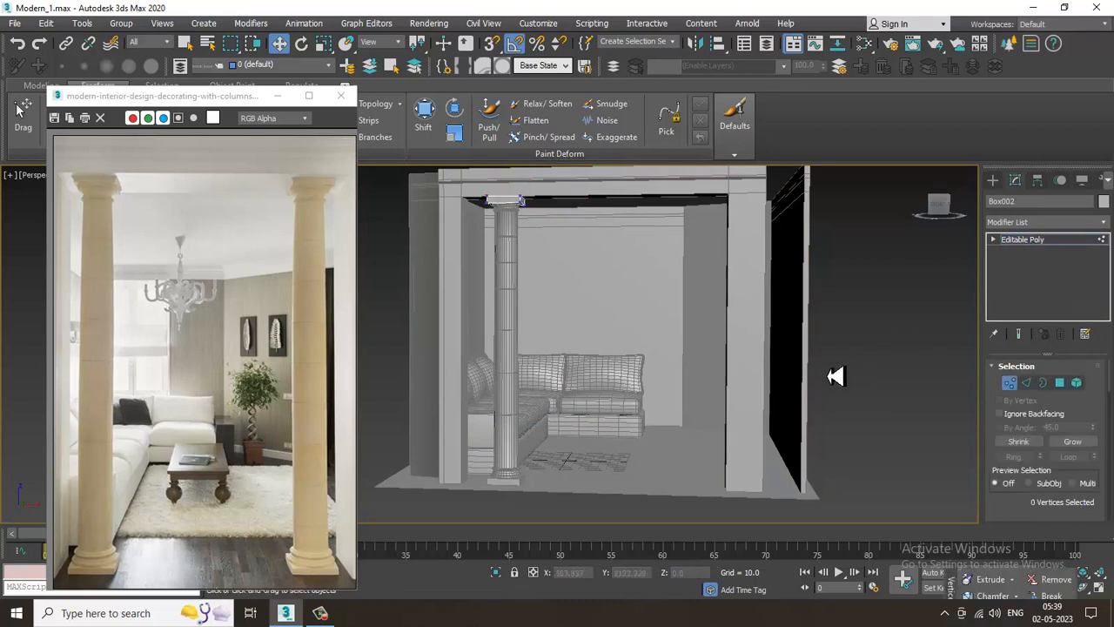